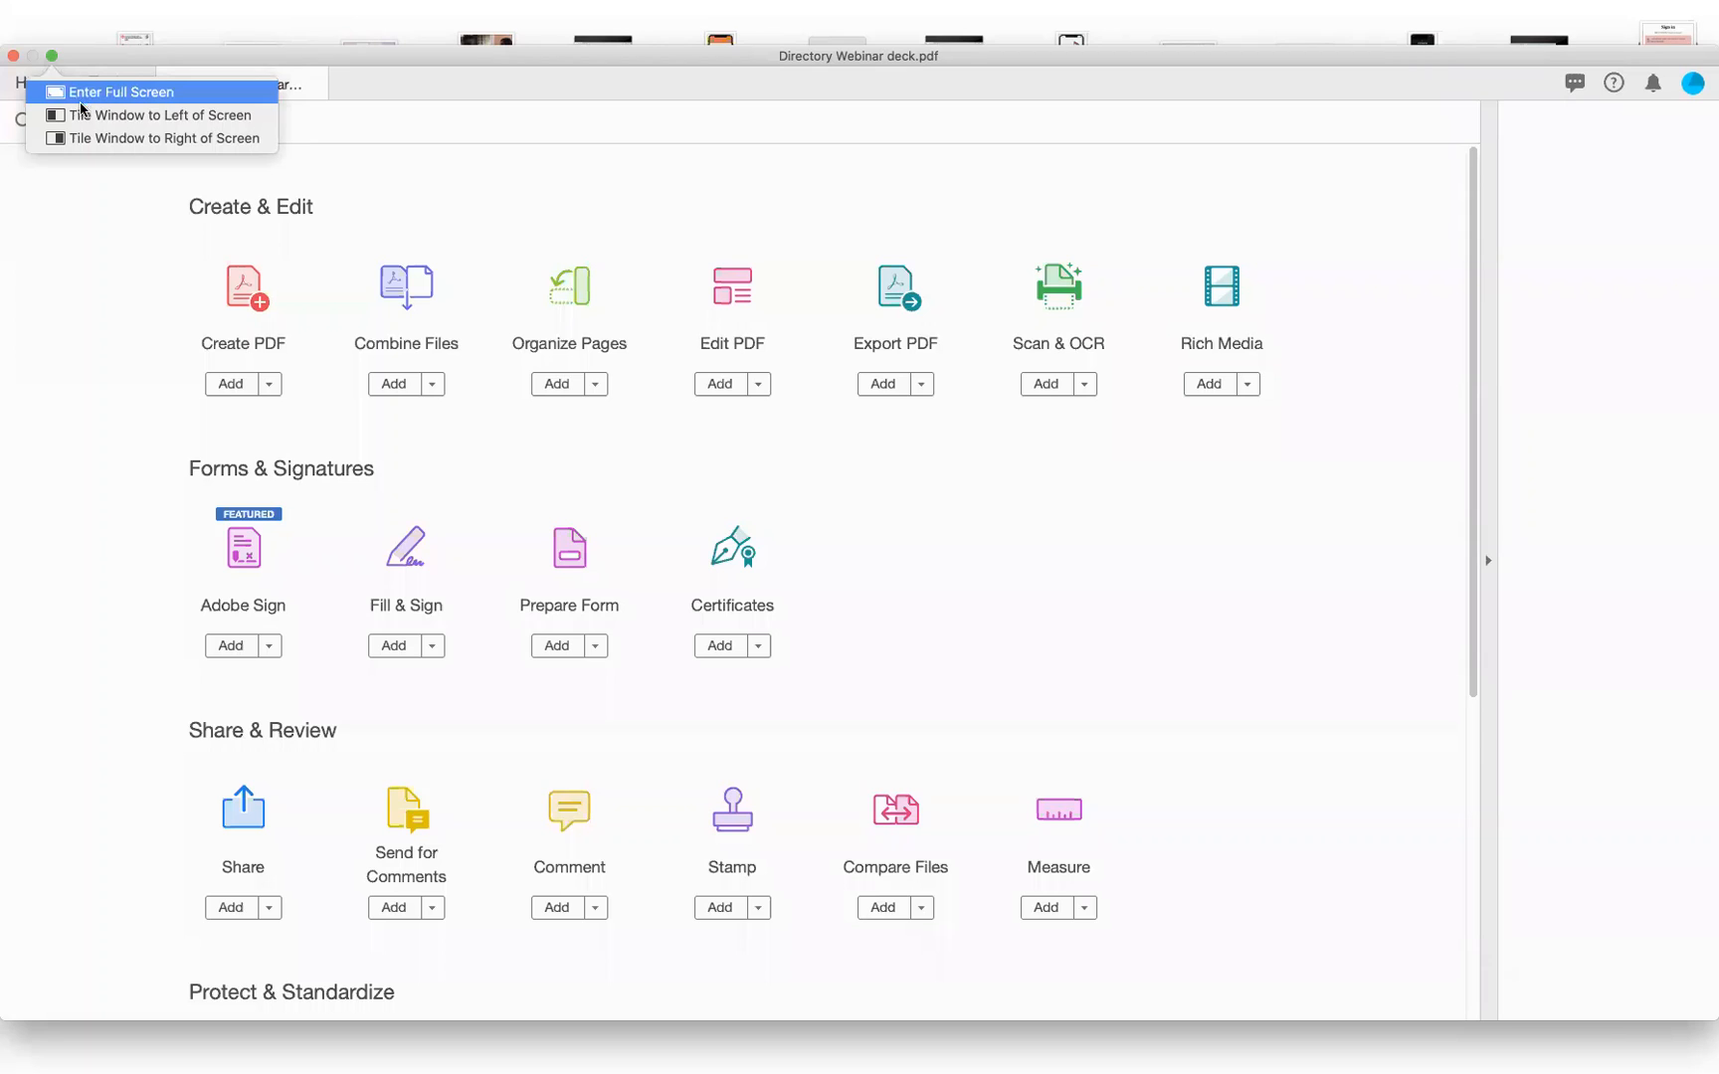
Tile Acrobat to the left, then restore it to full width so the Tools page fills the window
{"action": "left_click", "coordinate": [83, 115]}
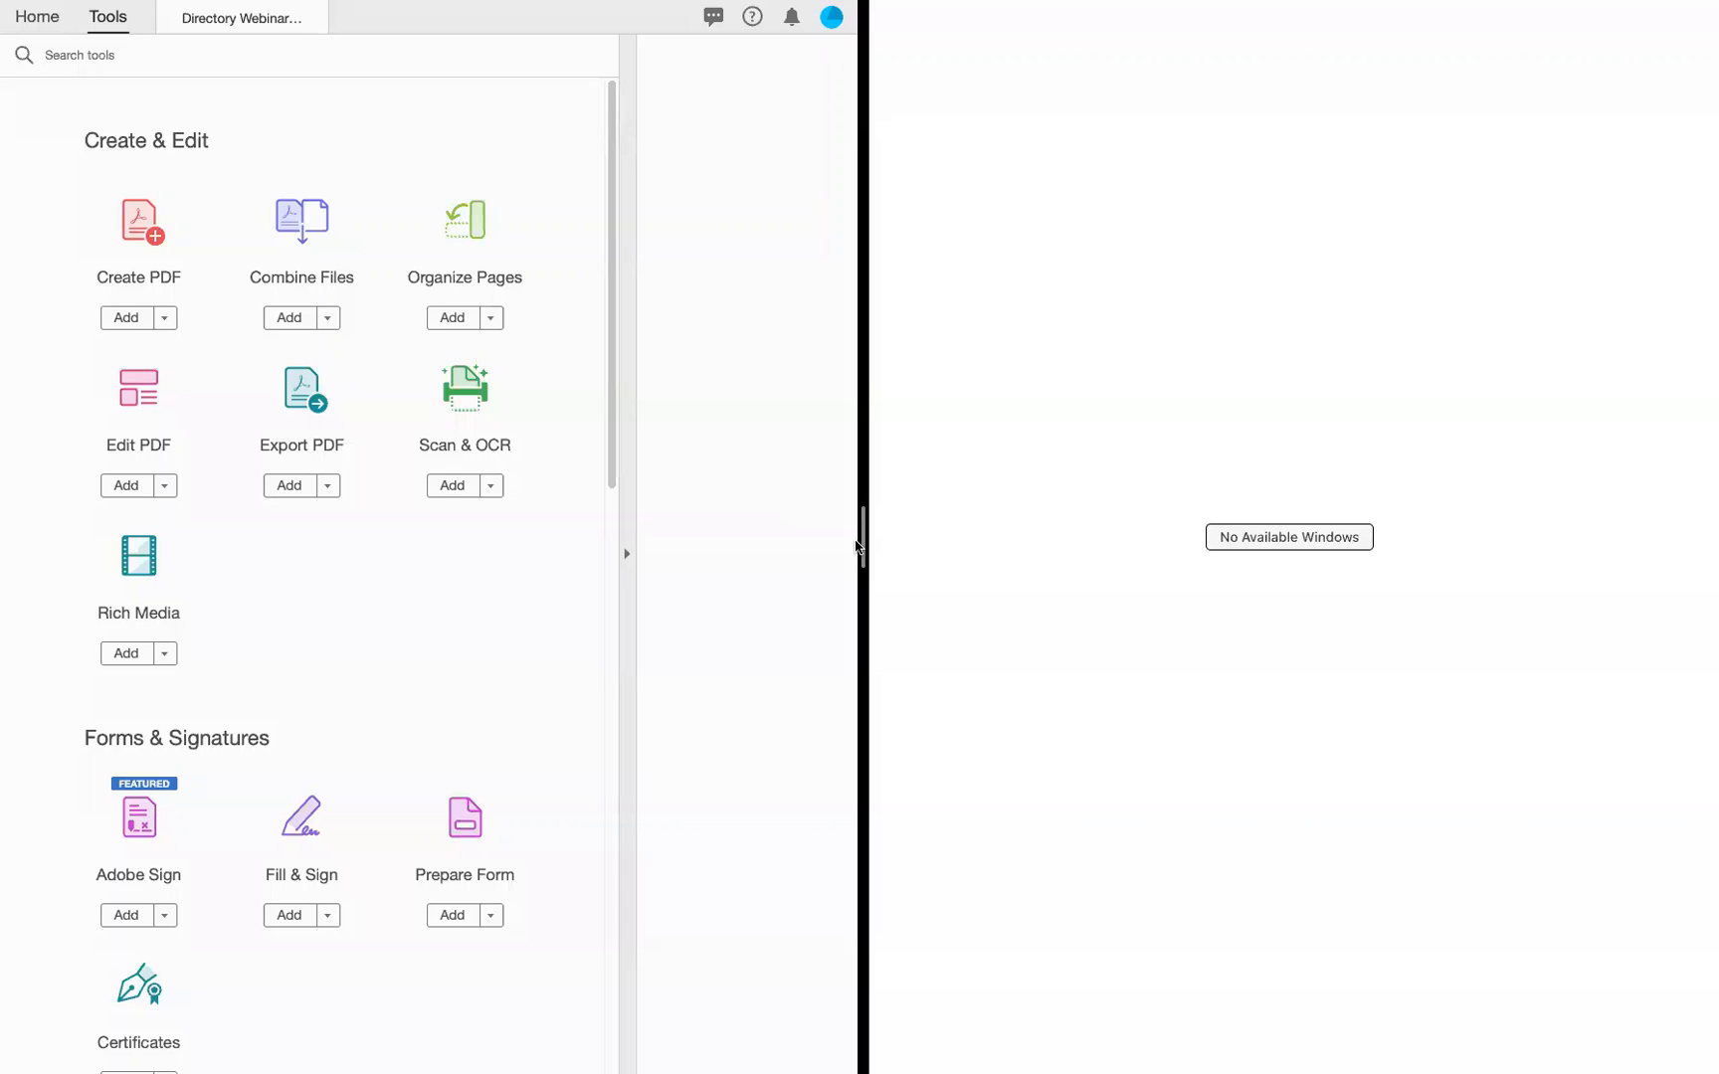
{"action": "left_click", "coordinate": [707, 561]}
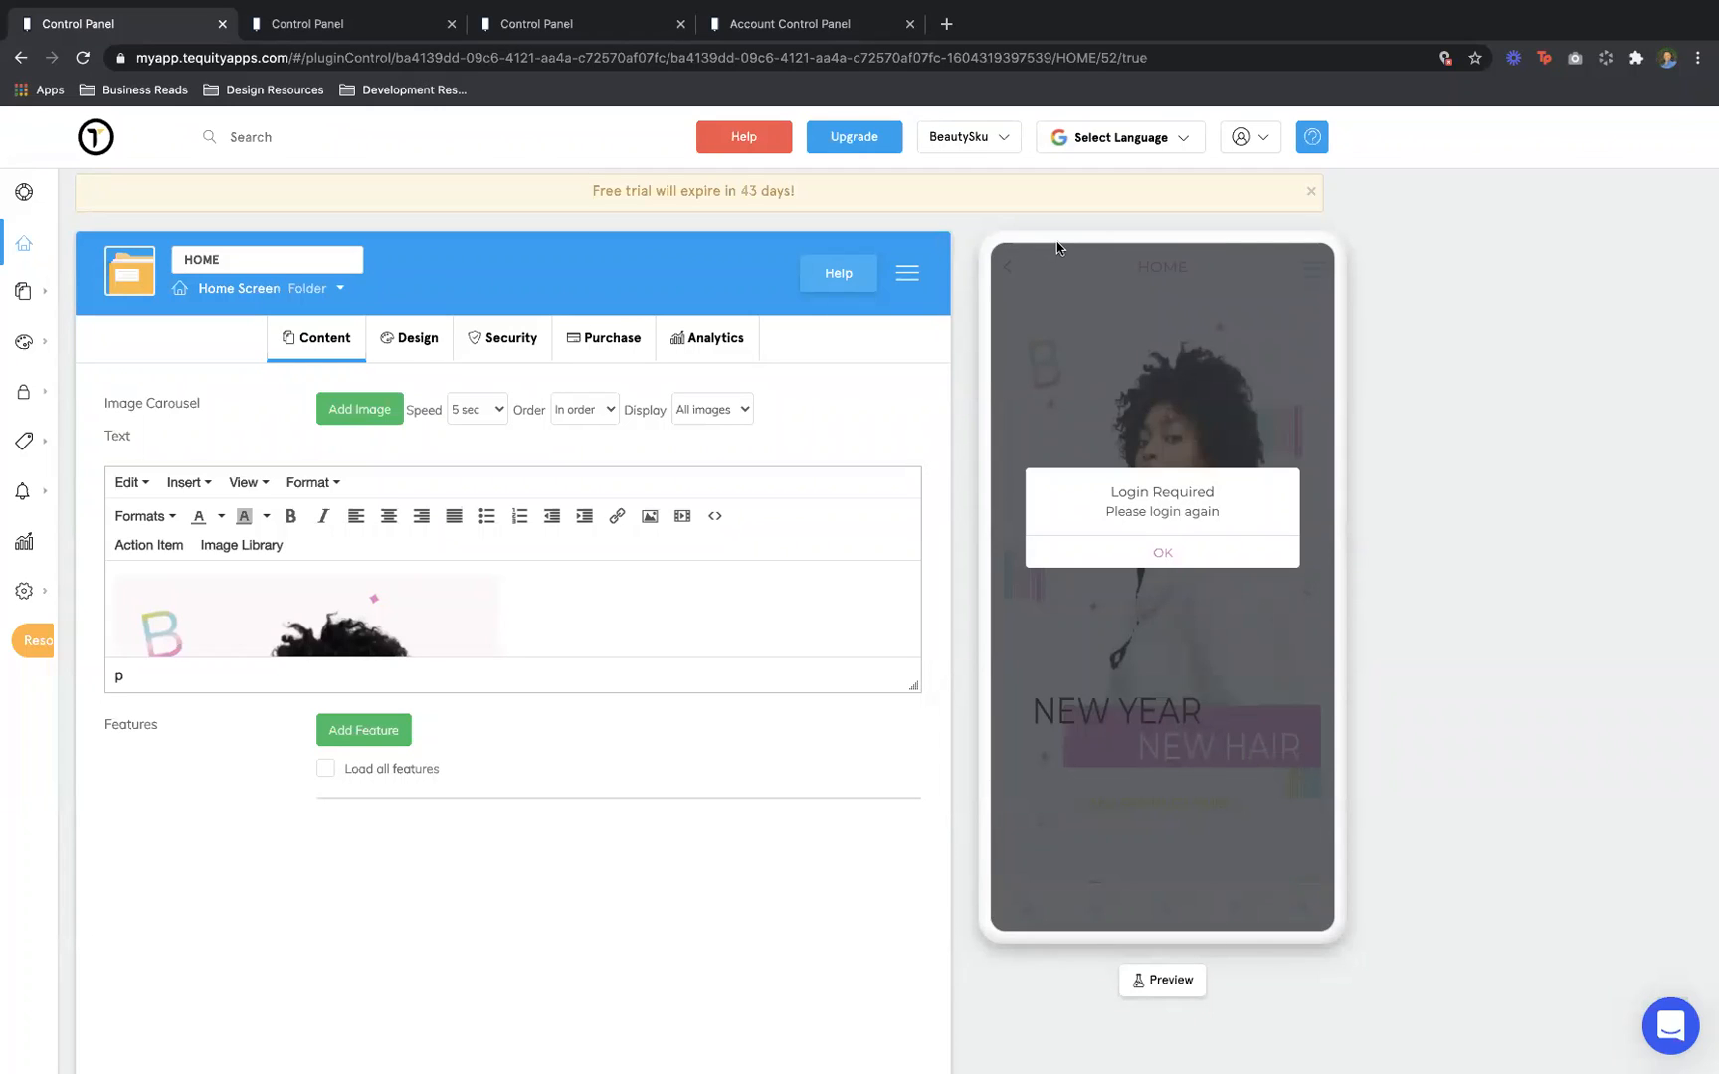
Dismiss the Login Required prompt and open the Explore map page in the phone preview
{"action": "left_click", "coordinate": [1160, 553]}
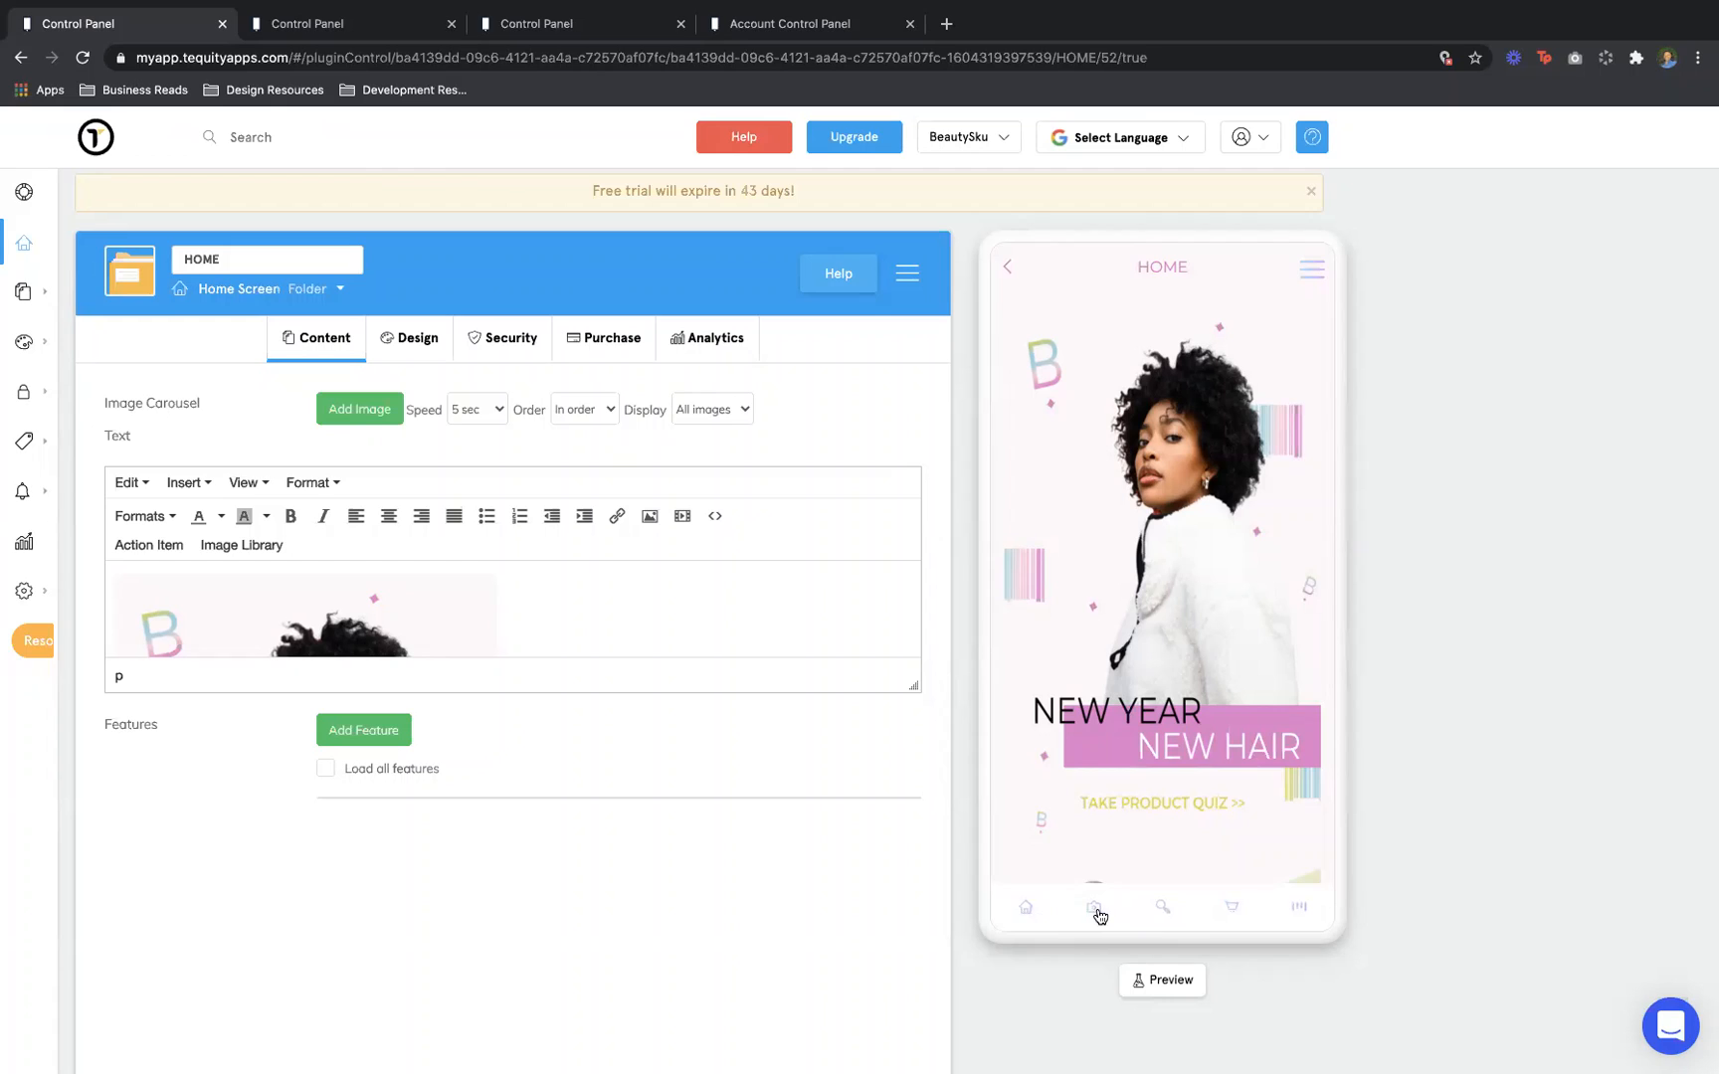
{"action": "left_click", "coordinate": [1163, 908]}
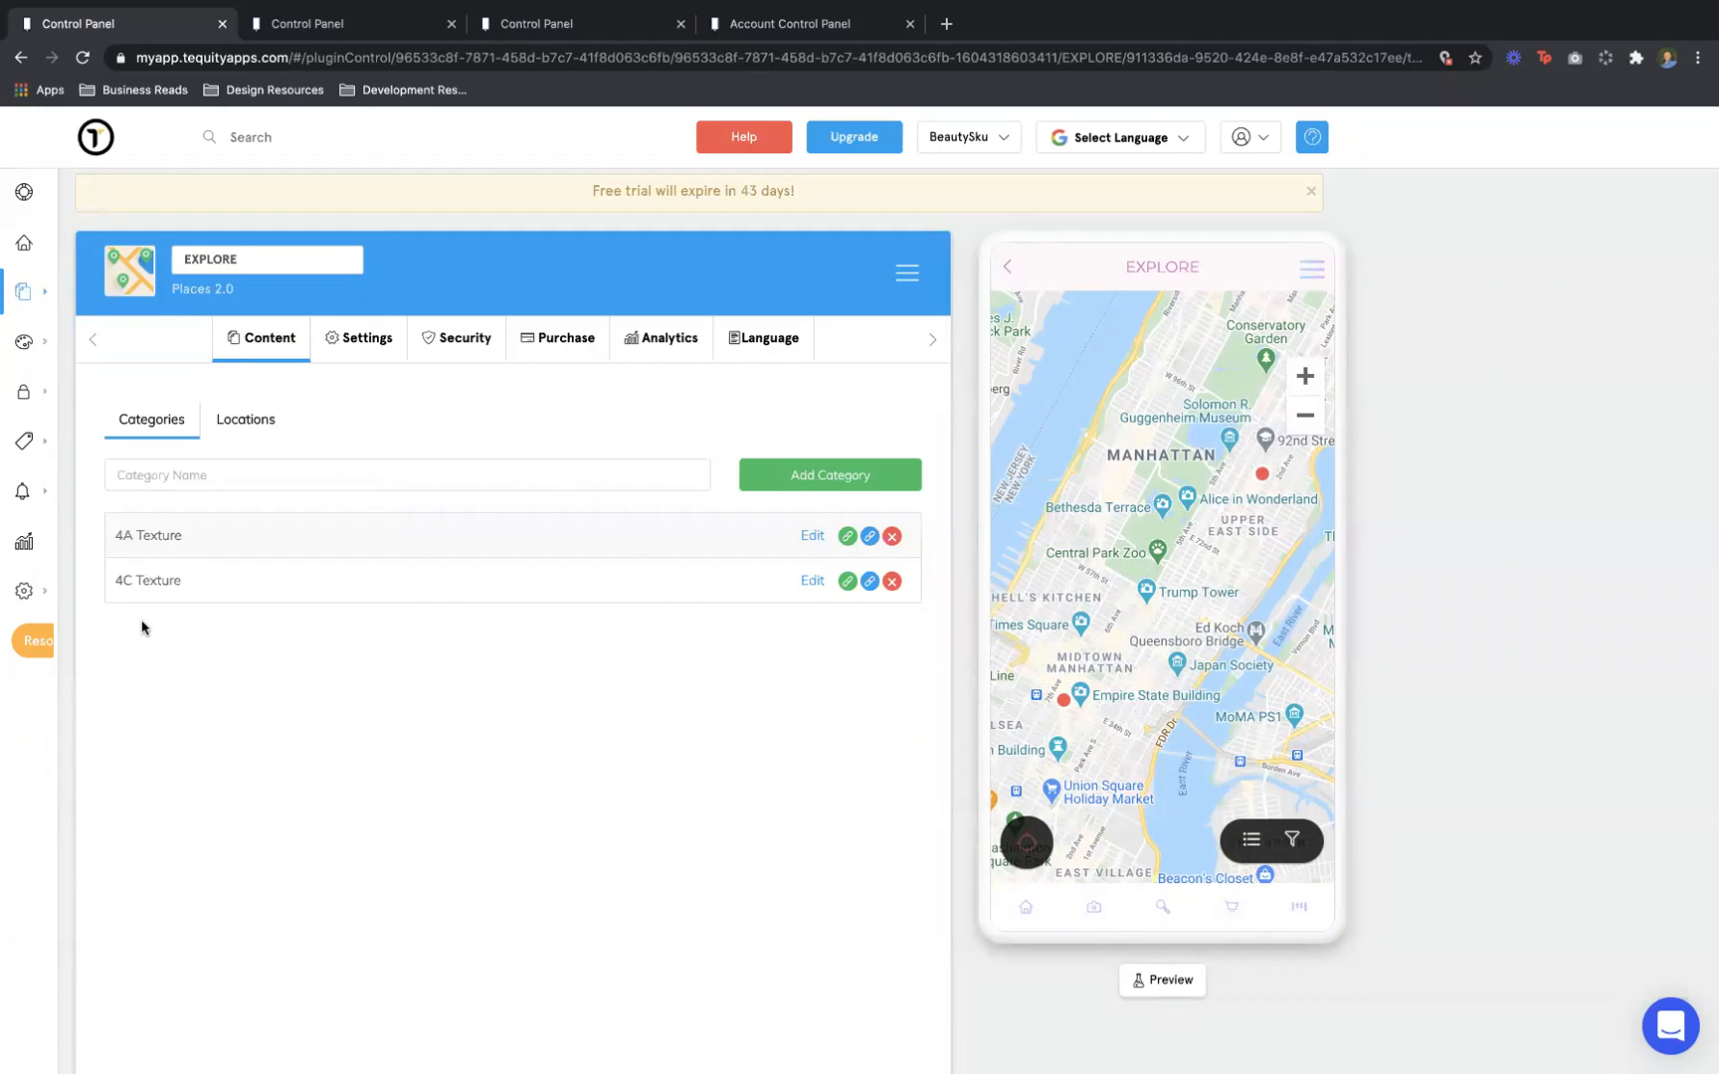
Toggle the Explore page between map and product list, ending on the list
{"action": "left_click", "coordinate": [1255, 842]}
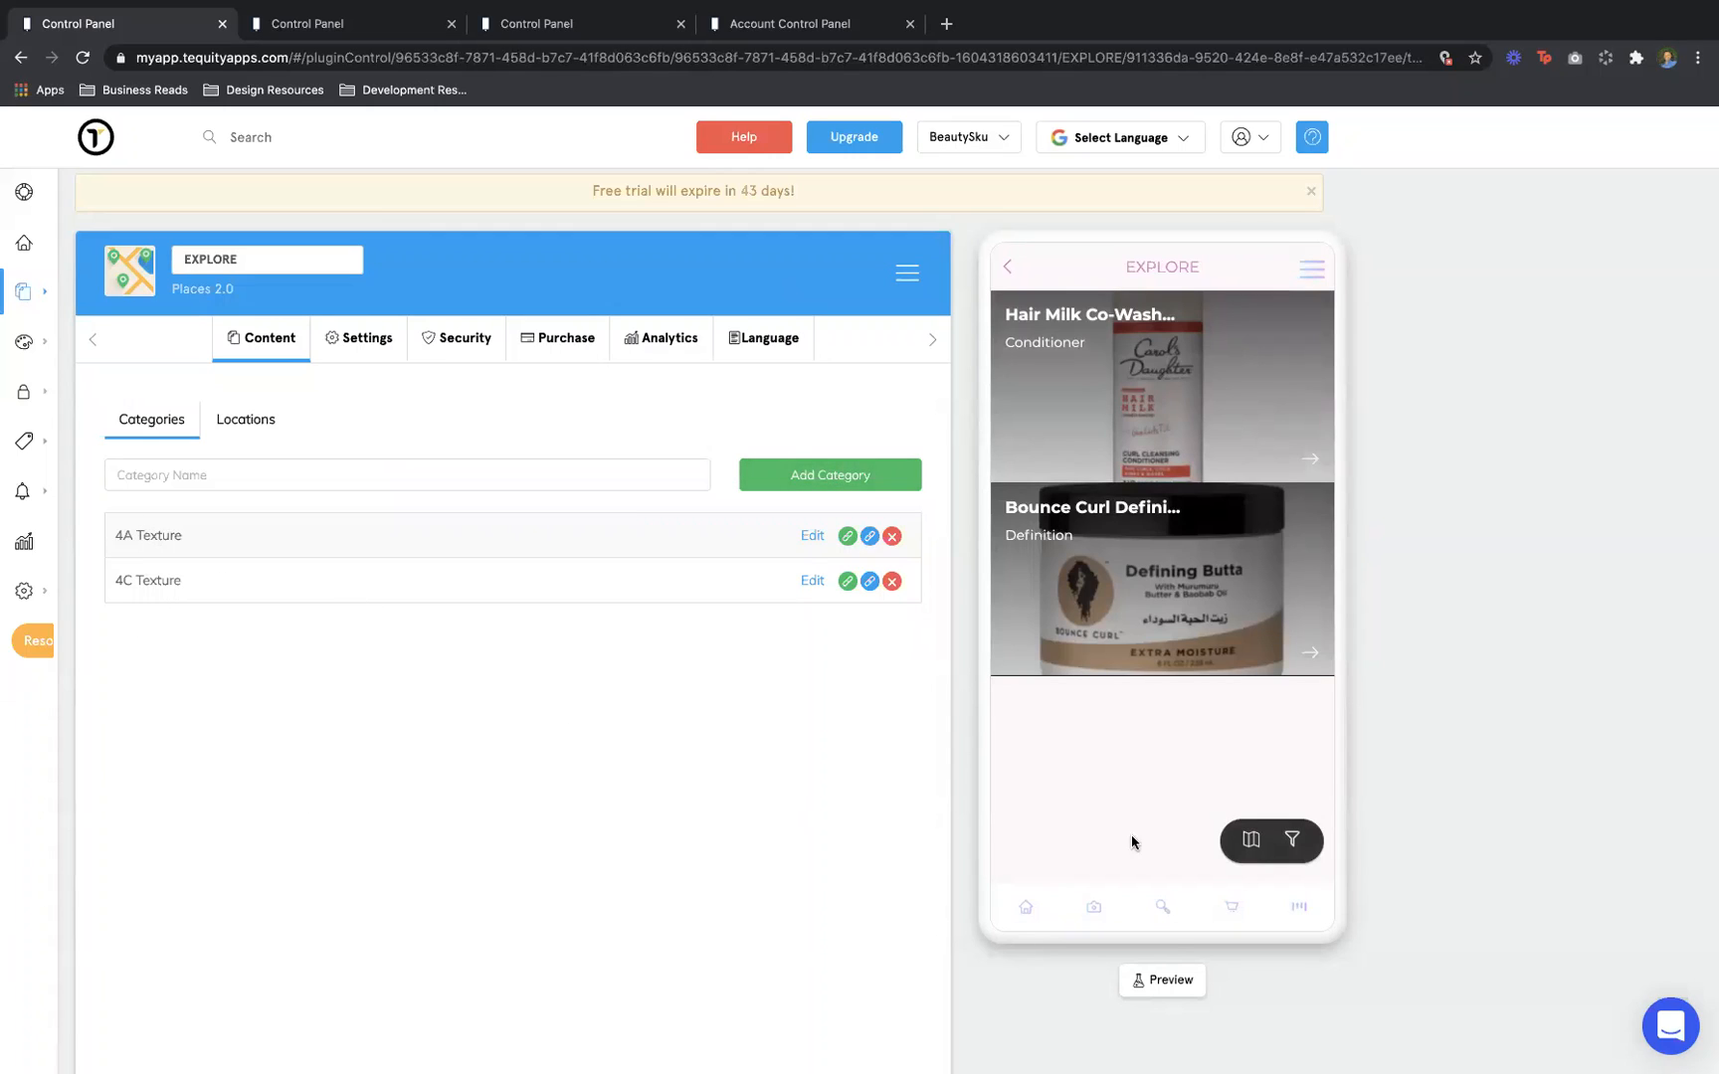
{"action": "left_click", "coordinate": [1251, 840]}
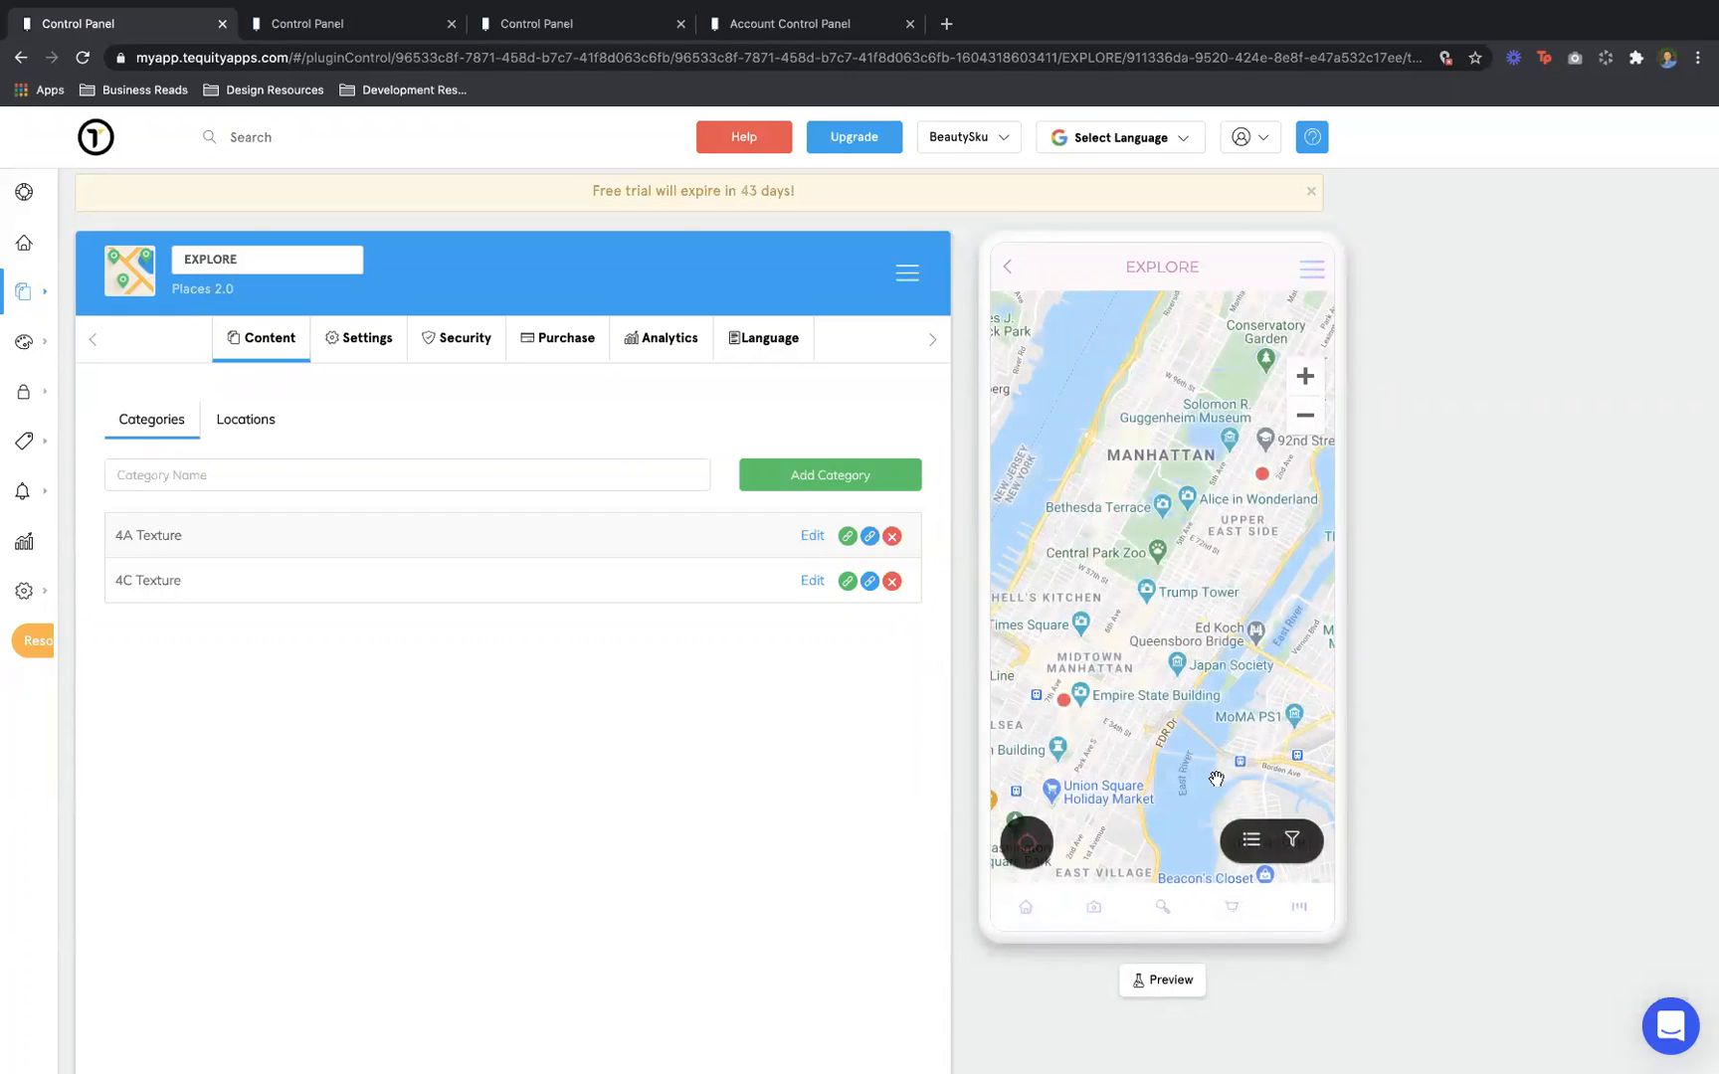
{"action": "left_click", "coordinate": [1257, 844]}
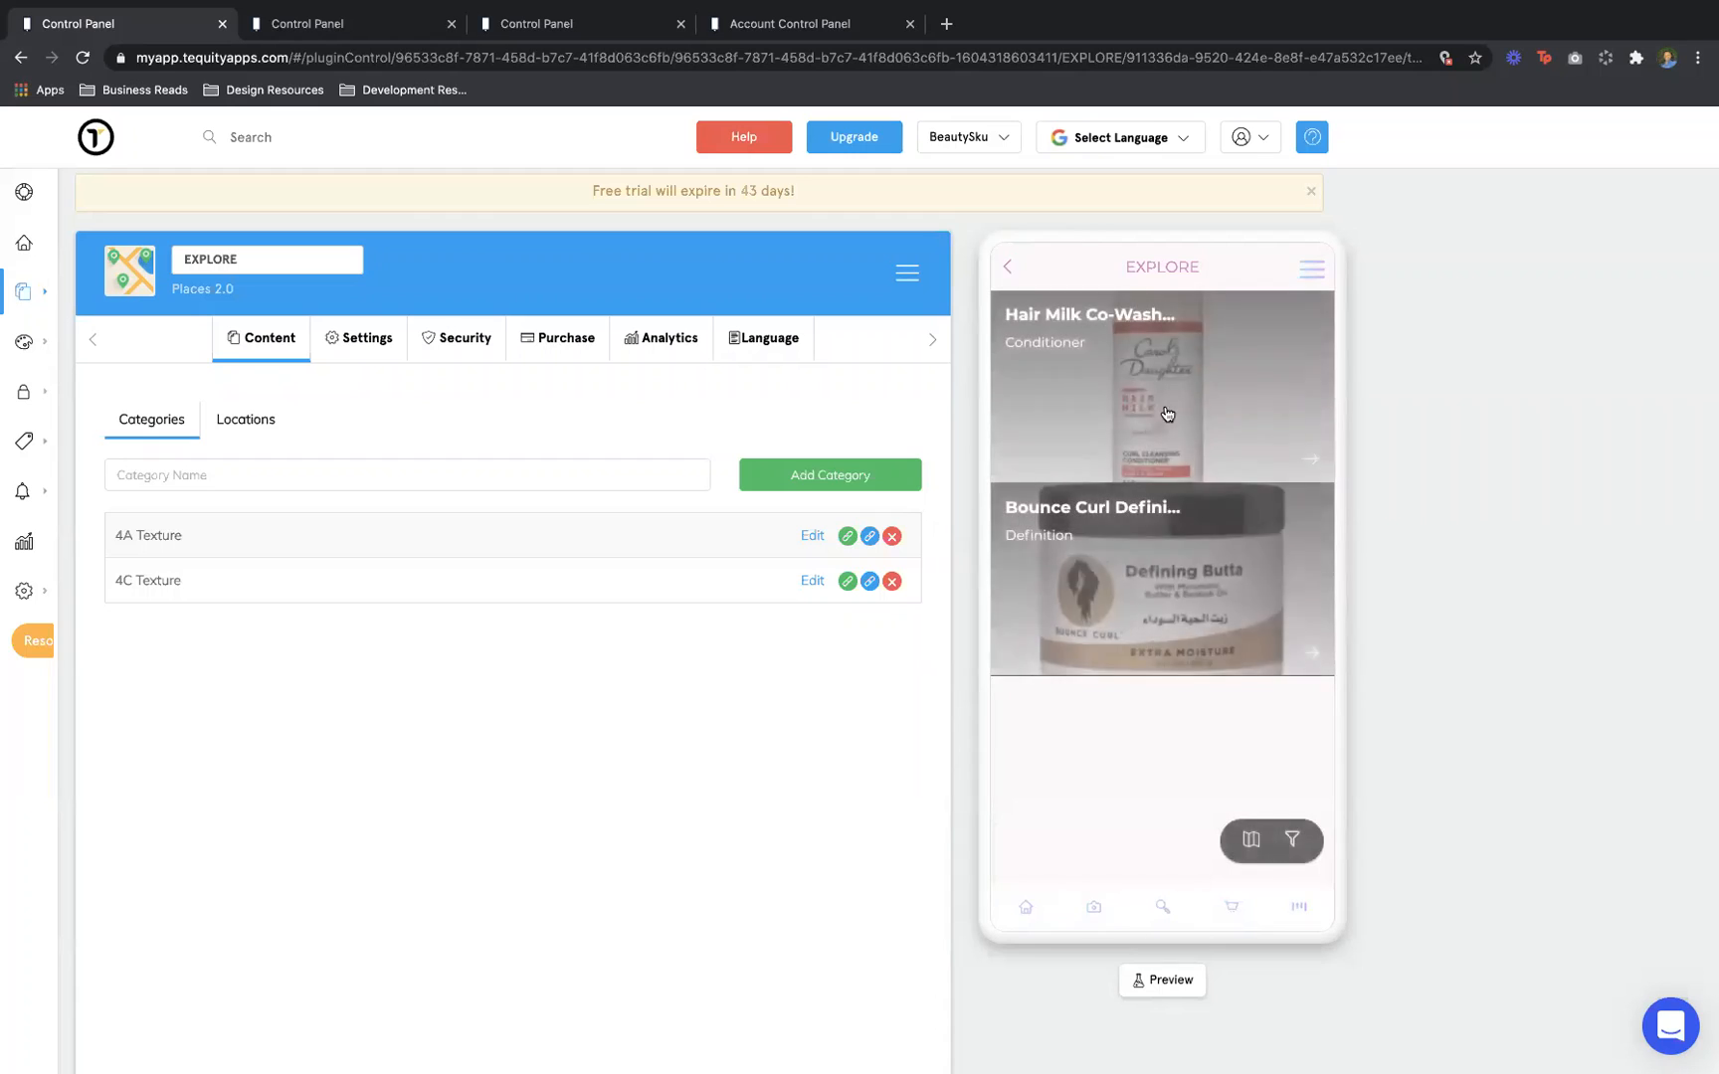
View the Hair Milk Co-Wash Cleansing Conditioner details, then go back to the HOME screen
{"action": "left_click", "coordinate": [1182, 349]}
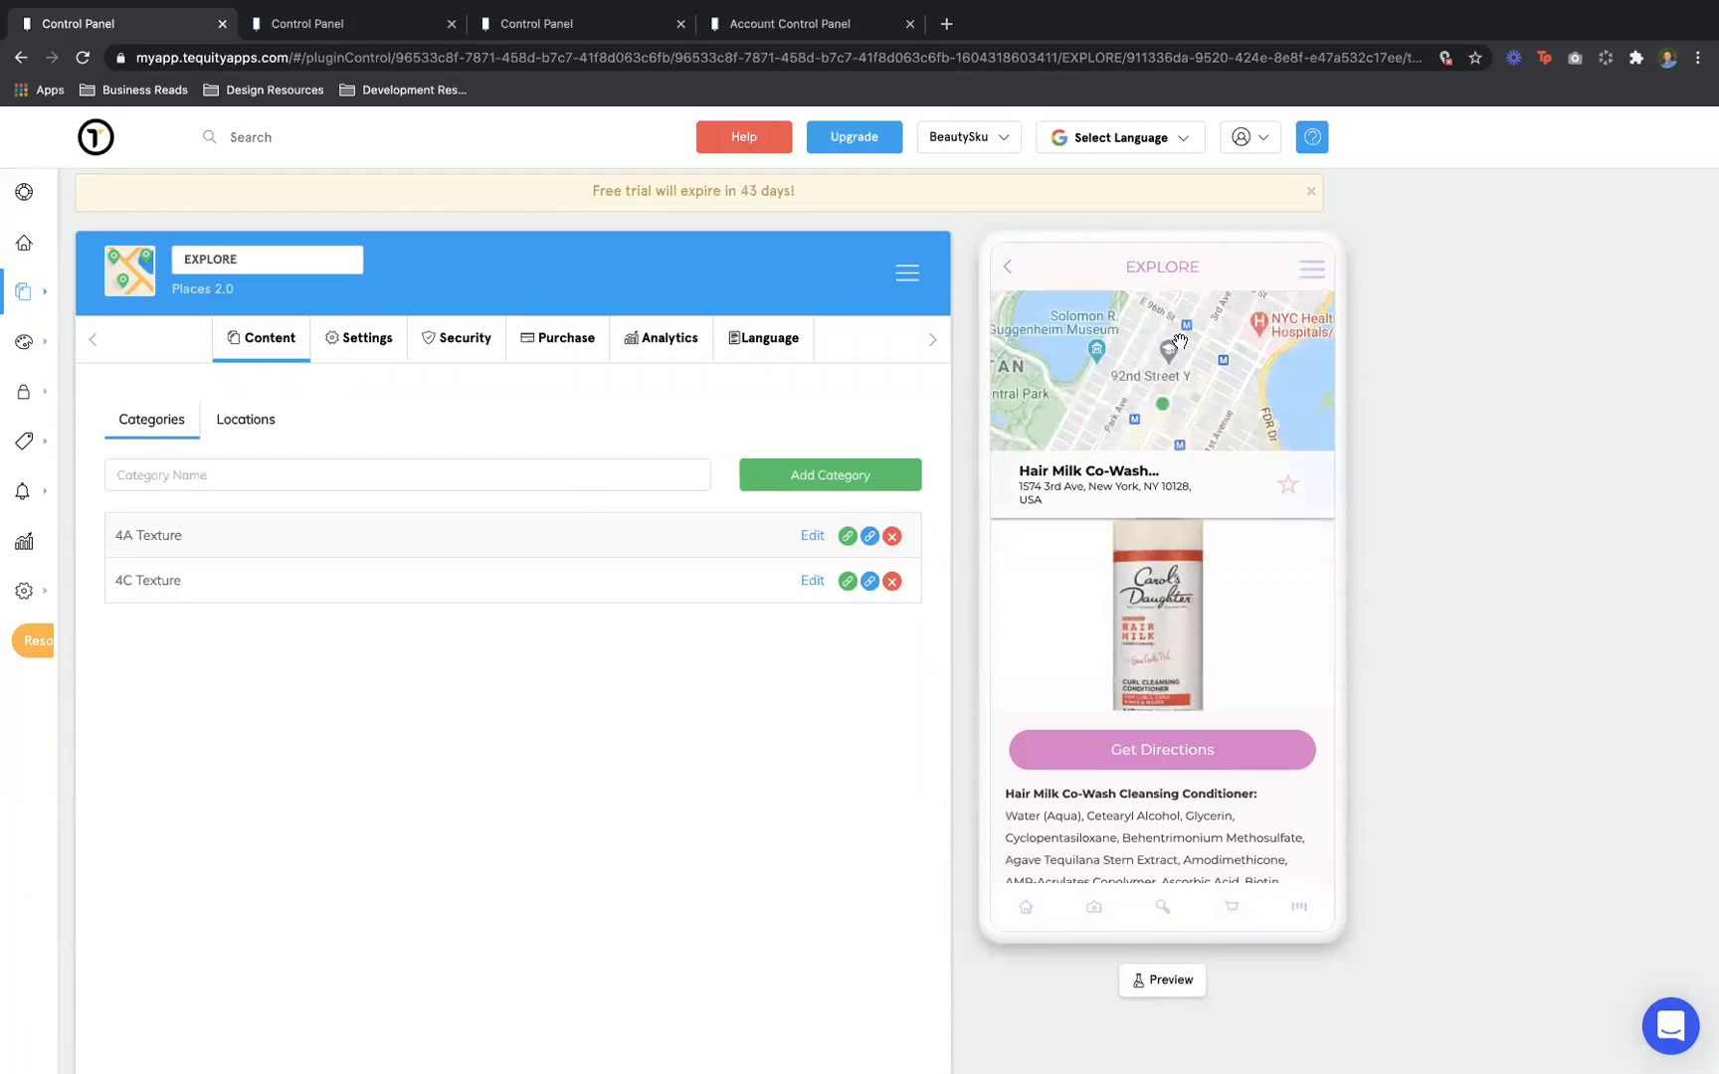
{"action": "scroll", "coordinate": [1159, 712], "scroll_direction": "down", "scroll_amount": 5}
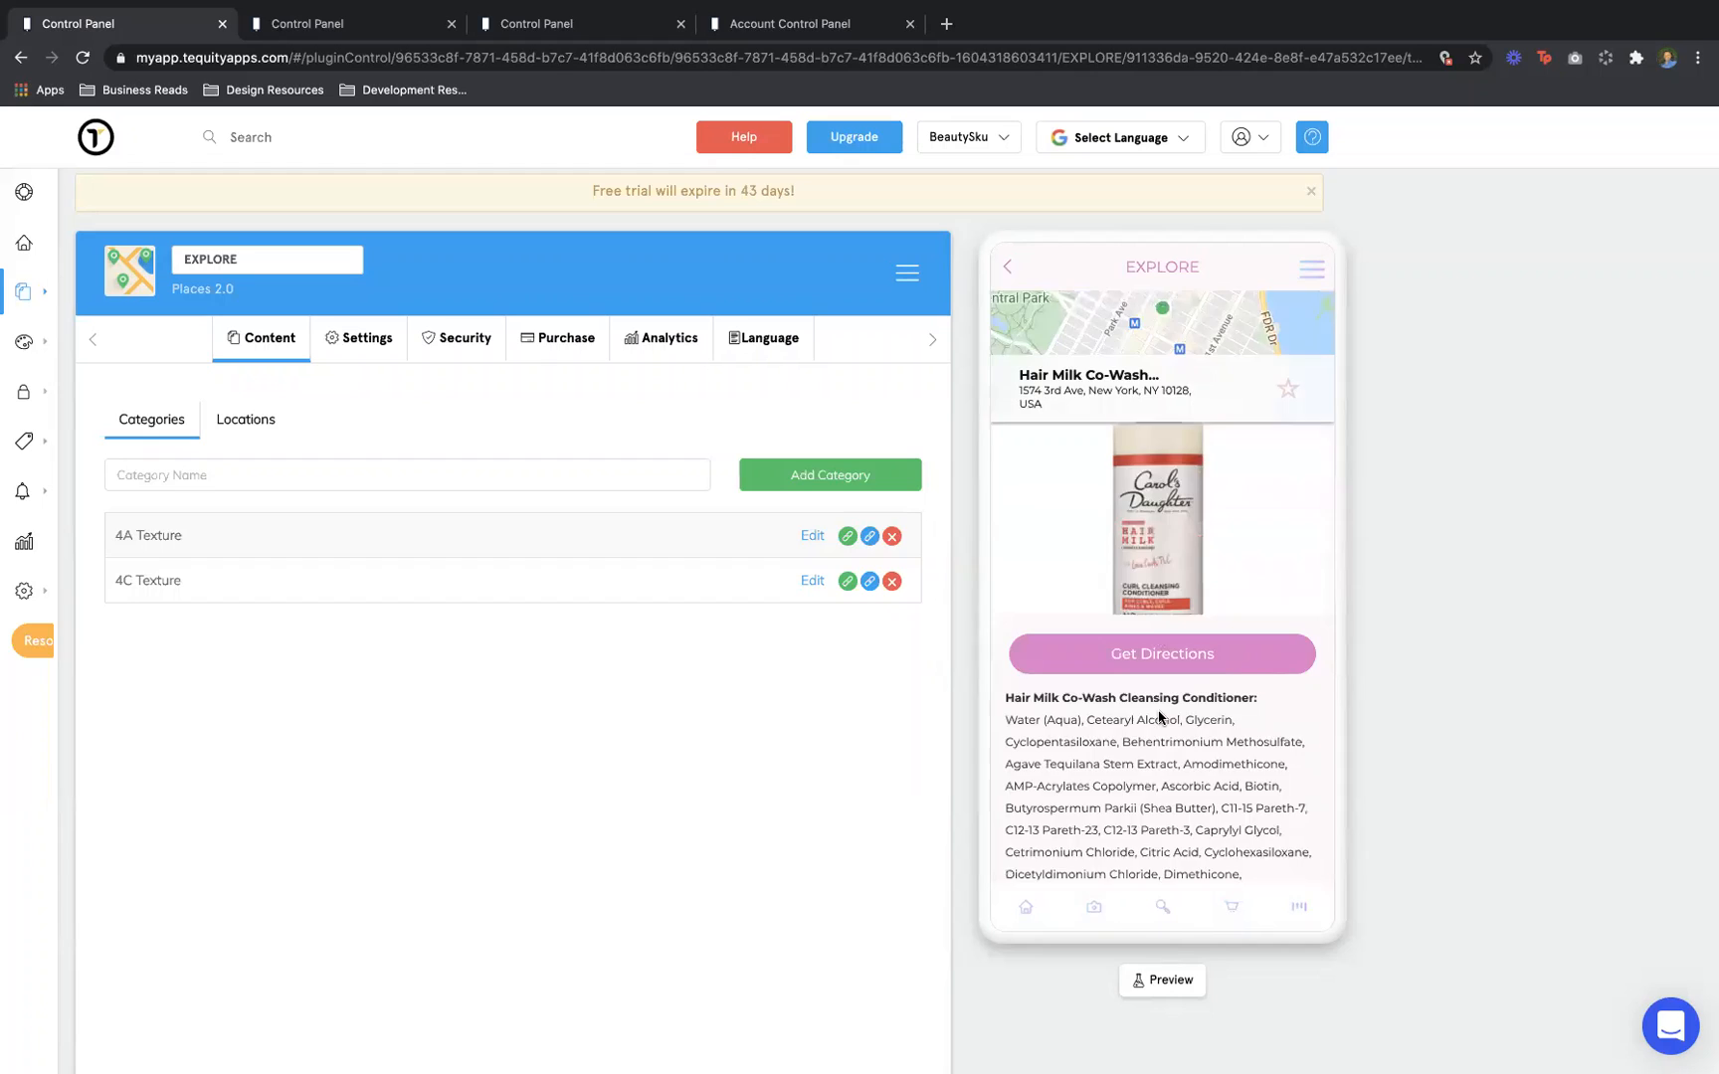
{"action": "scroll", "coordinate": [1159, 714], "scroll_direction": "up", "scroll_amount": 3}
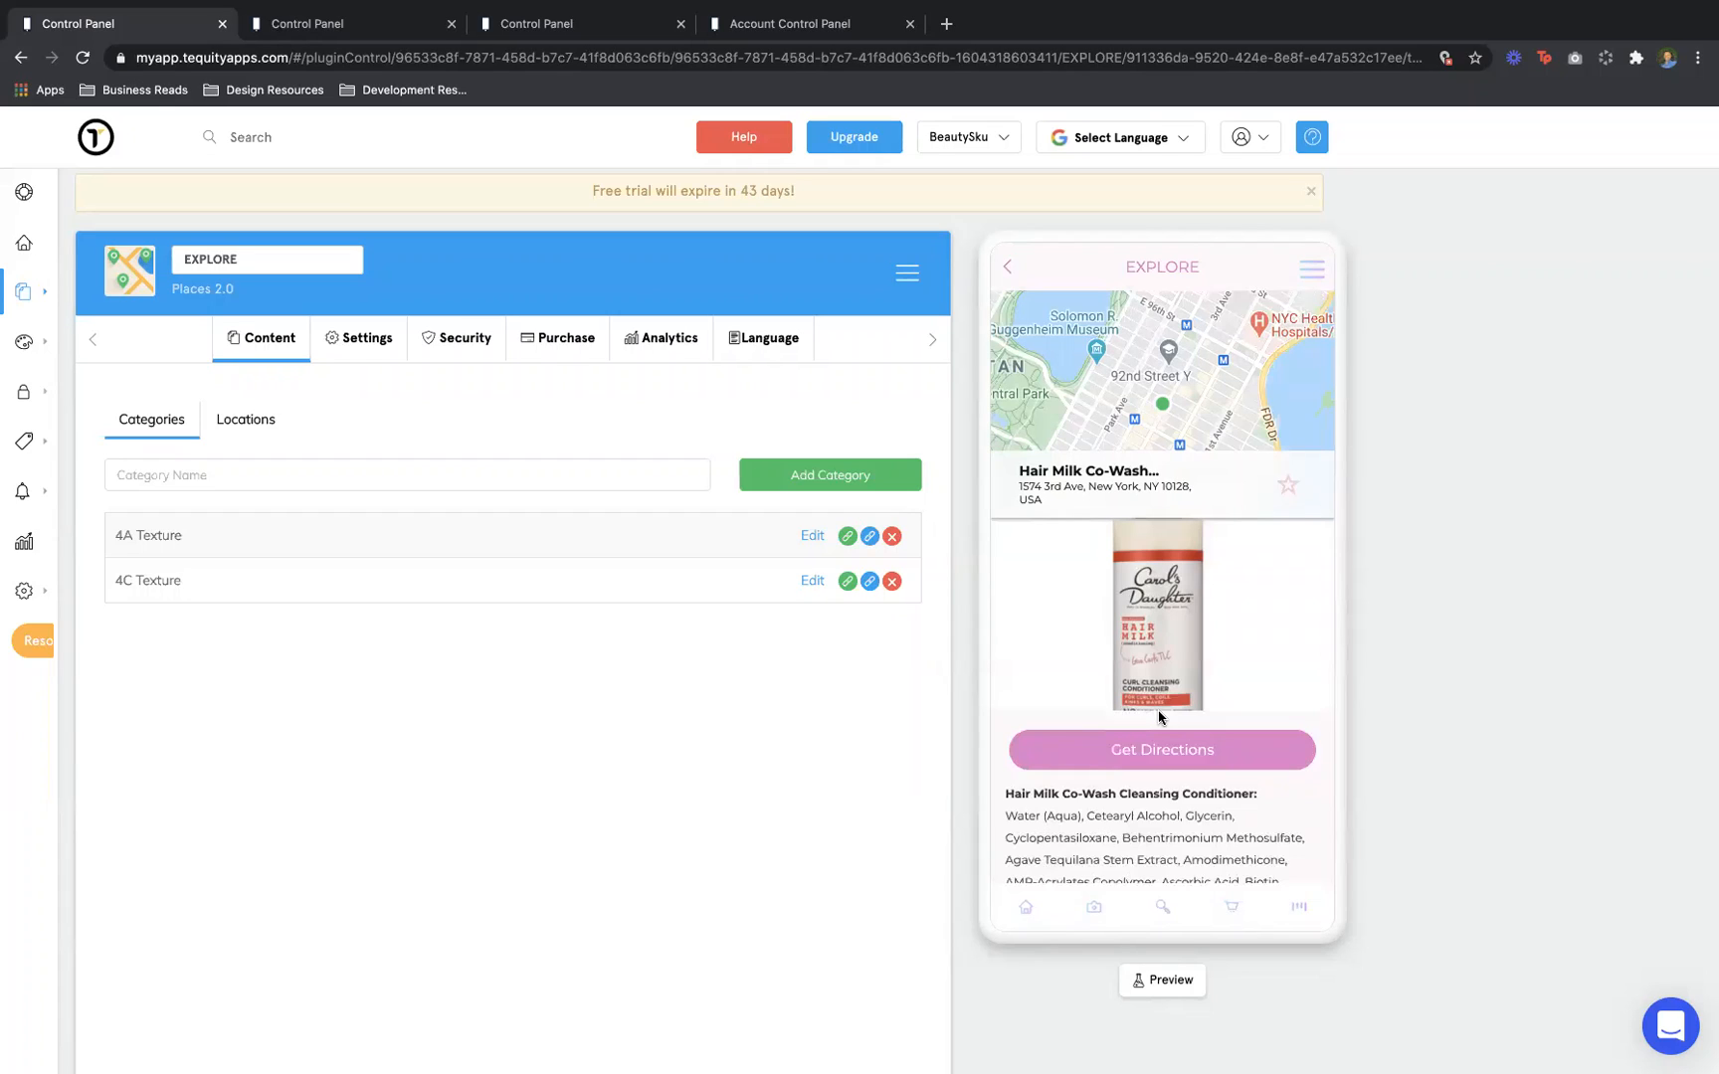
{"action": "left_click", "coordinate": [1009, 267]}
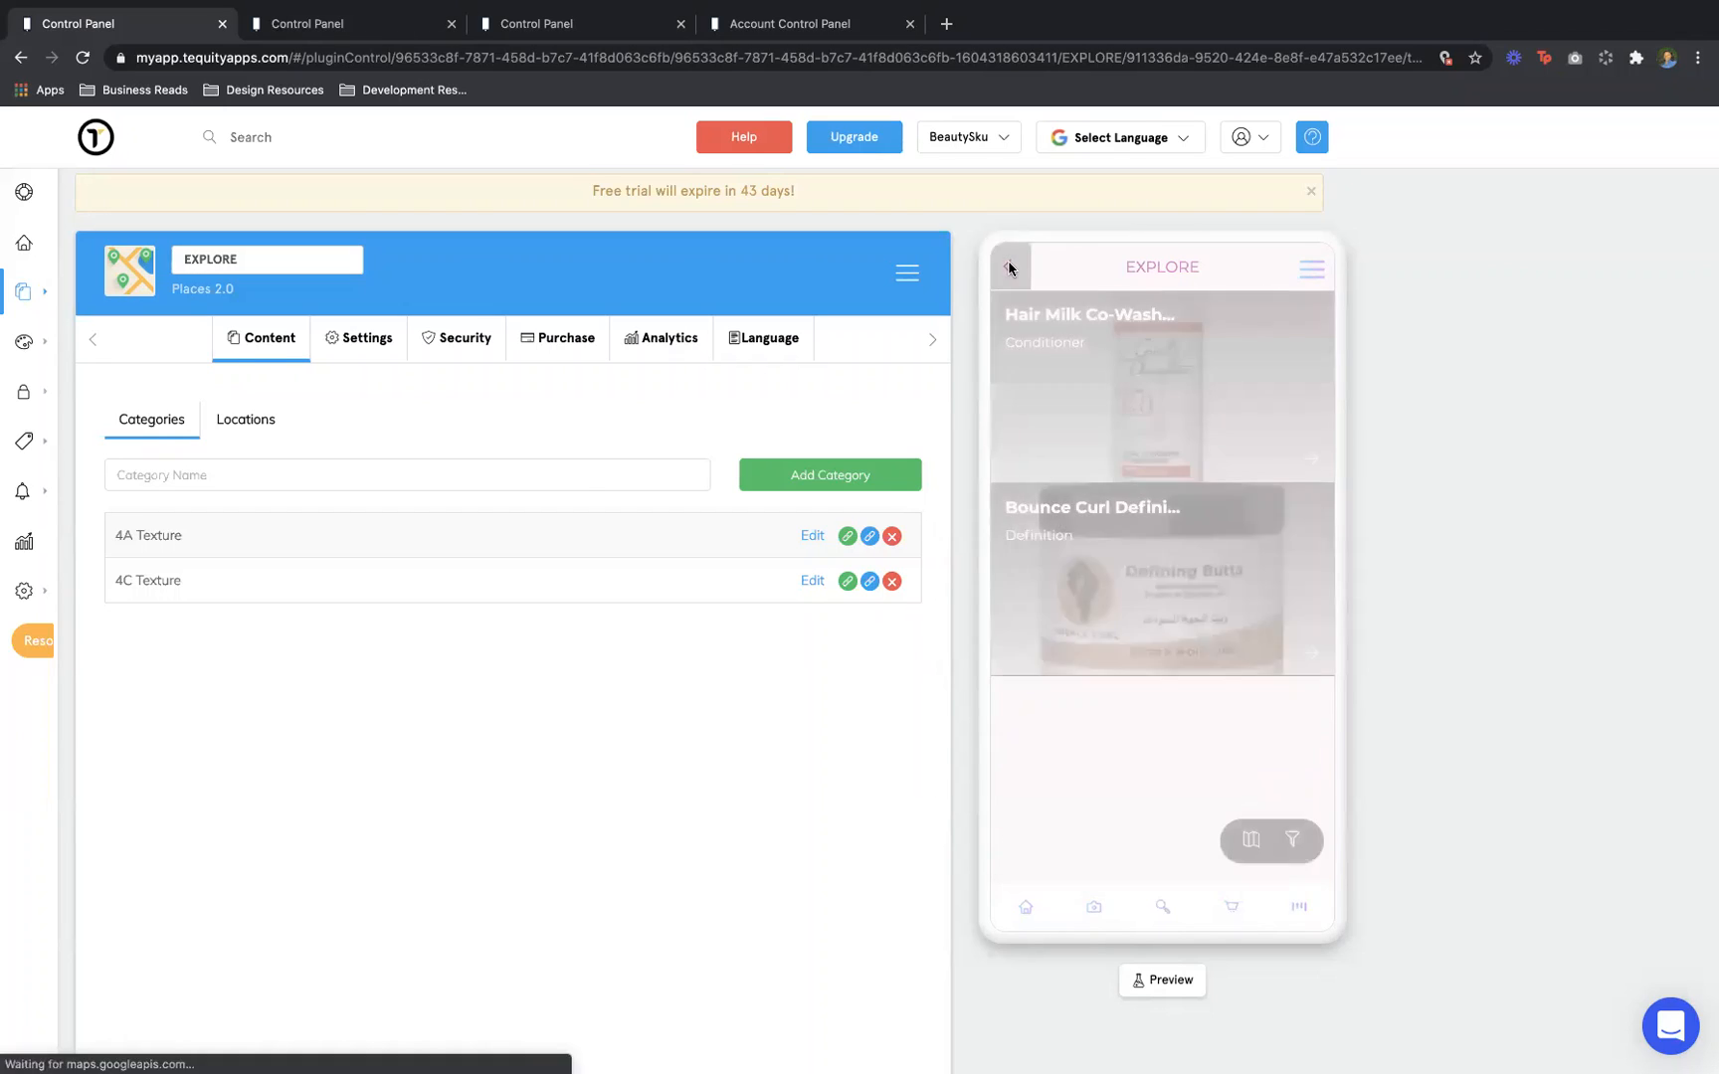
{"action": "left_click", "coordinate": [1009, 266]}
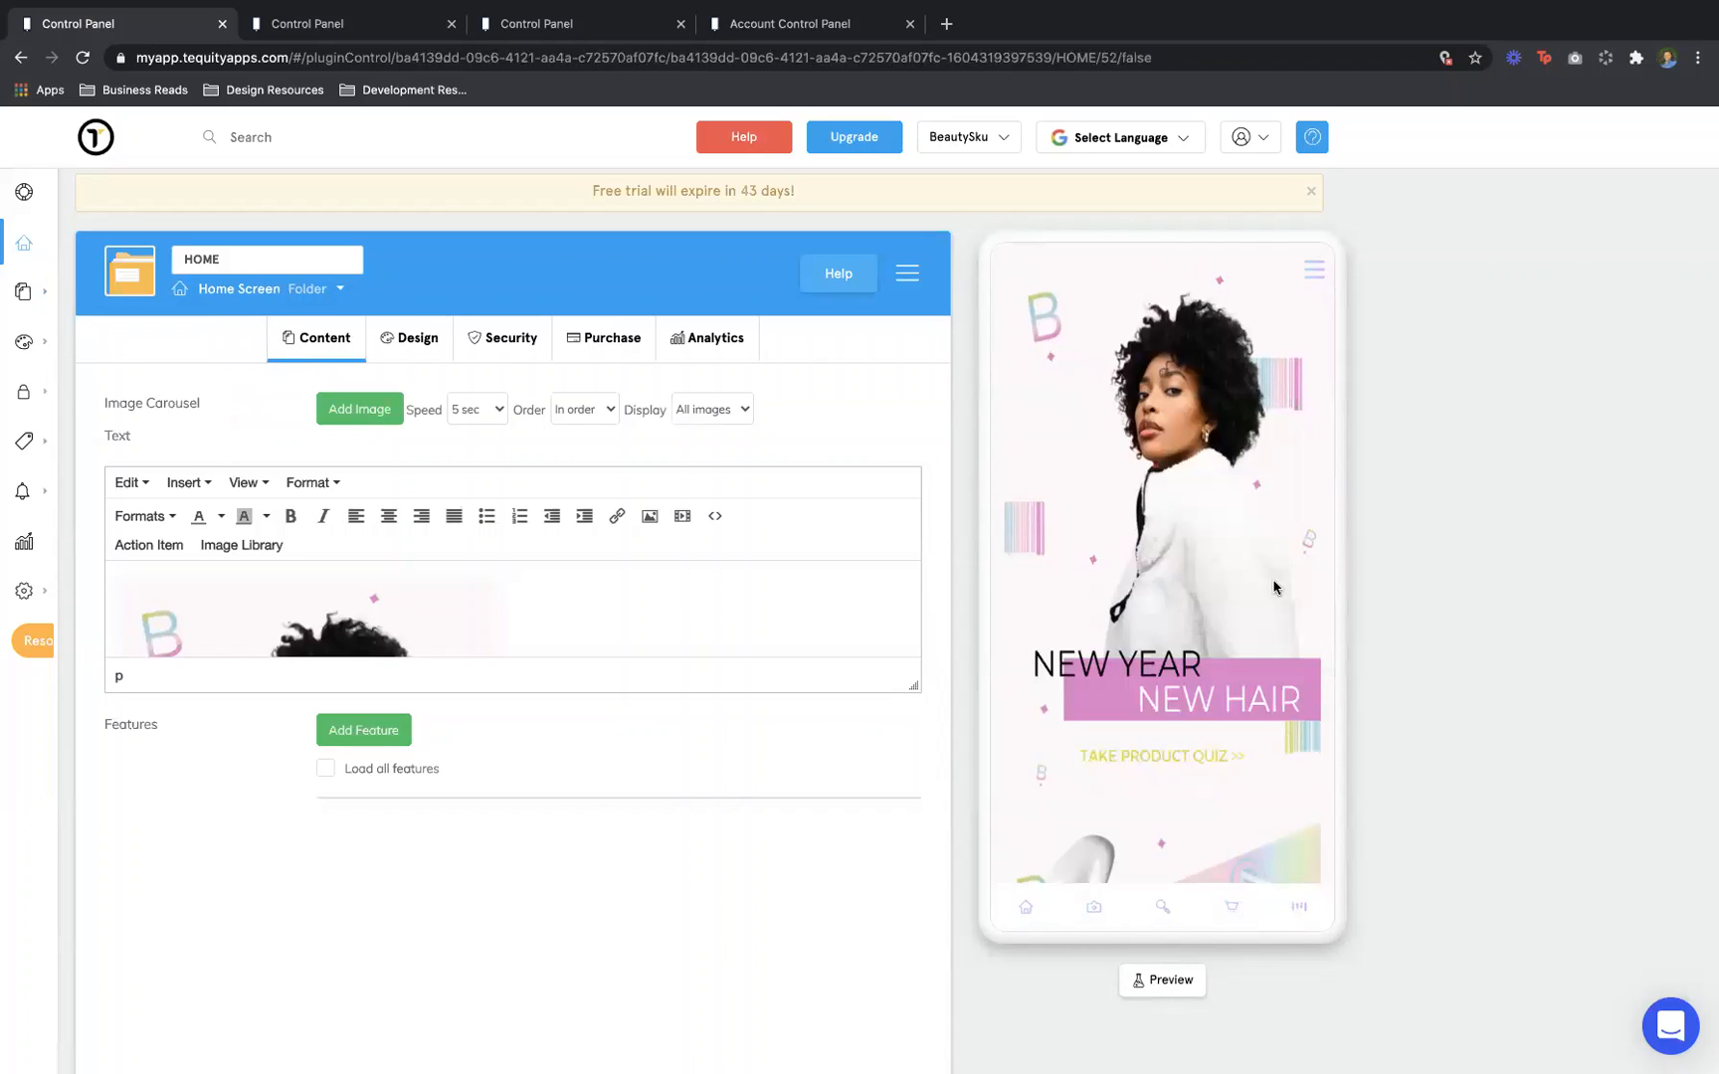
Choose INFLUENCER BOARD from the preview's side menu
{"action": "left_click", "coordinate": [1314, 268]}
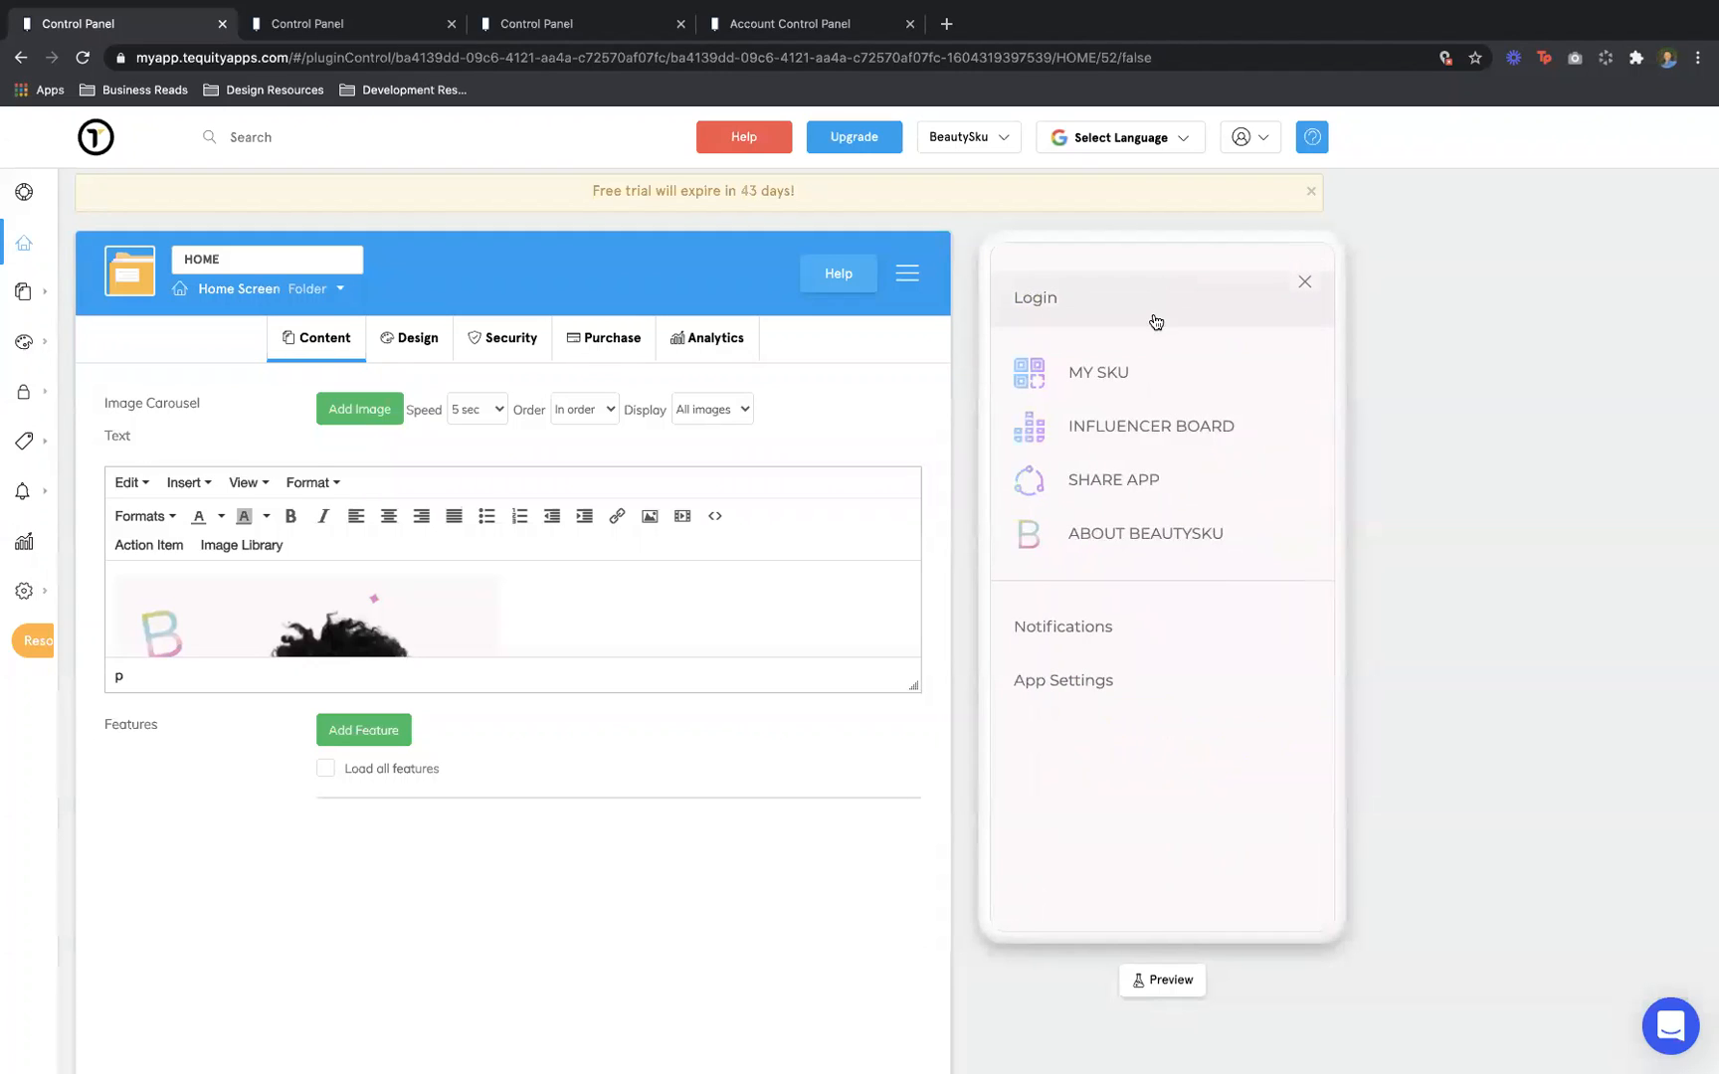
{"action": "left_click", "coordinate": [1116, 428]}
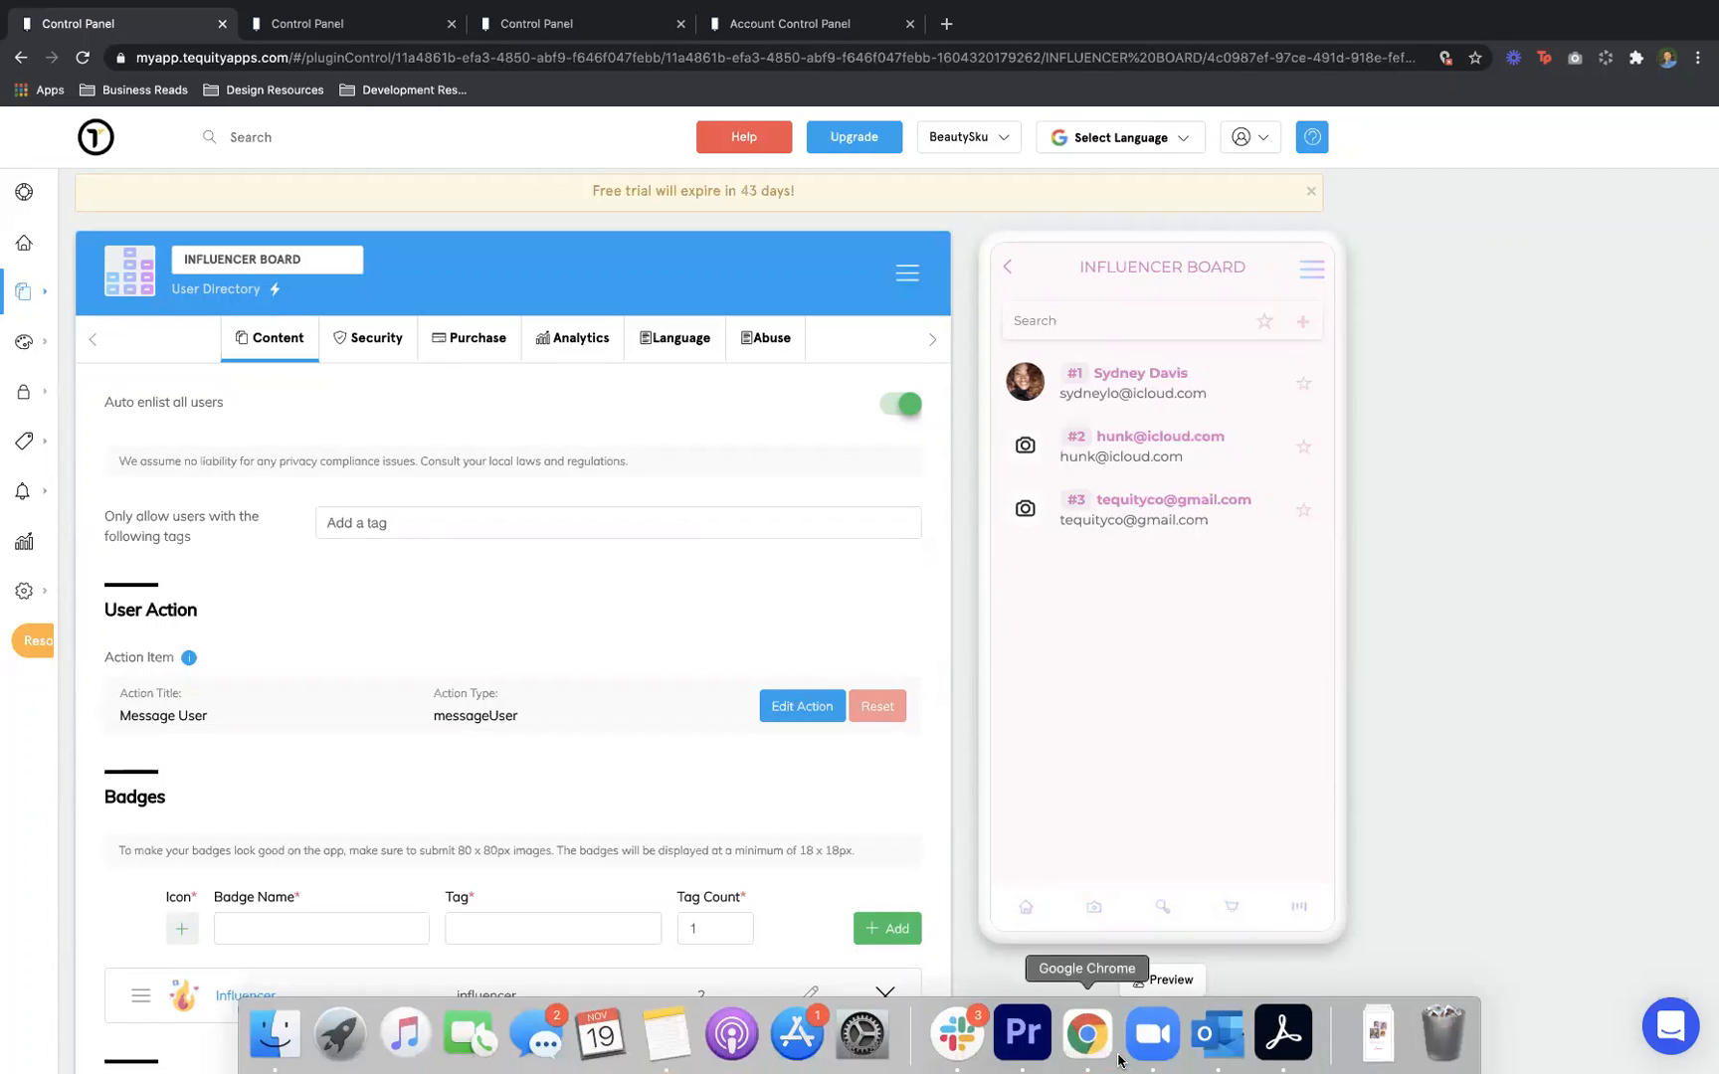
Add 'influencer' as the allowed user tag for the Influencer Board
{"action": "mouse_move", "coordinate": [897, 3]}
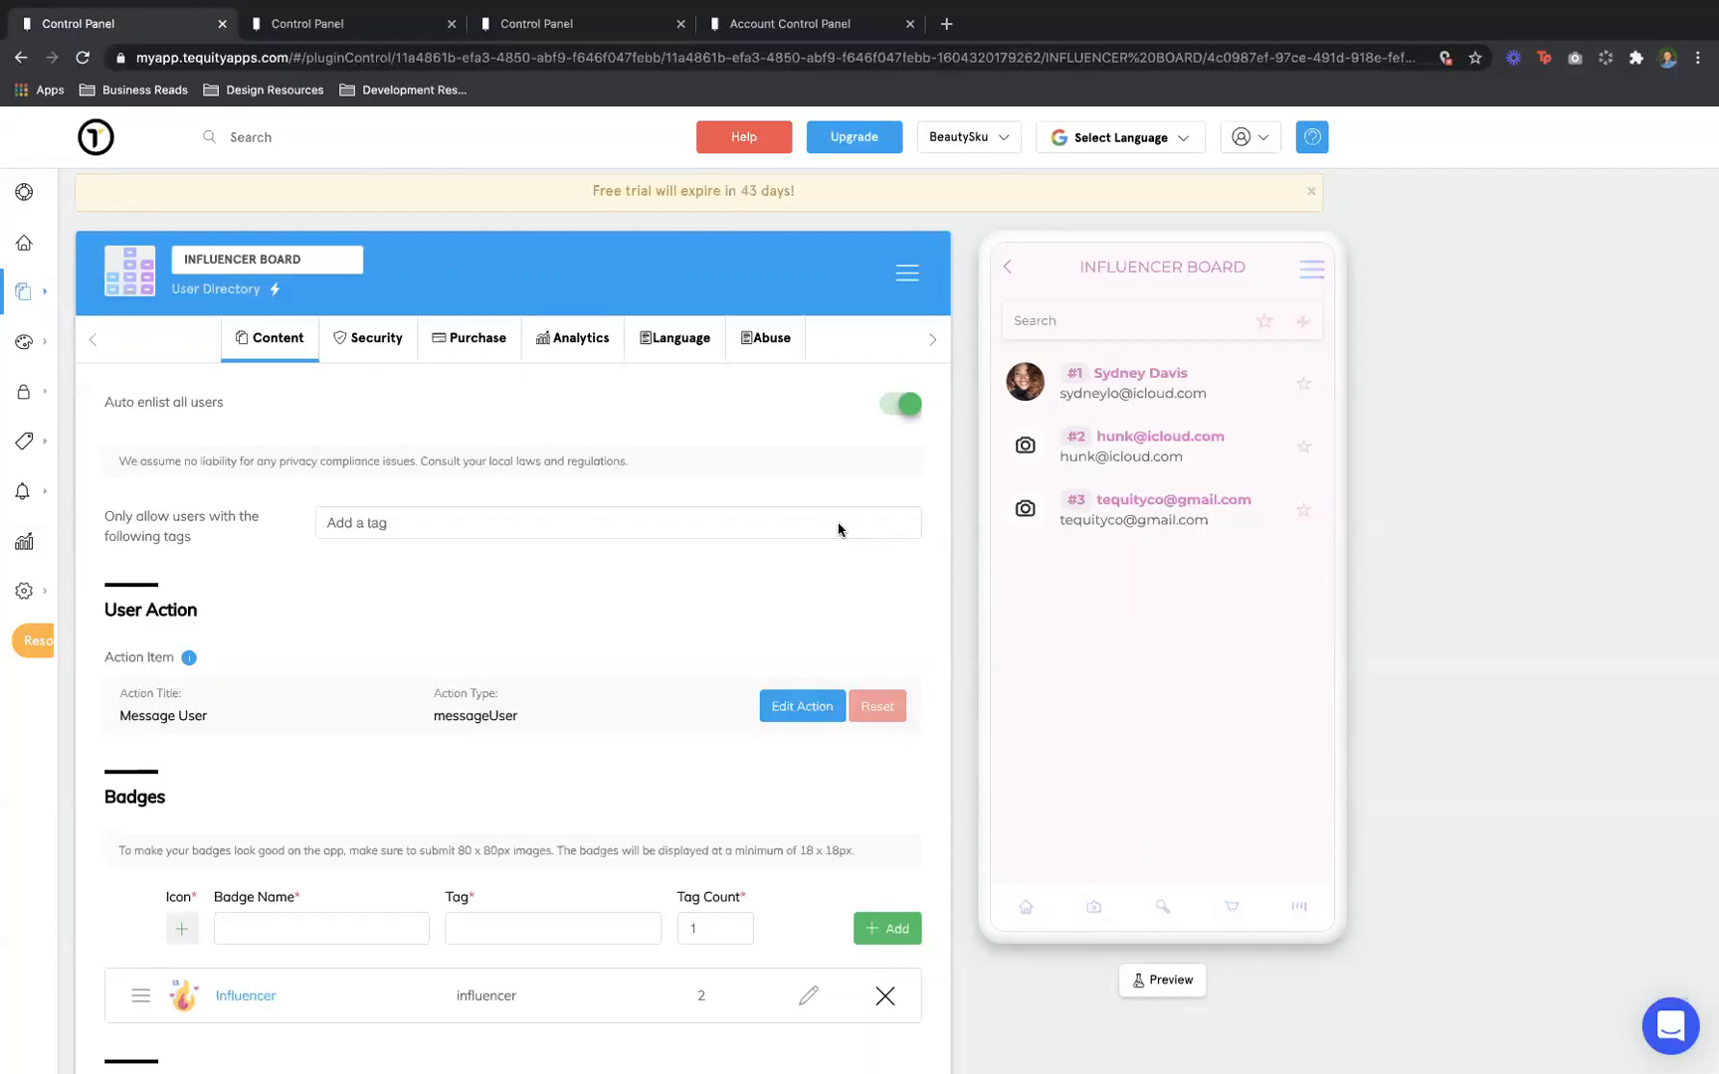
{"action": "left_click", "coordinate": [359, 532]}
{"action": "type", "text": "inf"}
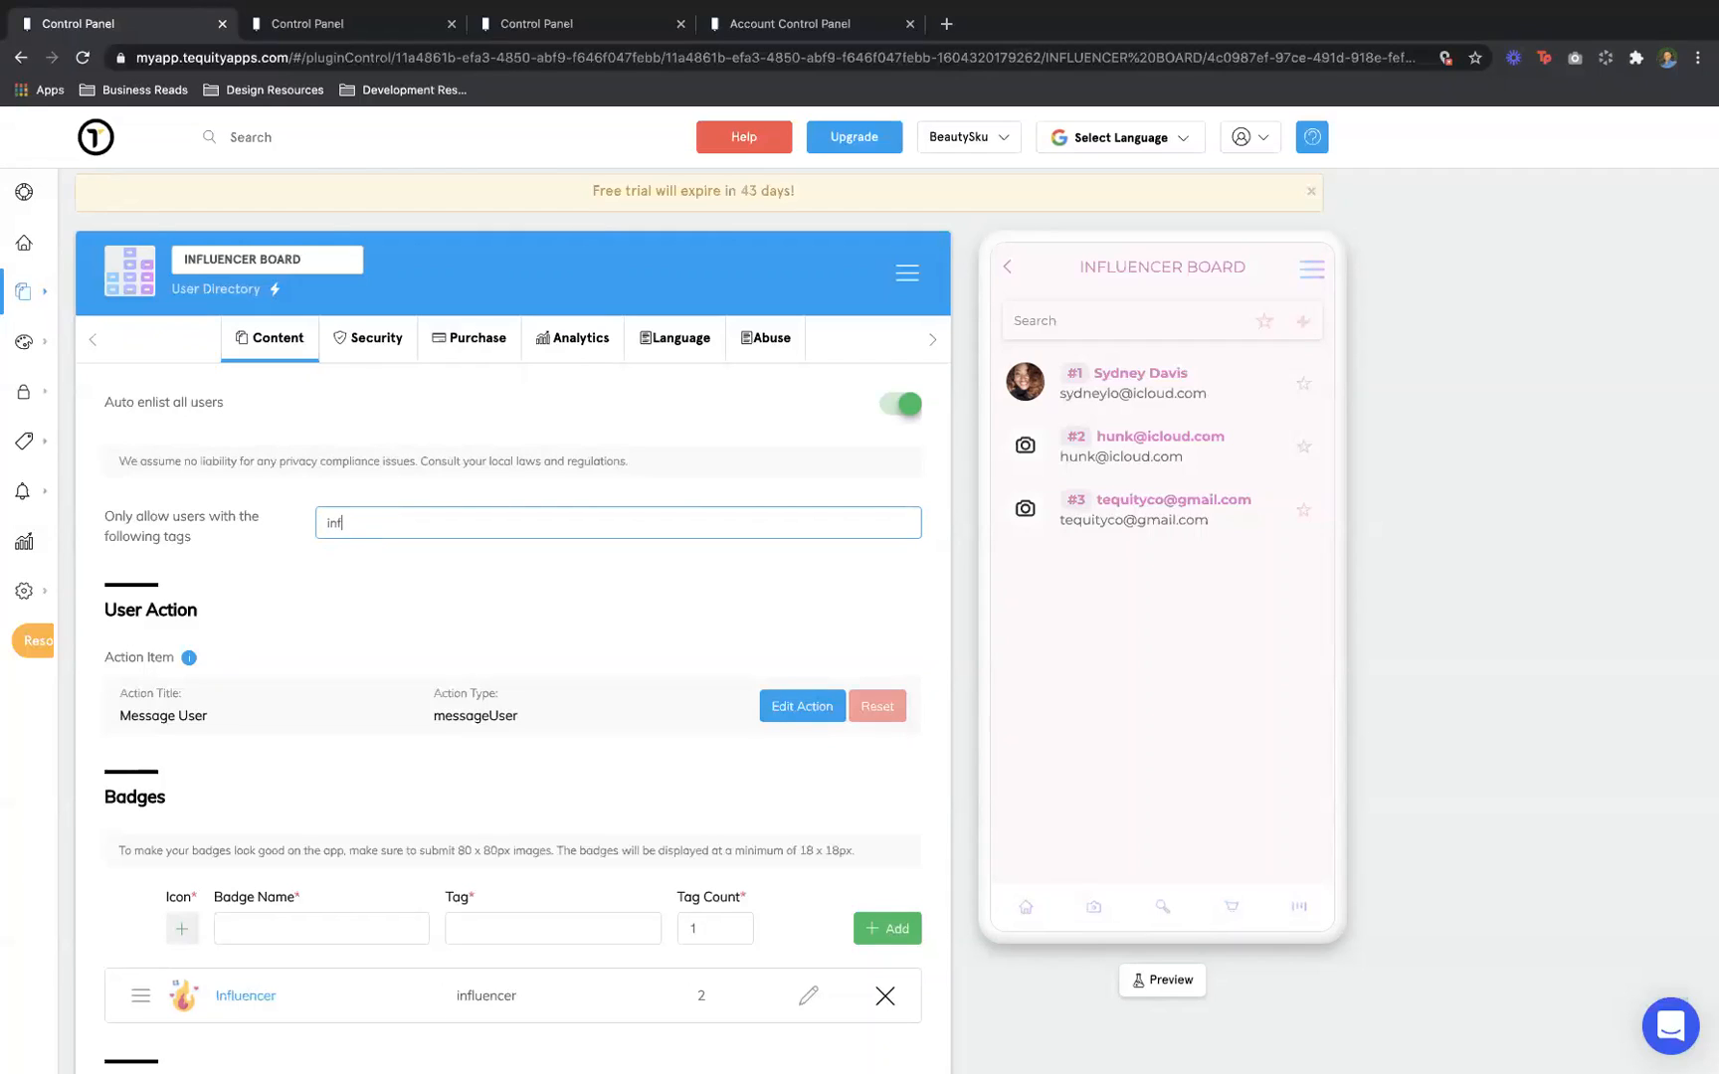
{"action": "type", "text": "luencer"}
{"action": "left_click", "coordinate": [426, 598]}
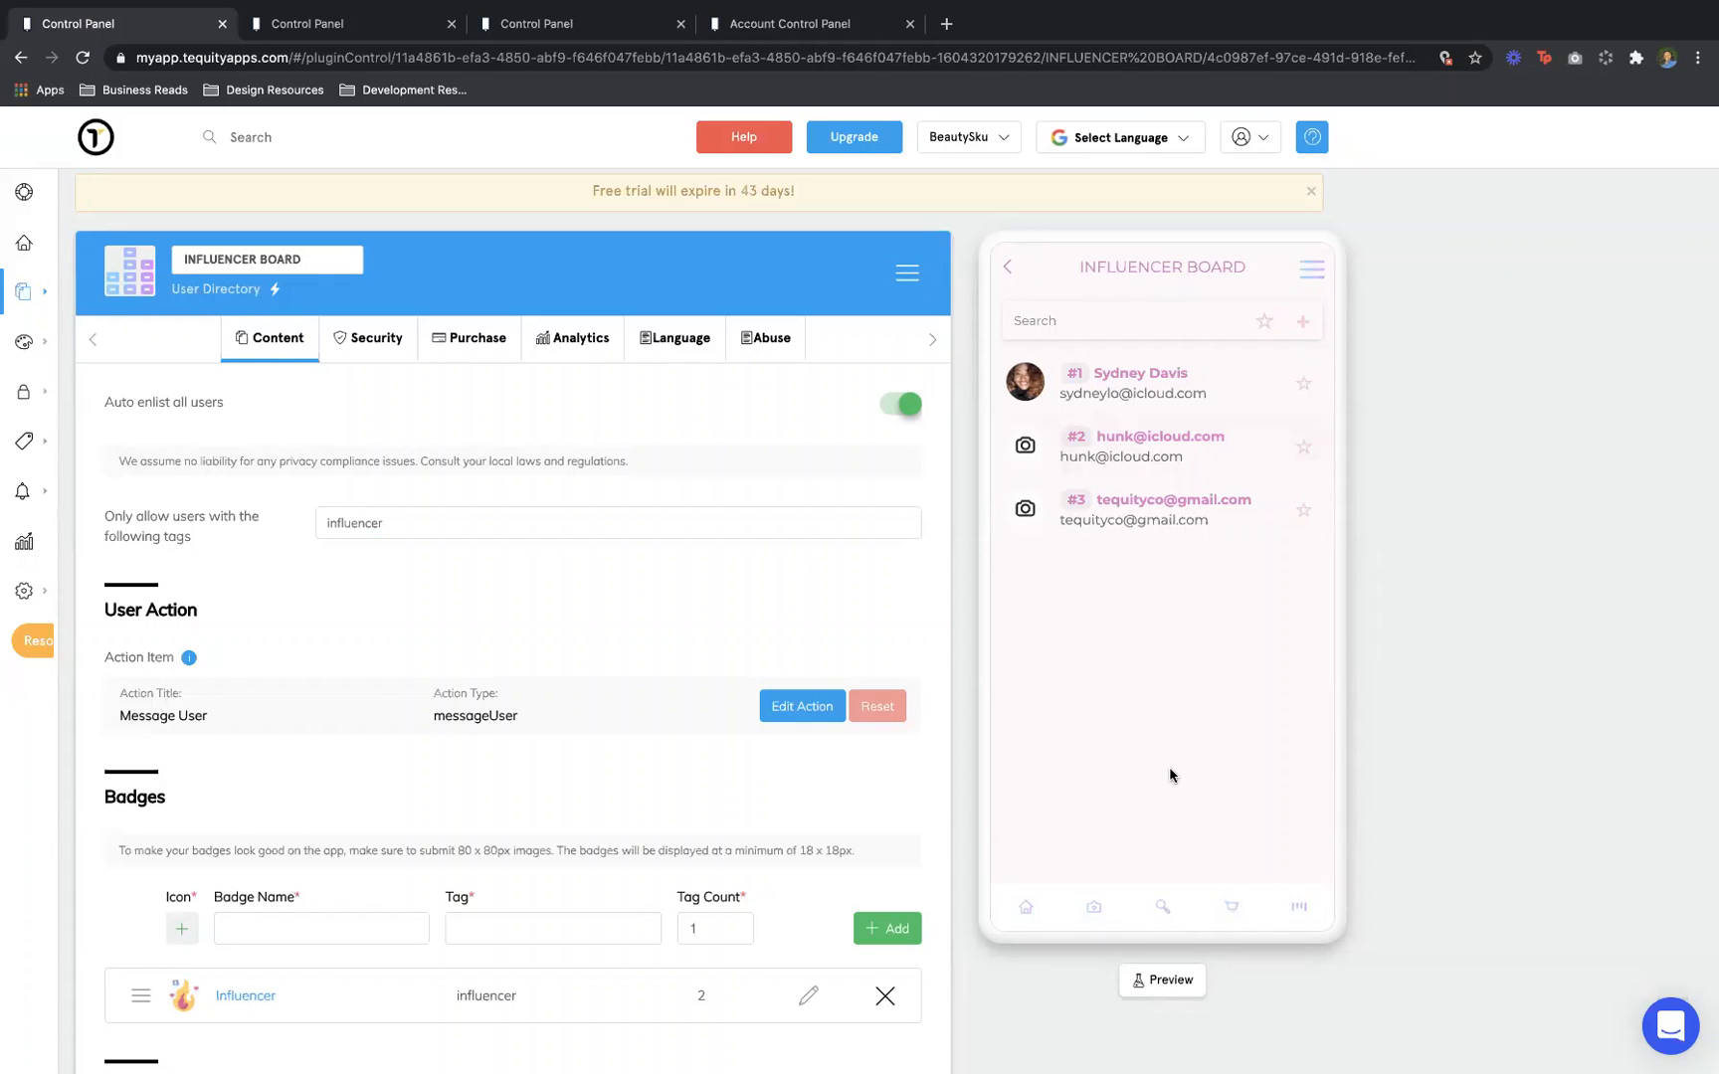
Open the first listed user's profile, view their badges, then close it
{"action": "left_click", "coordinate": [1144, 379]}
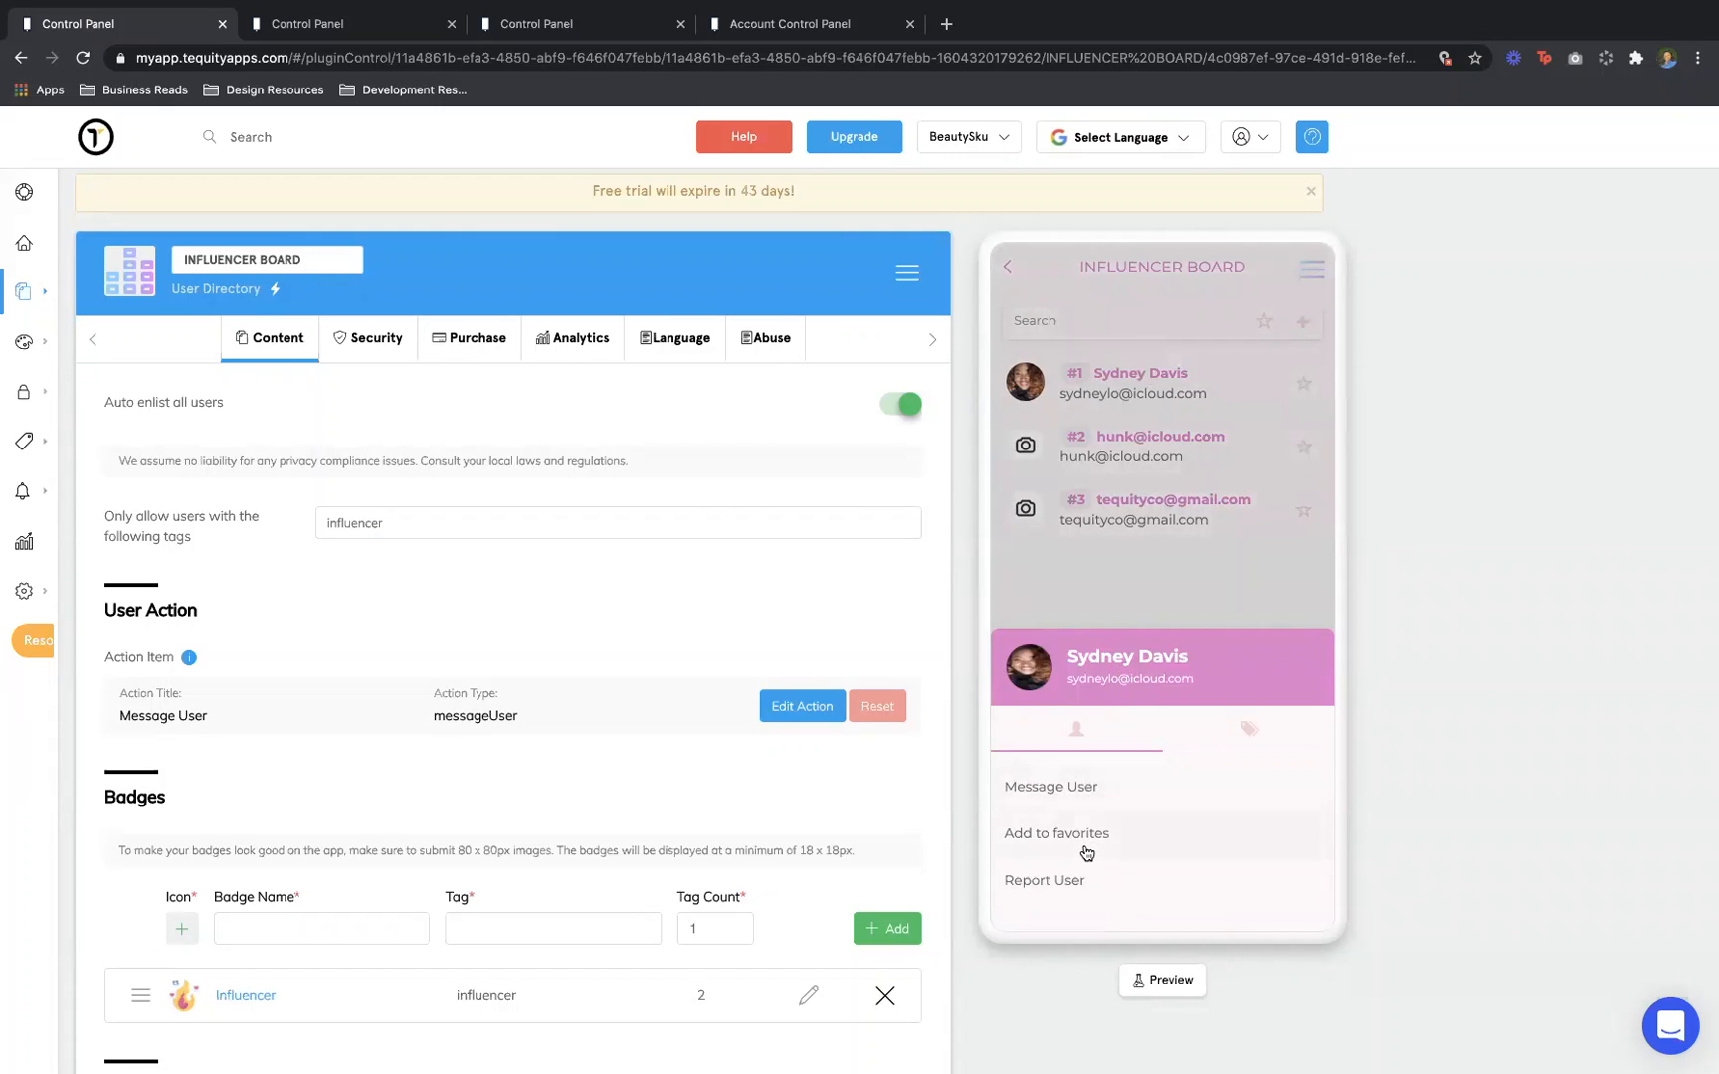
{"action": "left_click", "coordinate": [1259, 729]}
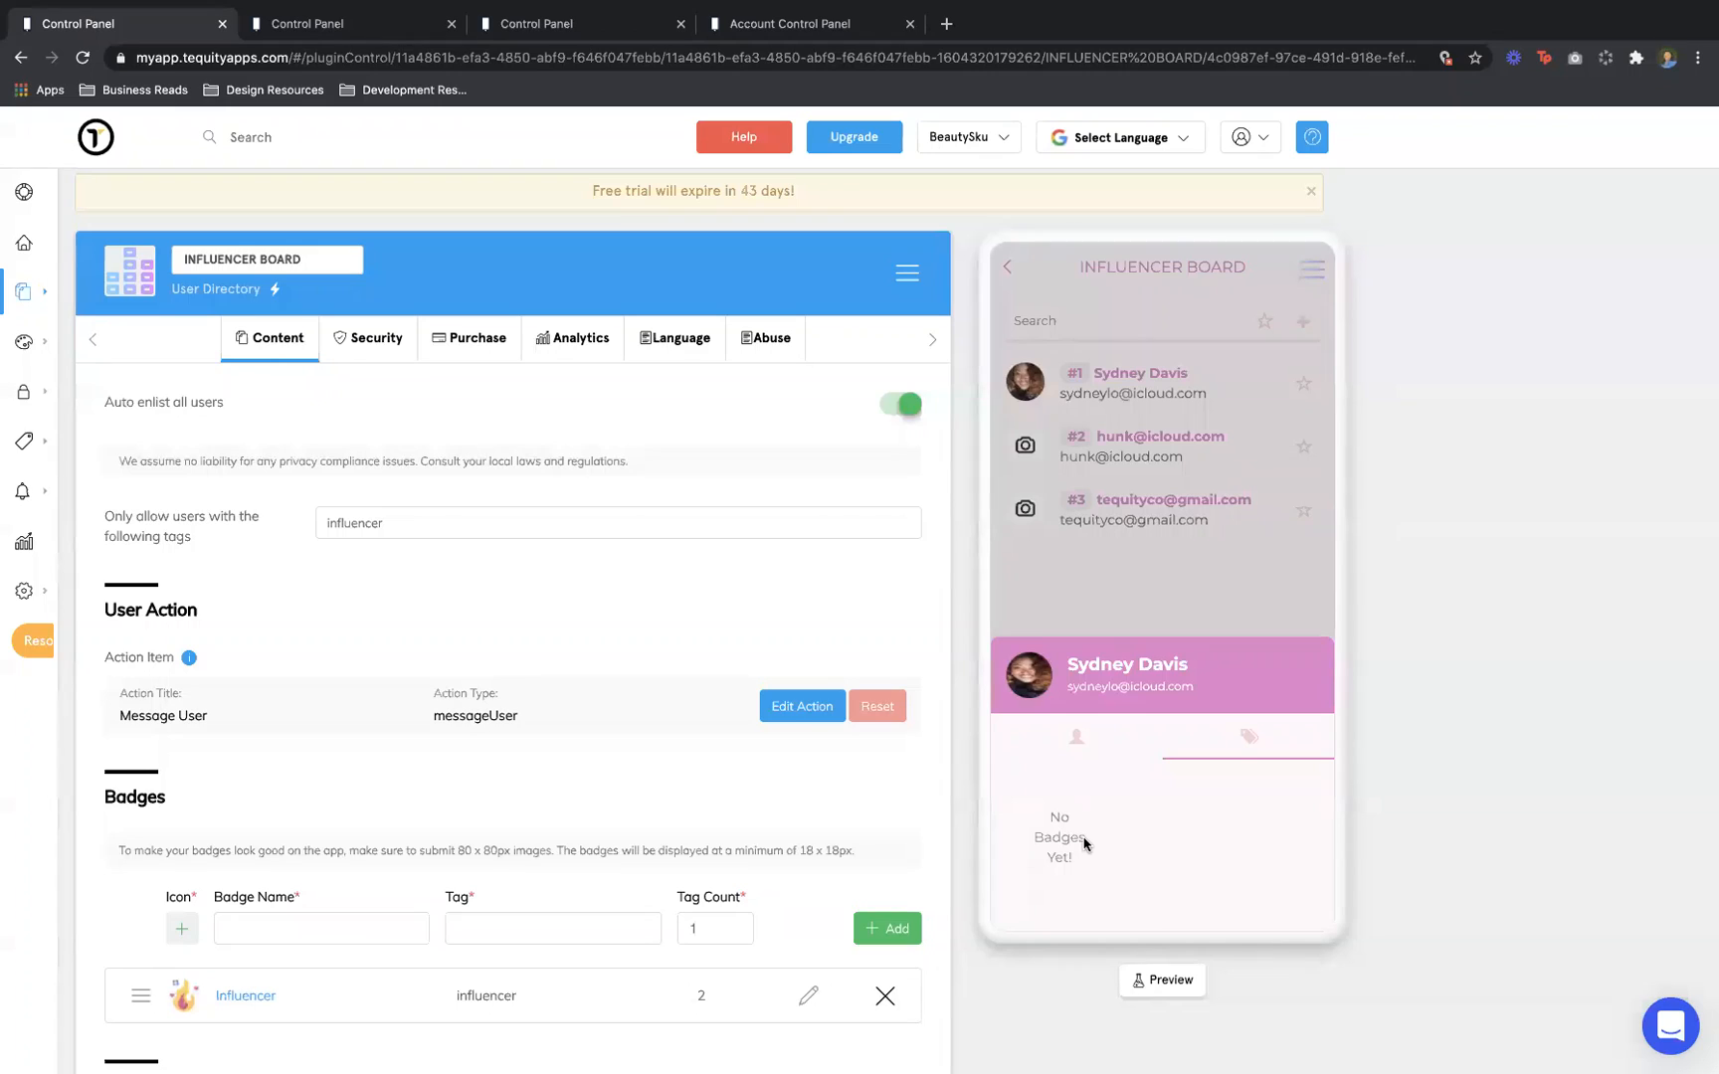
{"action": "left_click", "coordinate": [1250, 615]}
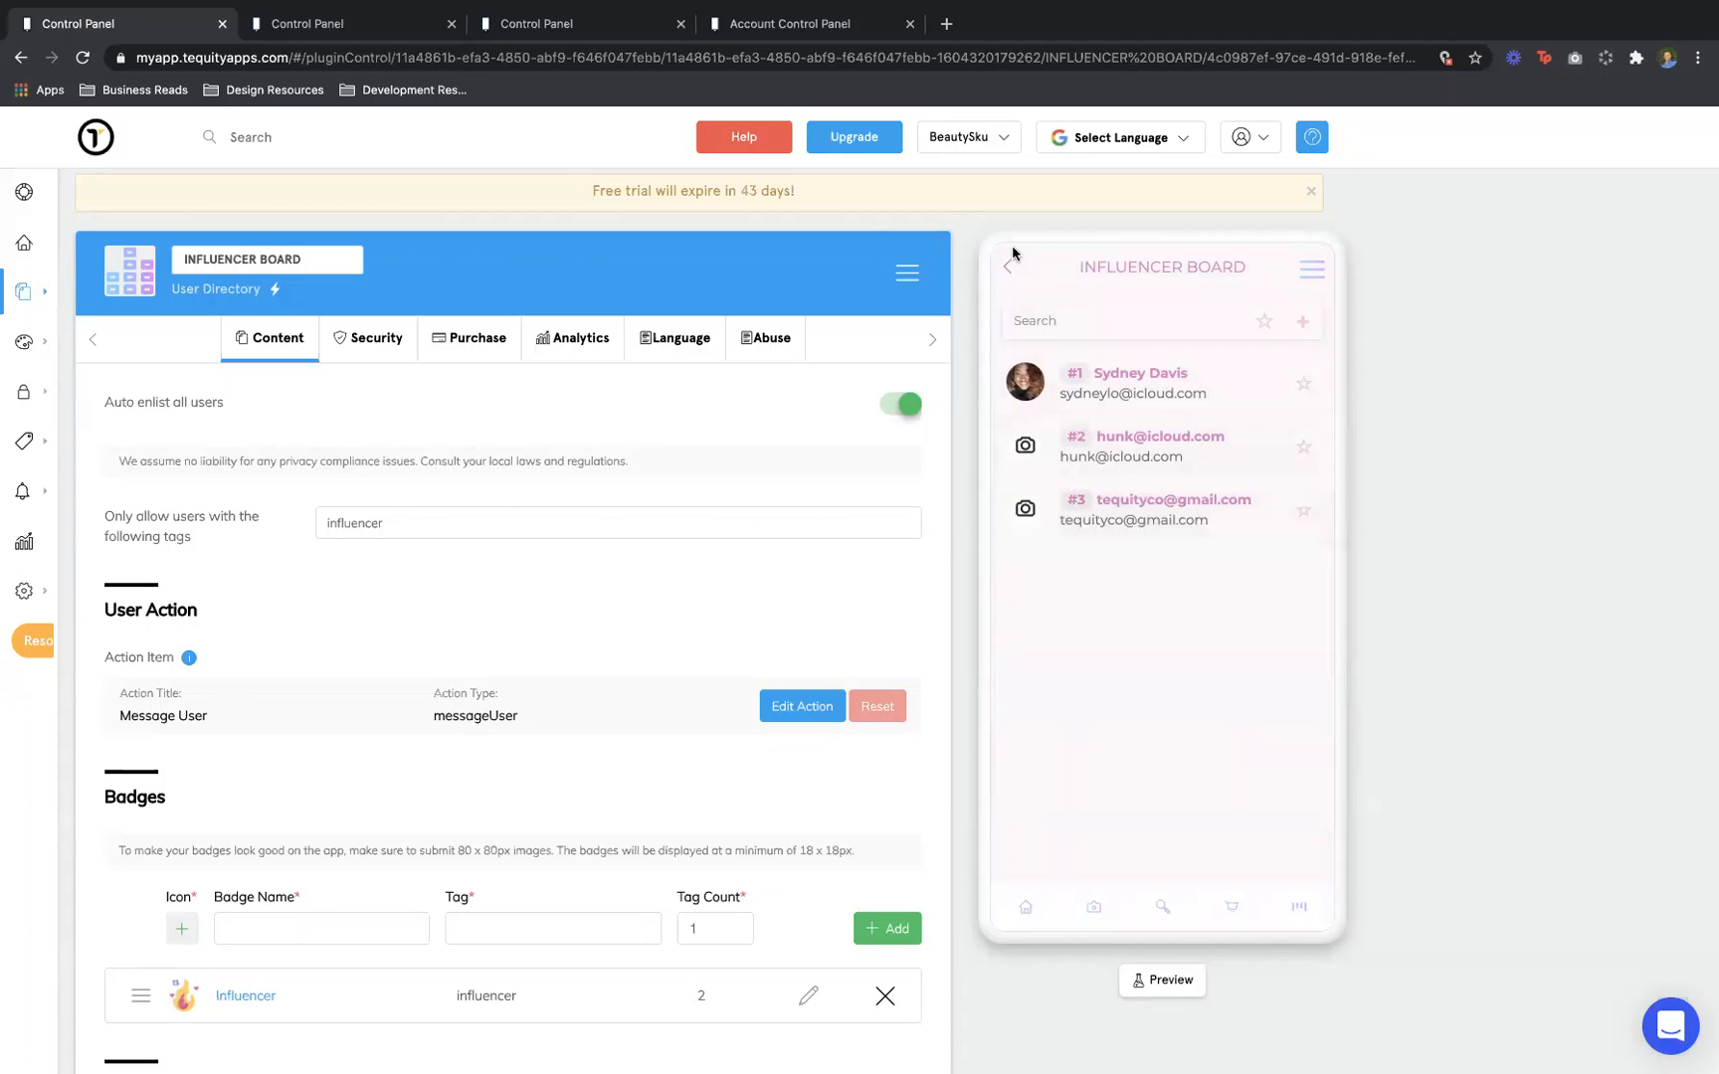
In the For Founders control panel, open Grants for All from page 2 of My Features
{"action": "left_click", "coordinate": [355, 34]}
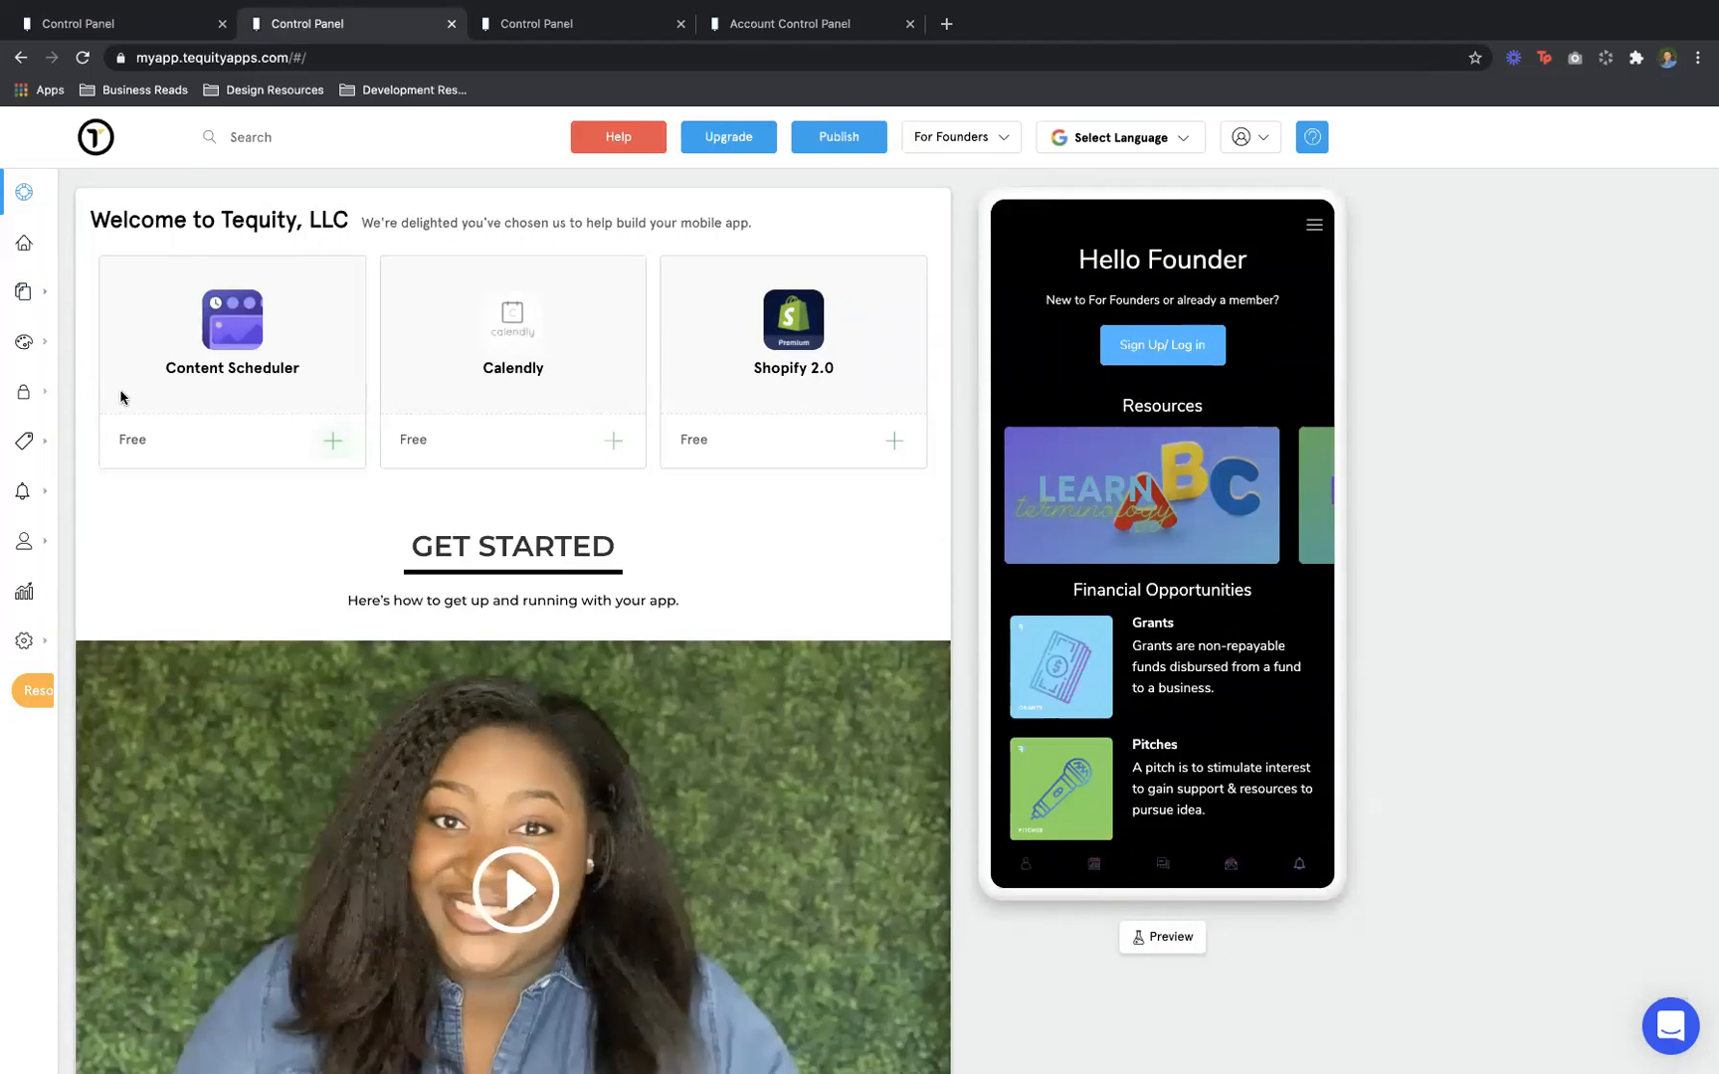
{"action": "mouse_move", "coordinate": [63, 286]}
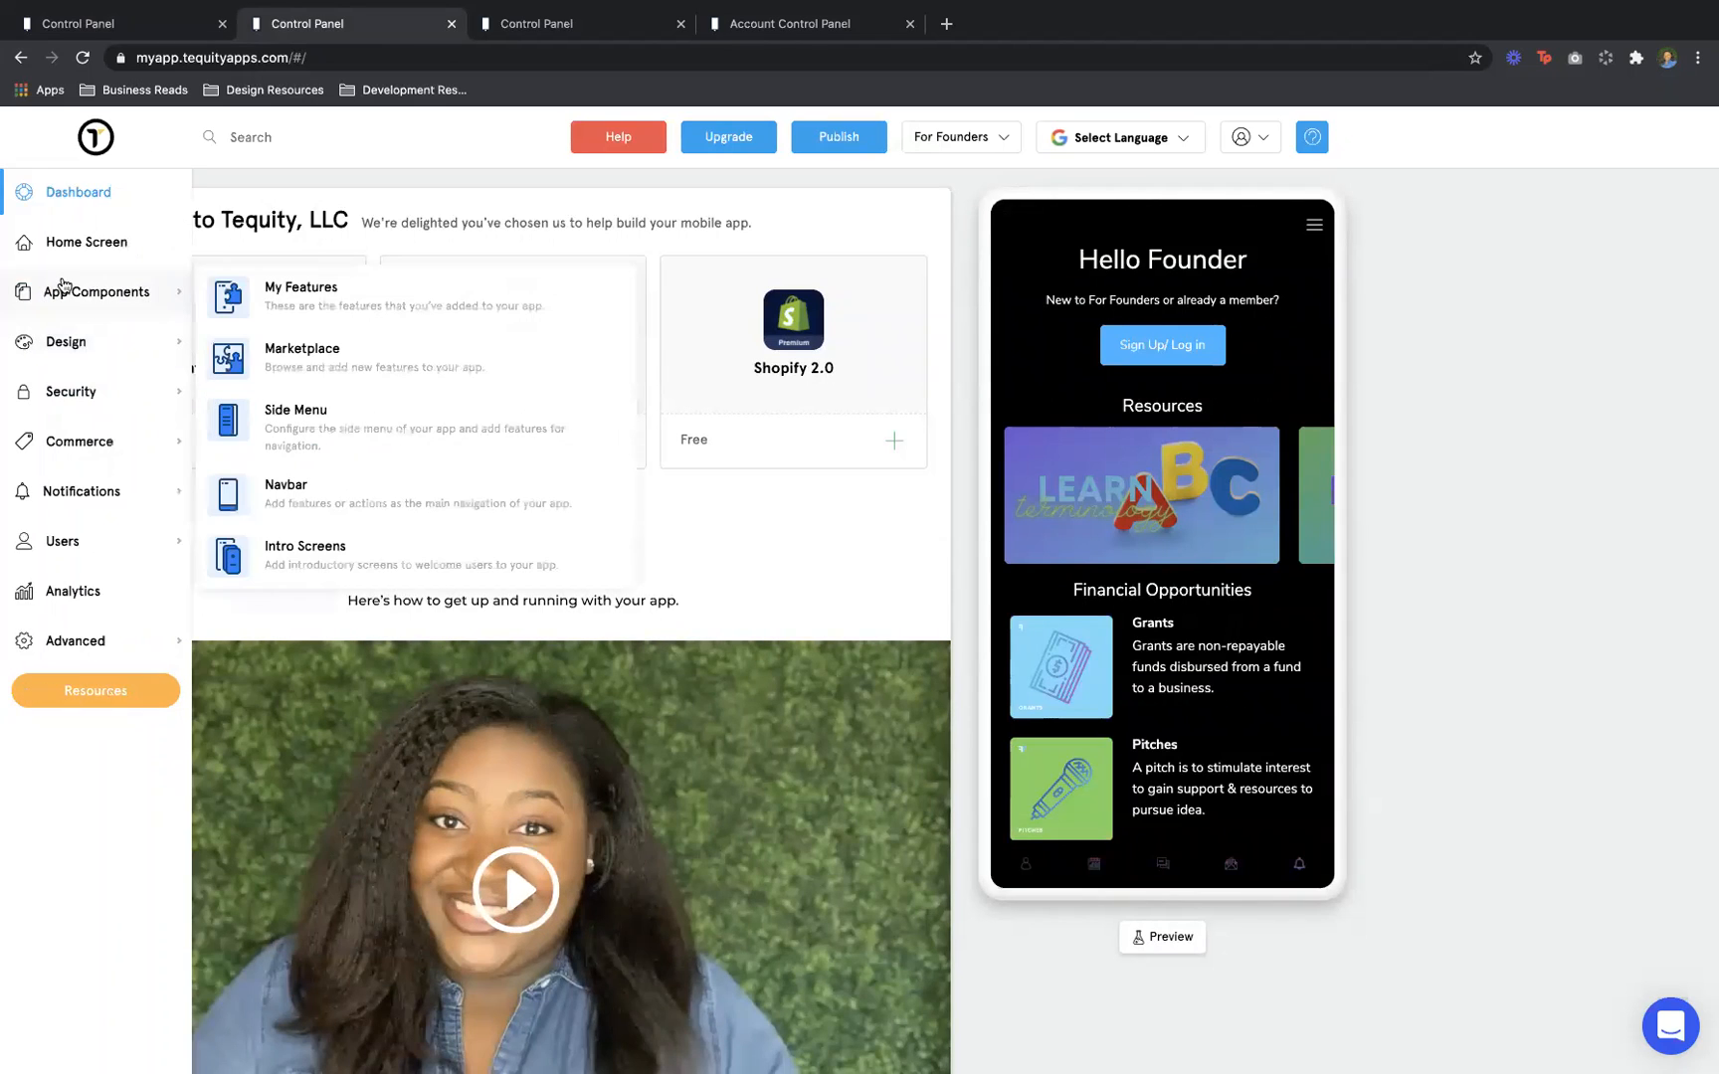
{"action": "left_click", "coordinate": [276, 315]}
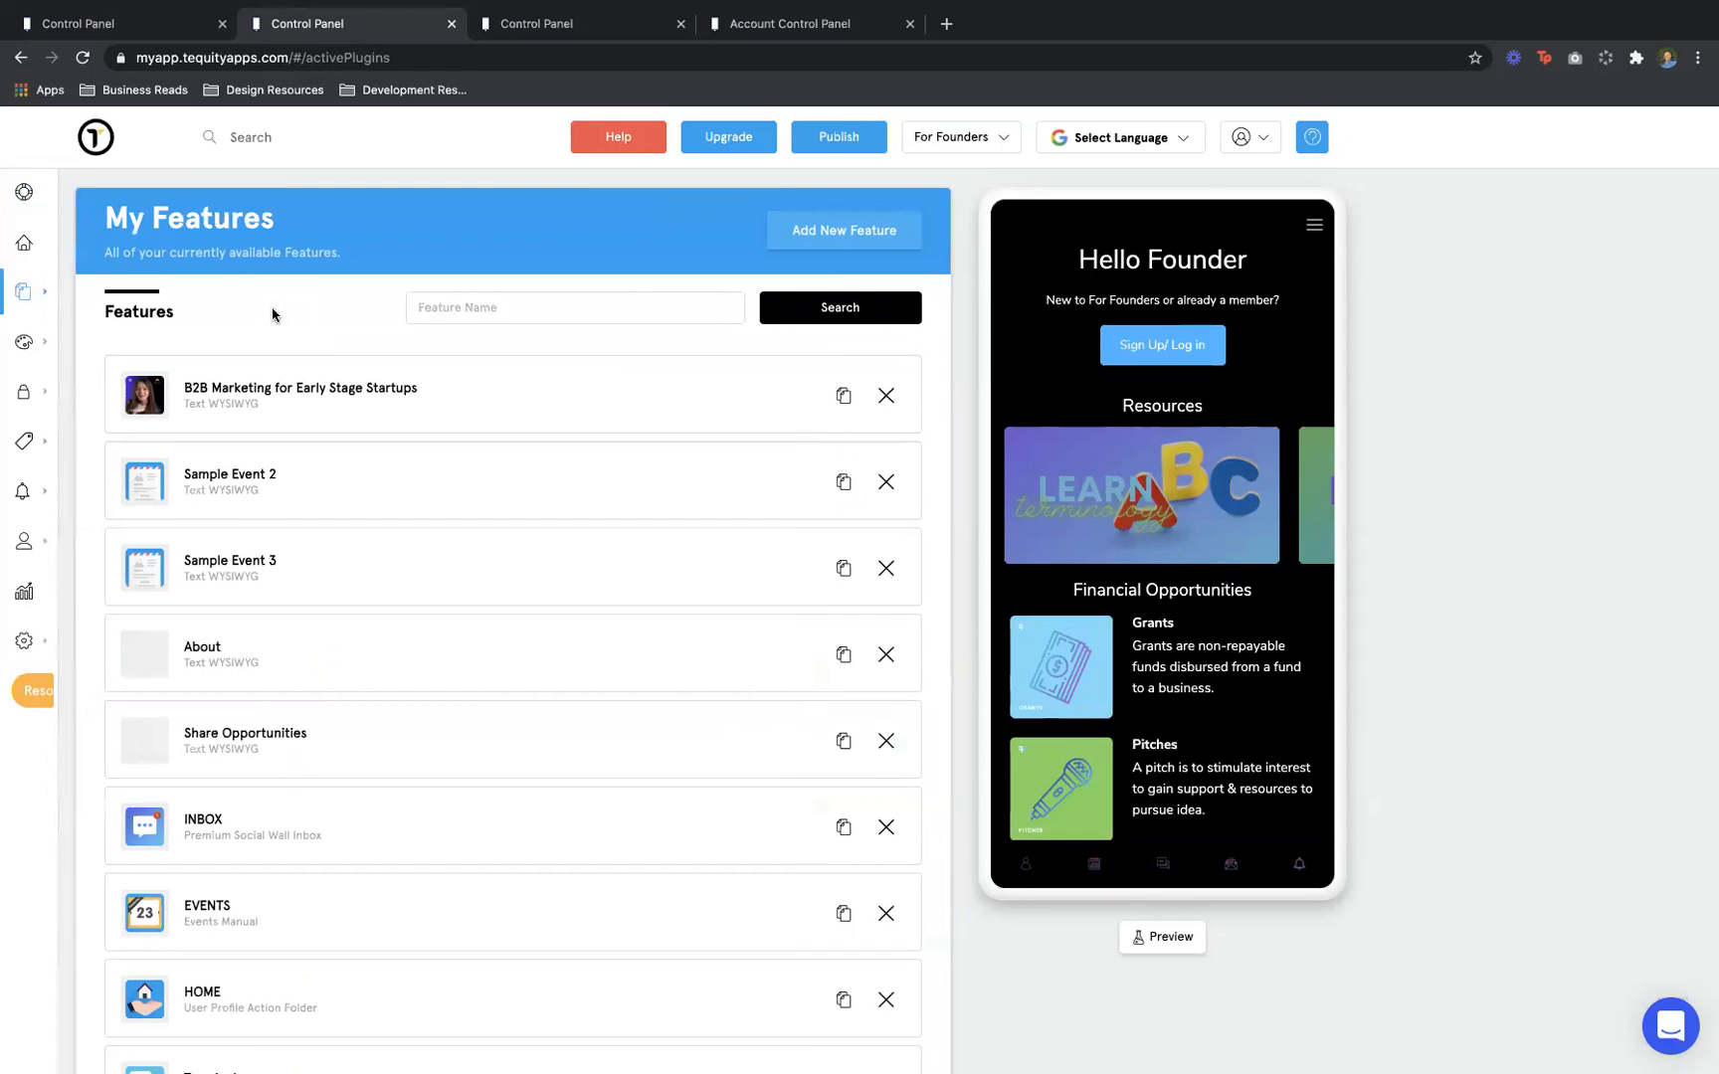
{"action": "scroll", "coordinate": [297, 608], "scroll_direction": "down", "scroll_amount": 3}
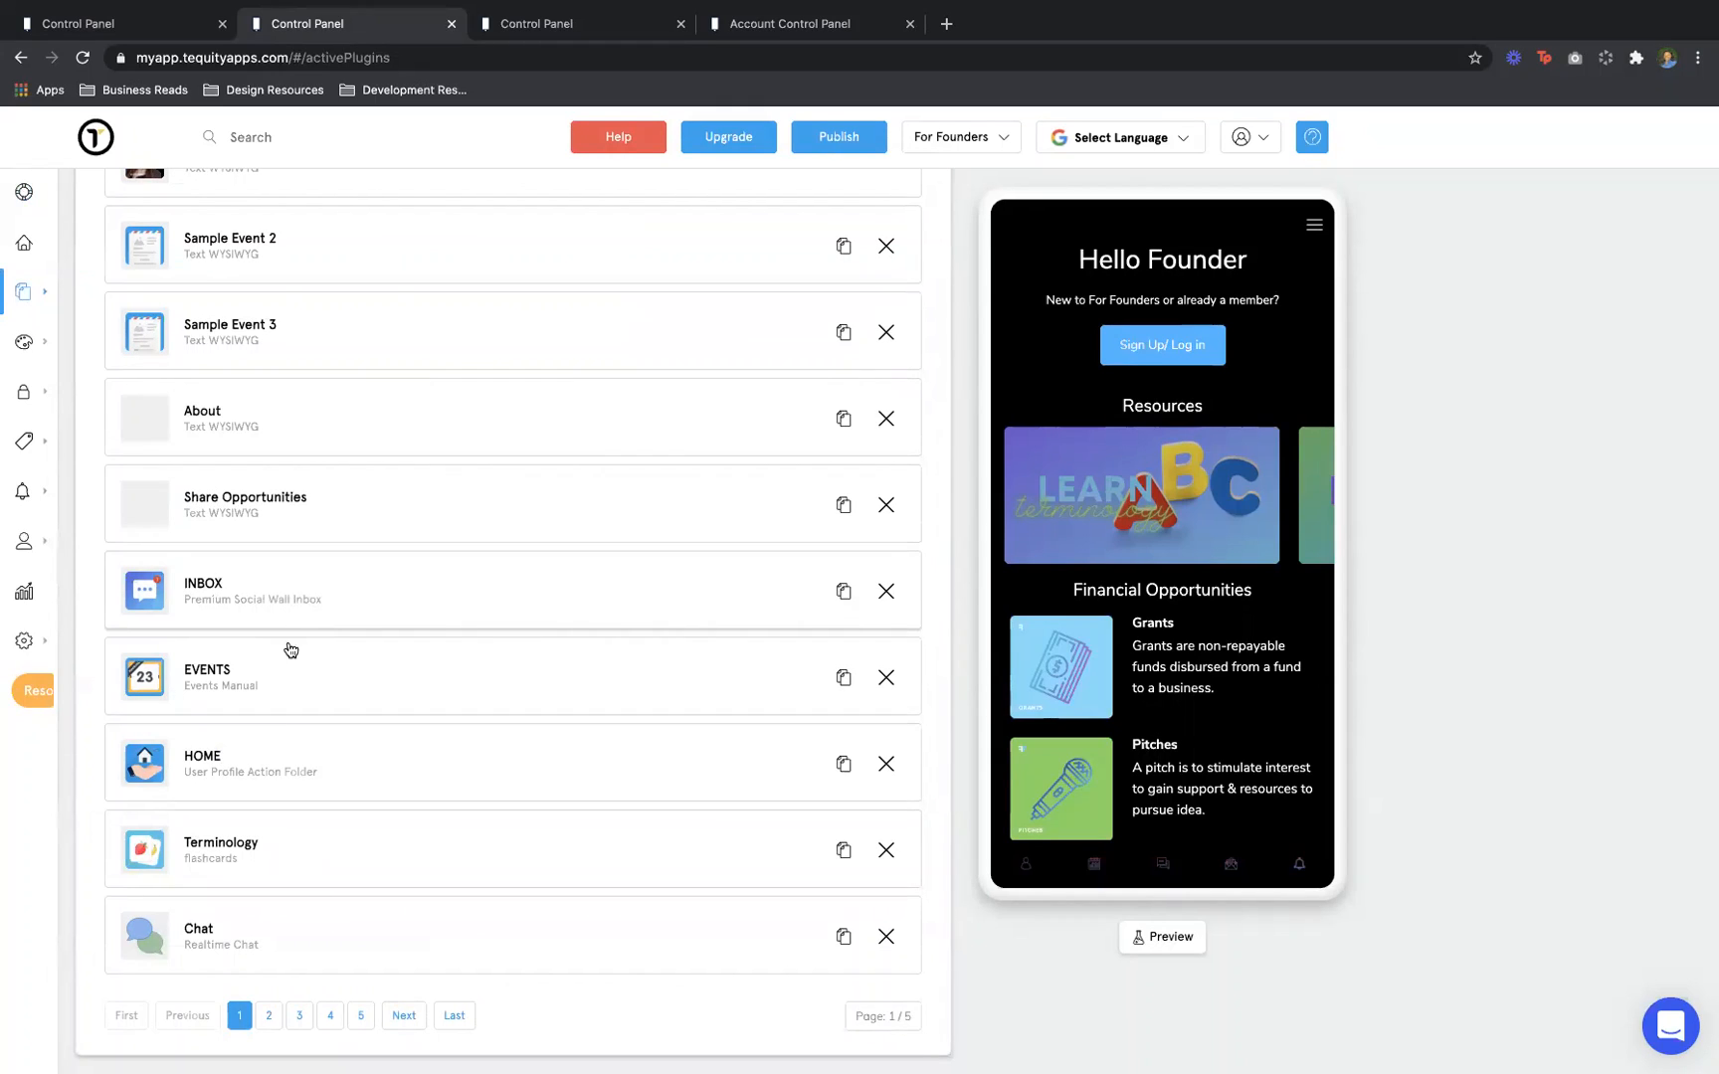
{"action": "left_click", "coordinate": [271, 1015]}
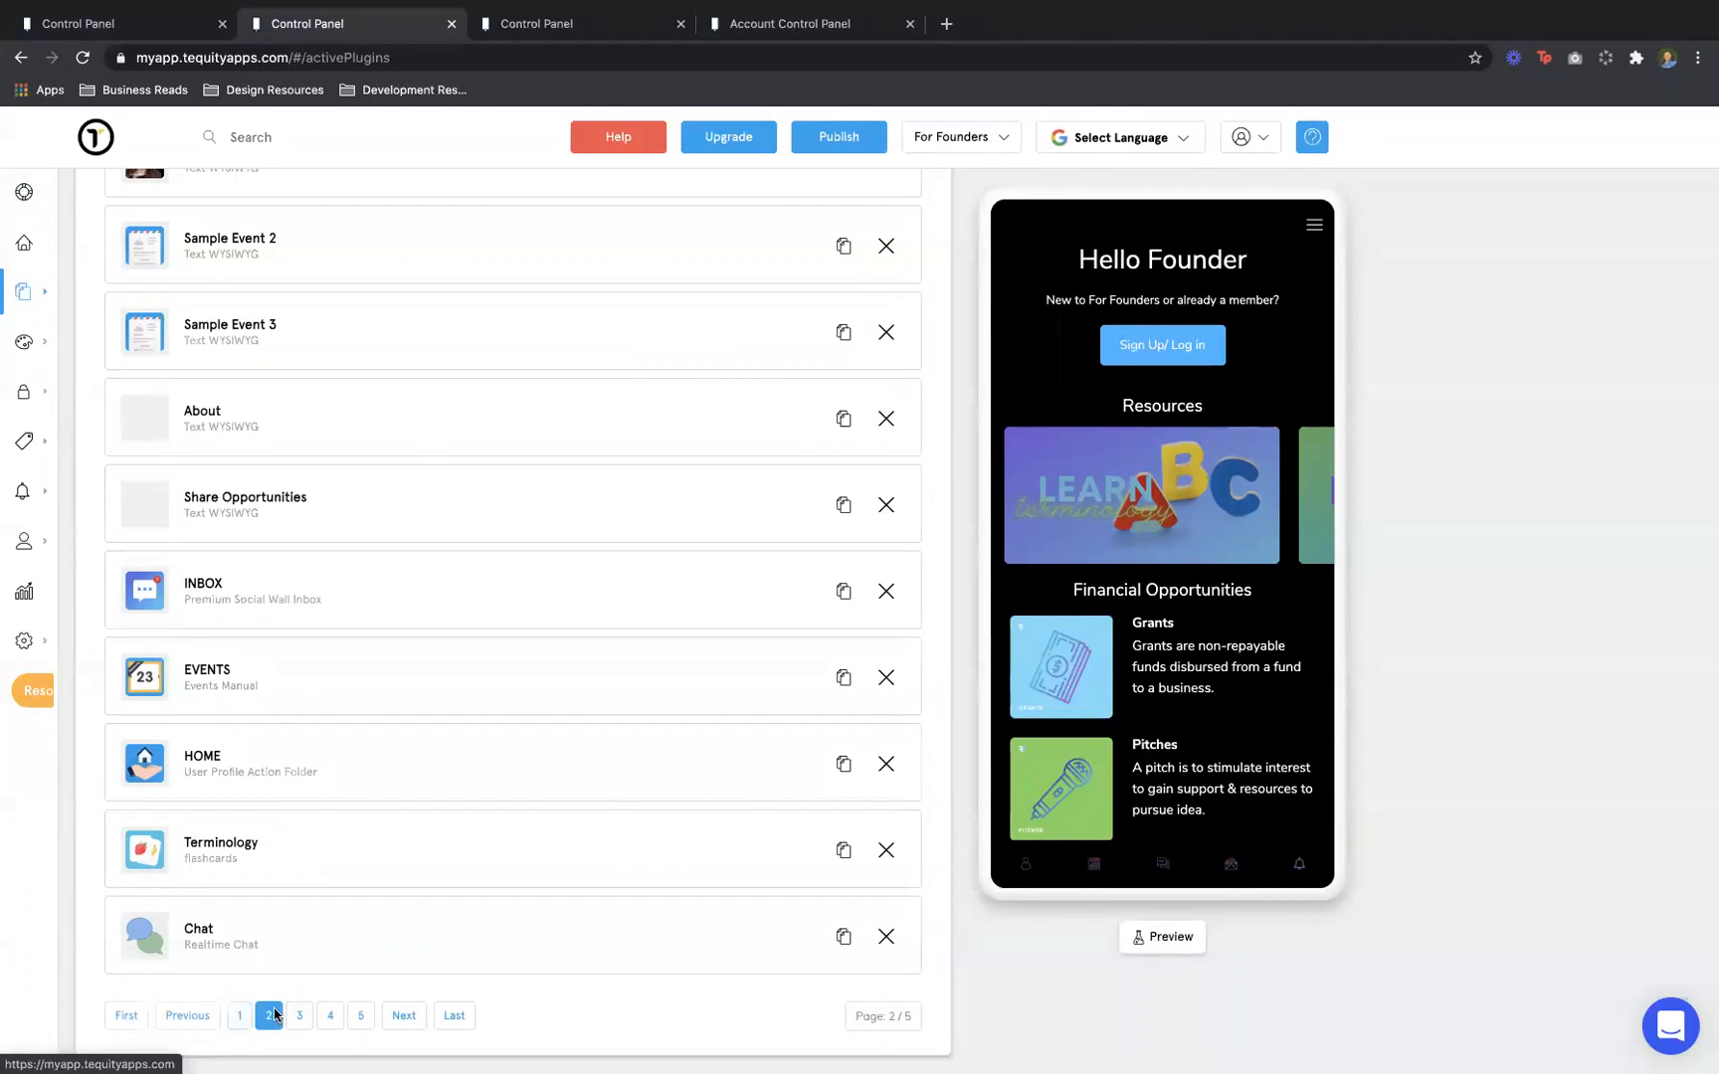
{"action": "scroll", "coordinate": [298, 796], "scroll_direction": "up", "scroll_amount": 2}
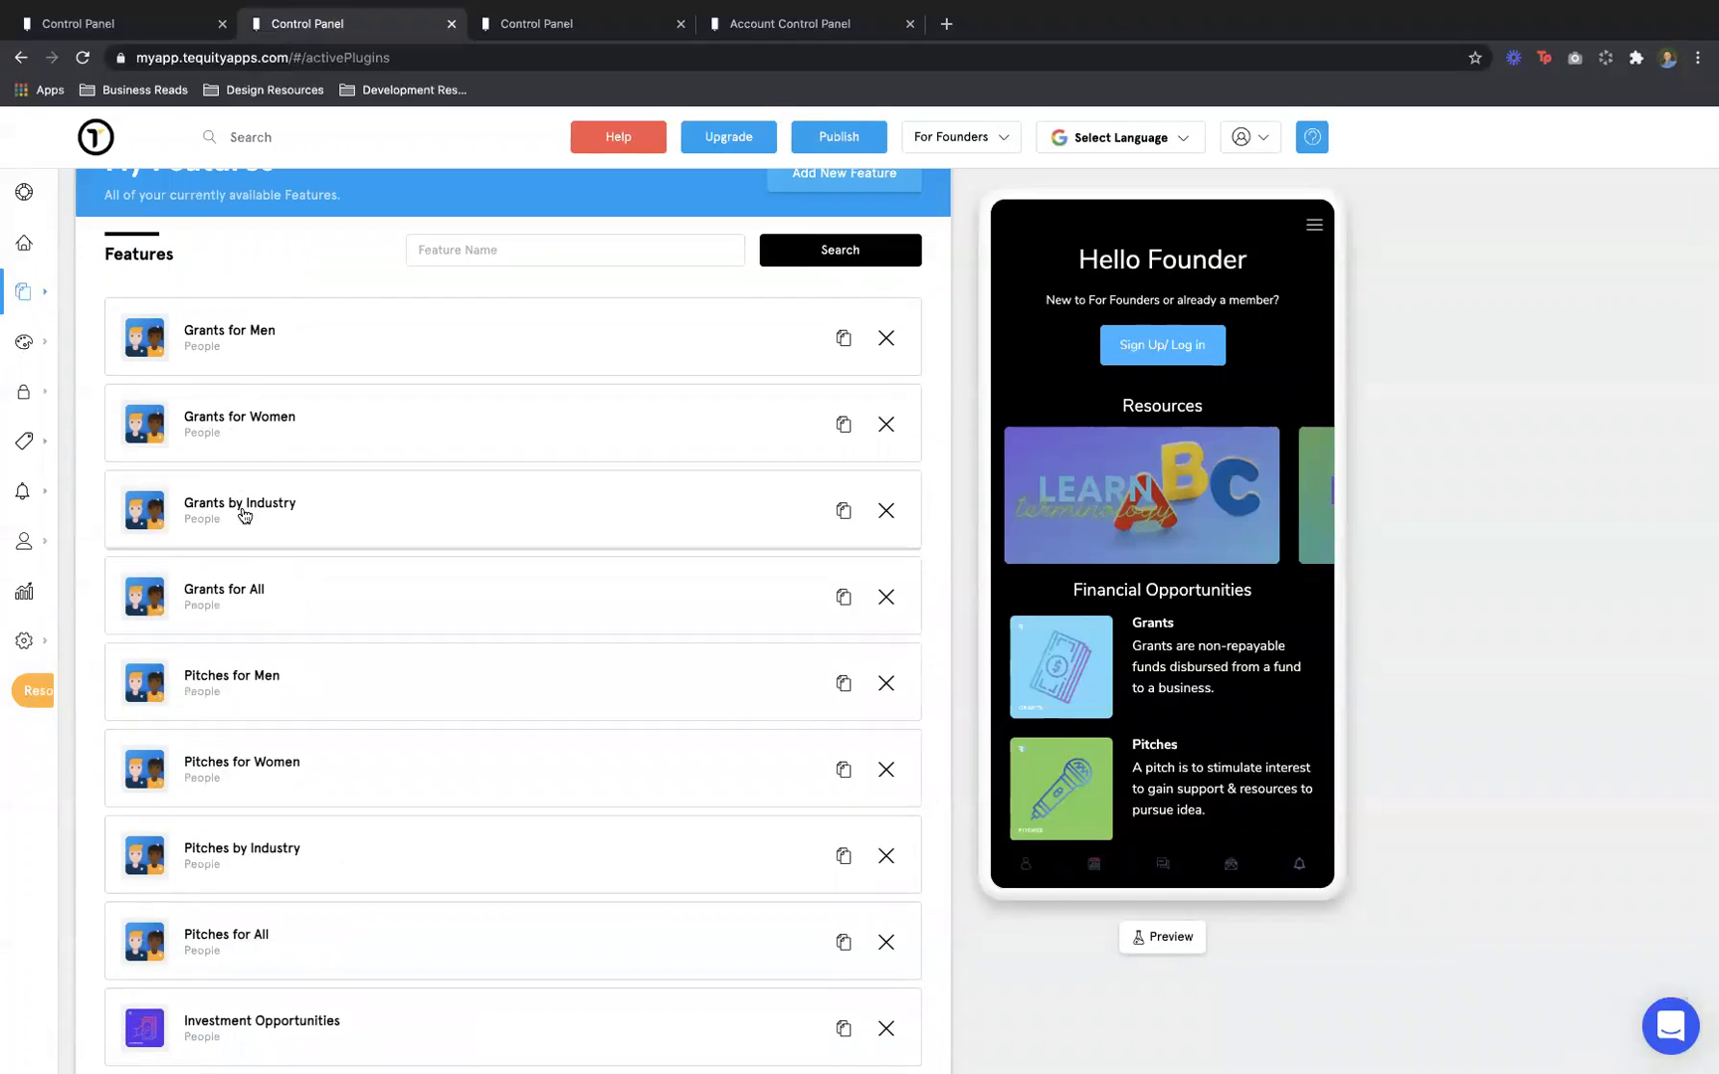
{"action": "left_click", "coordinate": [245, 585]}
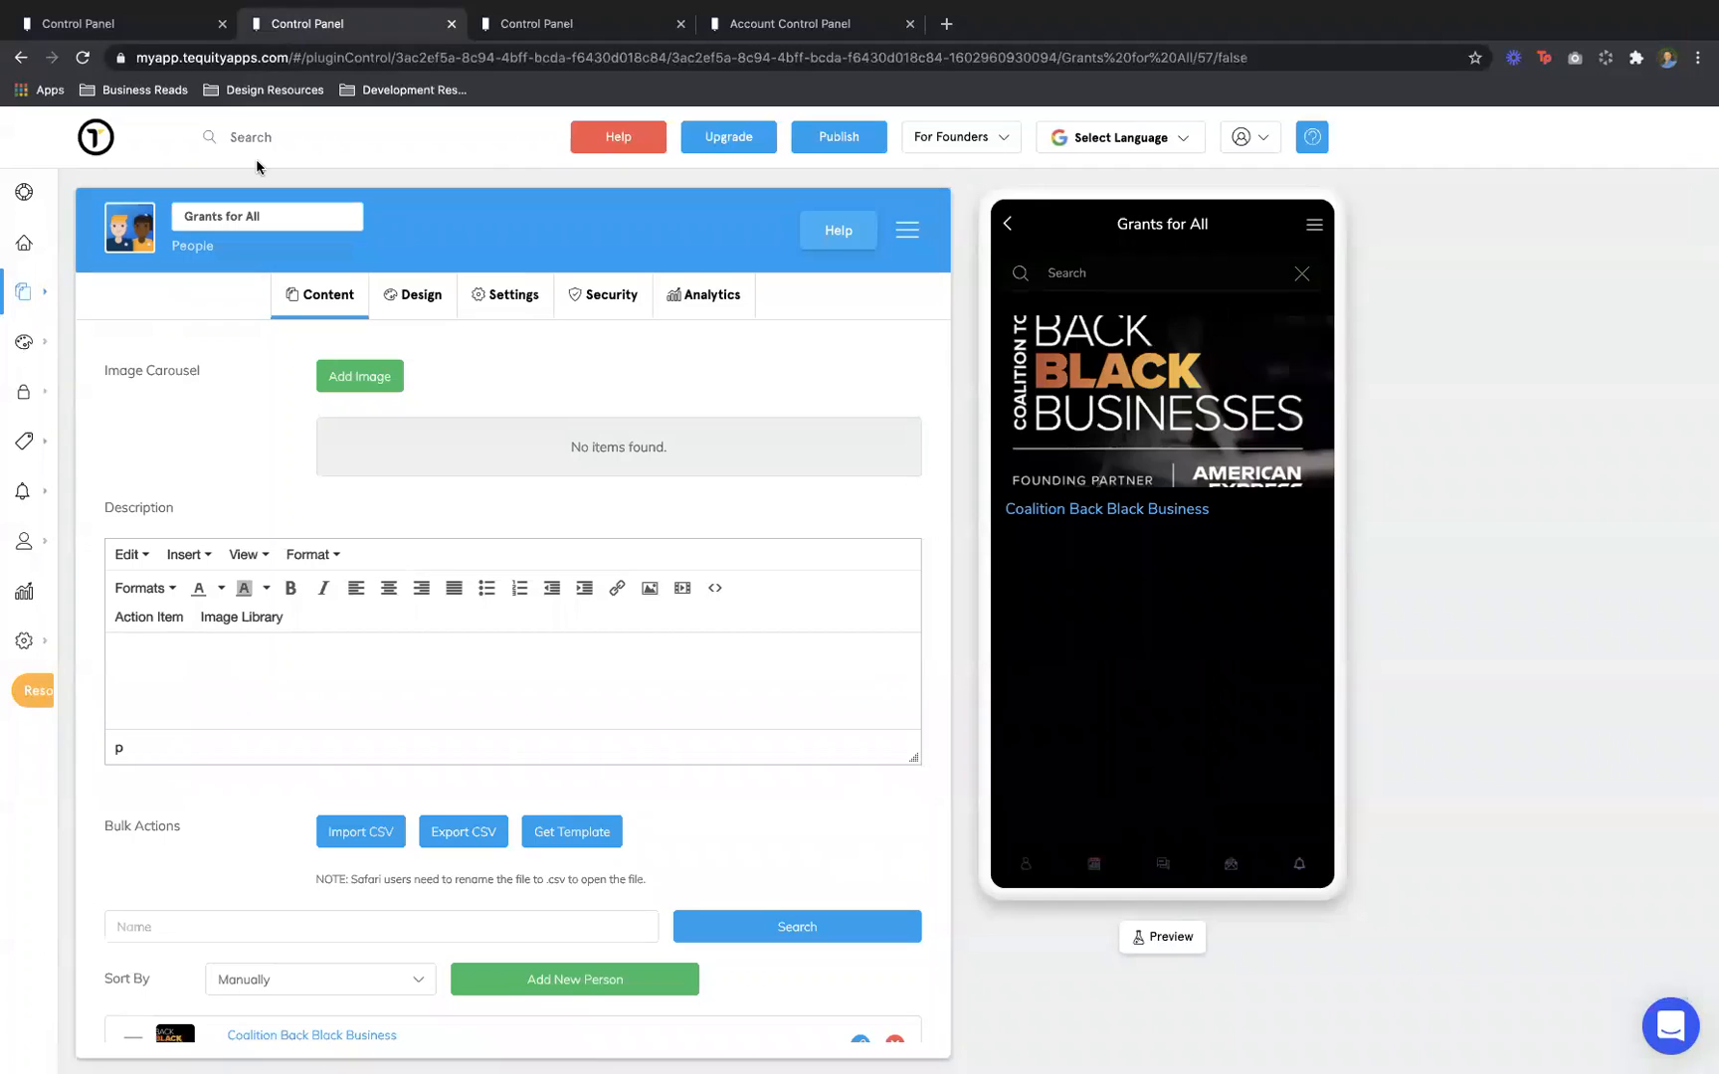
{"action": "scroll", "coordinate": [219, 479], "scroll_direction": "down", "scroll_amount": 1}
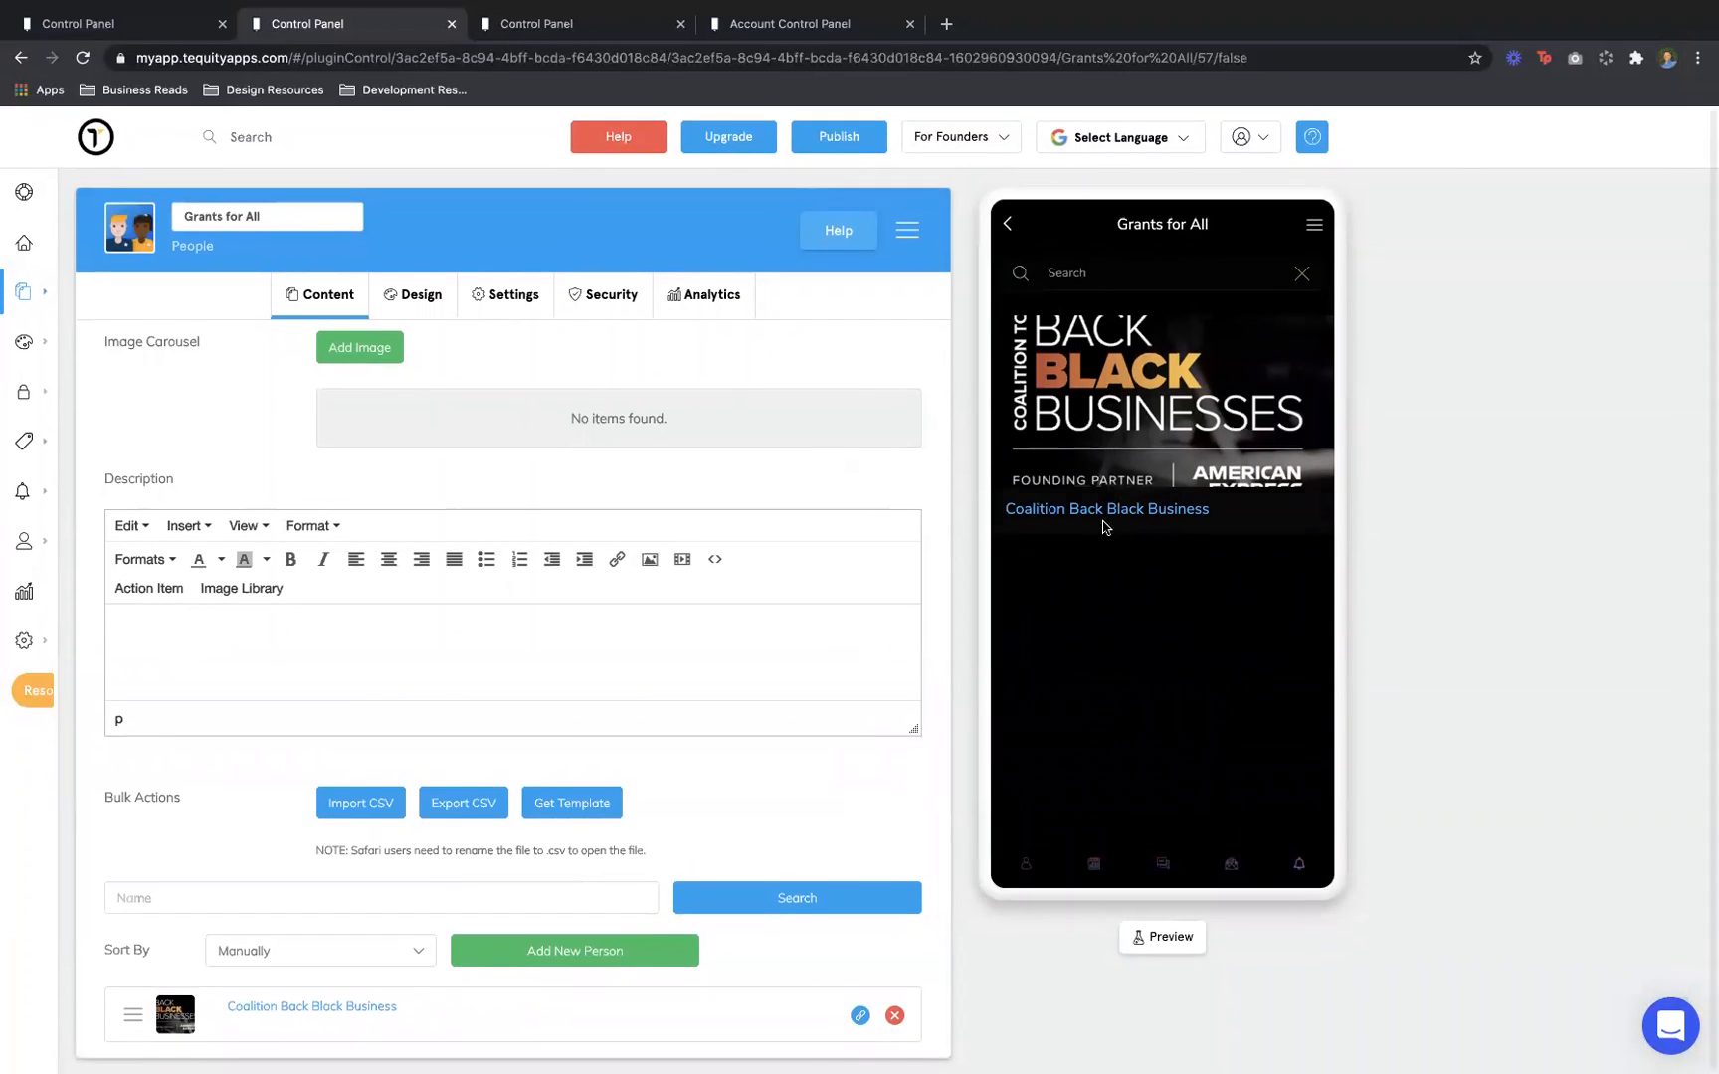
{"action": "scroll", "coordinate": [795, 786], "scroll_direction": "down", "scroll_amount": 1}
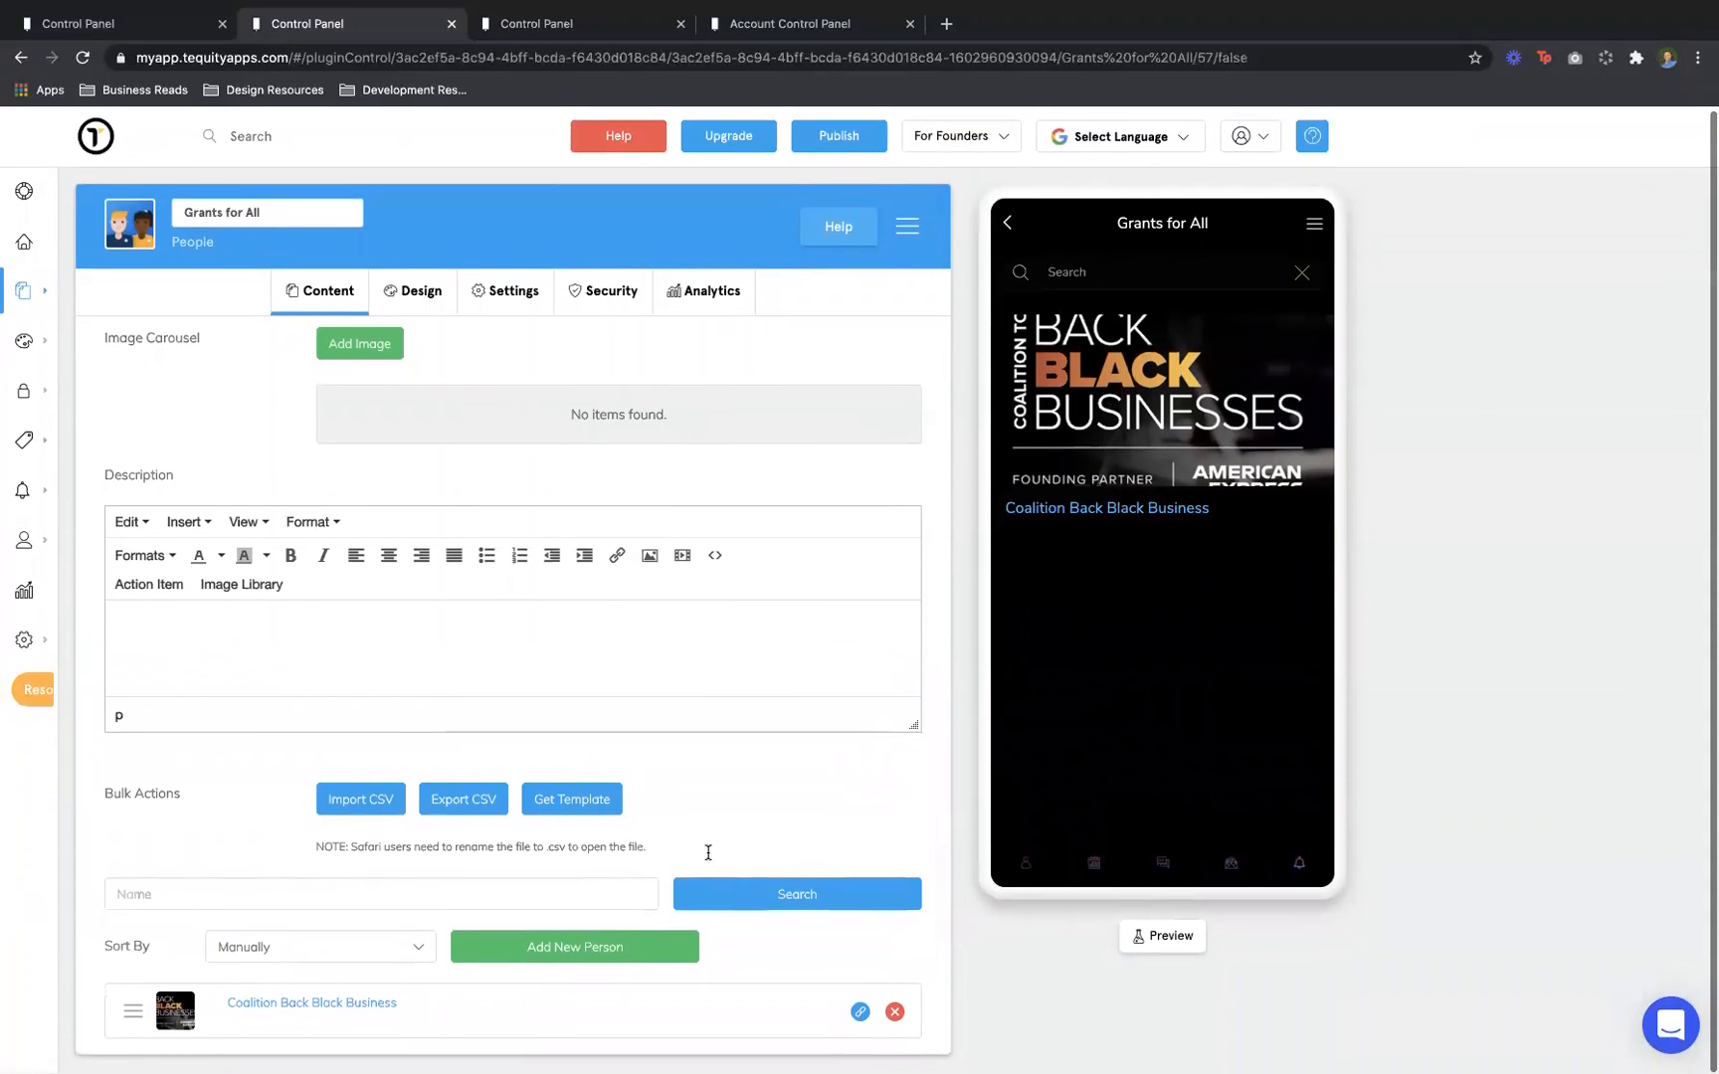
{"action": "left_click", "coordinate": [577, 948]}
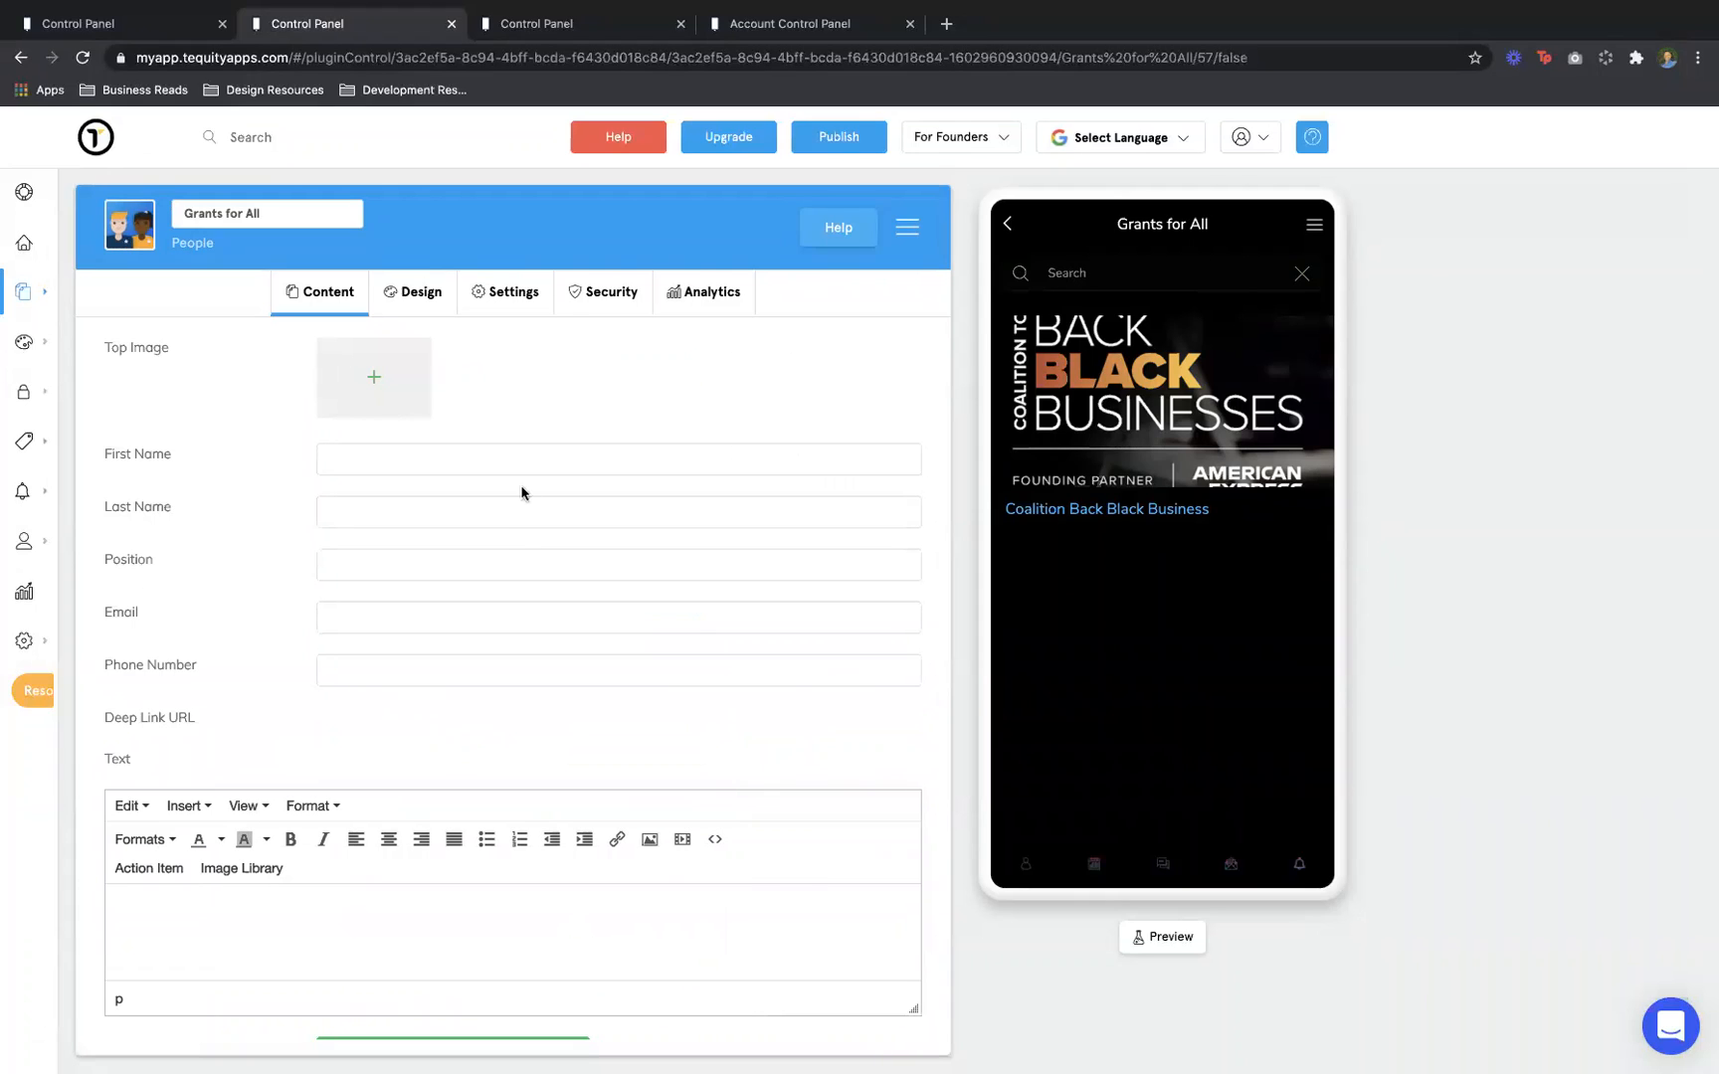
{"action": "left_click", "coordinate": [463, 444]}
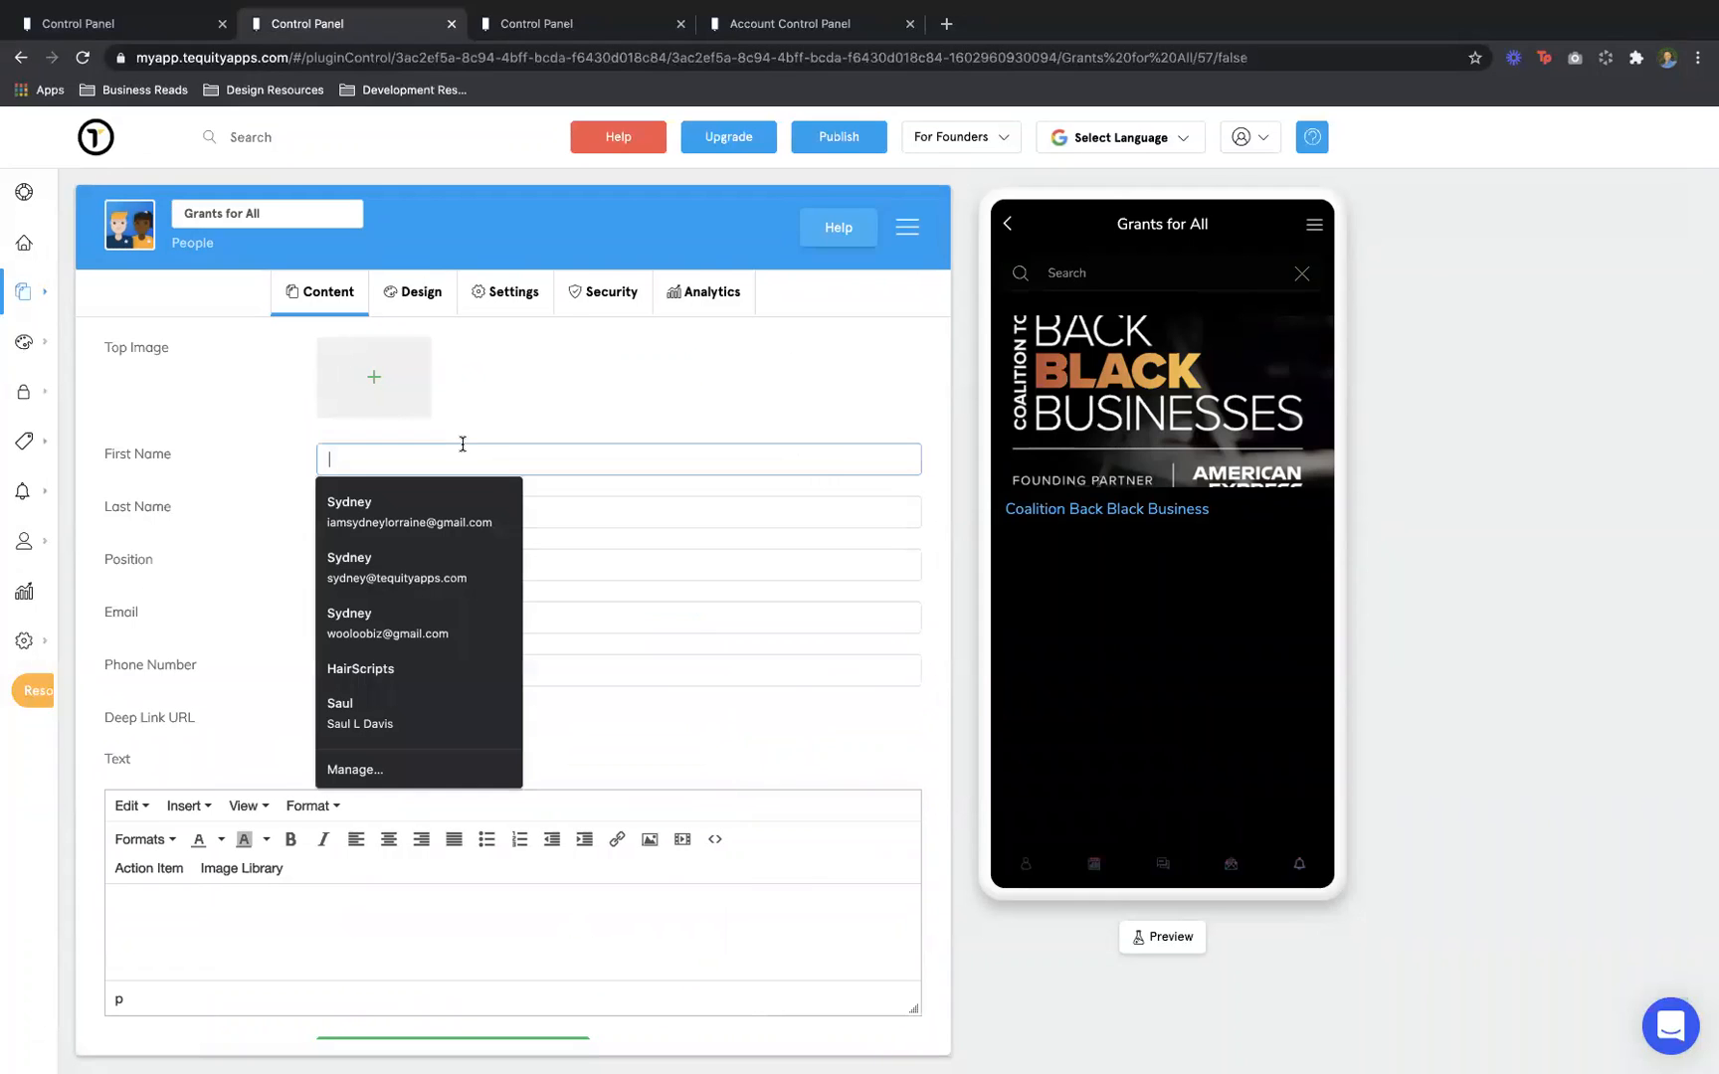
{"action": "left_click", "coordinate": [577, 507]}
{"action": "left_click", "coordinate": [588, 553]}
{"action": "left_click", "coordinate": [588, 554]}
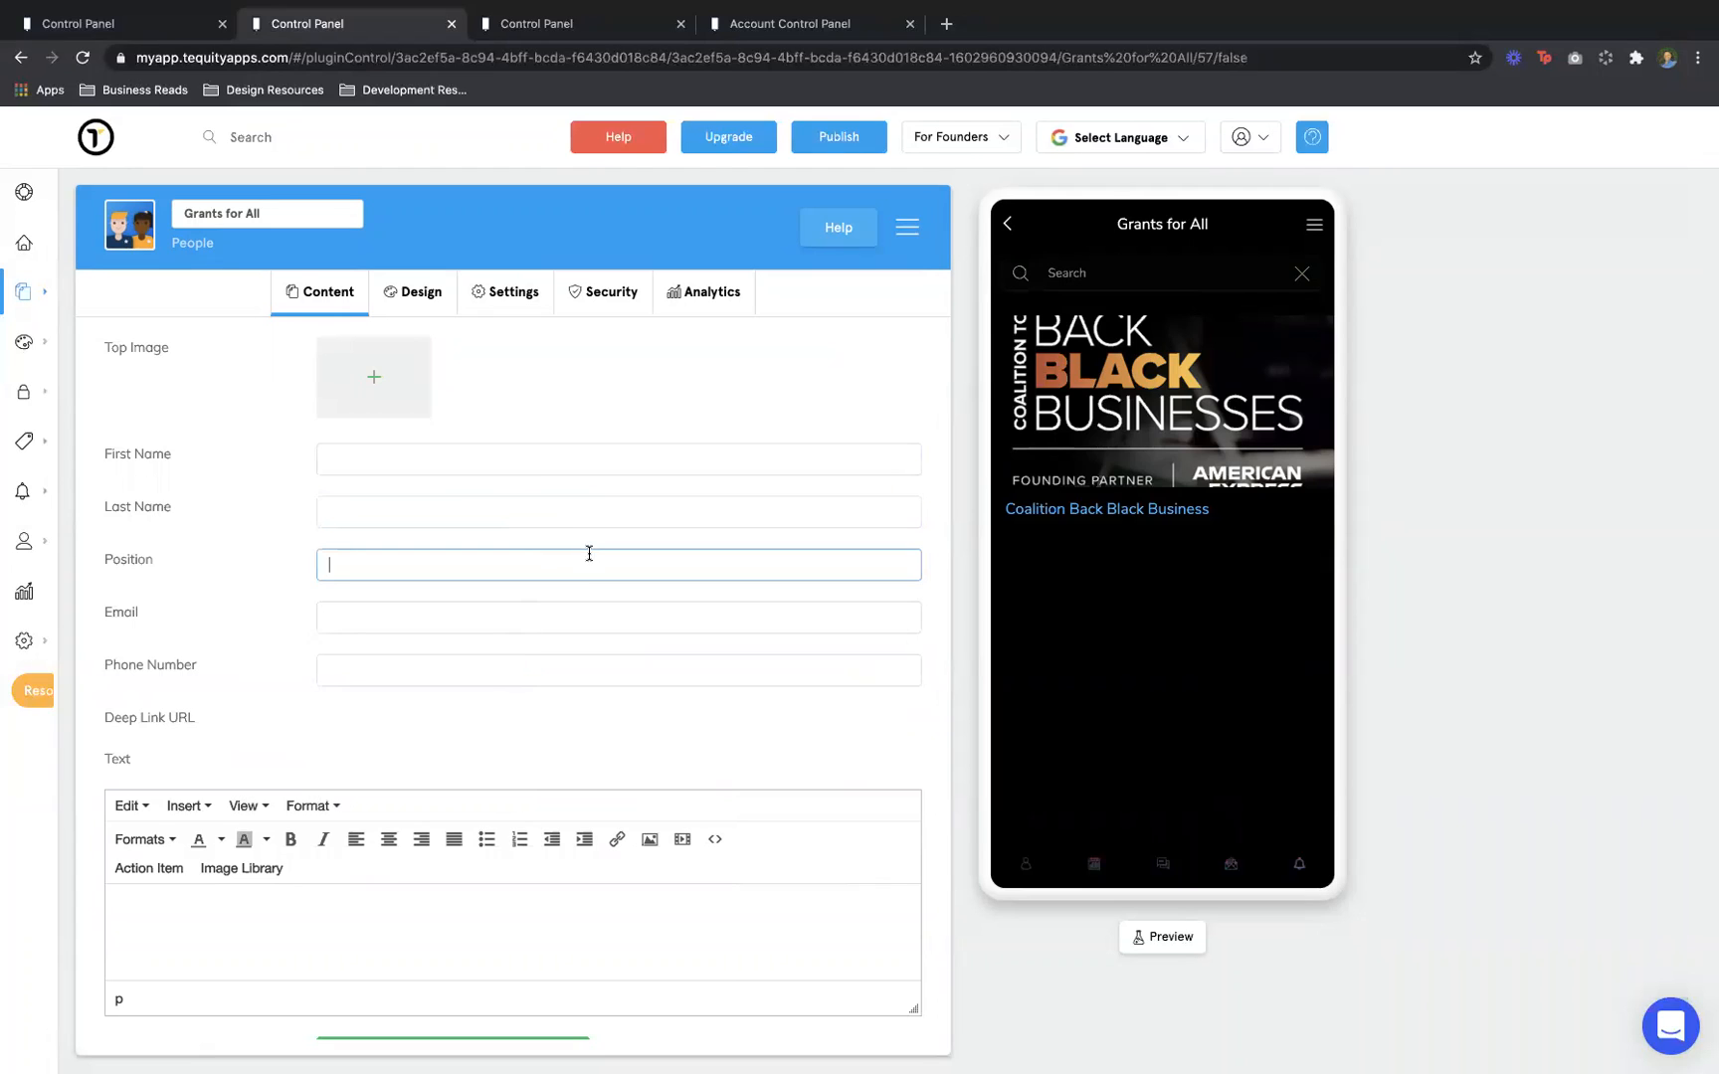
{"action": "left_click", "coordinate": [593, 613]}
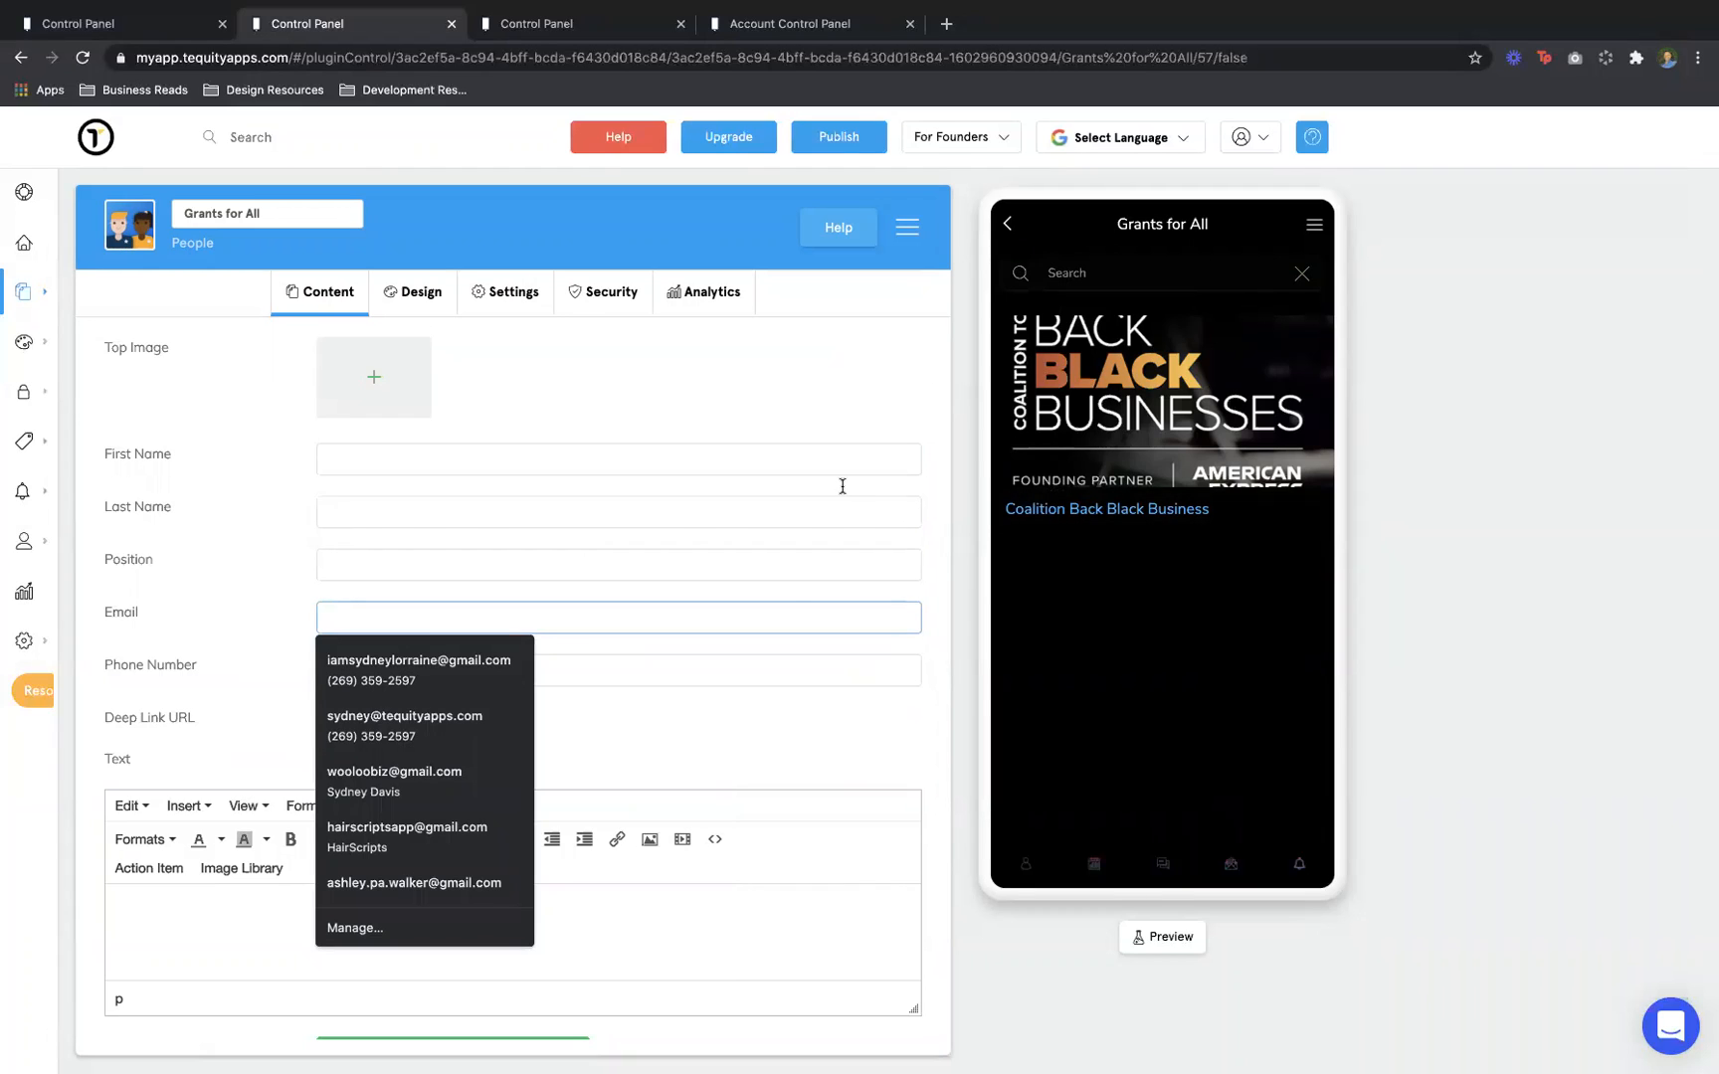
{"action": "left_click", "coordinate": [791, 457]}
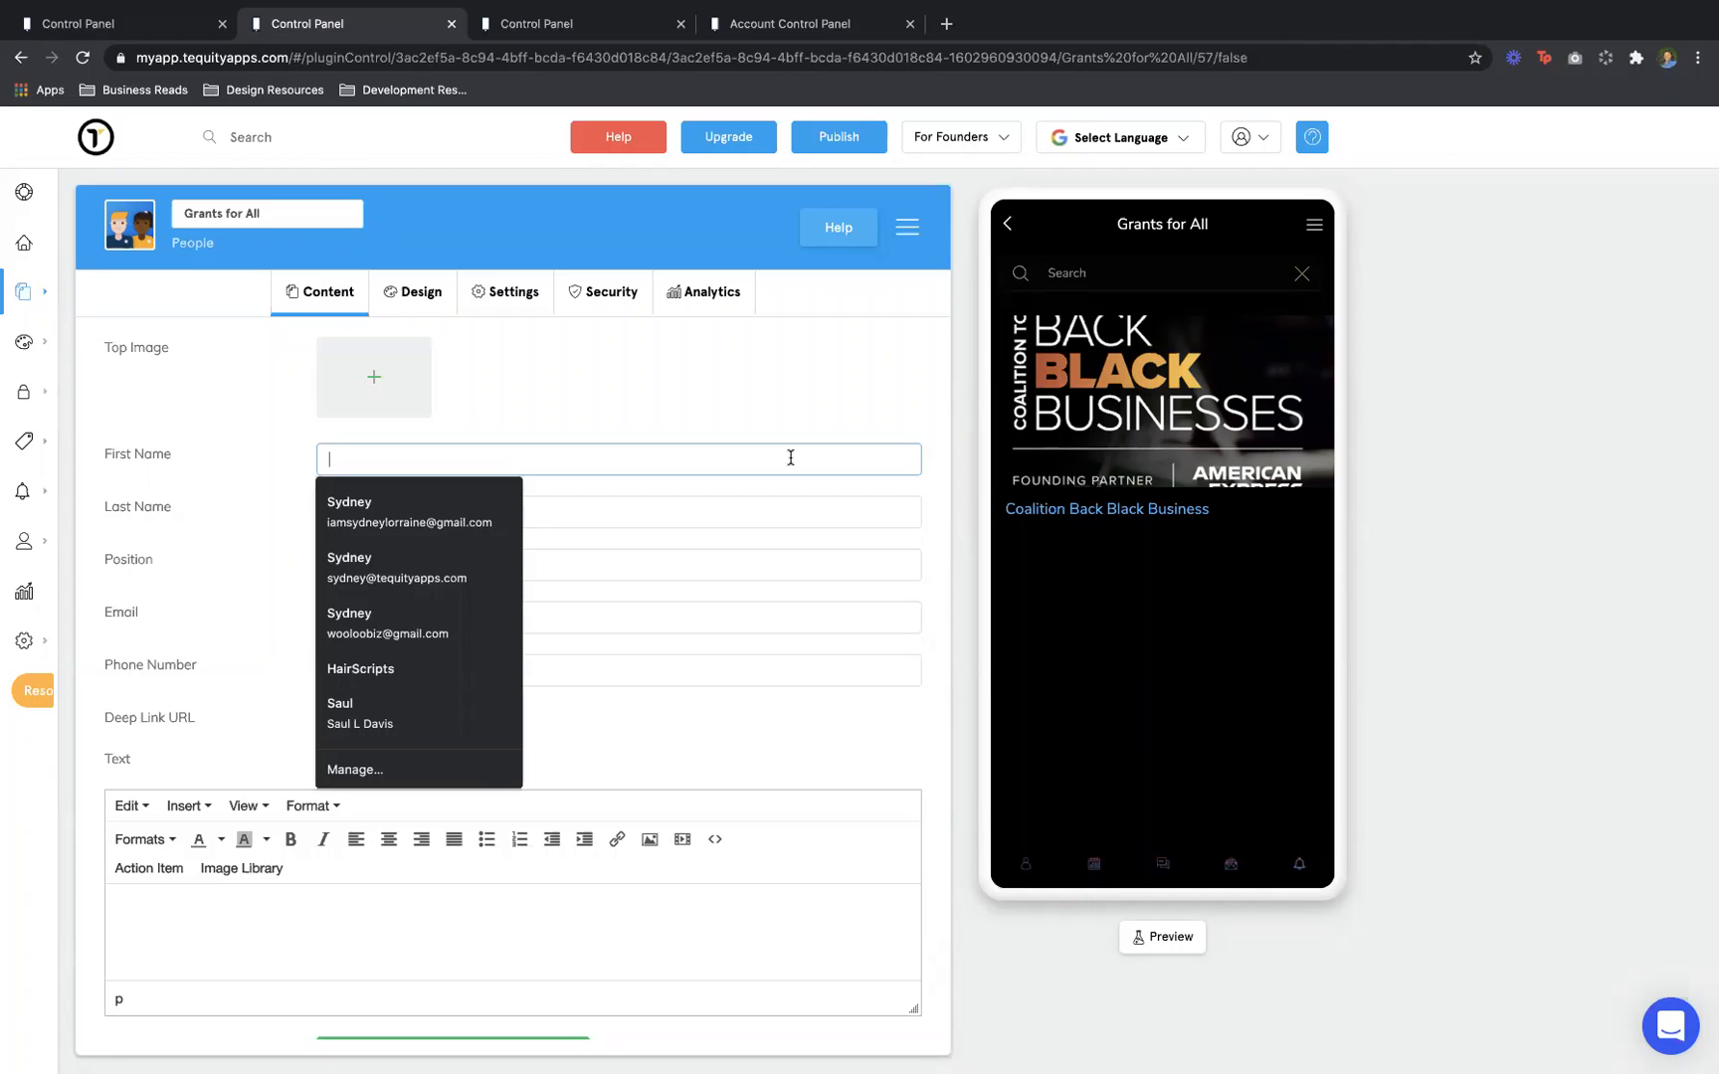
{"action": "left_click", "coordinate": [782, 395]}
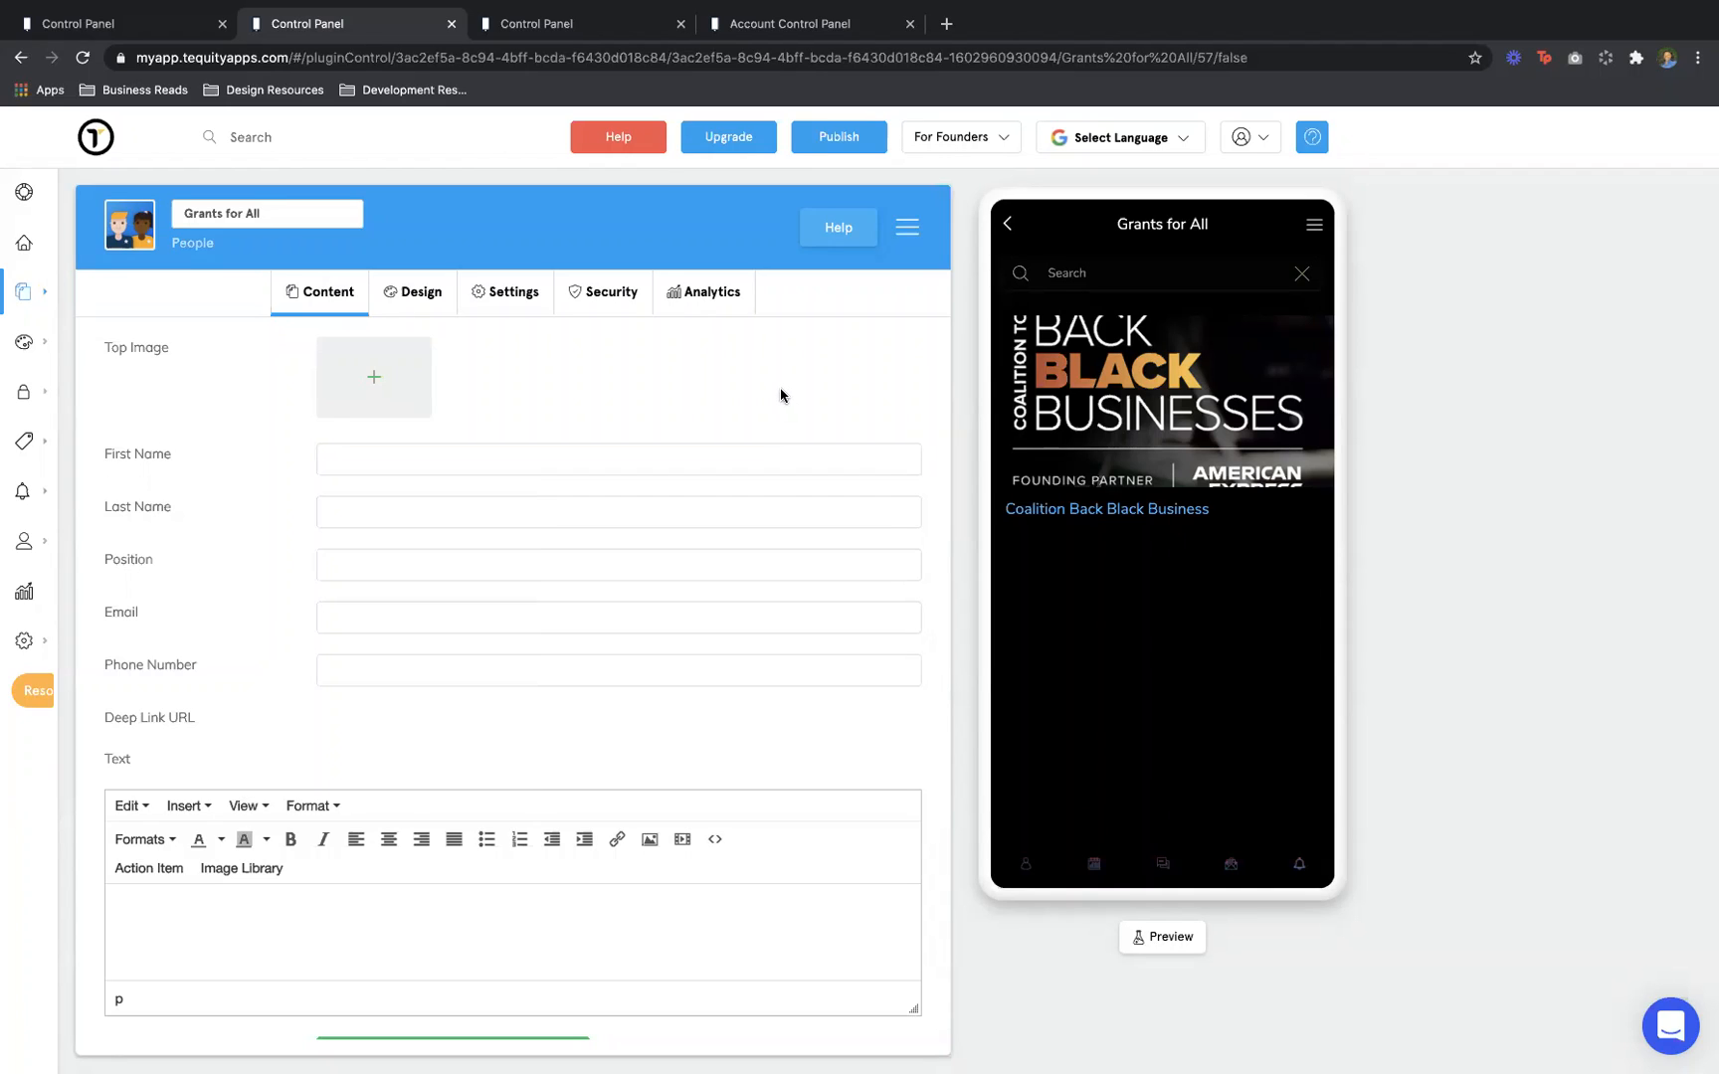
{"action": "left_click", "coordinate": [767, 462]}
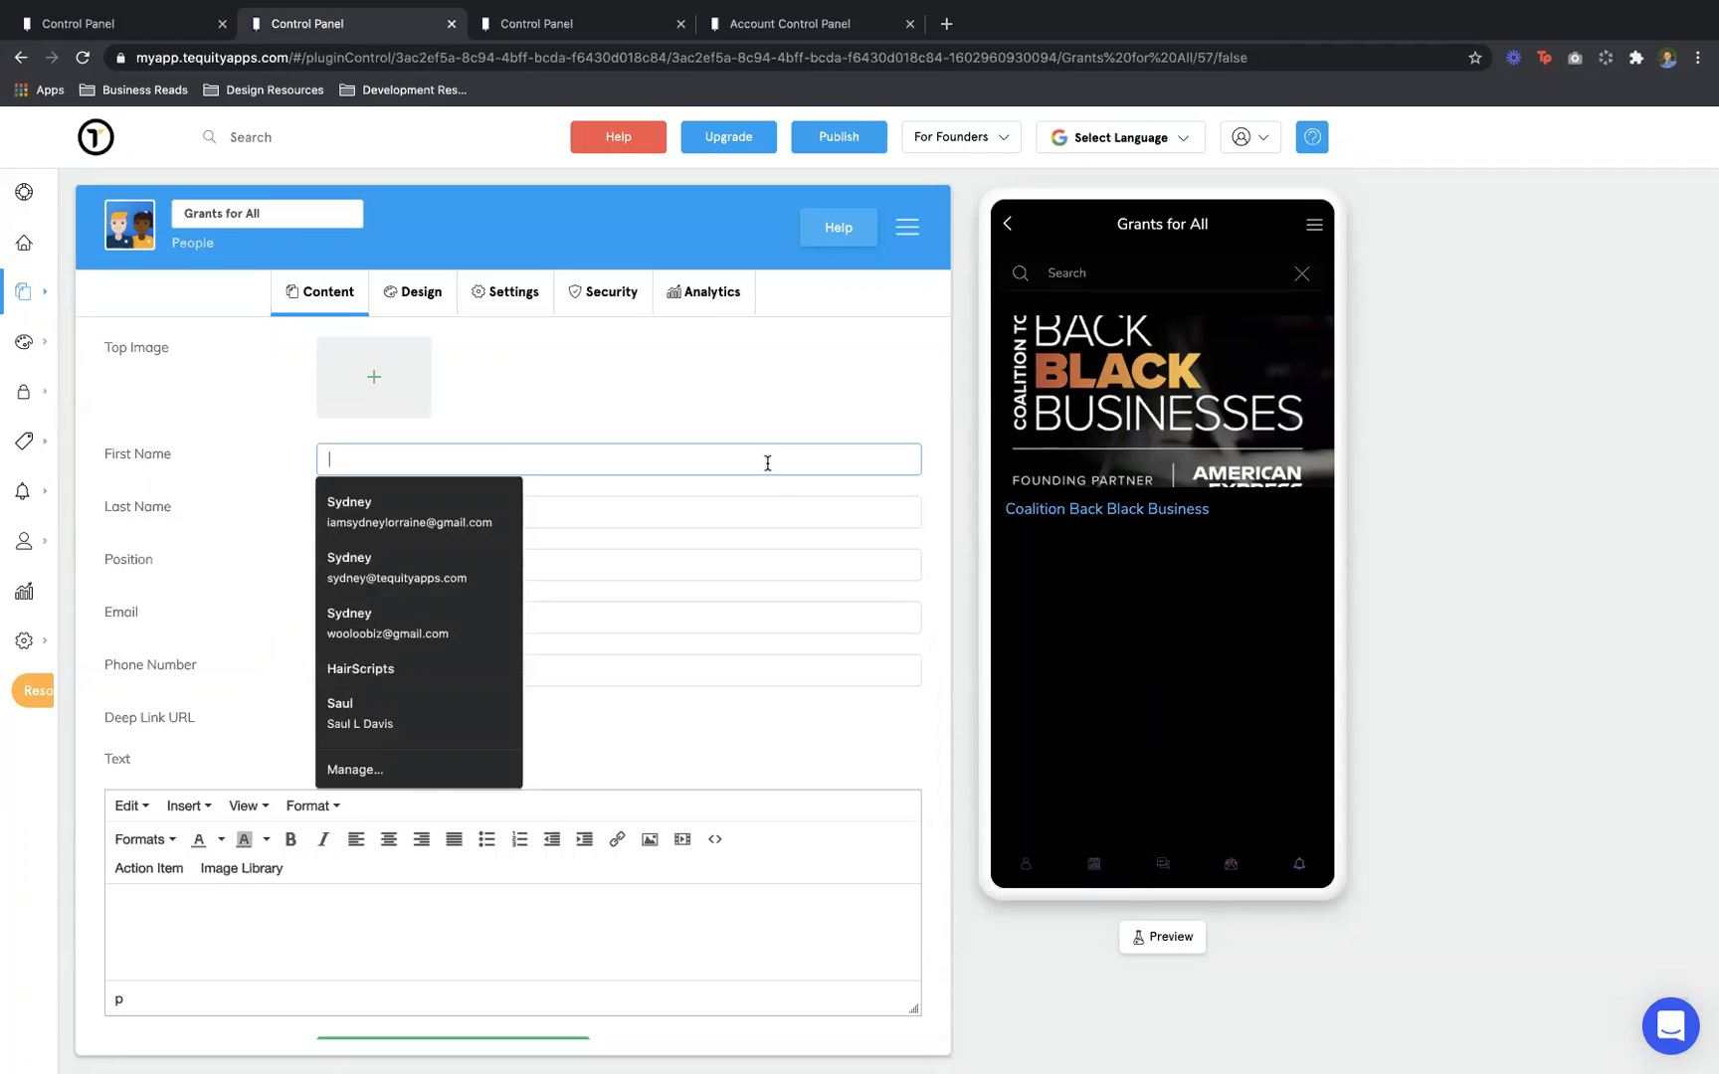
{"action": "left_click", "coordinate": [767, 504]}
{"action": "left_click", "coordinate": [767, 559]}
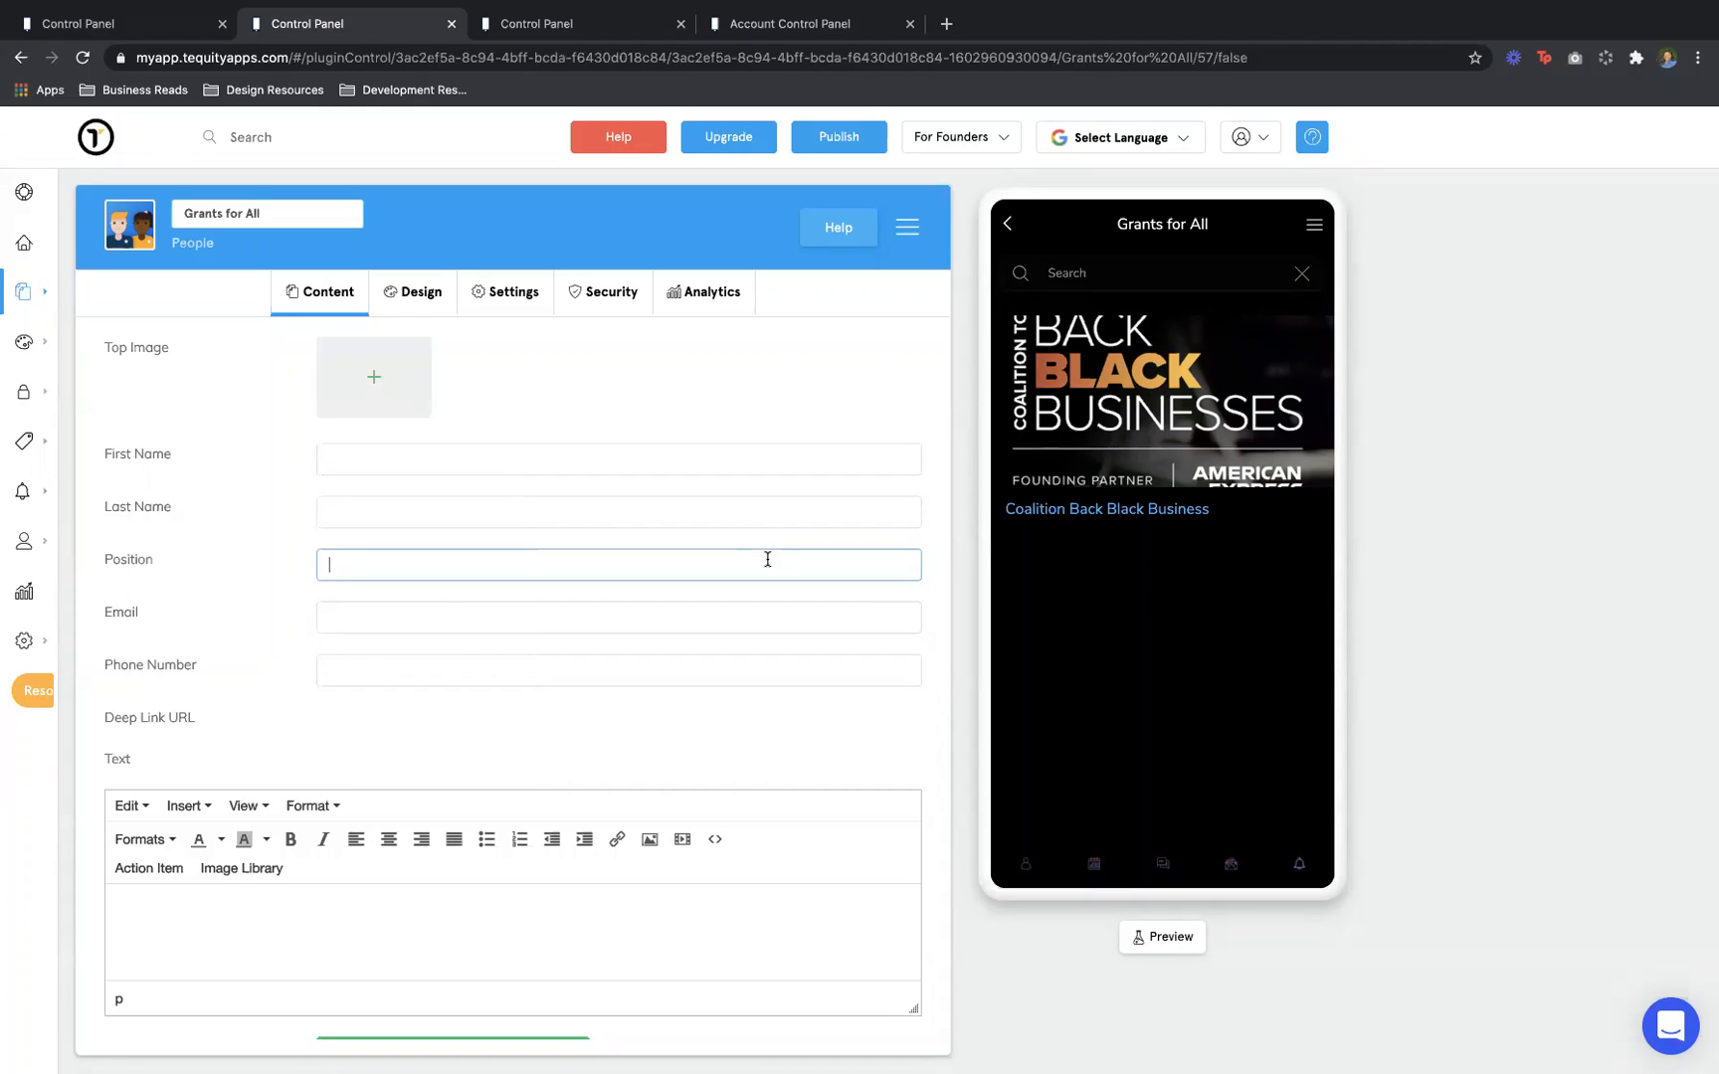
{"action": "left_click", "coordinate": [773, 613]}
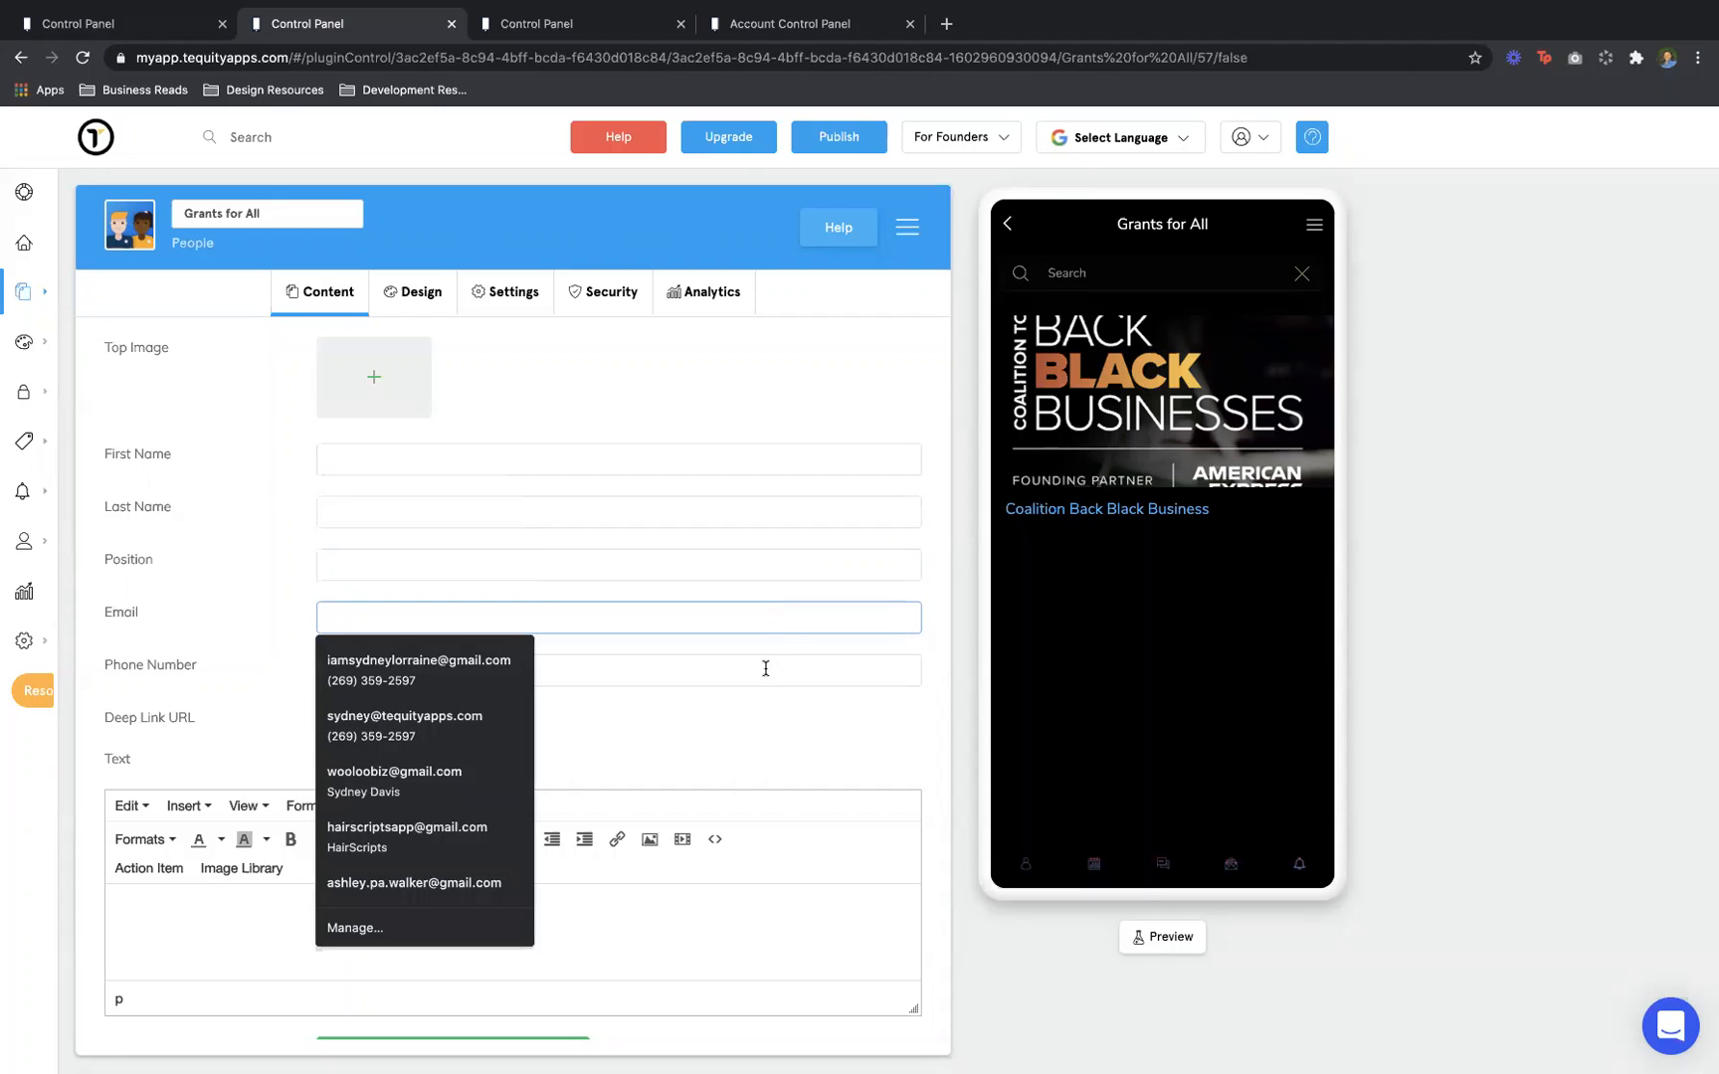
{"action": "scroll", "coordinate": [726, 902], "scroll_direction": "down", "scroll_amount": 3}
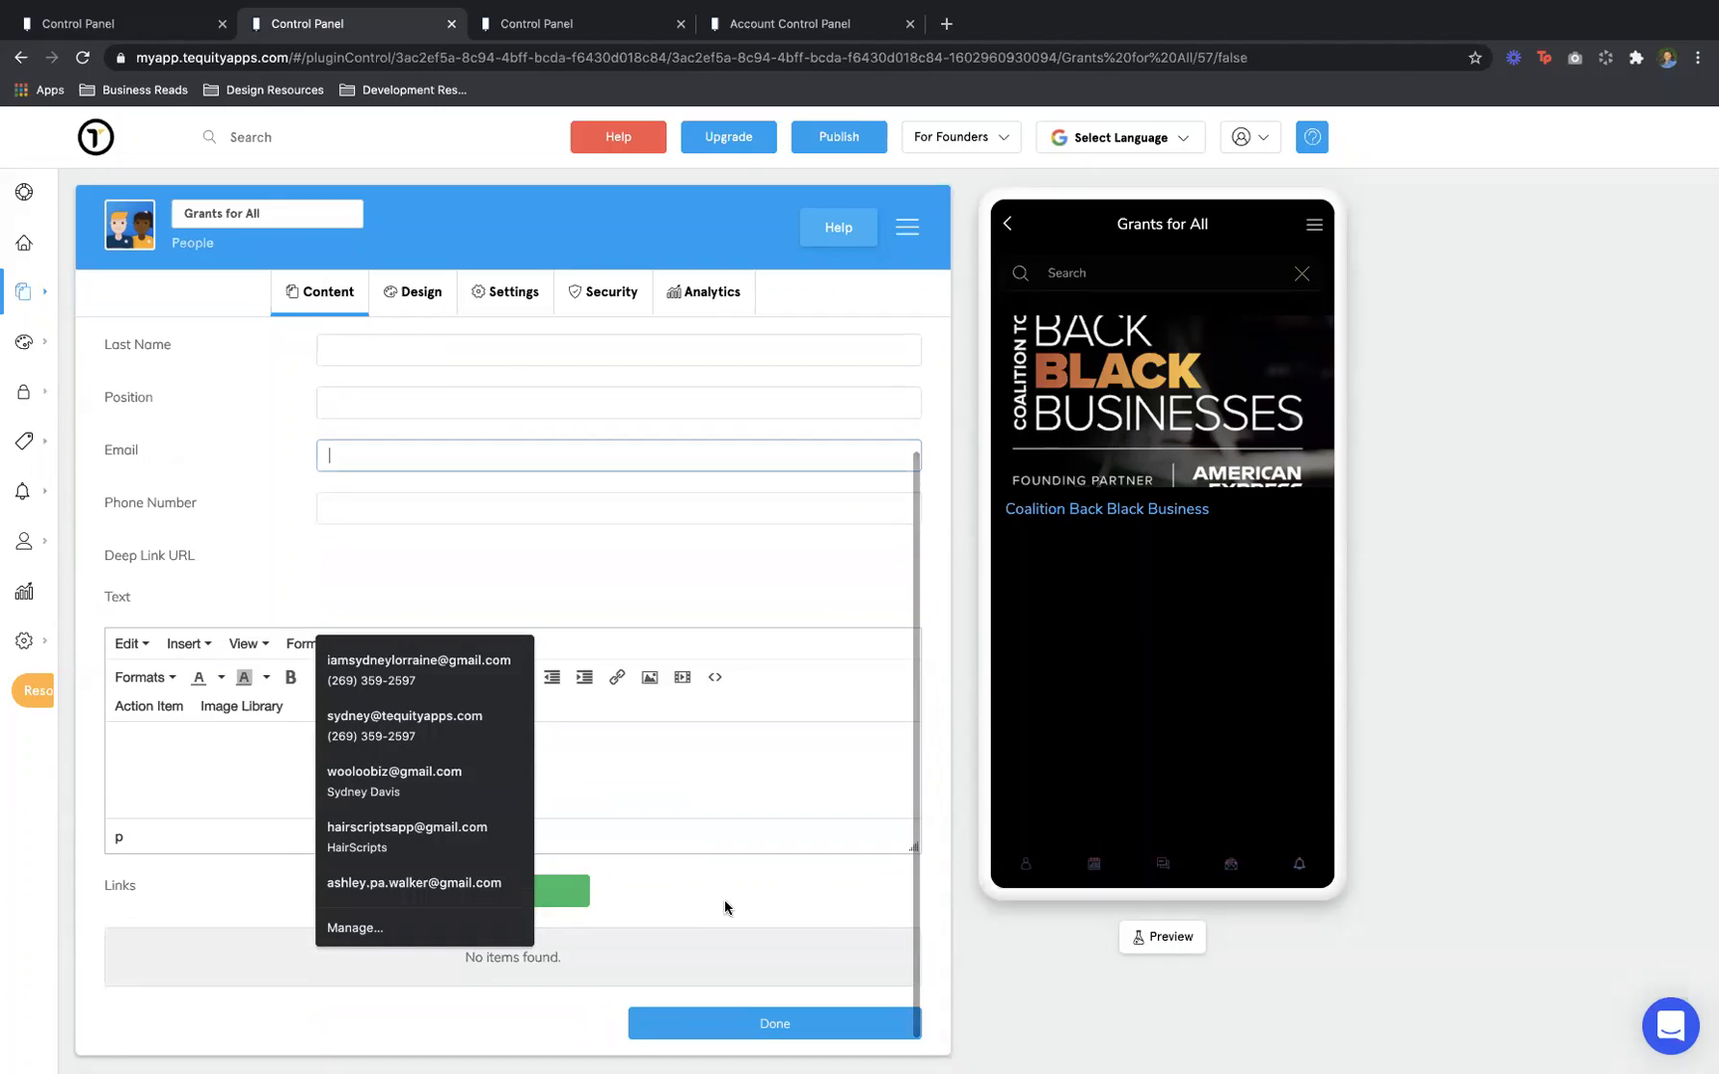
{"action": "left_click", "coordinate": [1098, 524]}
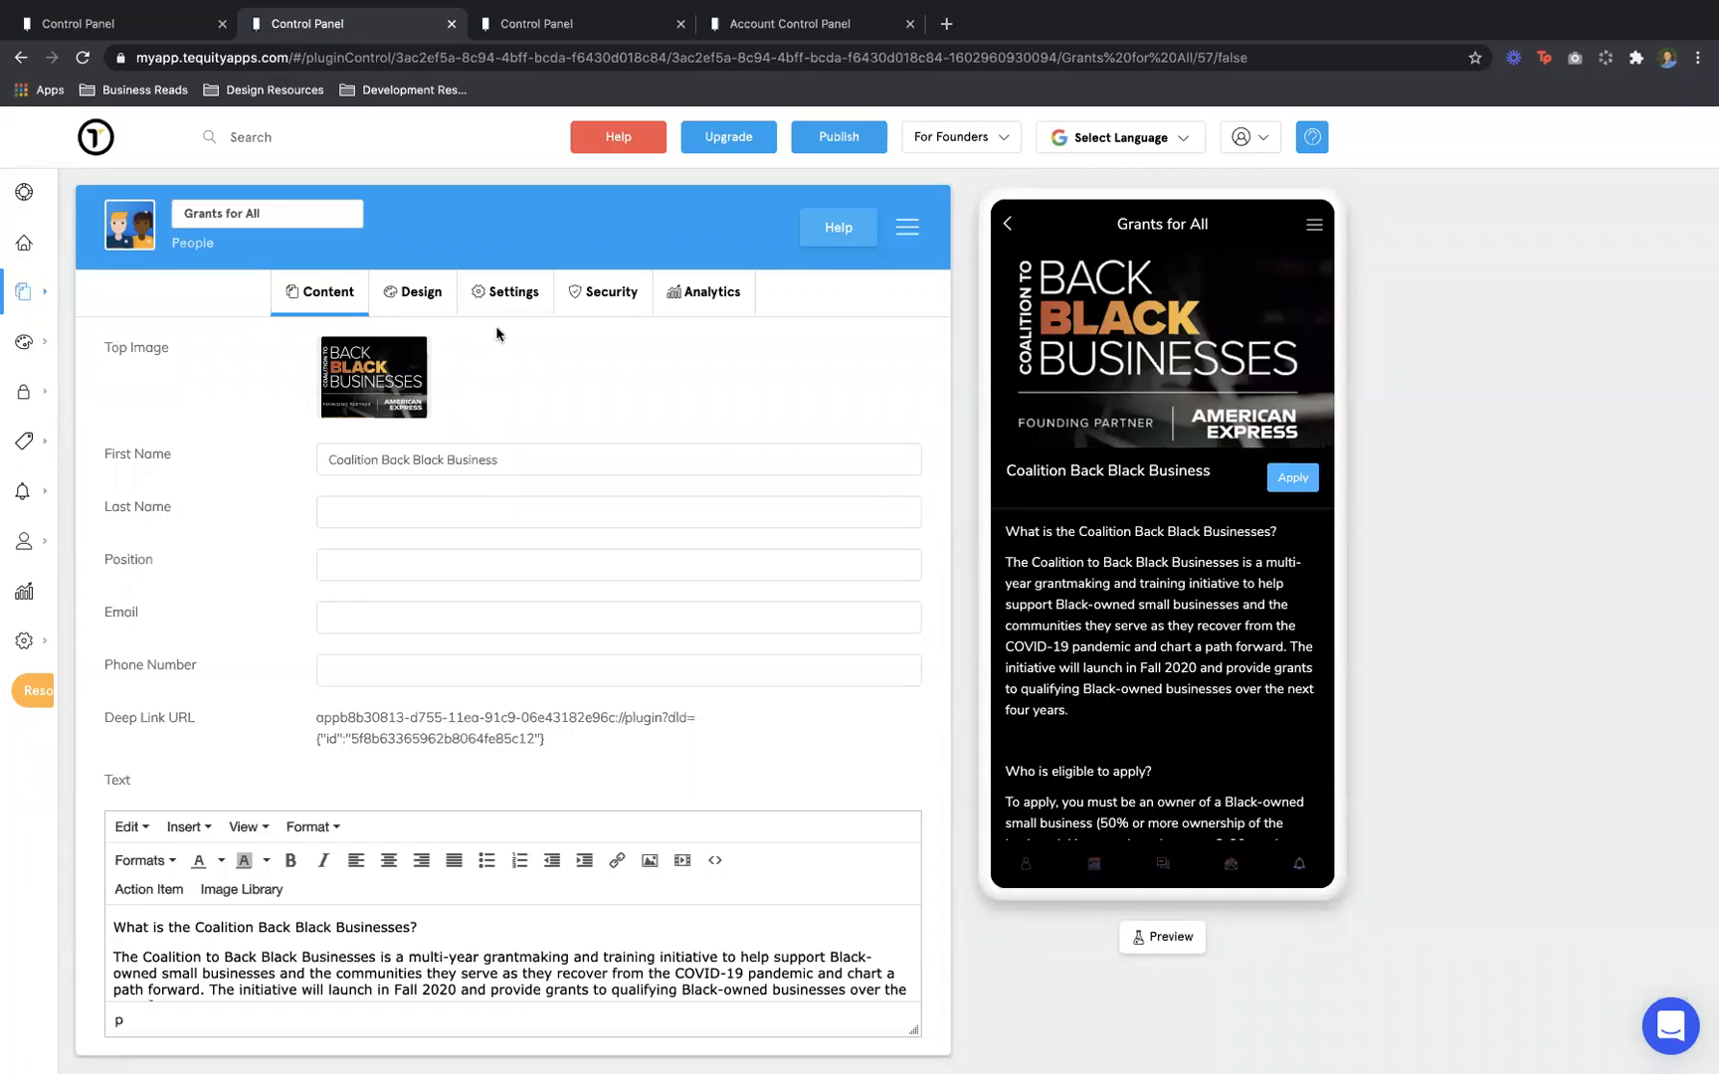
{"action": "left_click", "coordinate": [504, 299]}
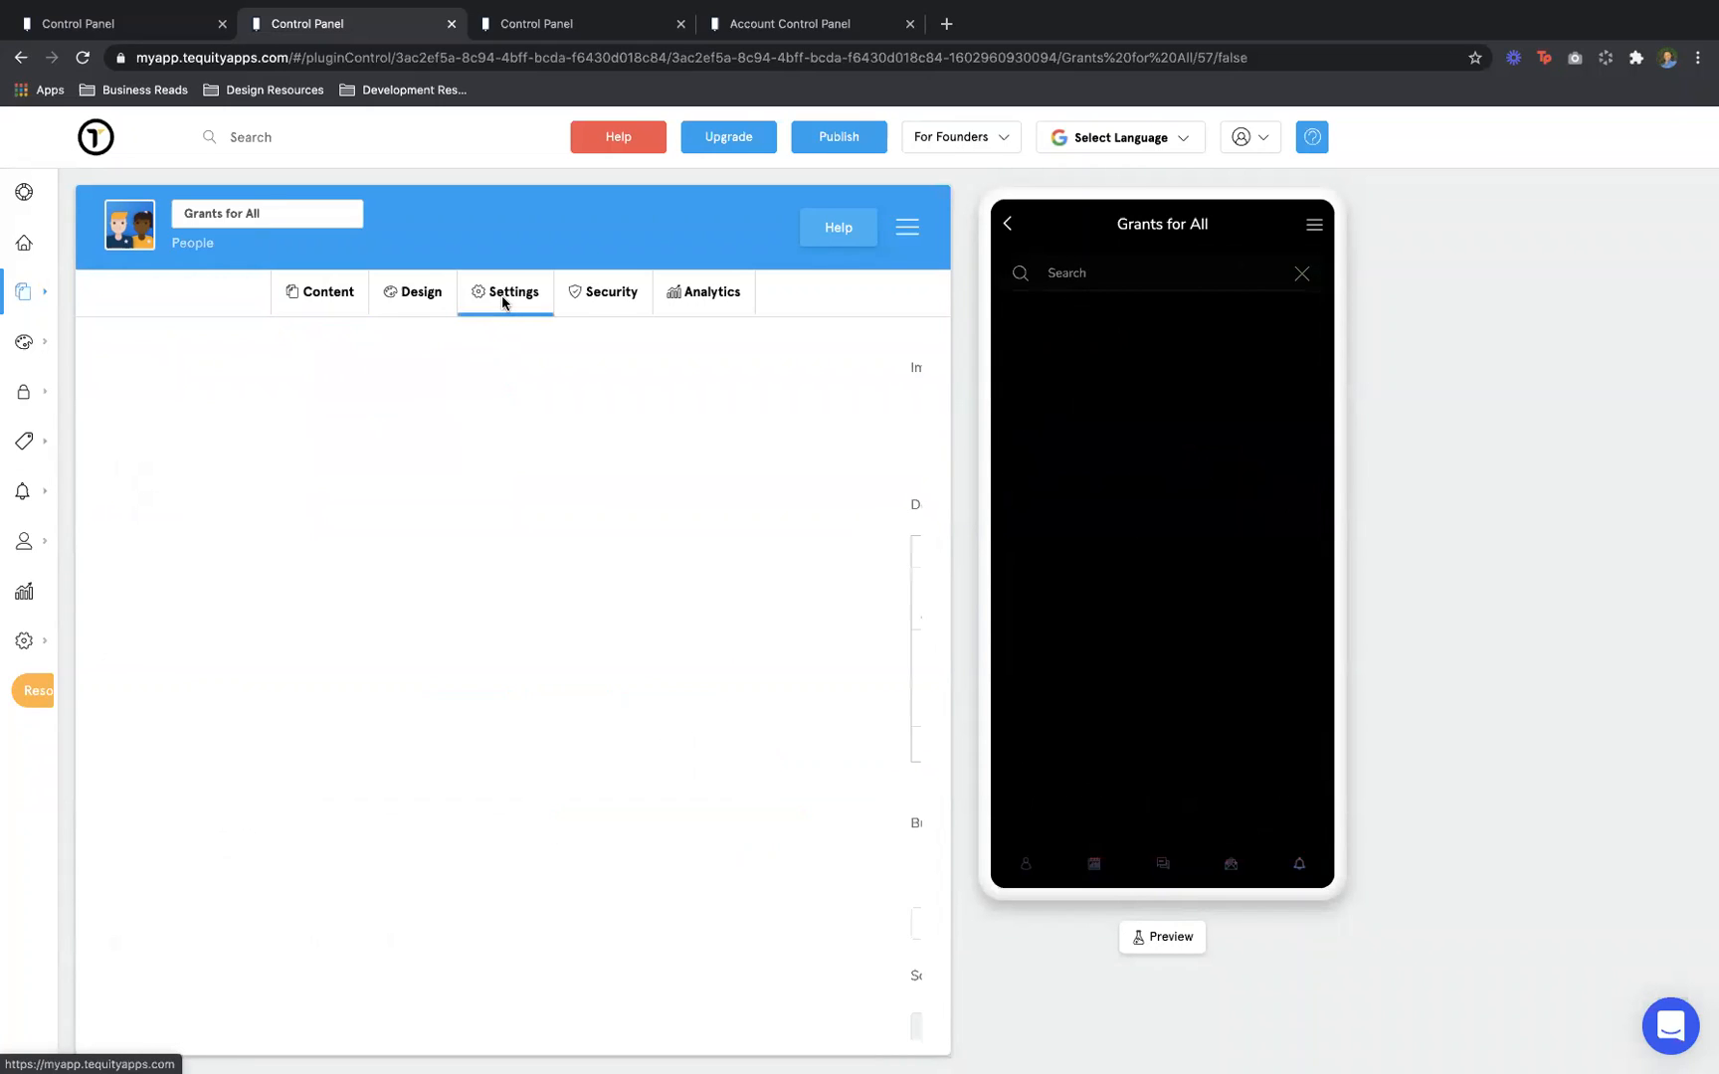
Show the Grants for All People page's Design tab, then its Settings tab
{"action": "left_click", "coordinate": [445, 297]}
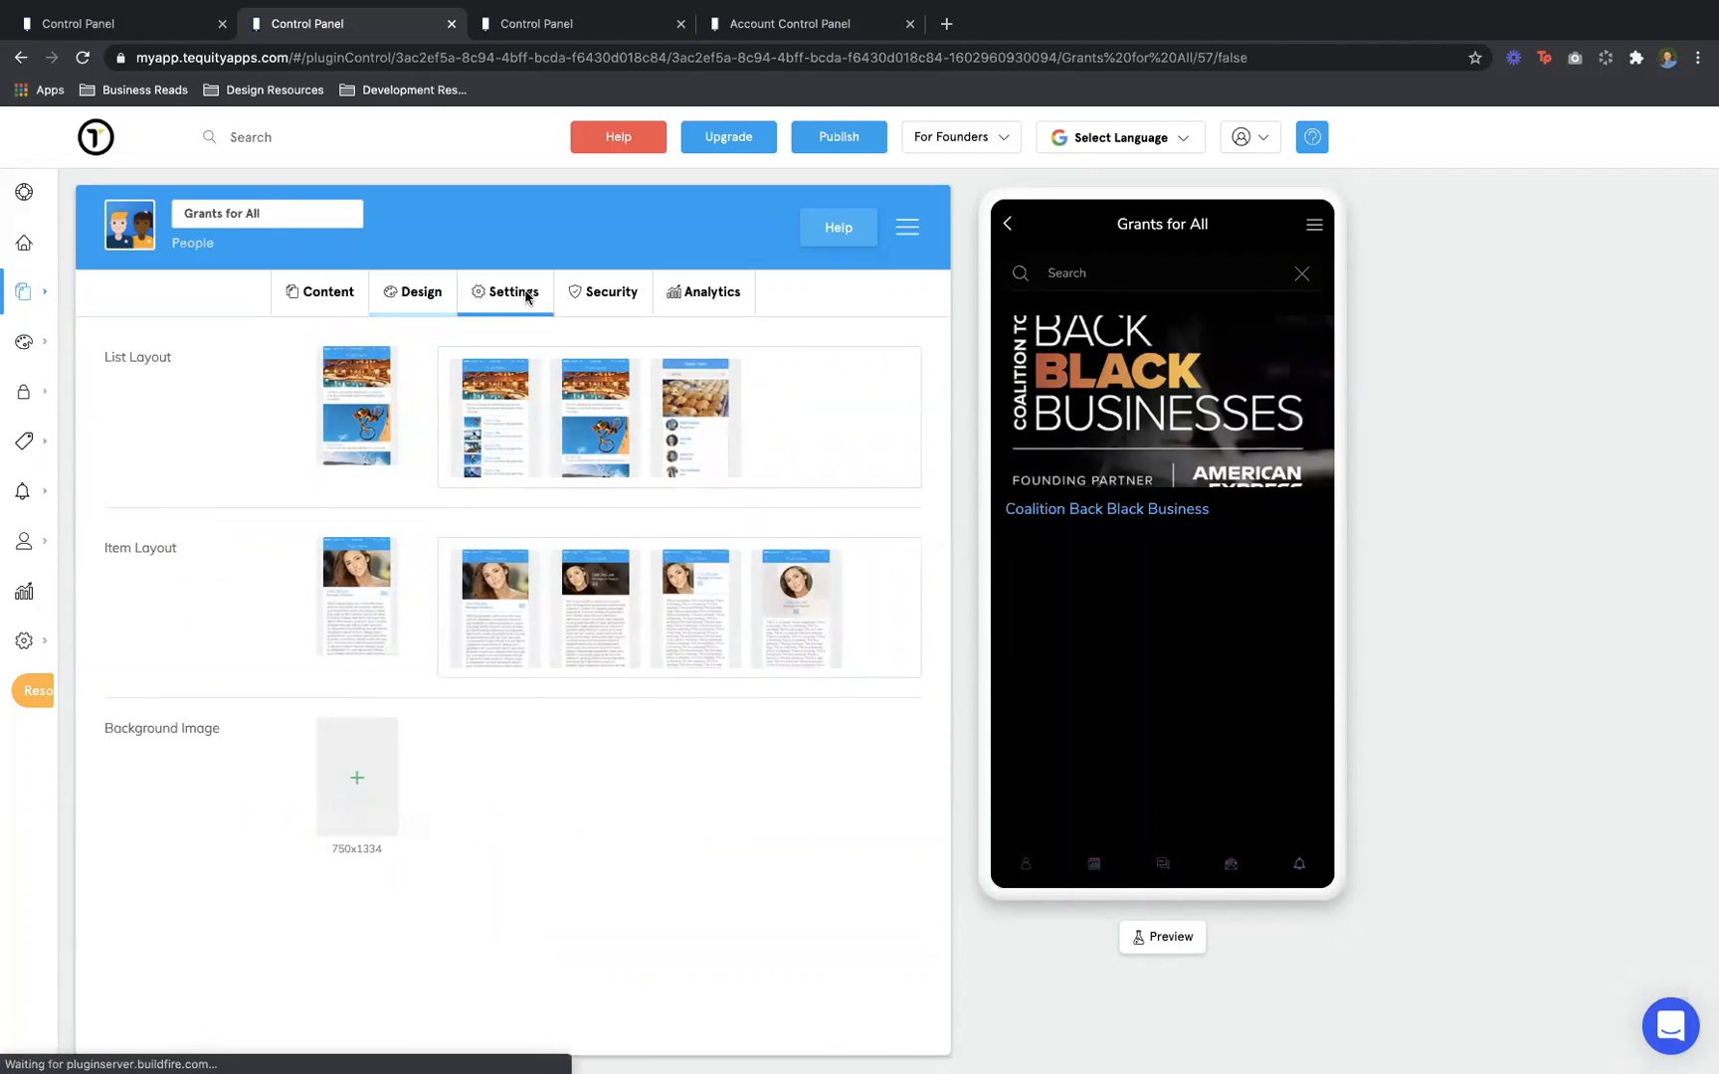
{"action": "left_click", "coordinate": [528, 298]}
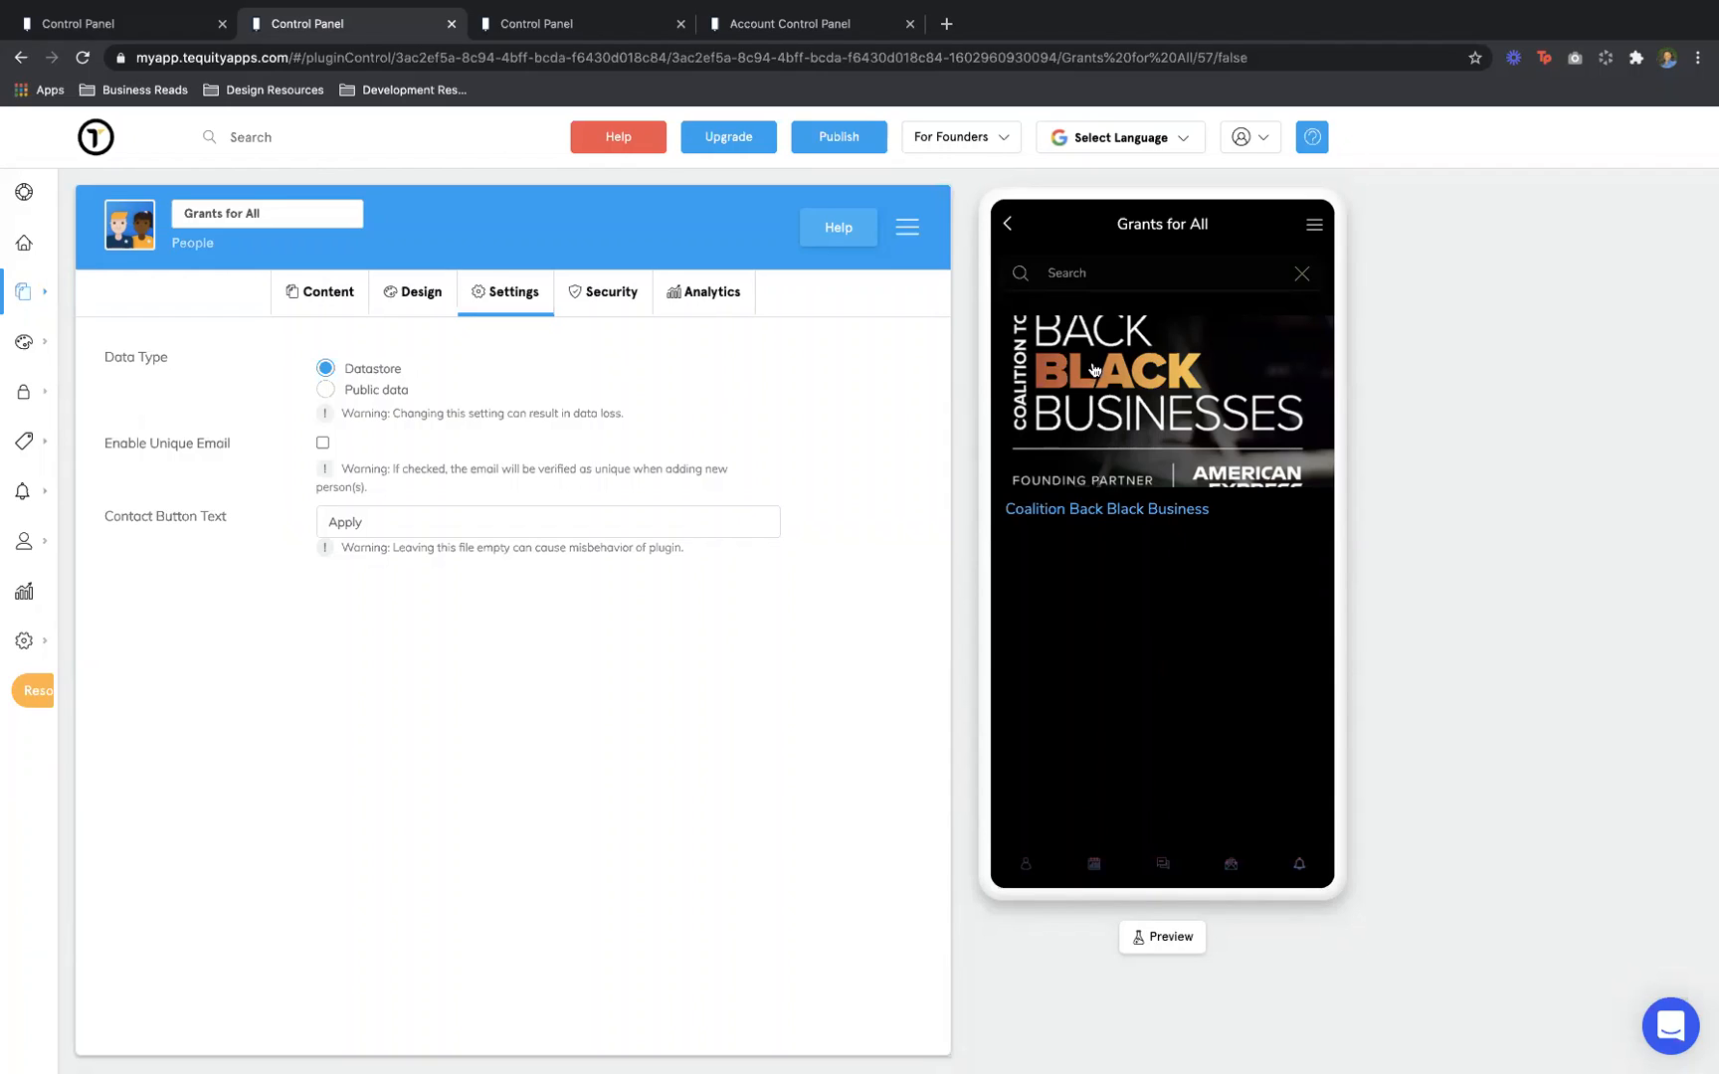
From Home, open Pitches > Pitches for All and view the Black Founders $2M Competition
{"action": "left_click", "coordinate": [1005, 227]}
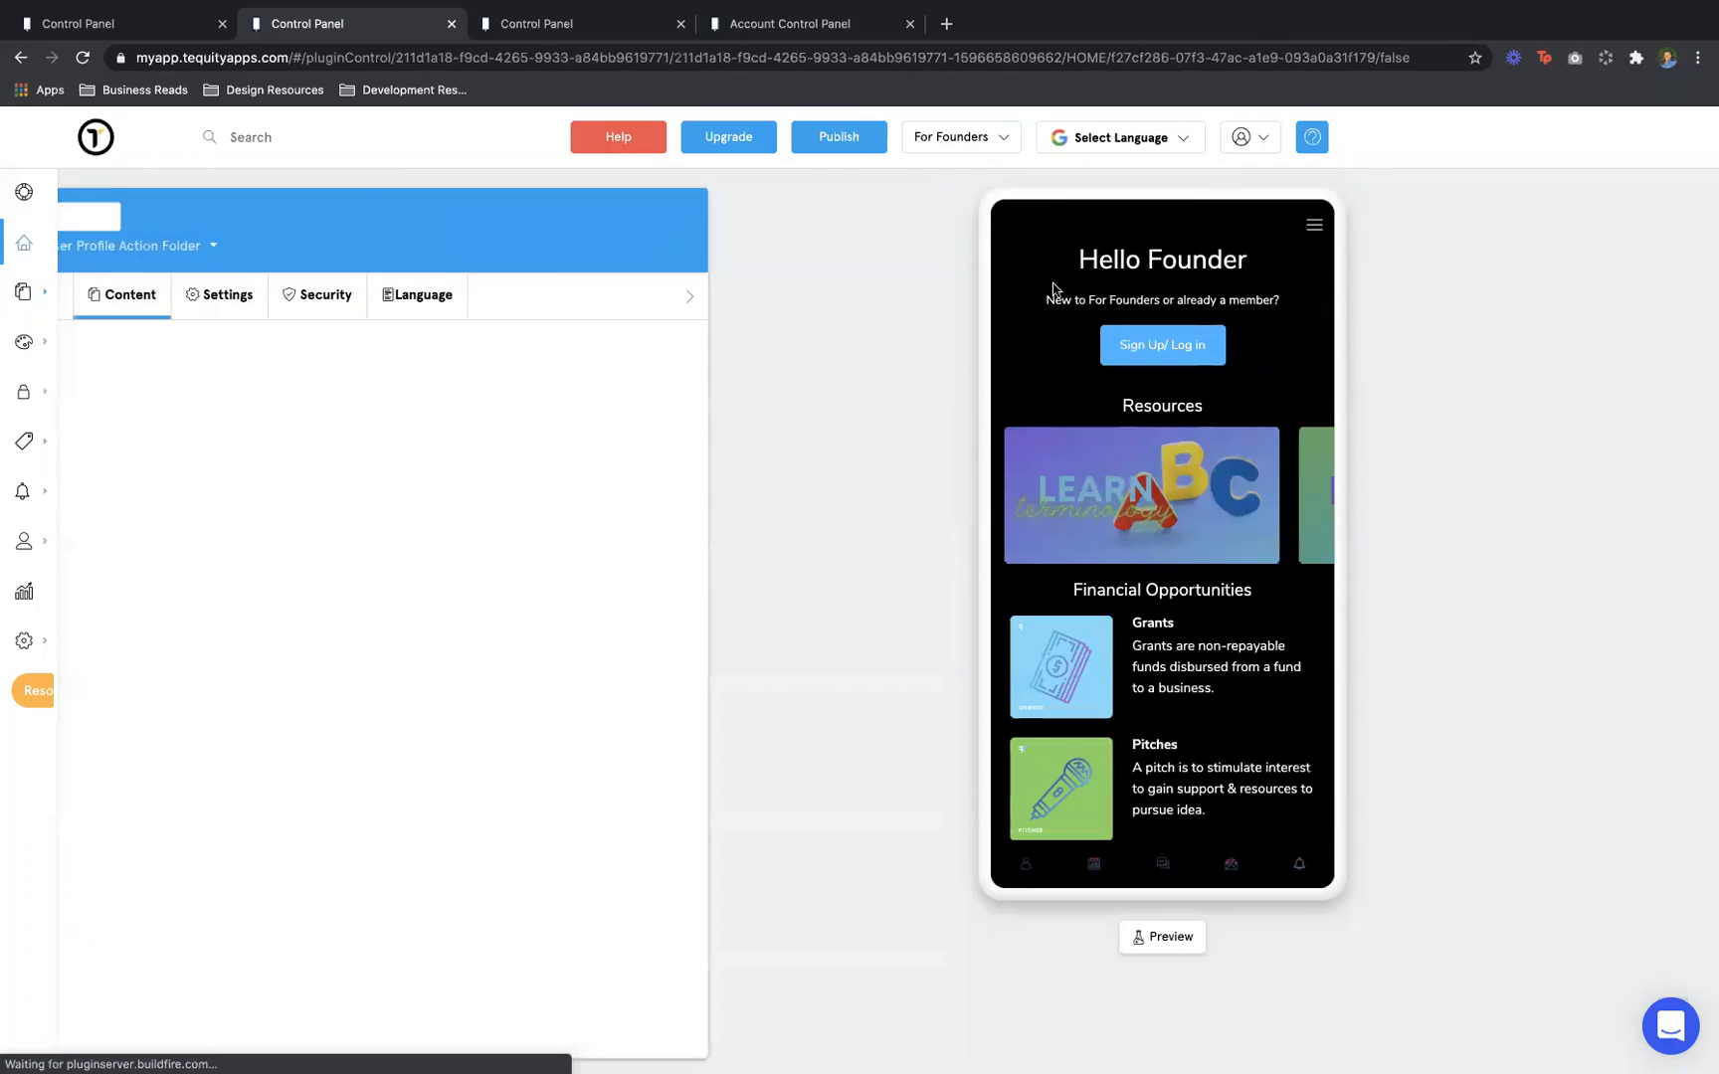
{"action": "scroll", "coordinate": [1163, 681], "scroll_direction": "down", "scroll_amount": 2}
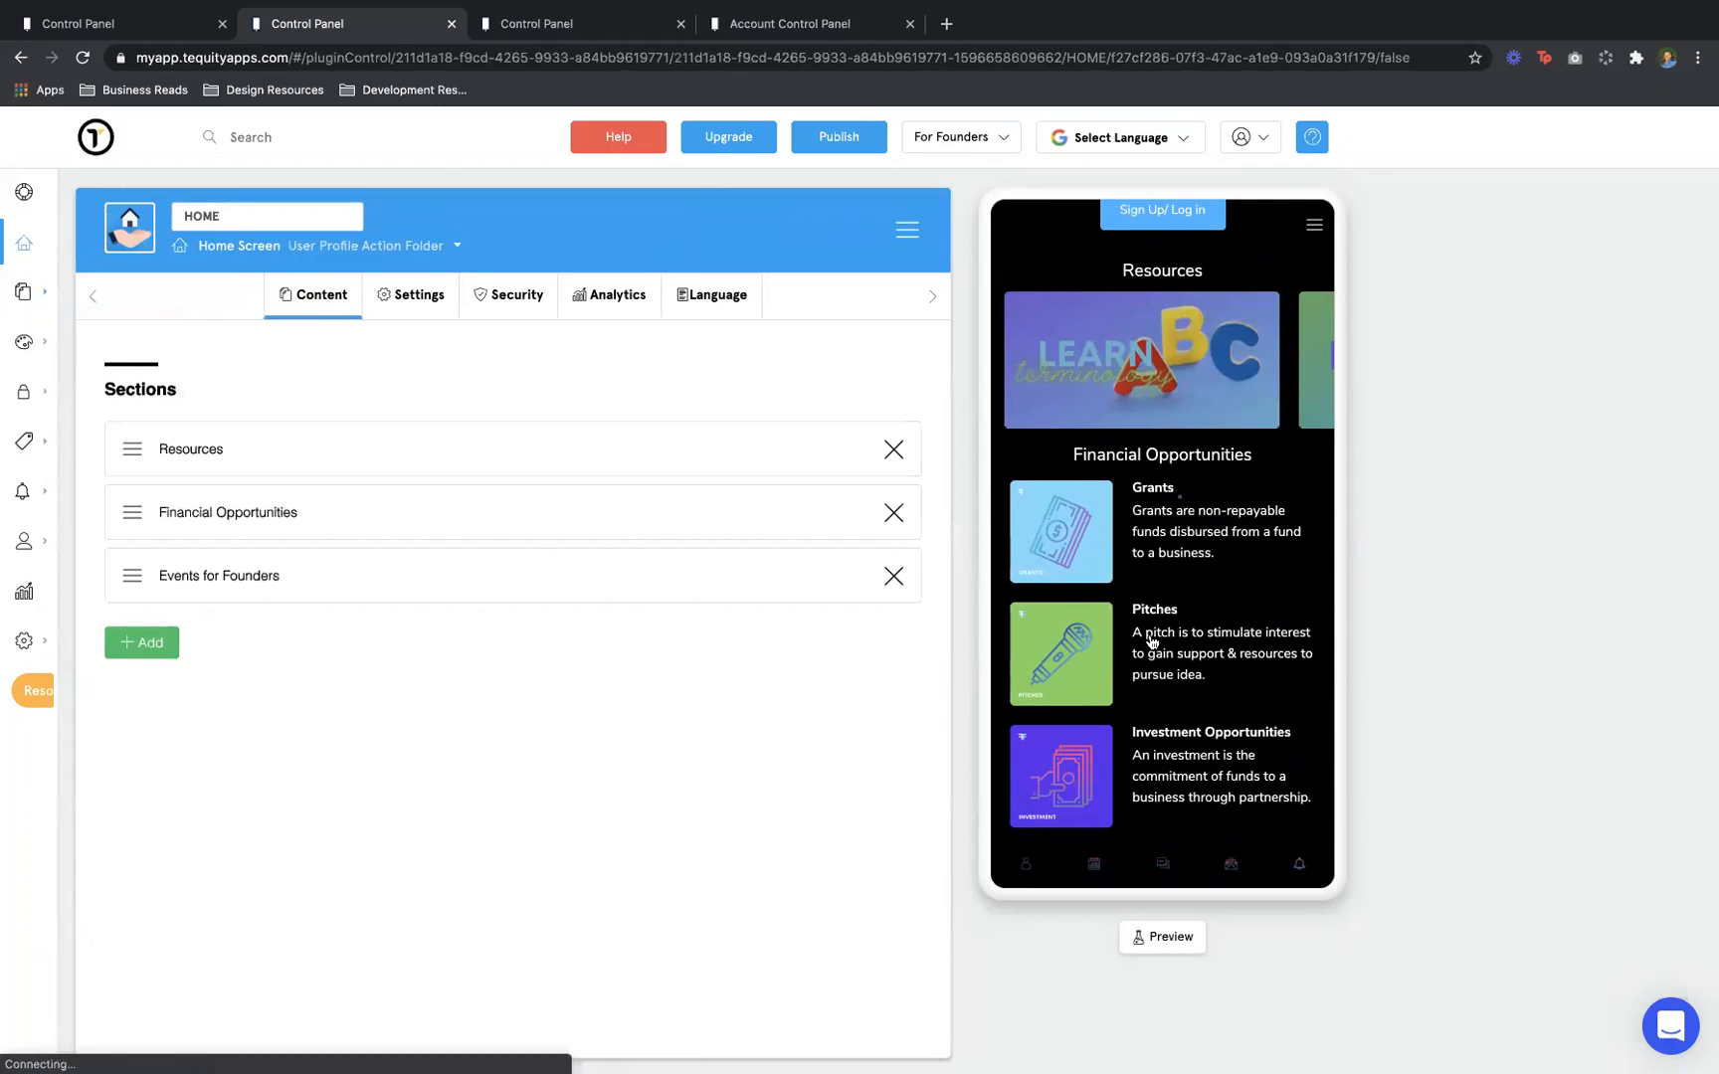
{"action": "left_click", "coordinate": [1146, 648]}
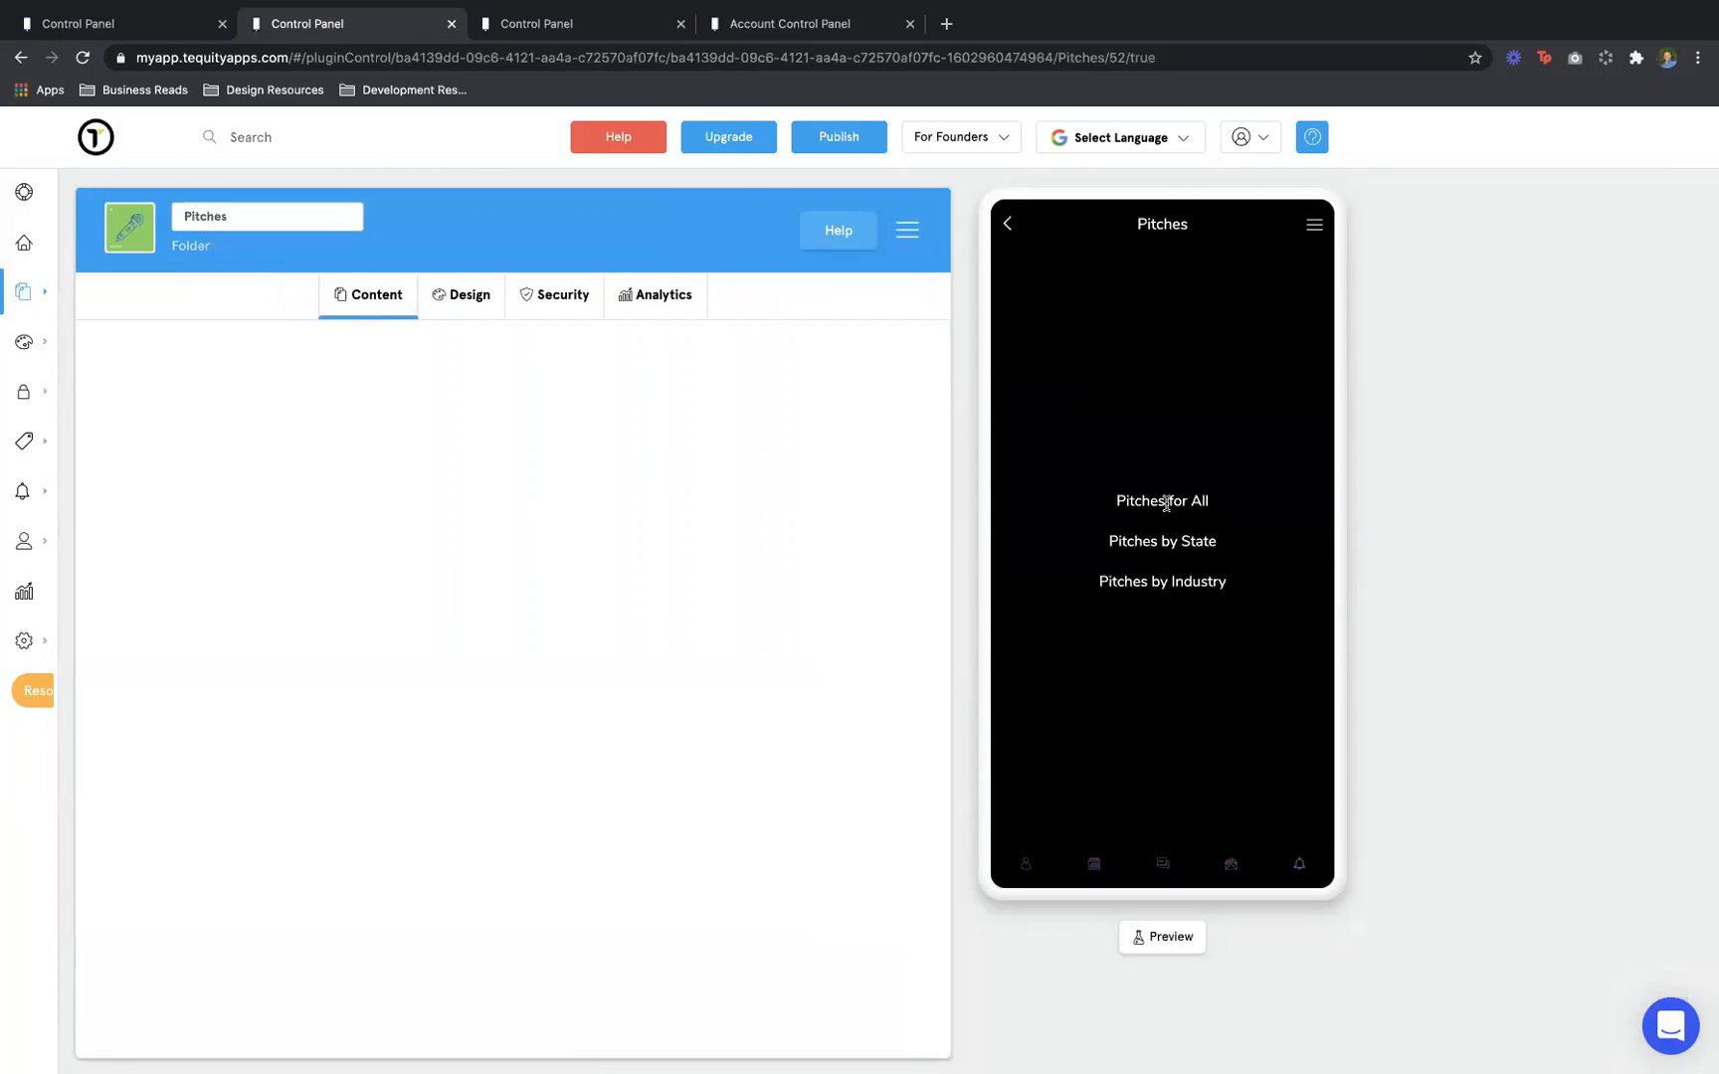
{"action": "left_click", "coordinate": [1168, 500]}
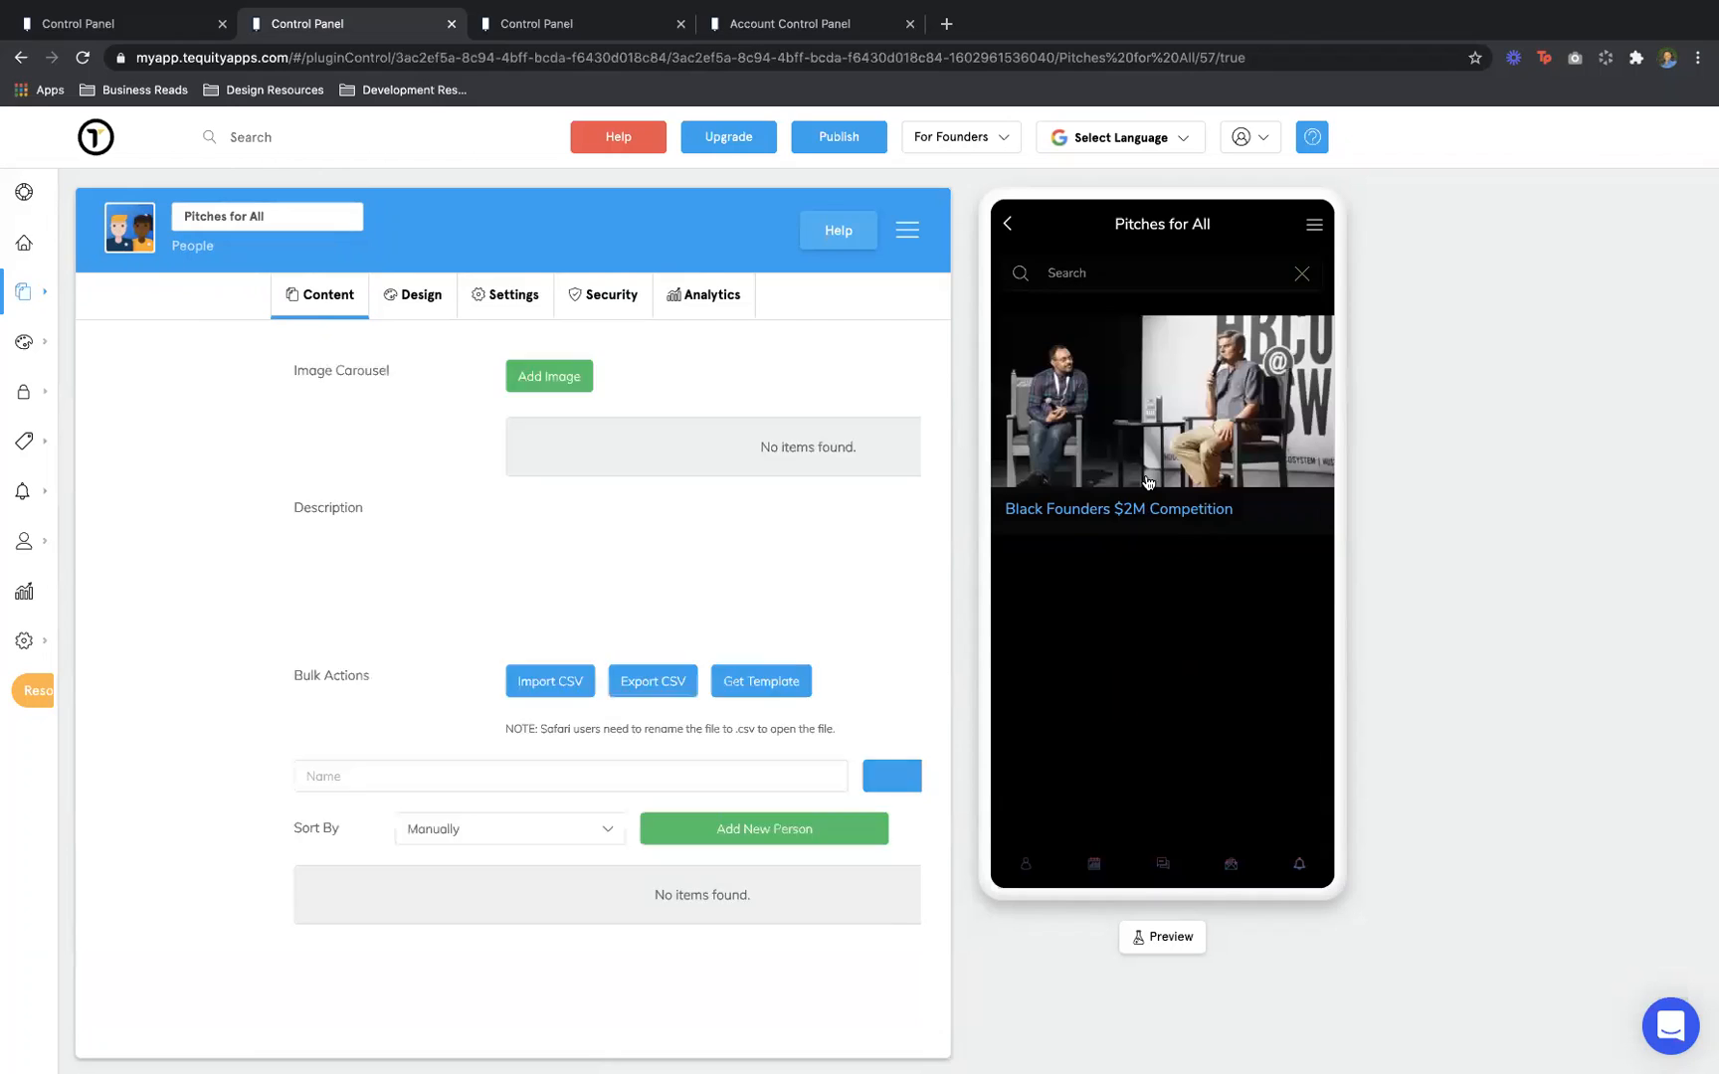
{"action": "left_click", "coordinate": [1148, 480]}
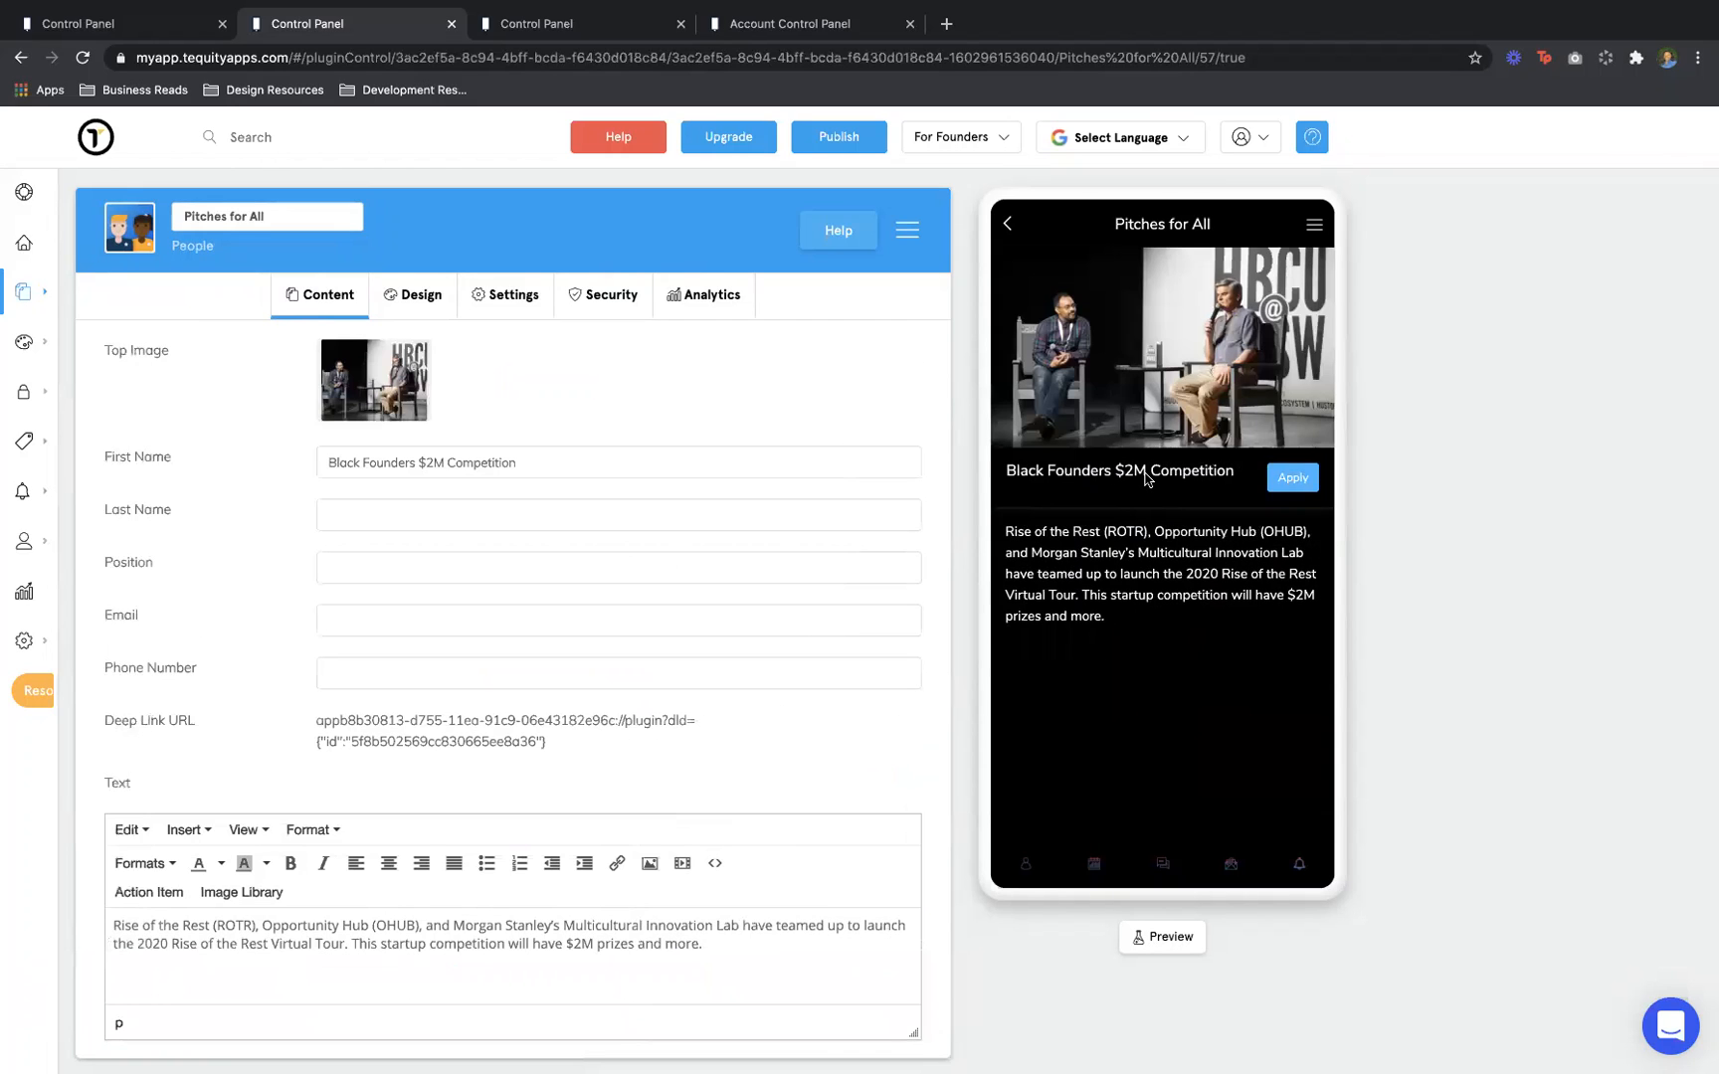
Back out to the Pitches folder and open Pitches by State
{"action": "left_click", "coordinate": [1006, 230]}
{"action": "left_click", "coordinate": [1007, 232]}
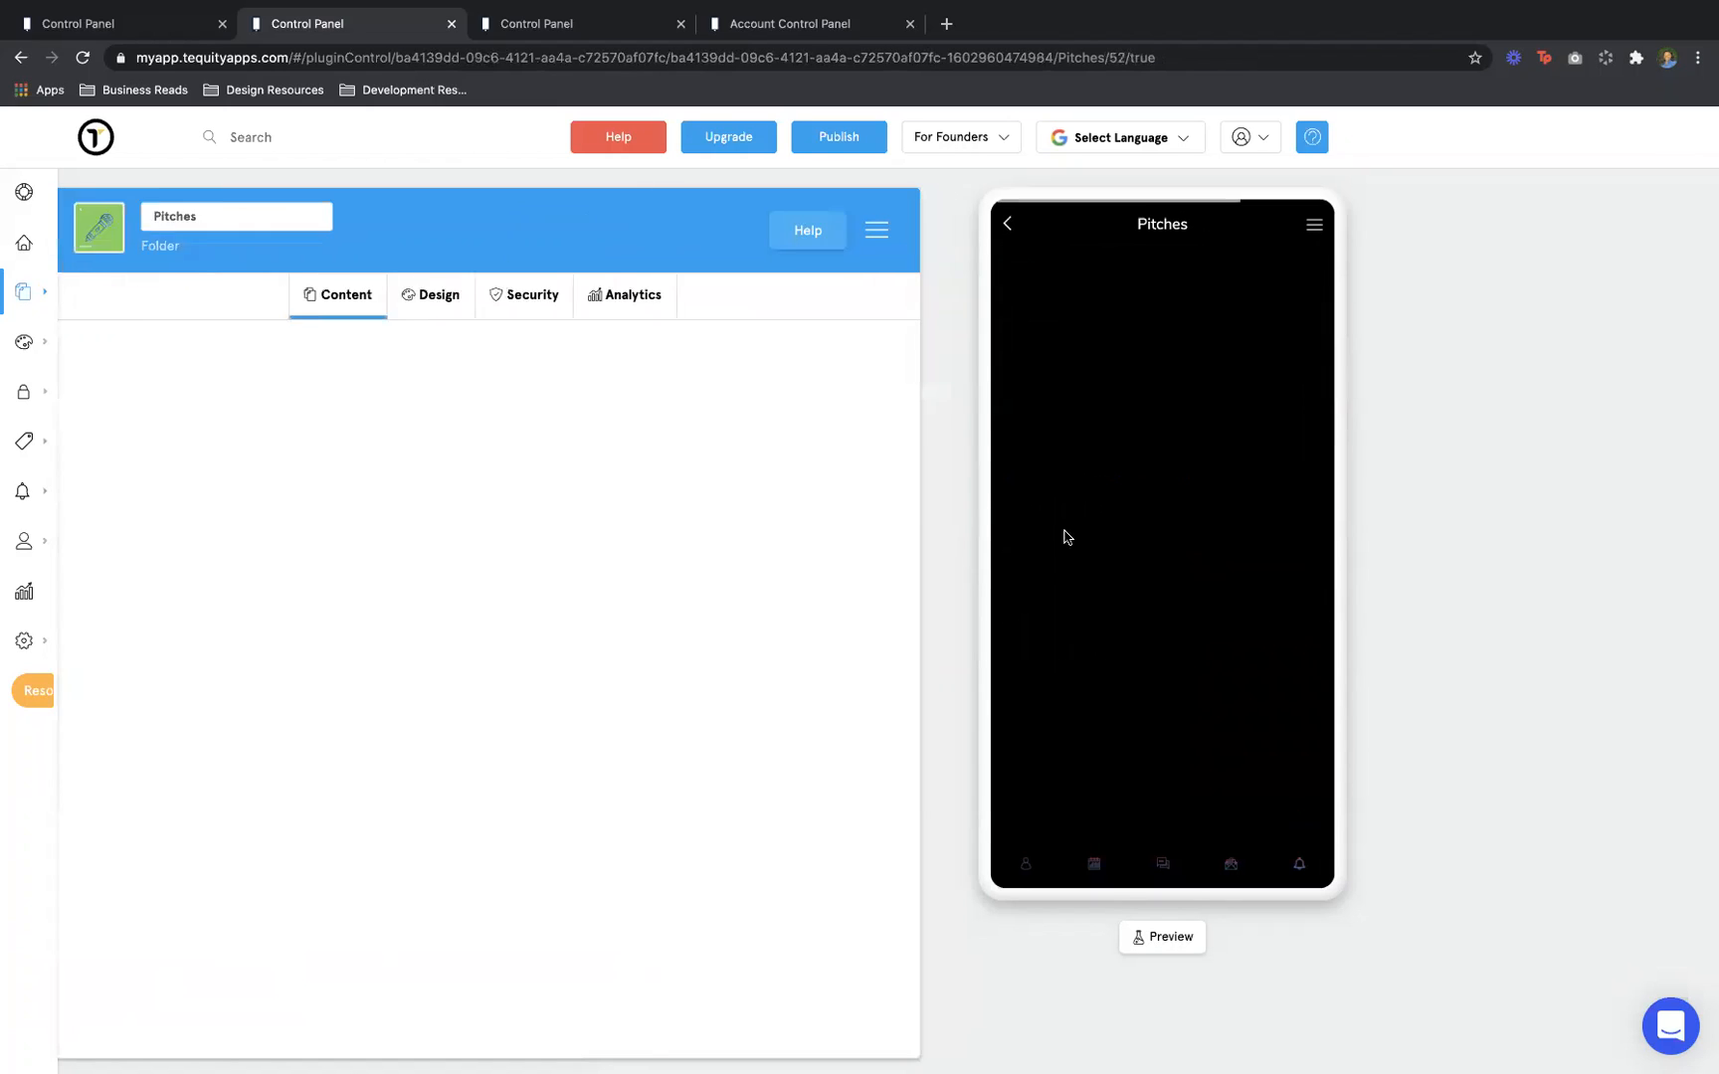
{"action": "left_click", "coordinate": [1151, 546]}
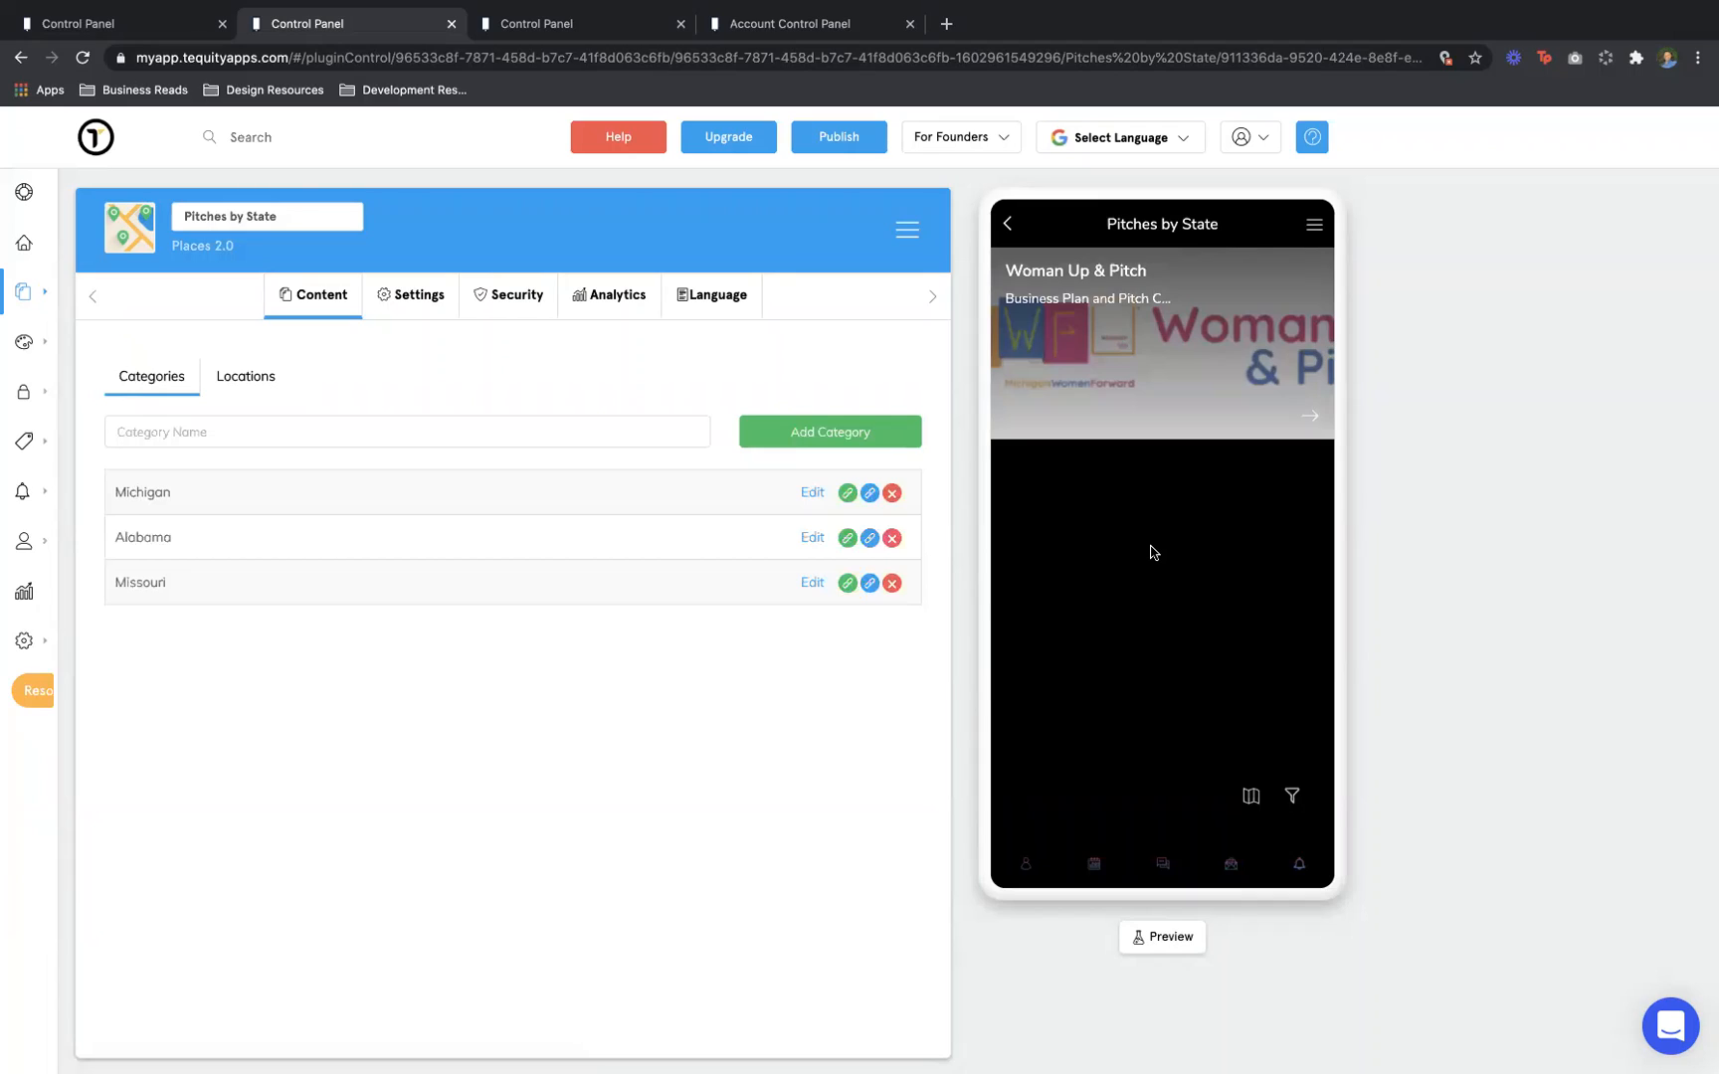
Open the Michigan Woman Up & Pitch entry, then back out twice to the Pitches folder
{"action": "left_click", "coordinate": [1146, 384]}
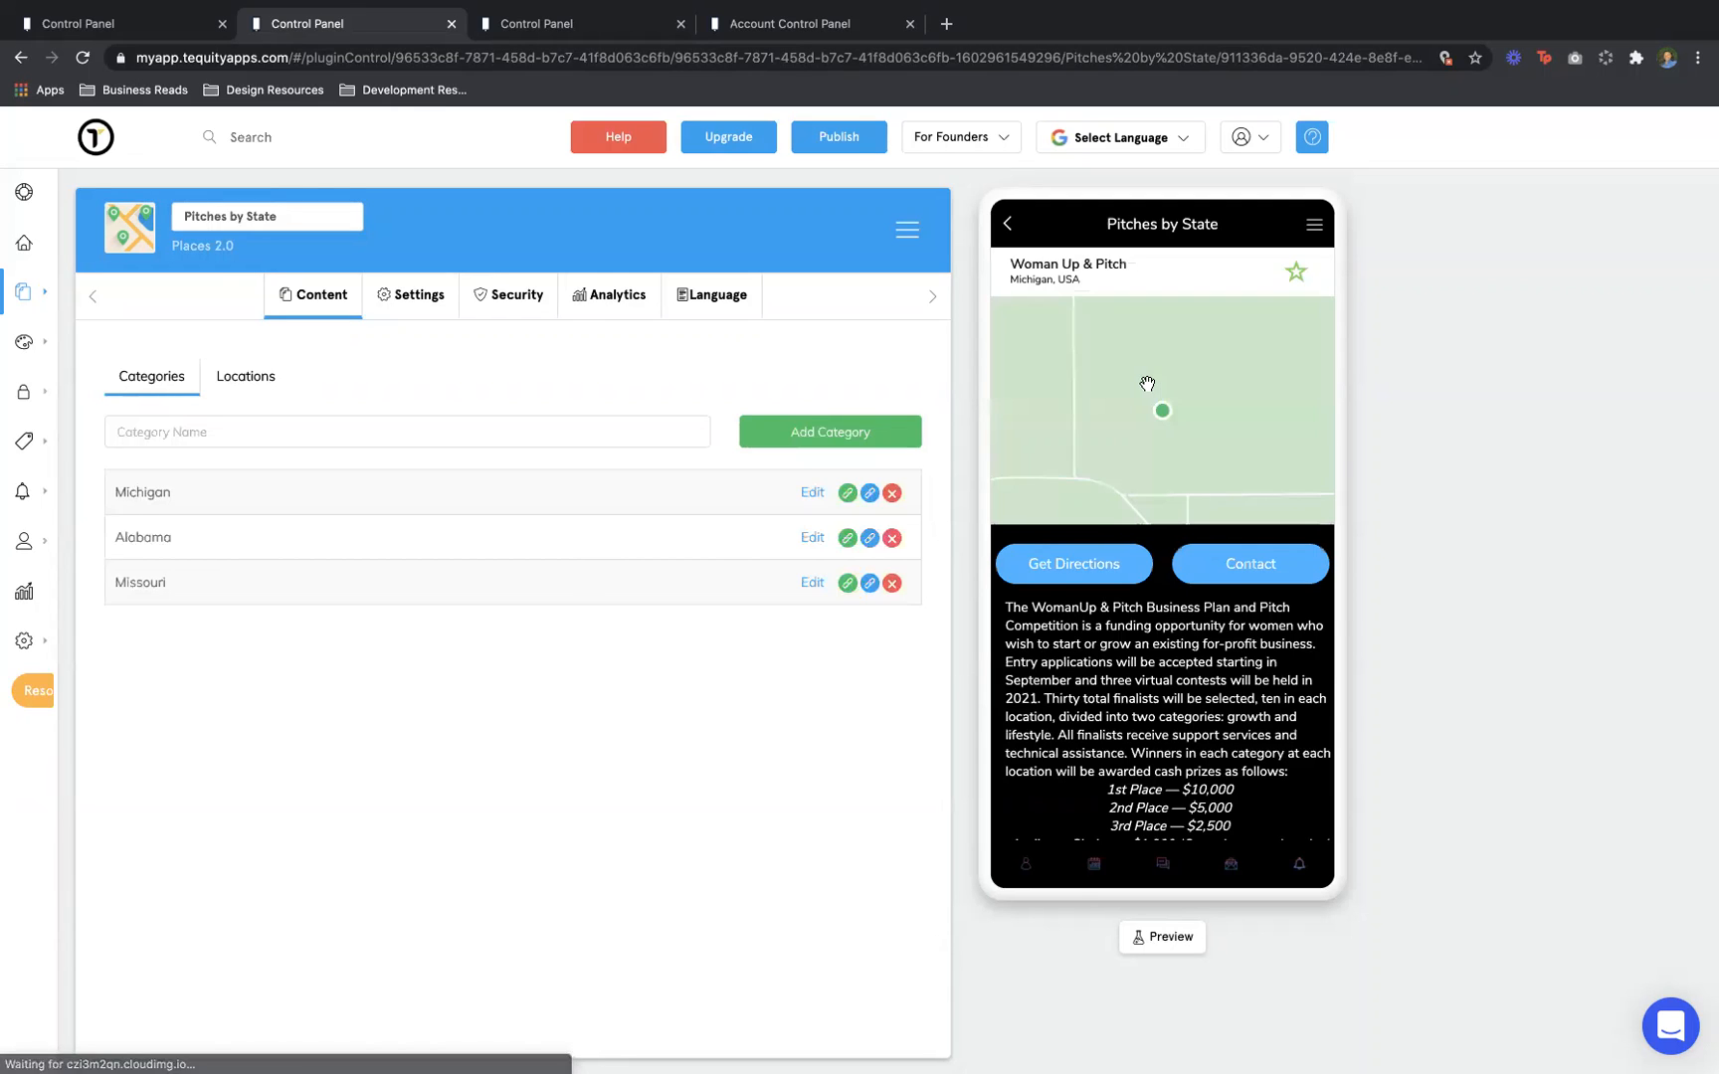
{"action": "left_click", "coordinate": [1007, 219]}
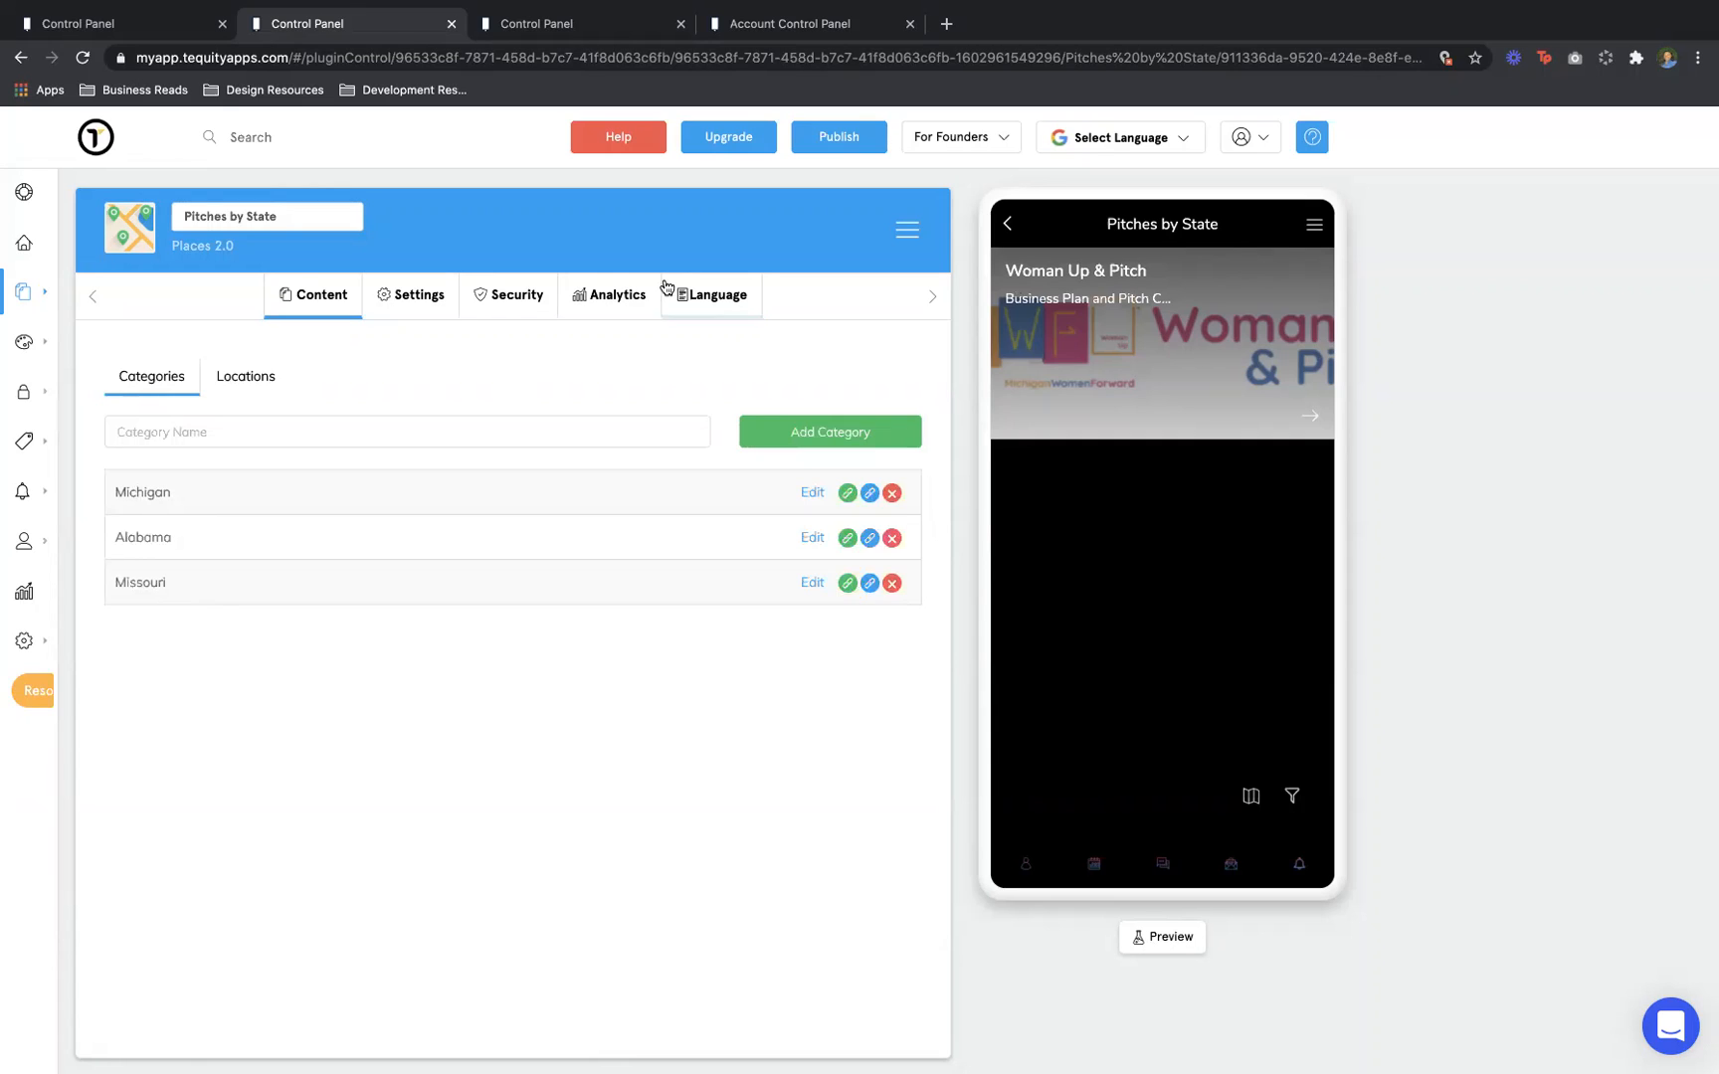
{"action": "left_click", "coordinate": [1011, 223]}
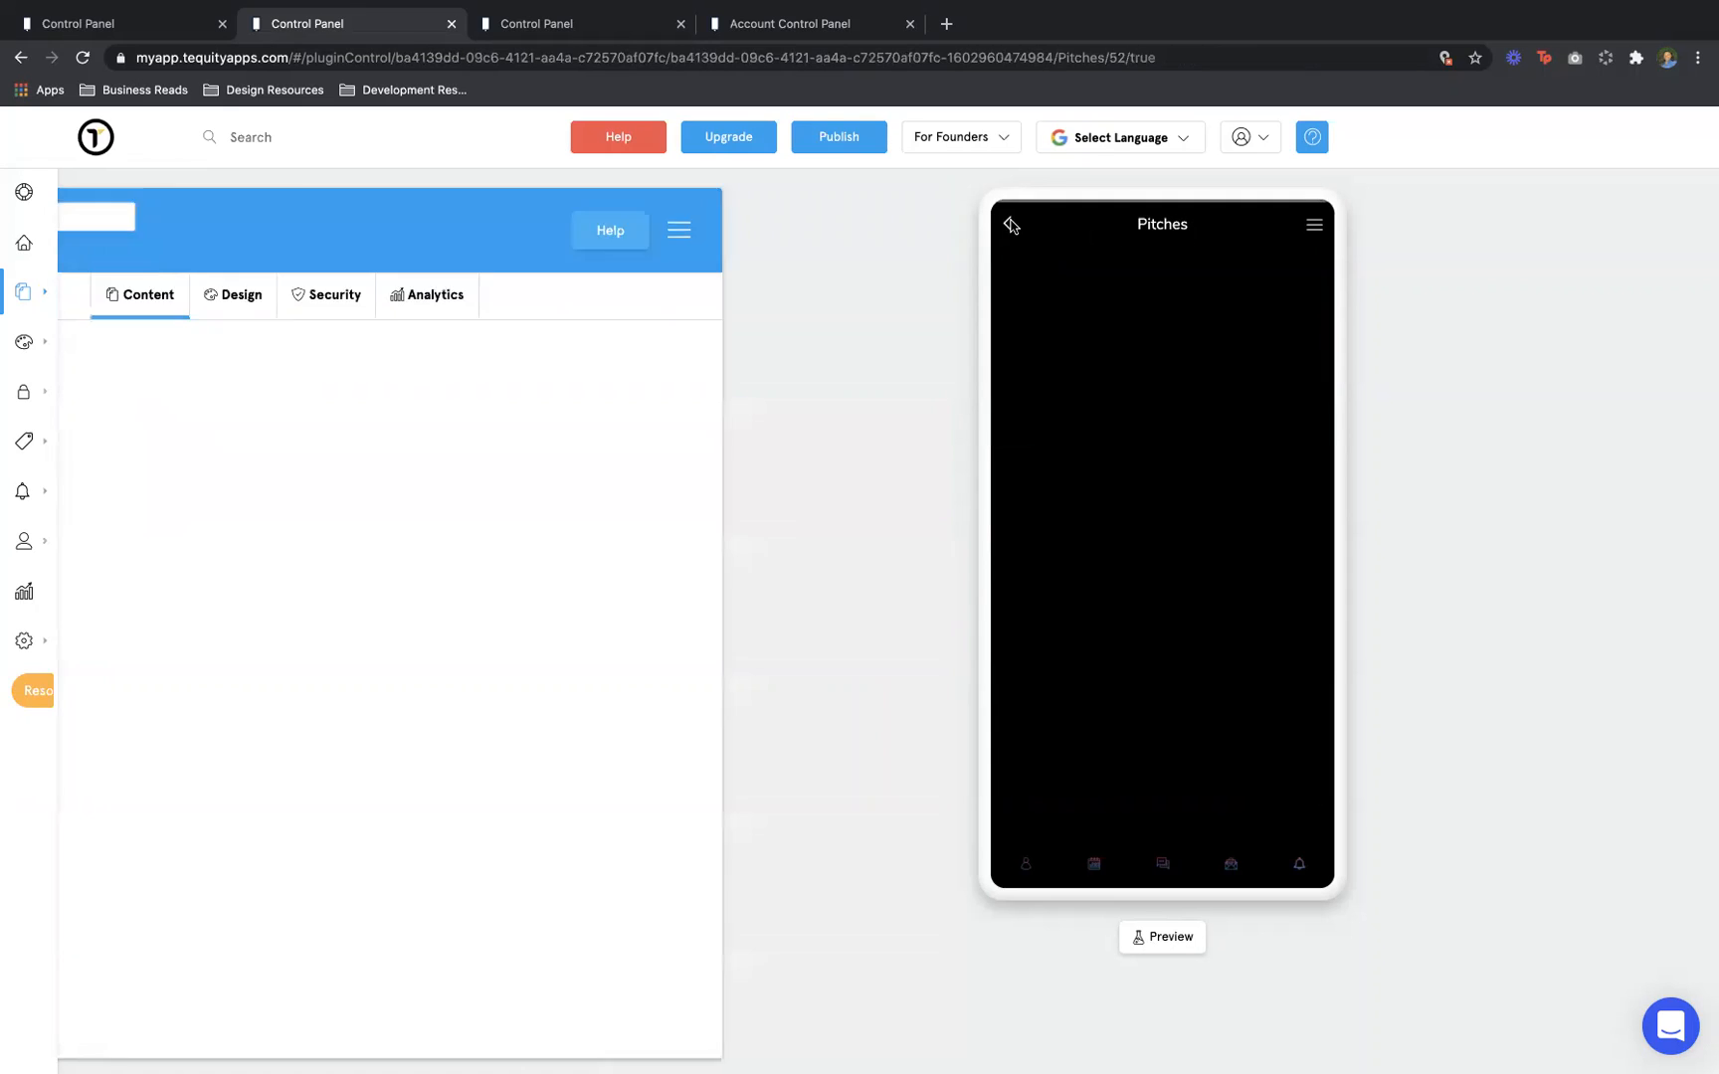
Open Pitches by Industry, search it for 'health', then return to the Pitches folder
{"action": "left_click", "coordinate": [1139, 591]}
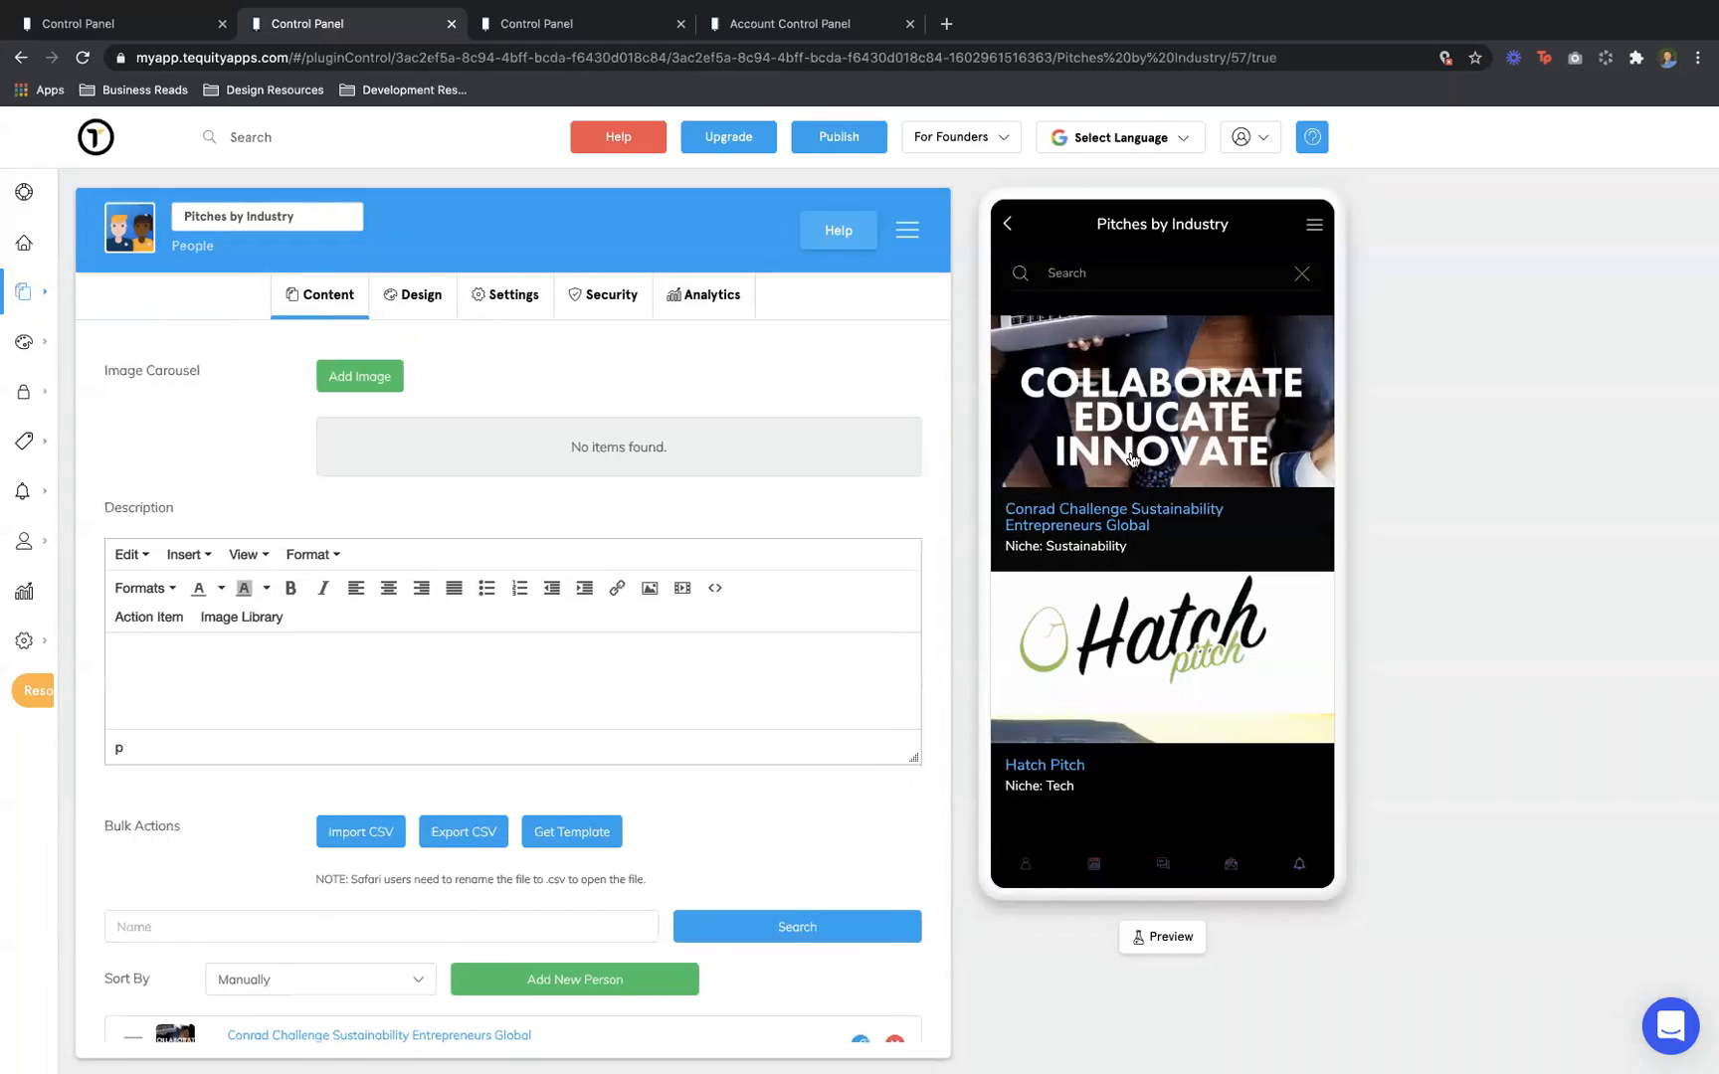
{"action": "scroll", "coordinate": [1132, 459], "scroll_direction": "down", "scroll_amount": 1}
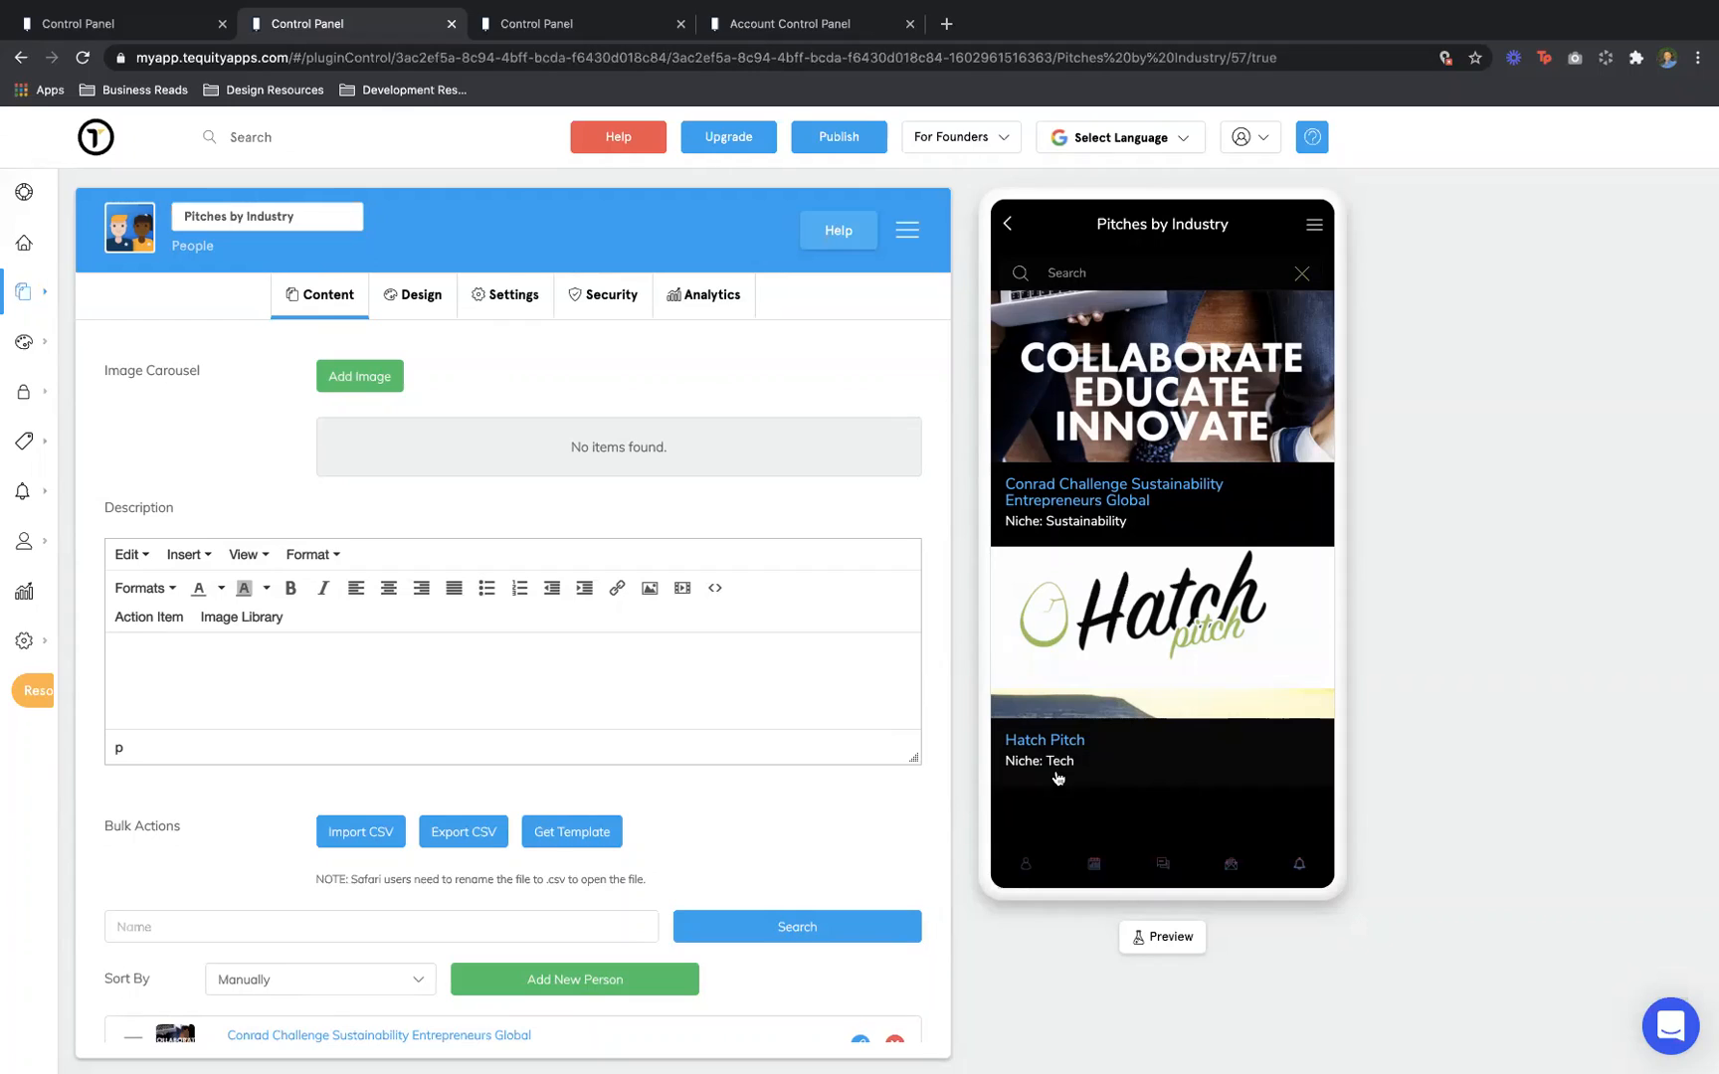
{"action": "left_click", "coordinate": [1058, 266]}
{"action": "type", "text": "health"}
{"action": "key", "text": "Return"}
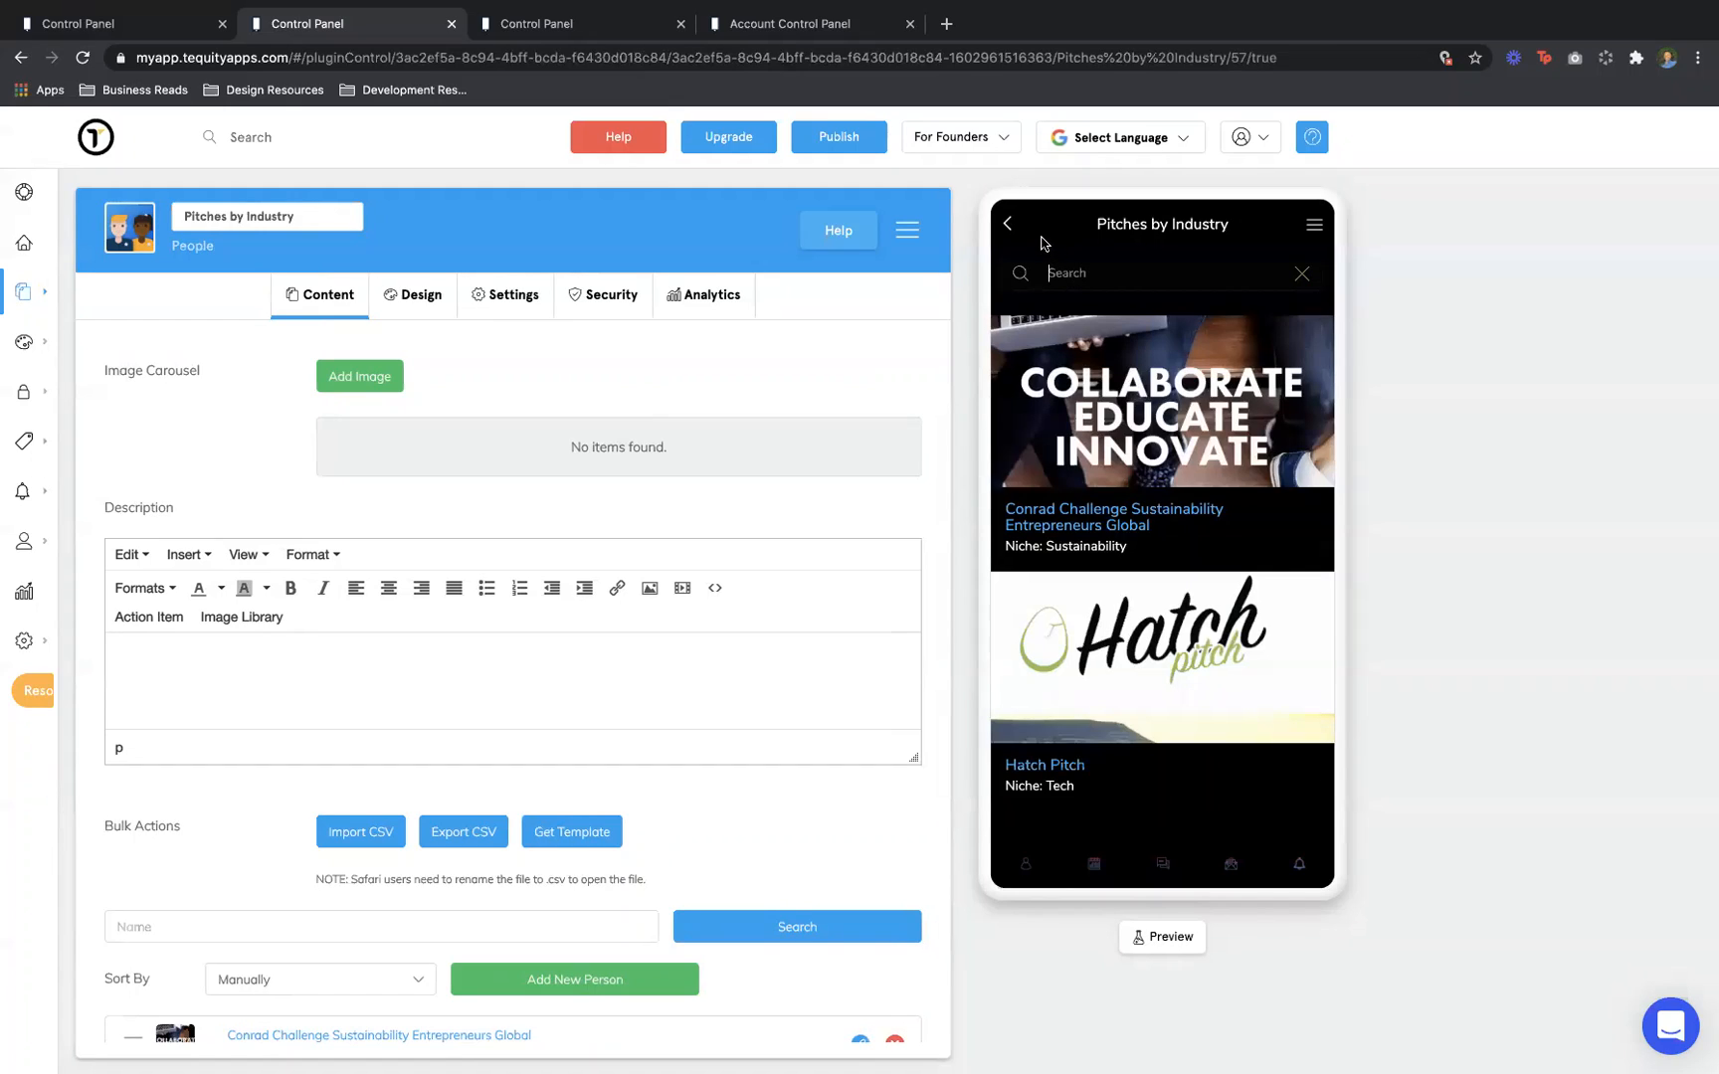
{"action": "left_click", "coordinate": [1006, 223]}
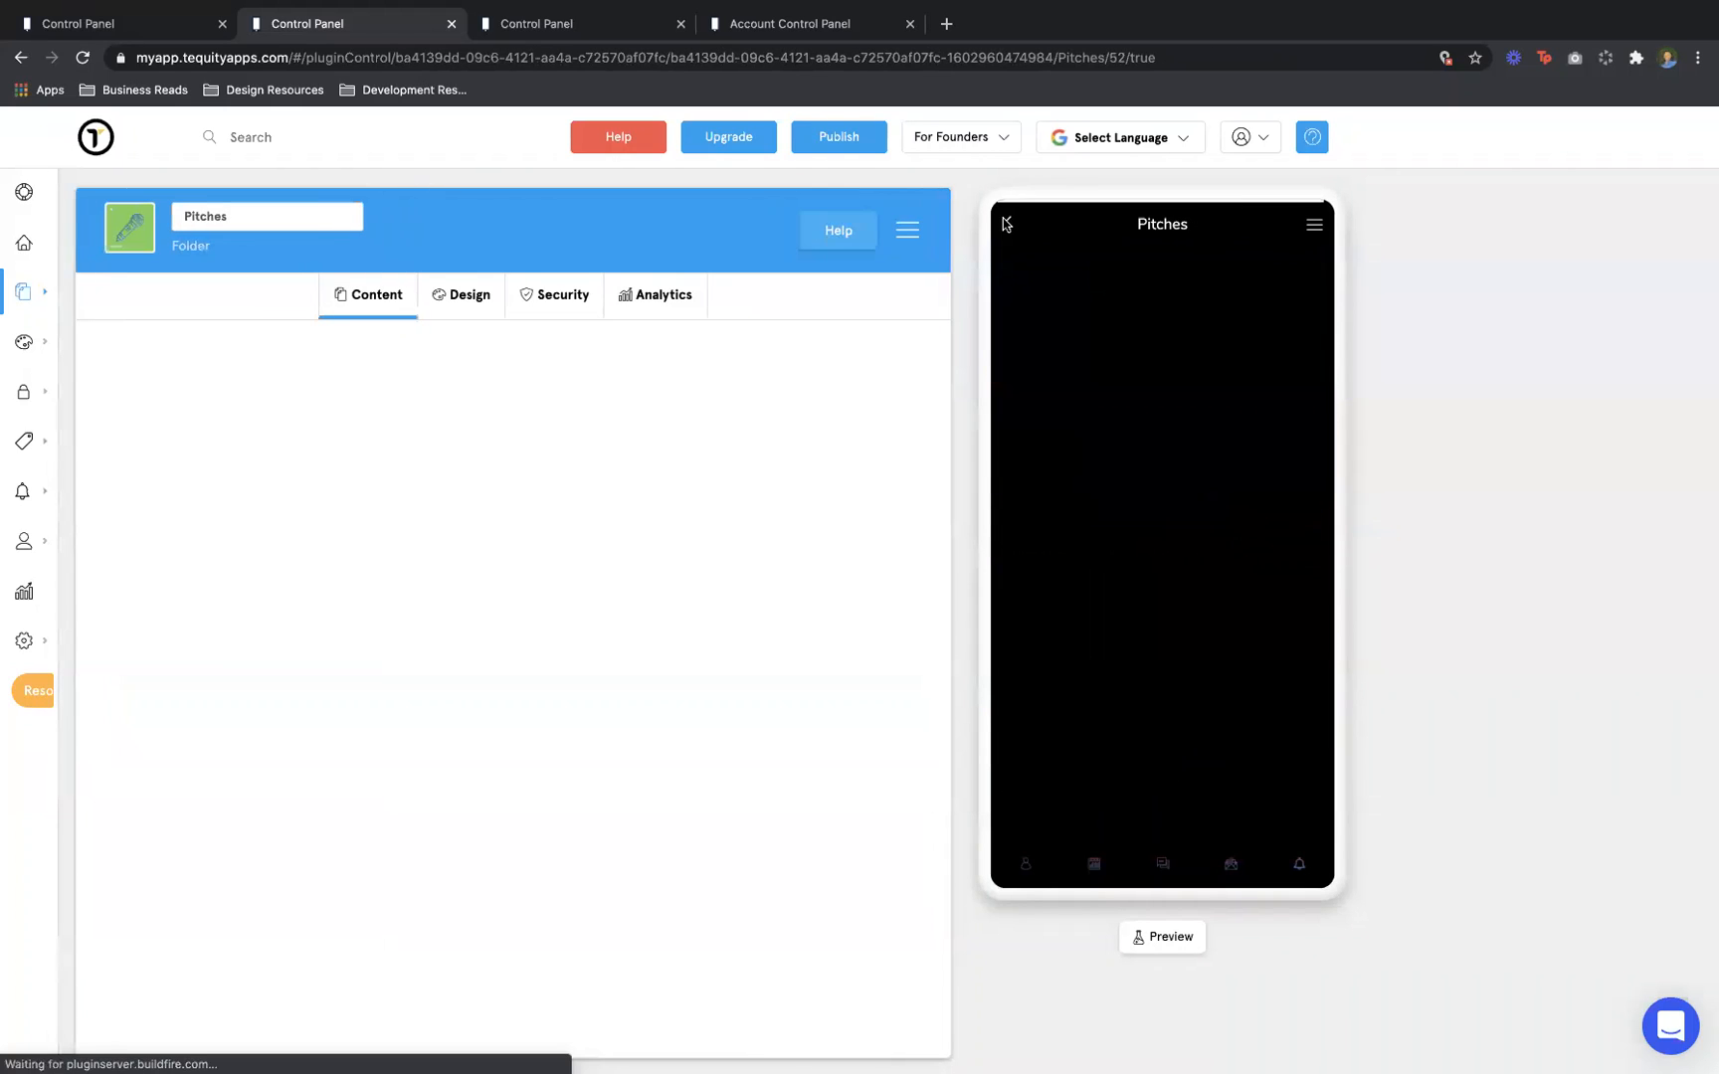
Open the Investment Opportunities page and its January Ventures entry, then return to the home screen
{"action": "left_click", "coordinate": [1005, 223]}
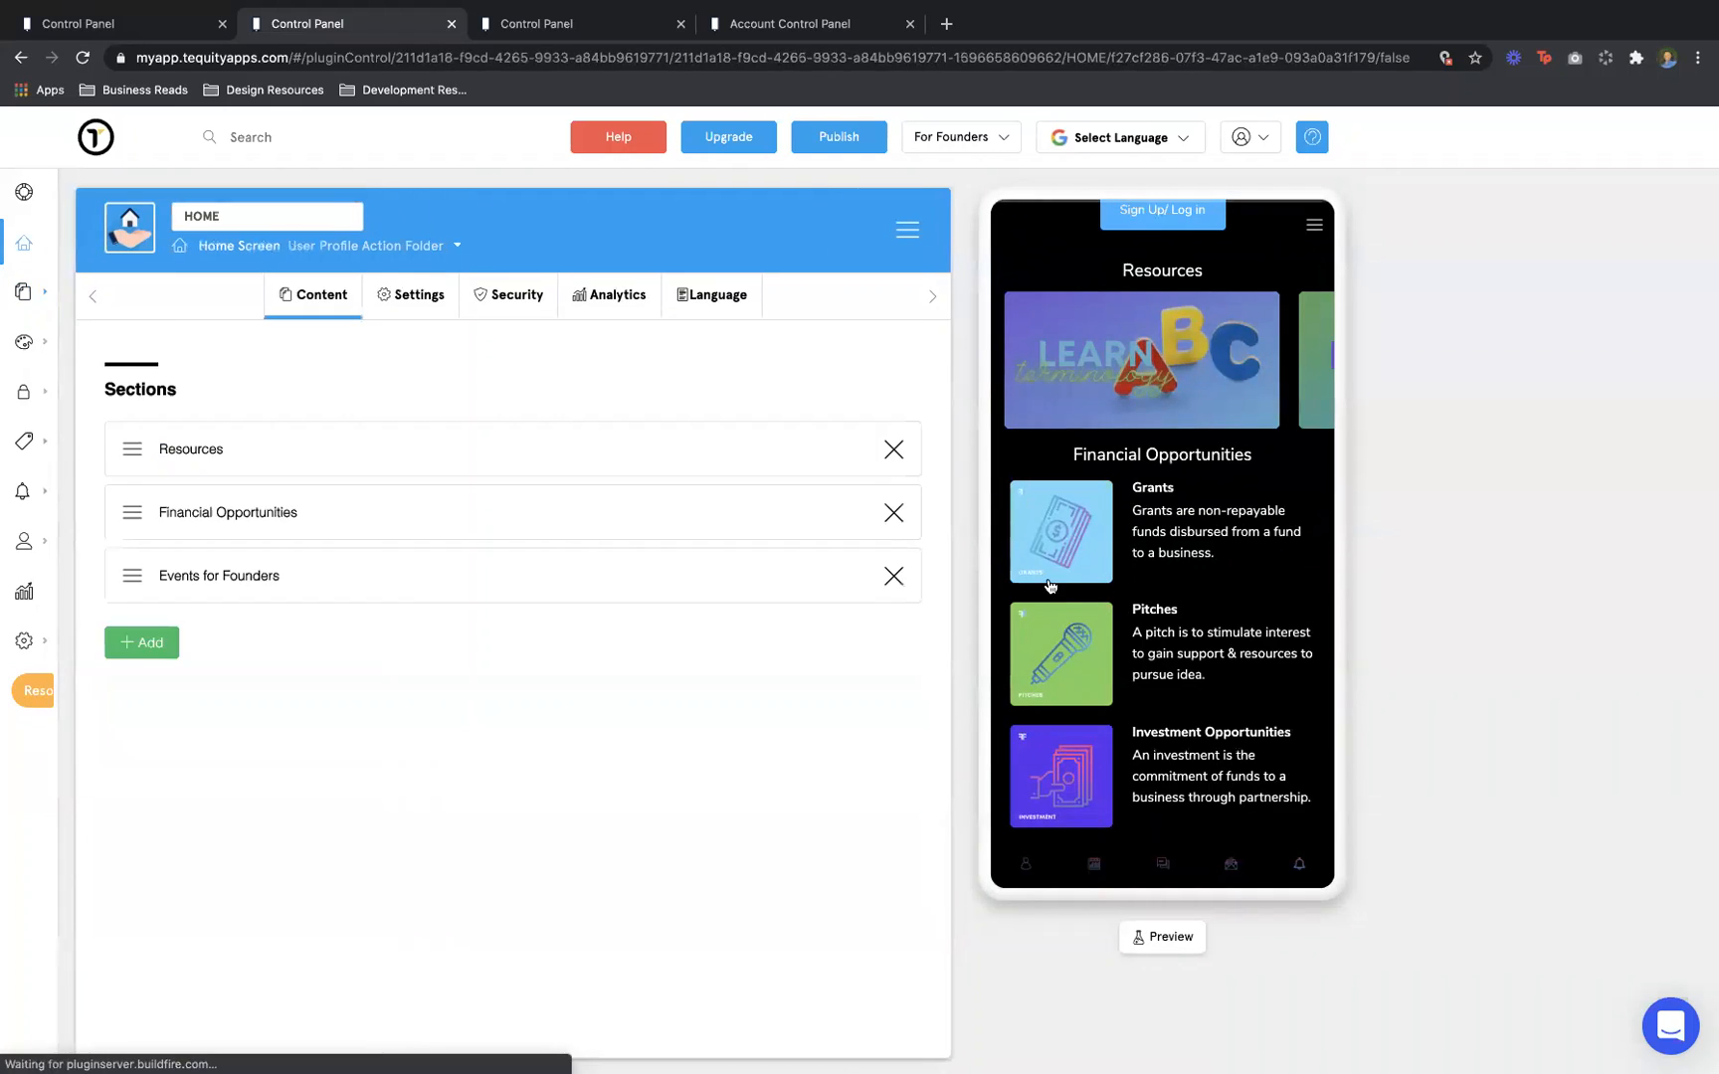
{"action": "scroll", "coordinate": [1050, 586], "scroll_direction": "down", "scroll_amount": 3}
{"action": "left_click", "coordinate": [1110, 575]}
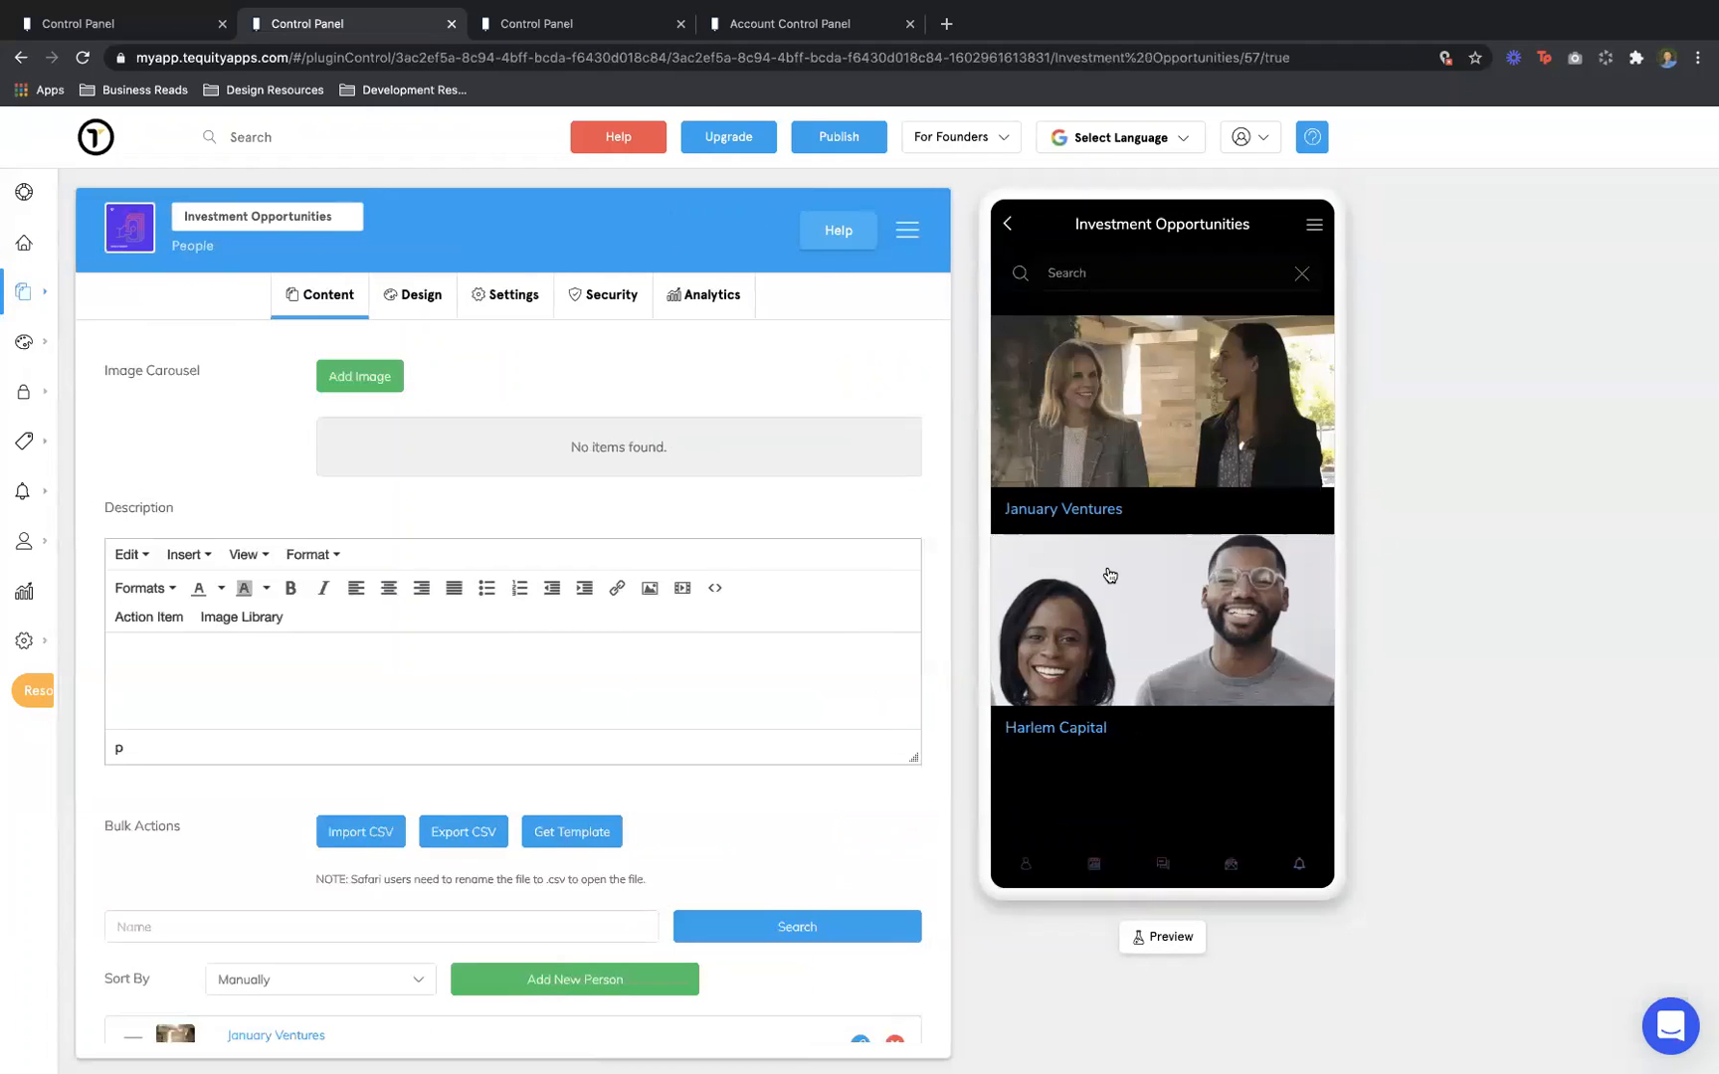
{"action": "left_click", "coordinate": [1114, 441]}
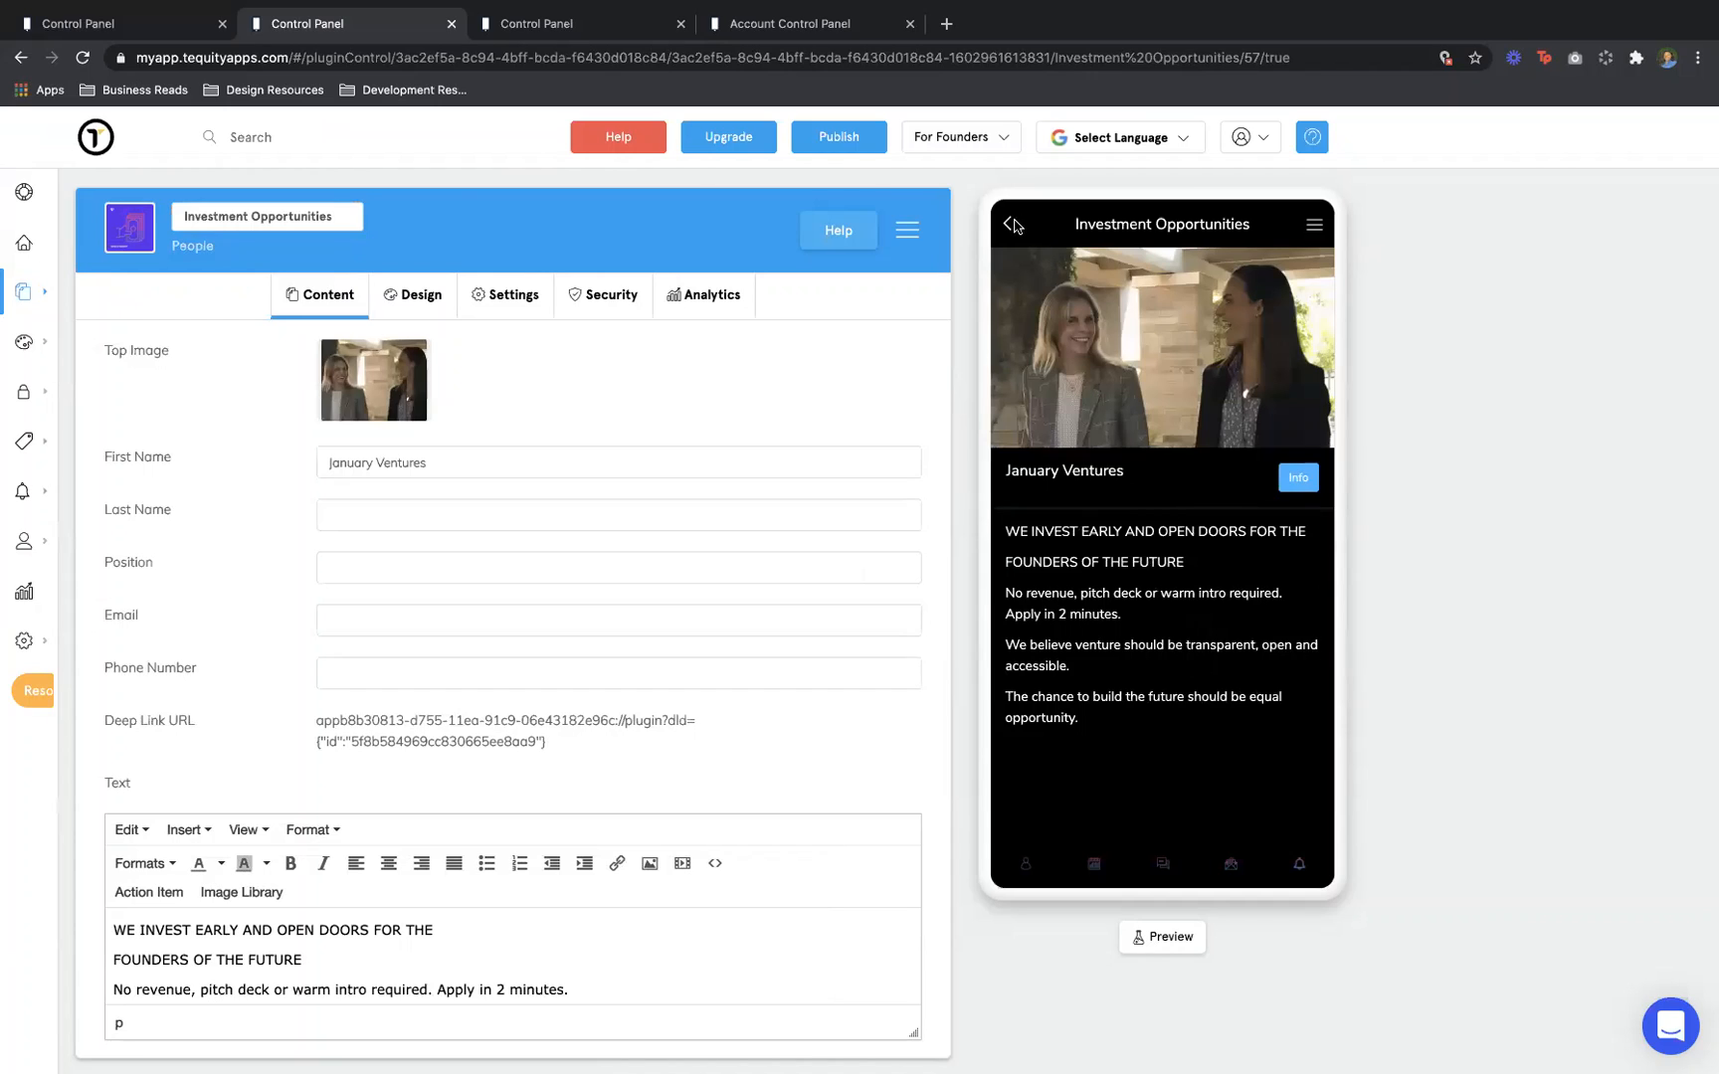
{"action": "left_click", "coordinate": [410, 294]}
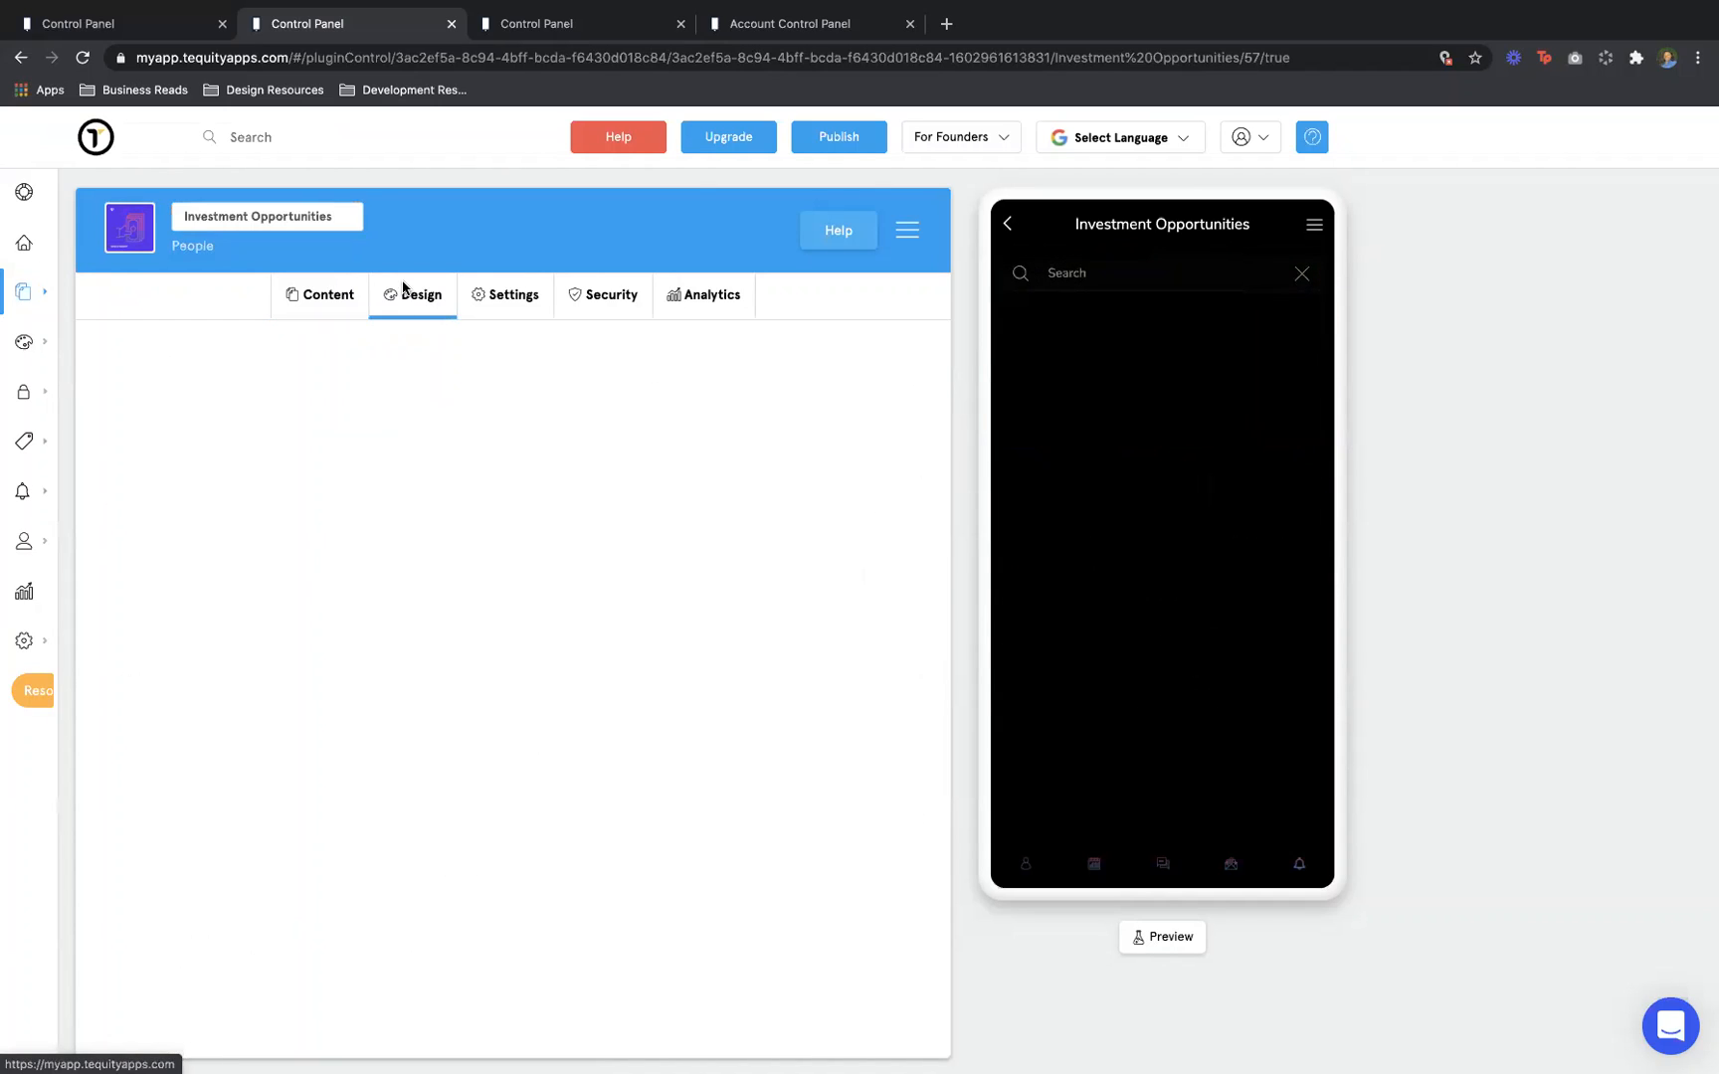
{"action": "left_click", "coordinate": [1007, 224]}
Give Investment Opportunities the compact small-thumbnail List Layout, then go back to the home screen
{"action": "left_click", "coordinate": [1090, 589]}
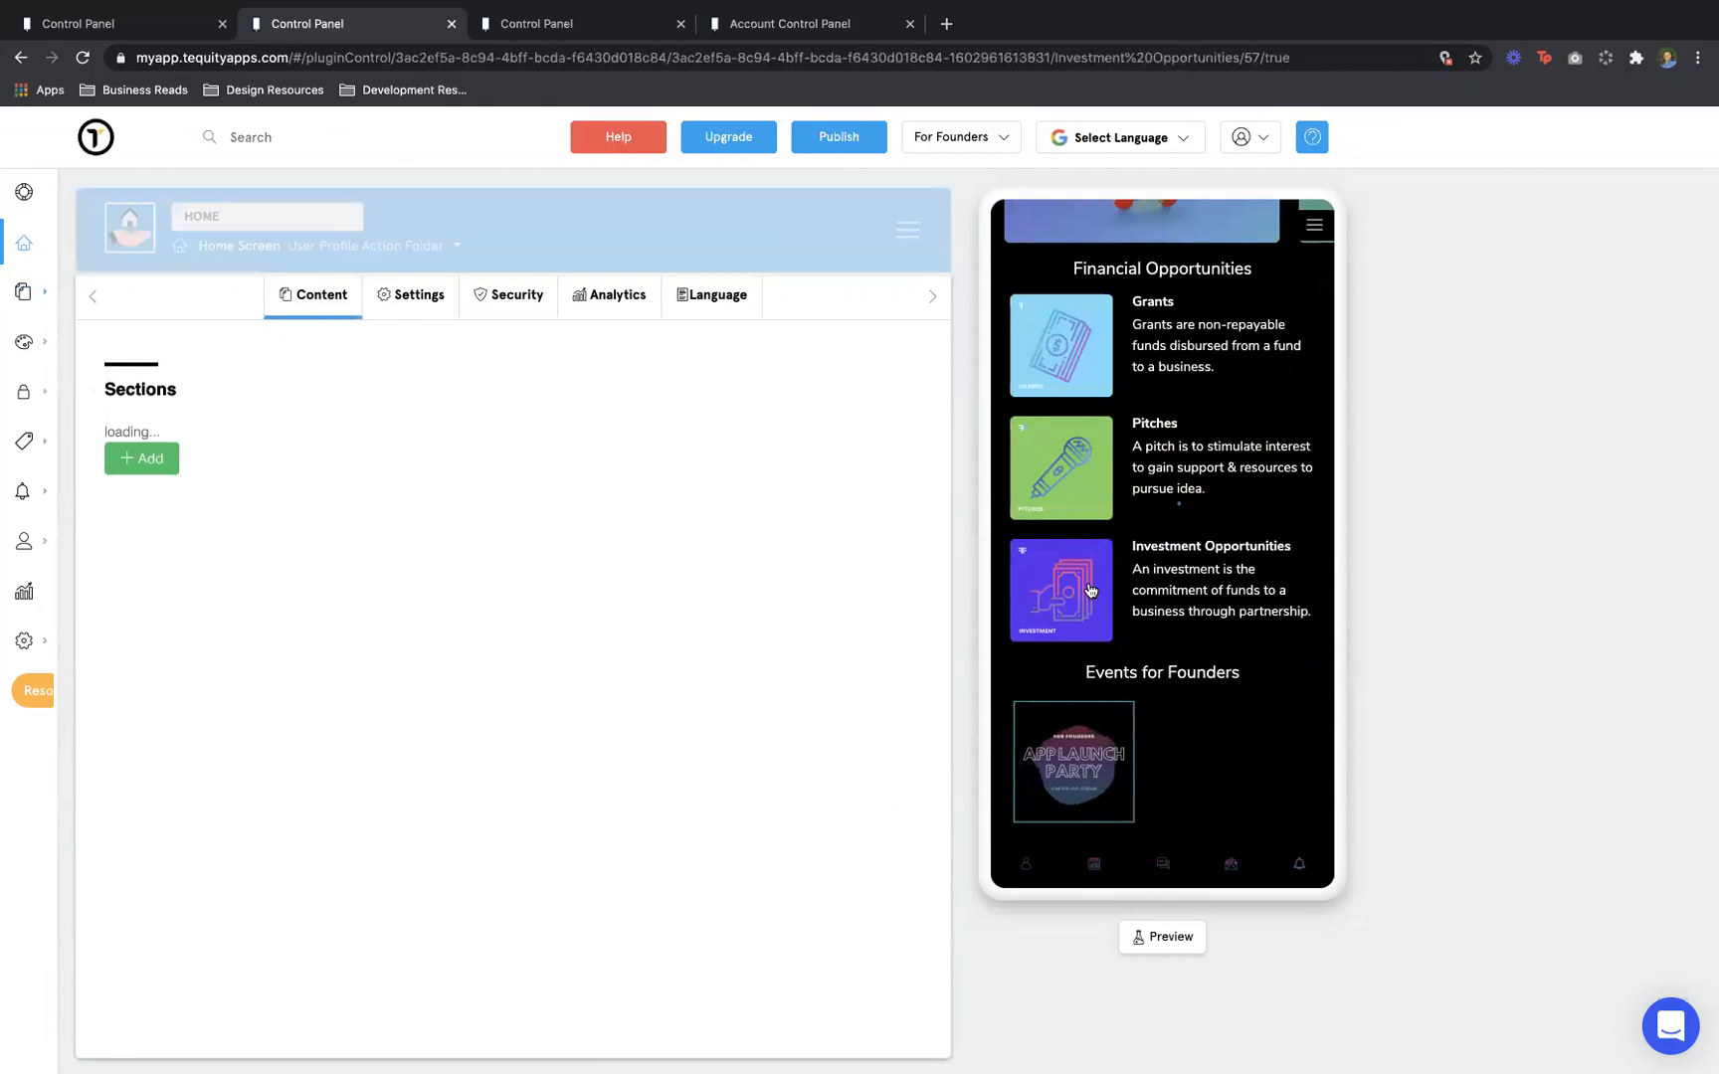
{"action": "left_click", "coordinate": [398, 314]}
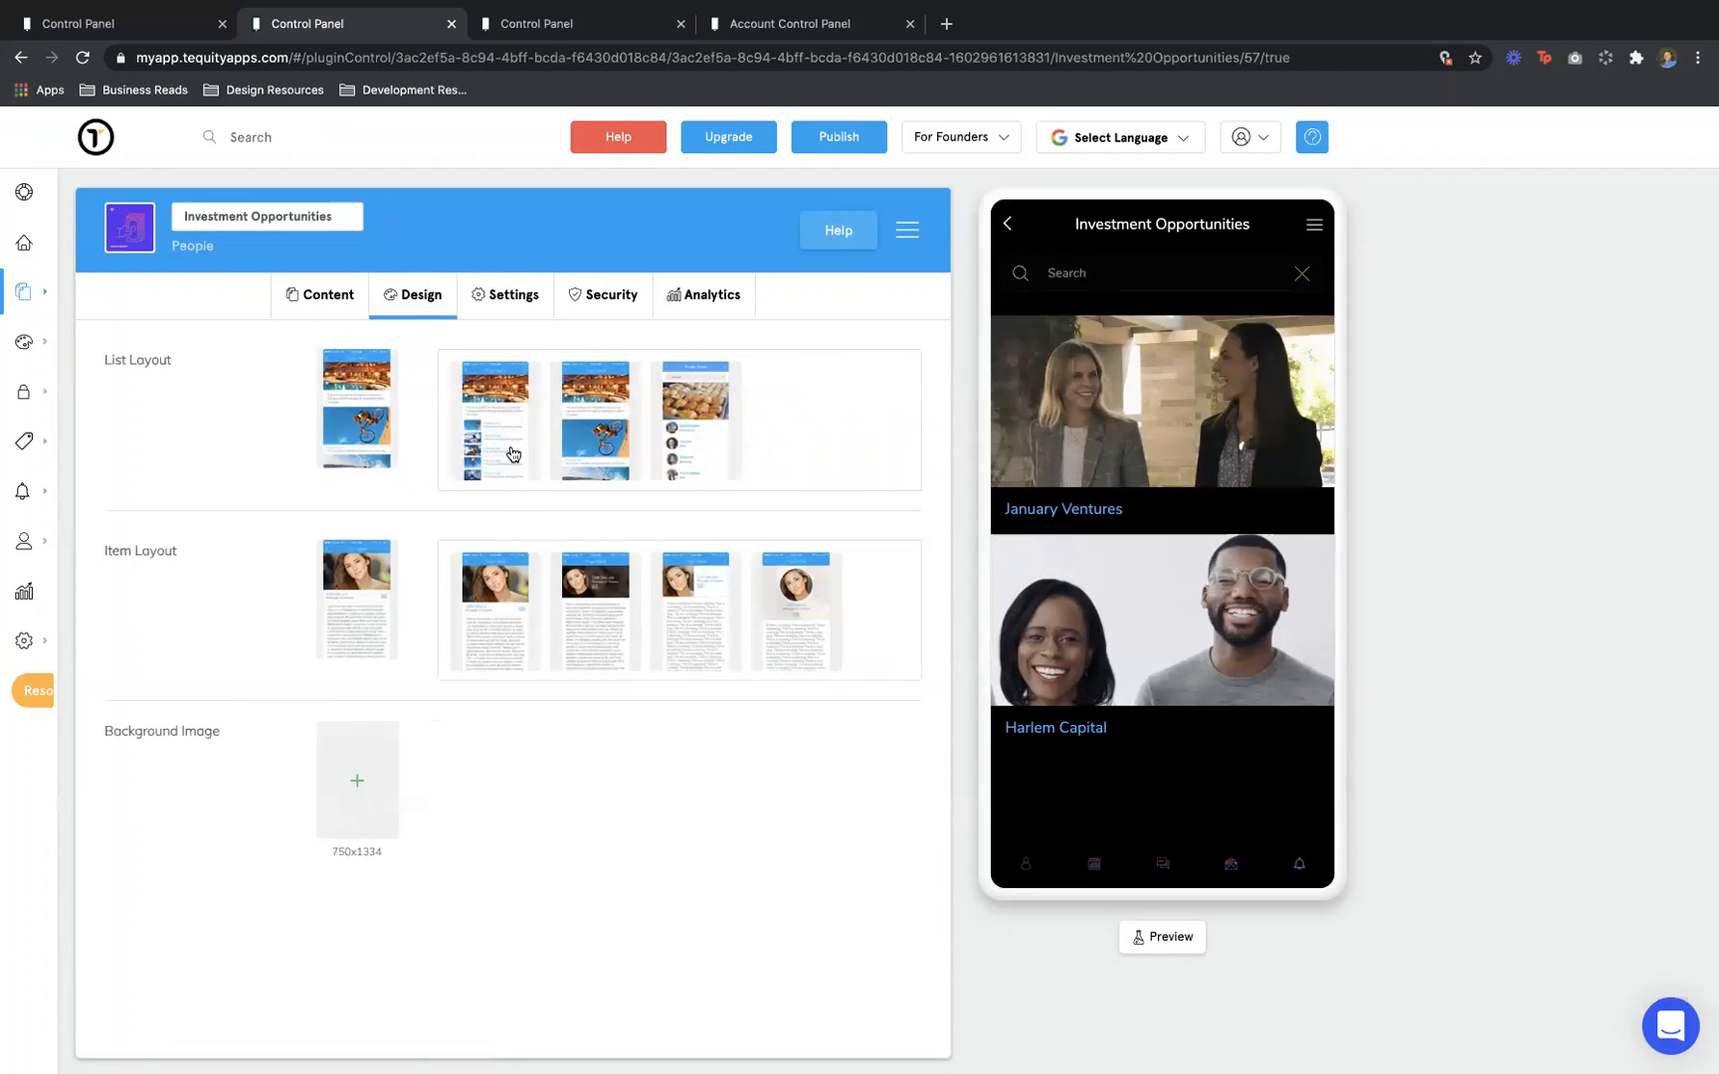
{"action": "left_click", "coordinate": [513, 454]}
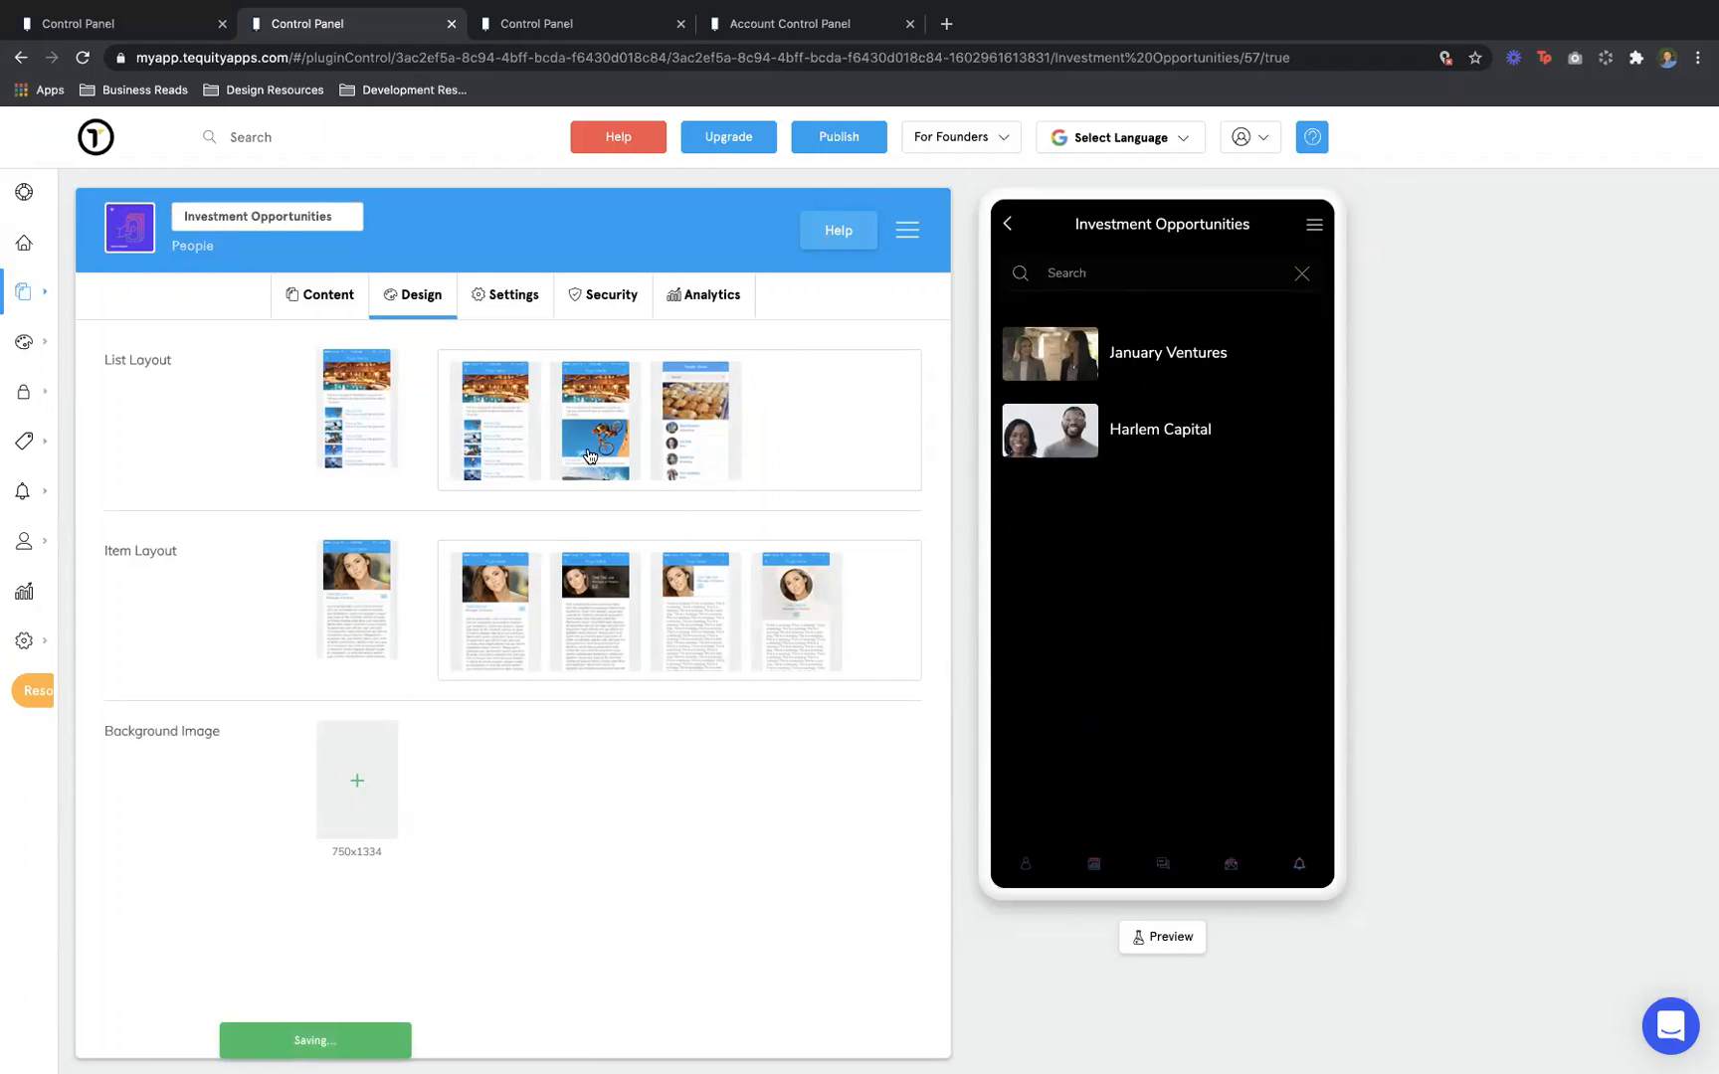
{"action": "left_click", "coordinate": [686, 447]}
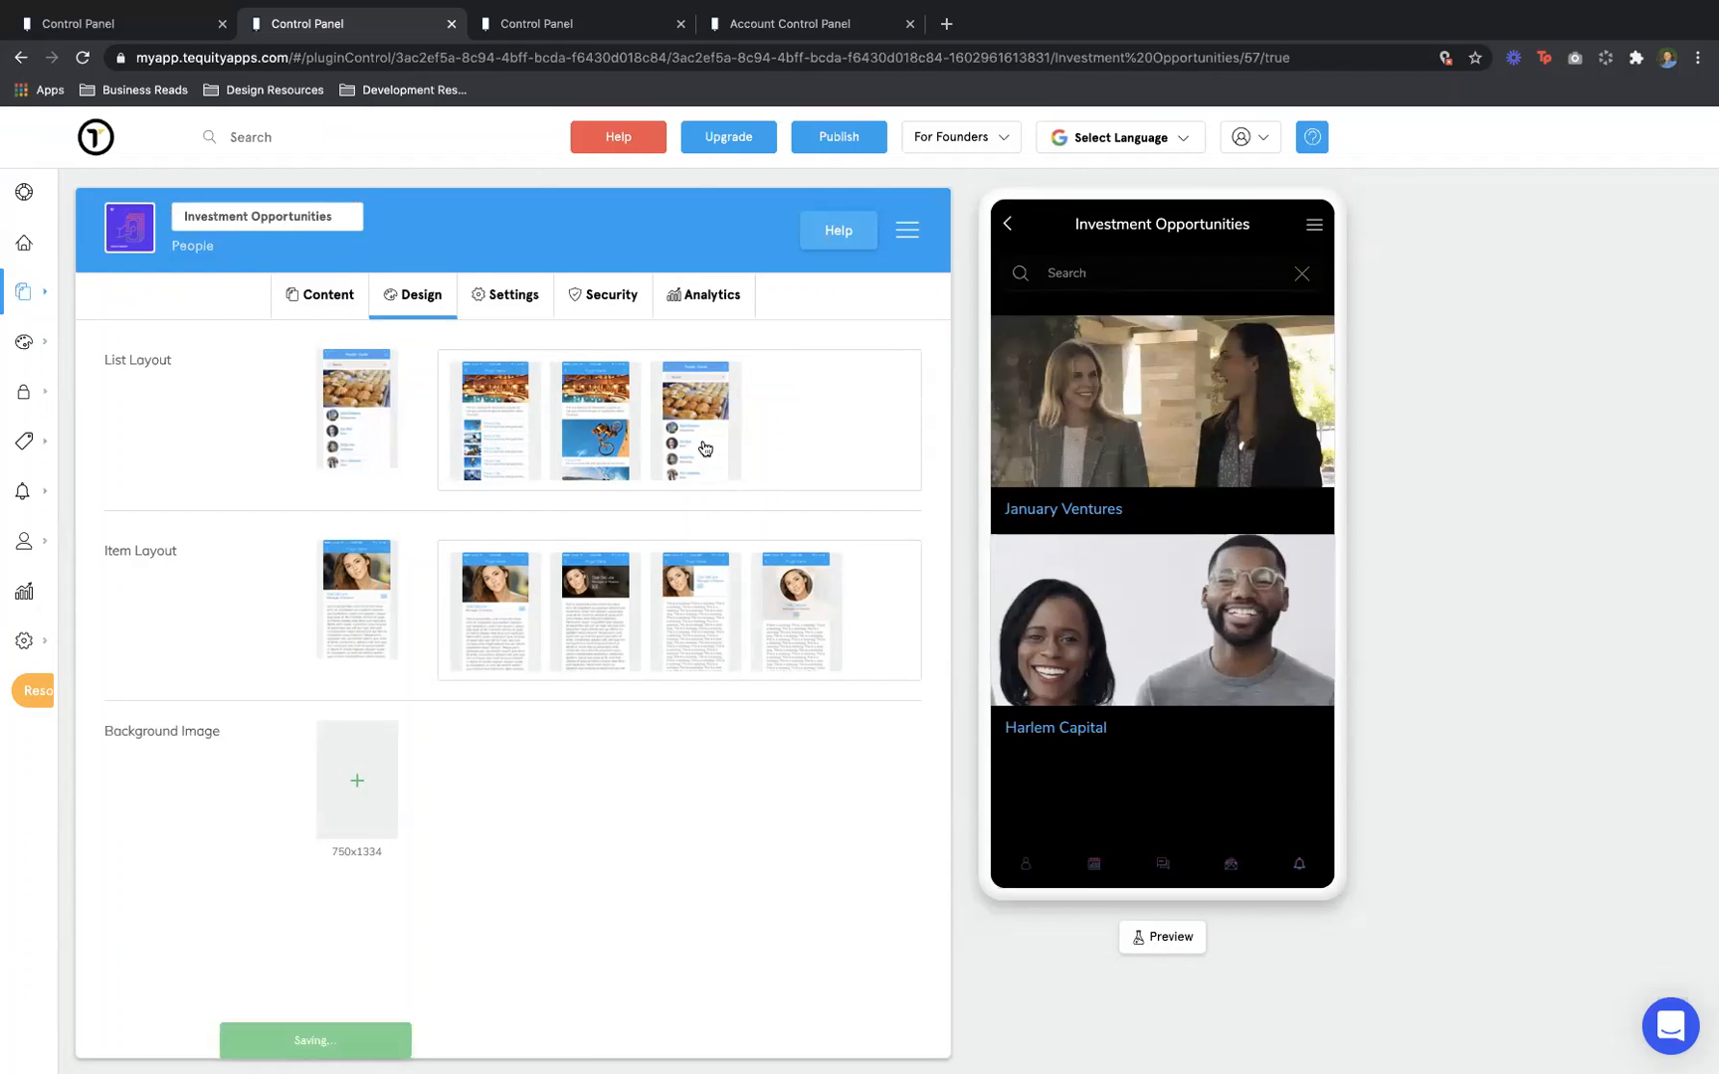
{"action": "left_click", "coordinate": [489, 434]}
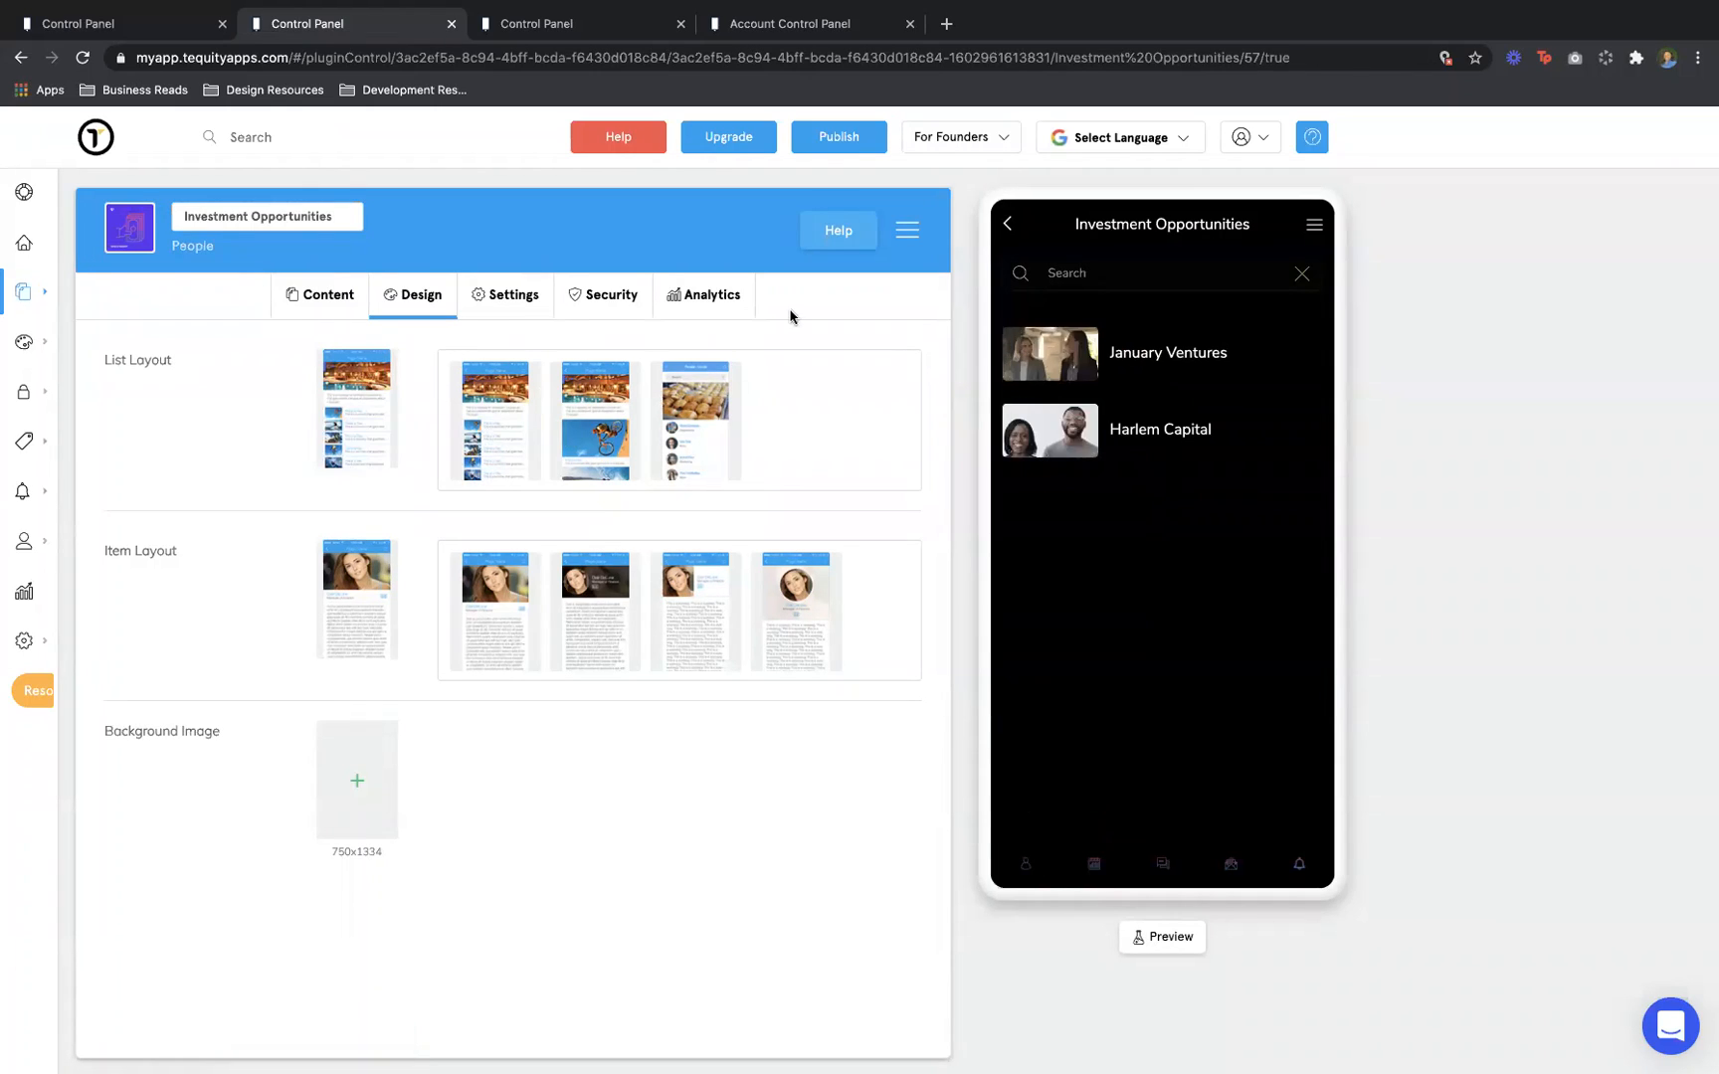
{"action": "left_click", "coordinate": [1013, 226]}
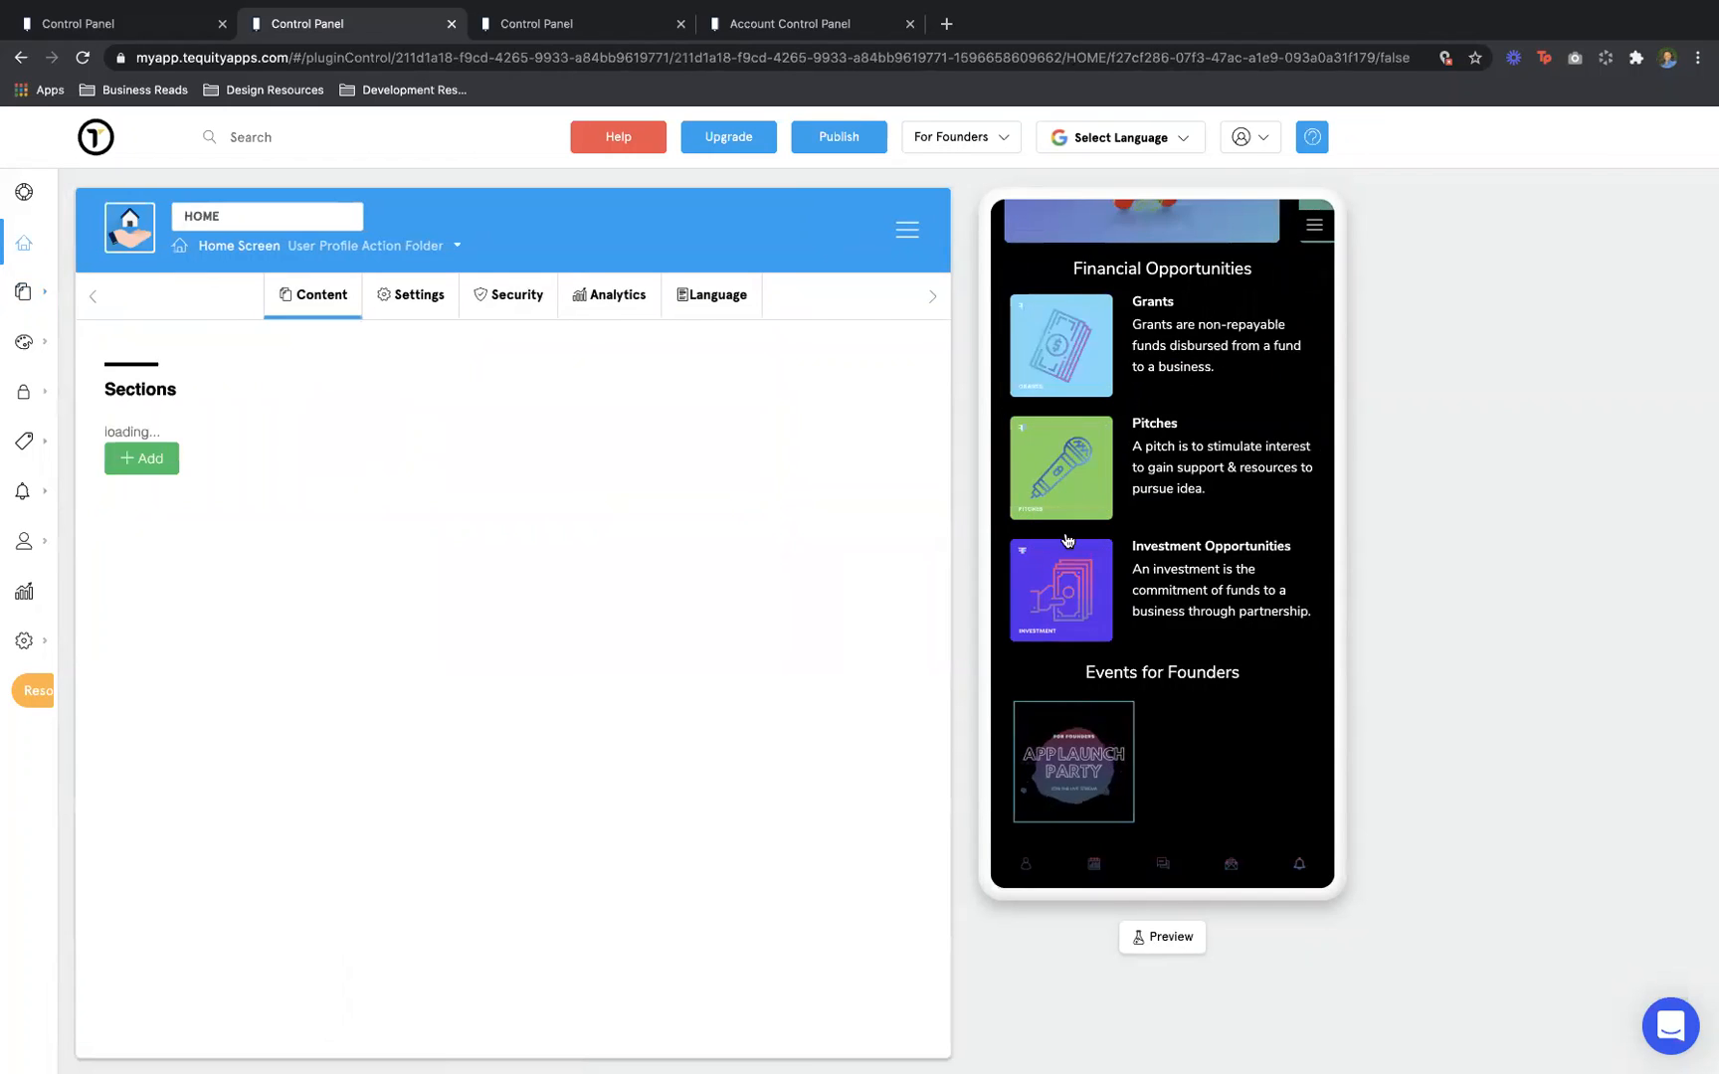
From App Components > My Features, go to page 5 and open the Founder Hang Out folder
{"action": "scroll", "coordinate": [1068, 542], "scroll_direction": "up", "scroll_amount": 1}
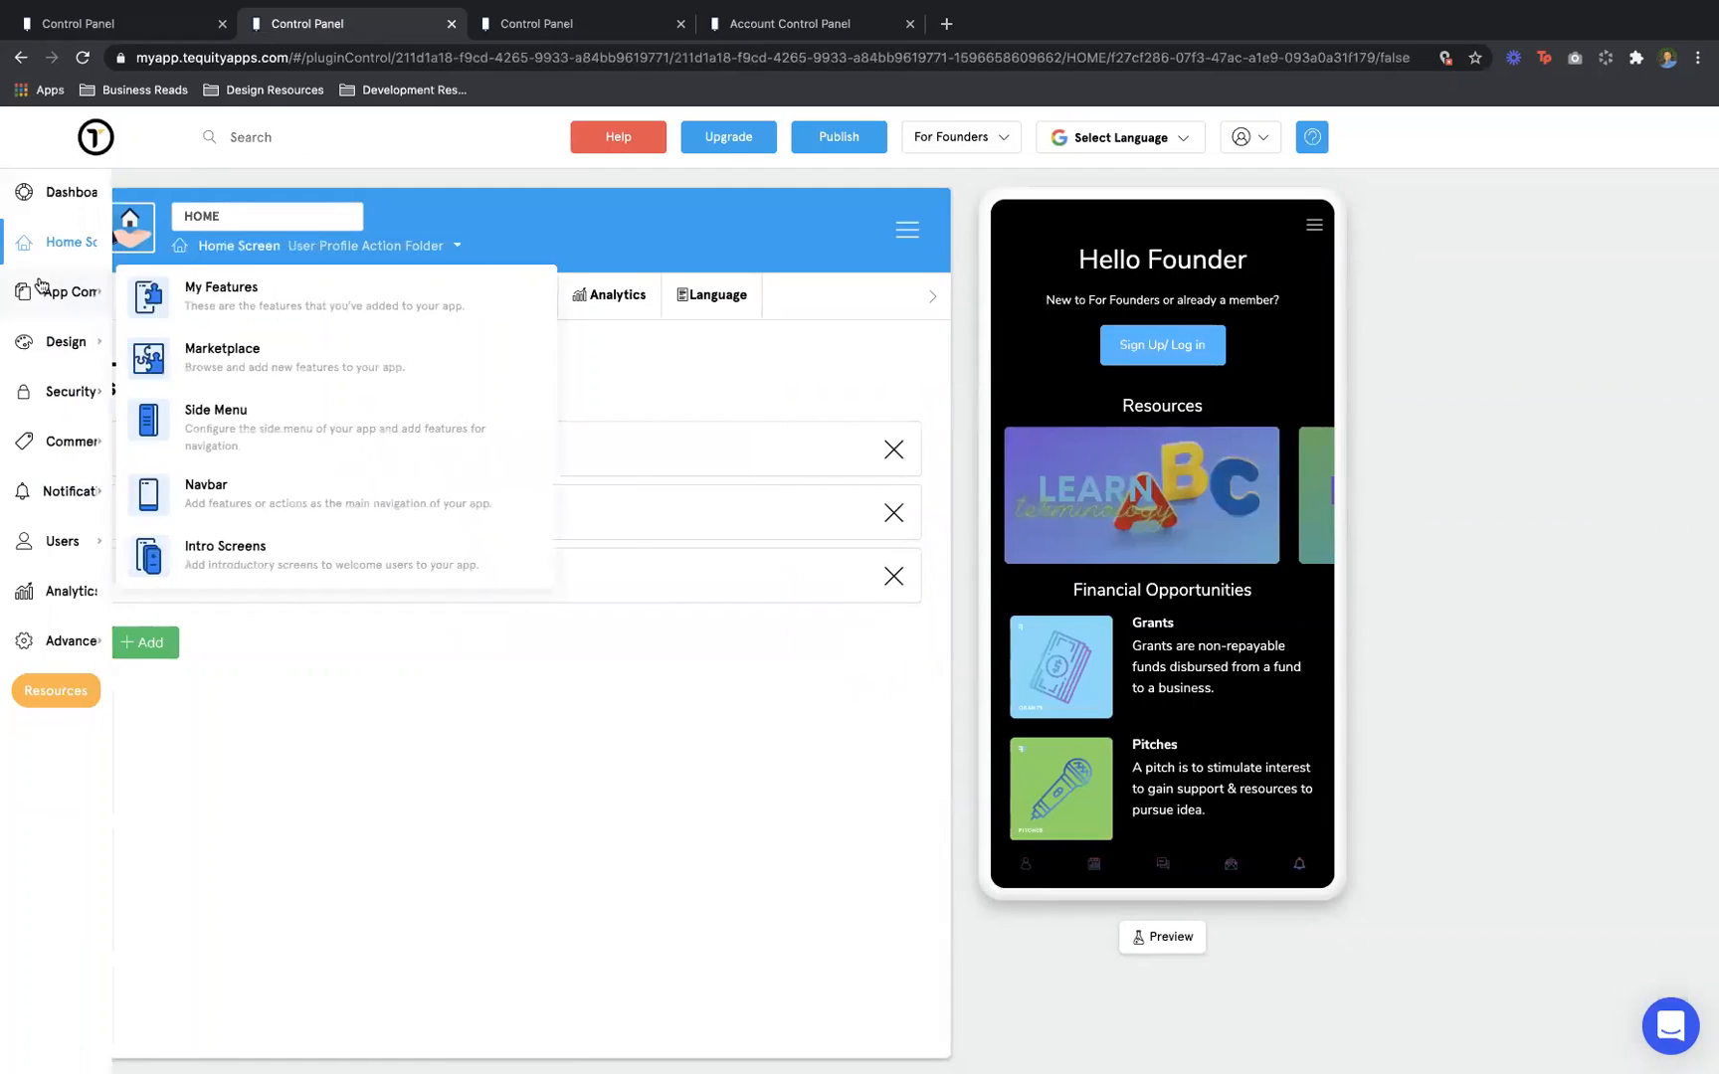
{"action": "mouse_move", "coordinate": [165, 338]}
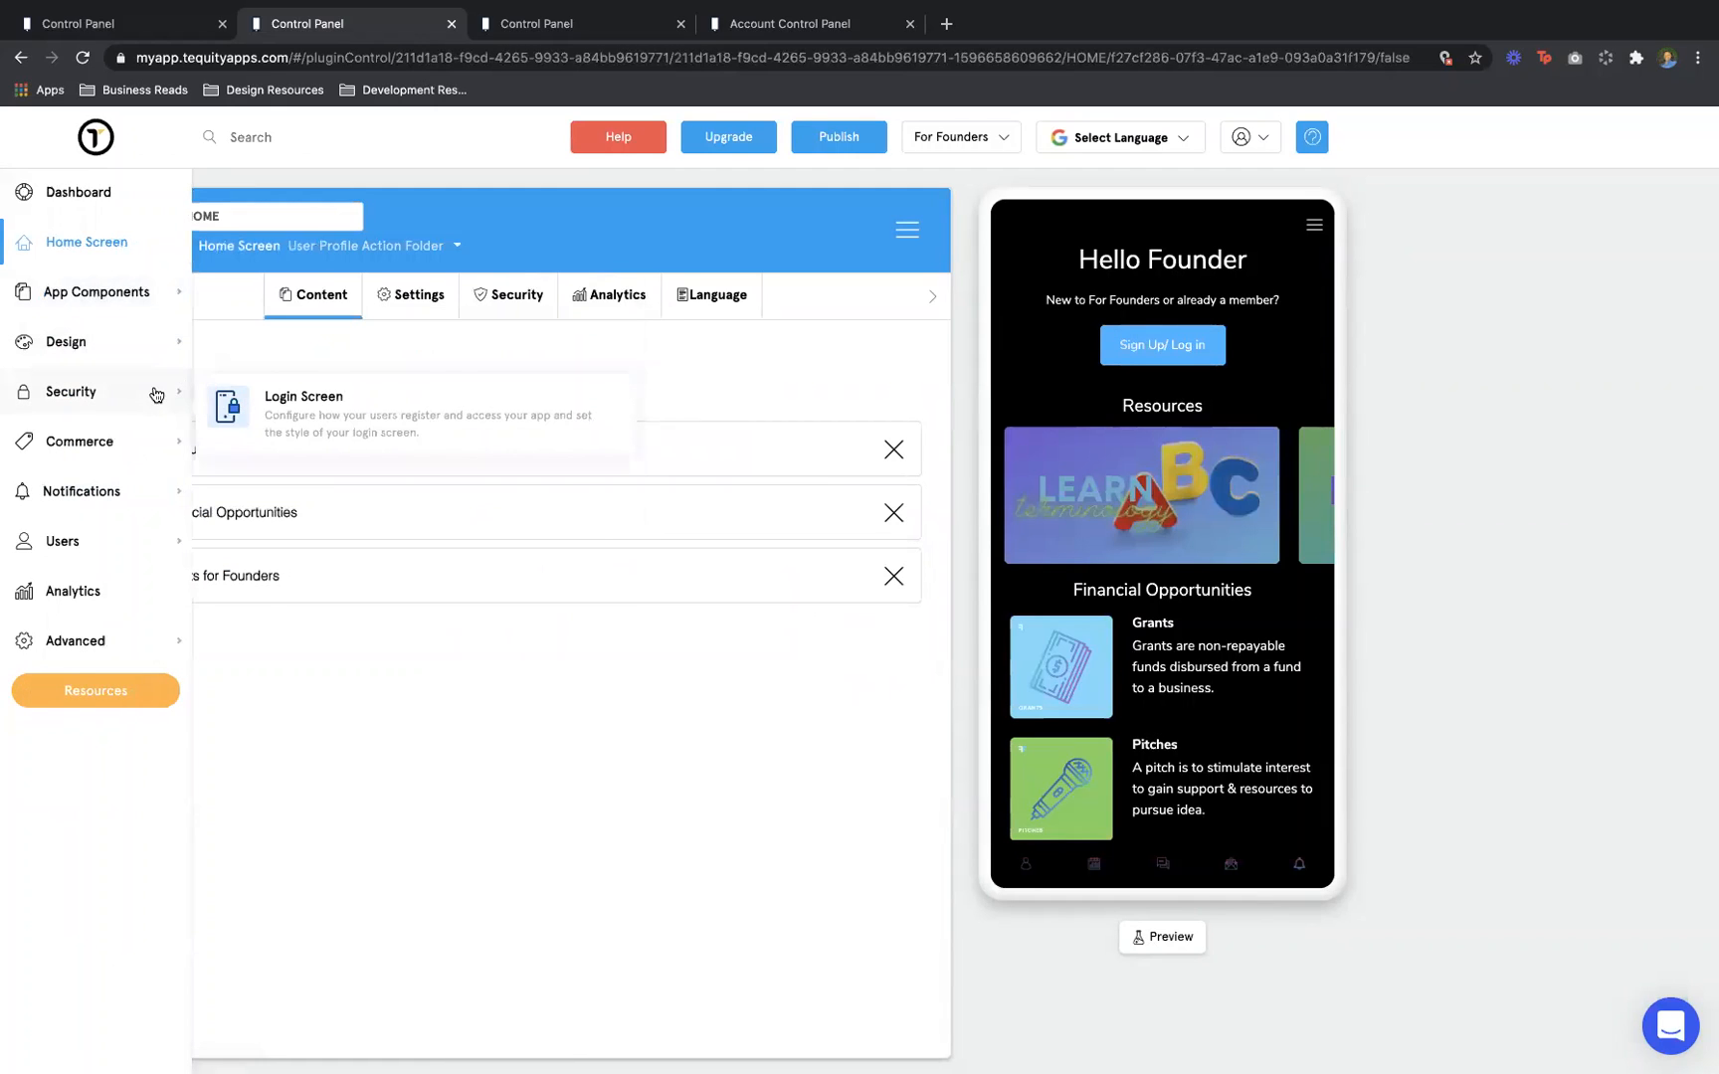
{"action": "mouse_move", "coordinate": [172, 295]}
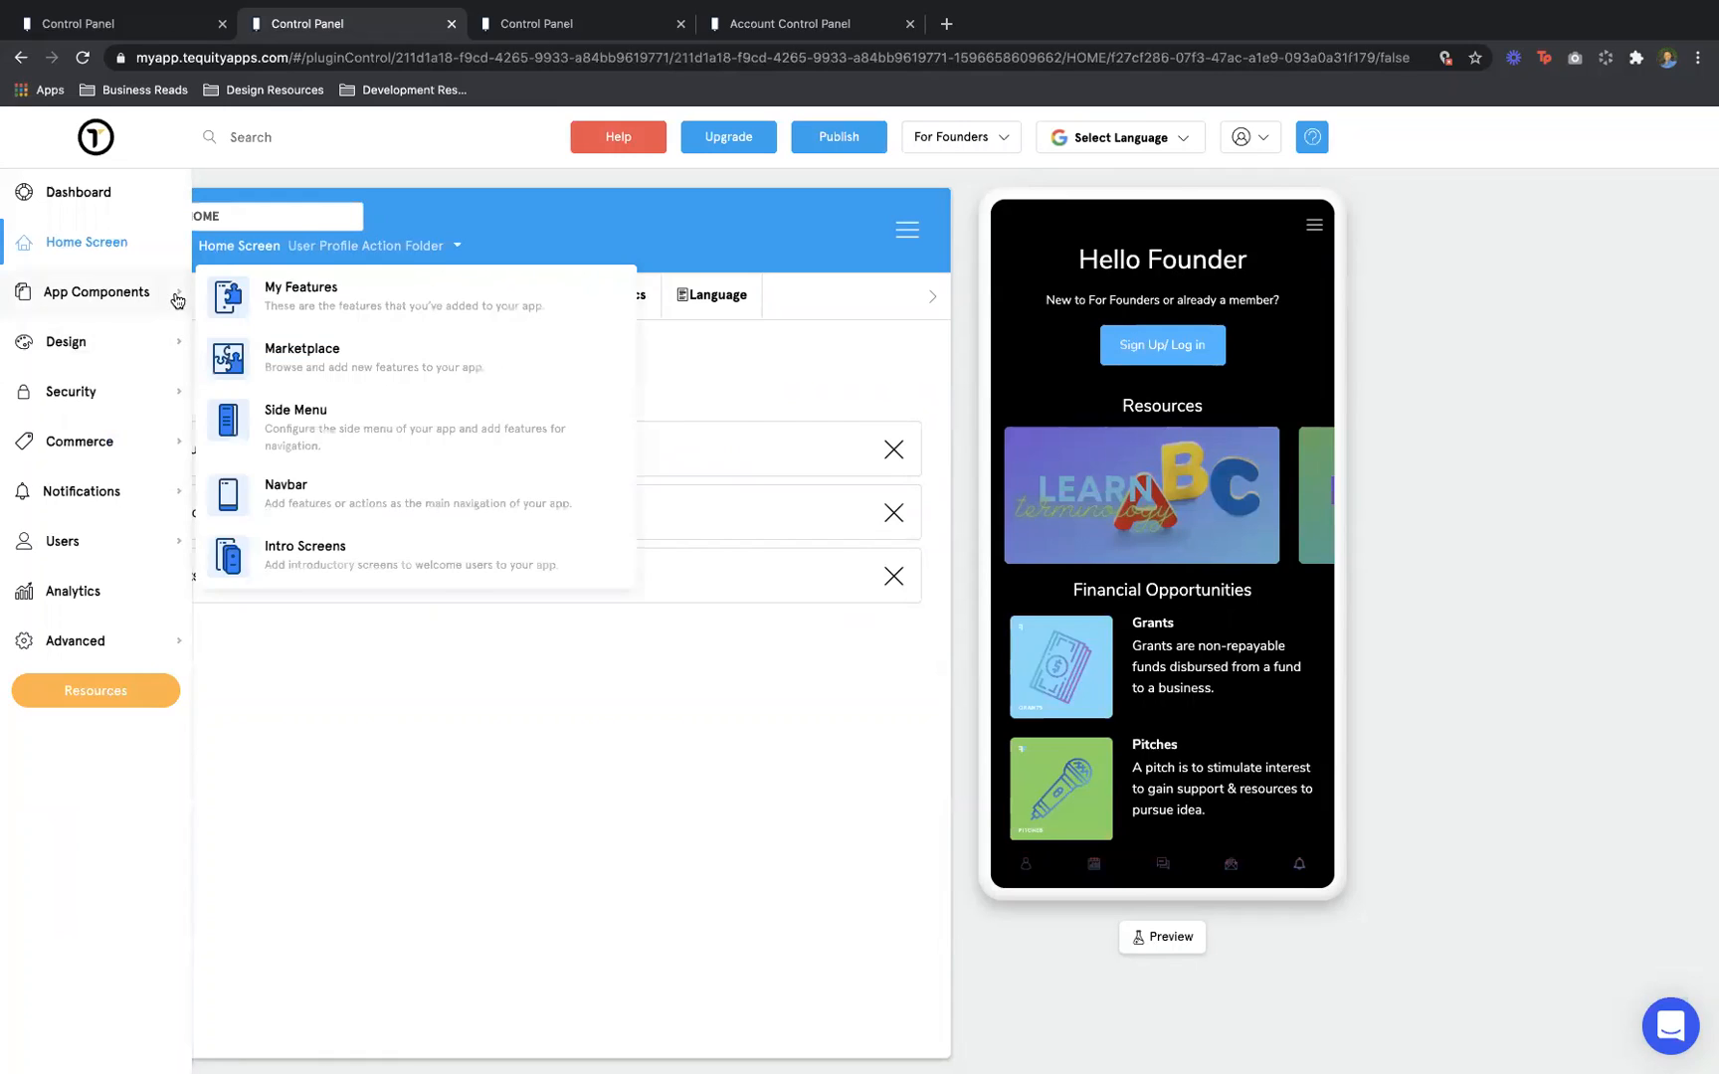
{"action": "left_click", "coordinate": [281, 322]}
{"action": "scroll", "coordinate": [311, 726], "scroll_direction": "down", "scroll_amount": 3}
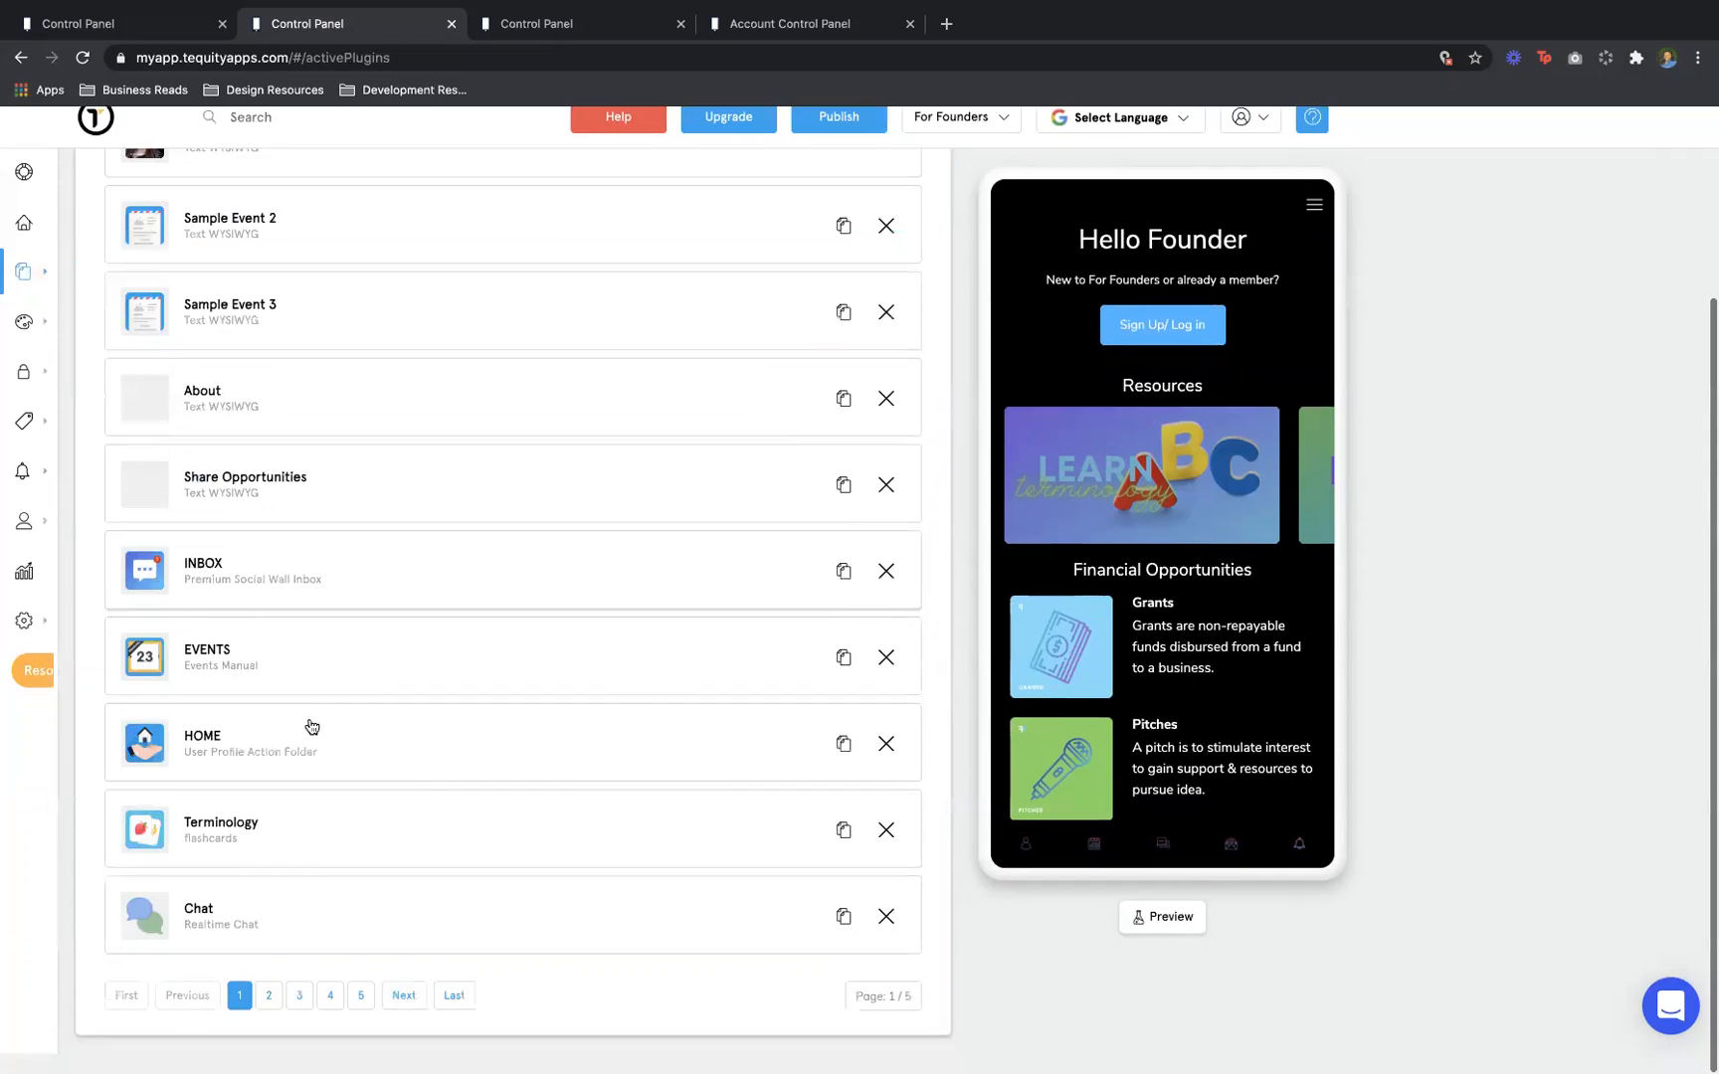
{"action": "left_click", "coordinate": [356, 1019]}
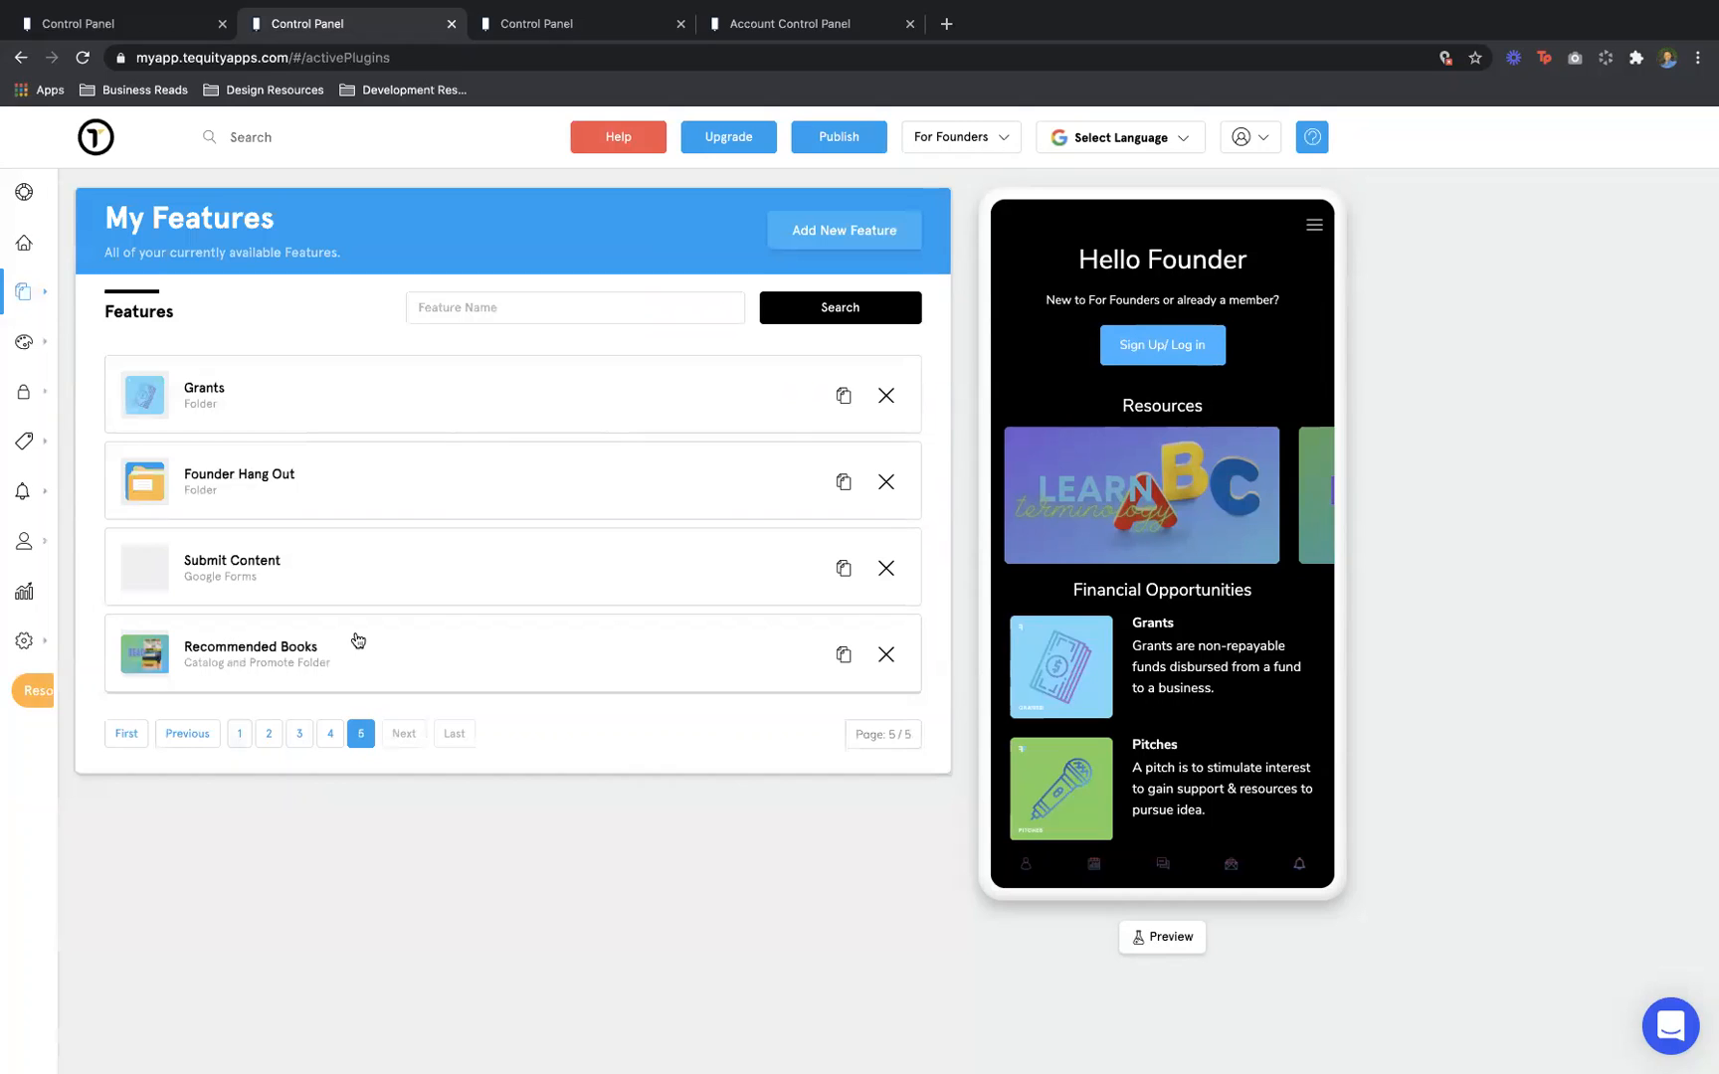
{"action": "left_click", "coordinate": [284, 481]}
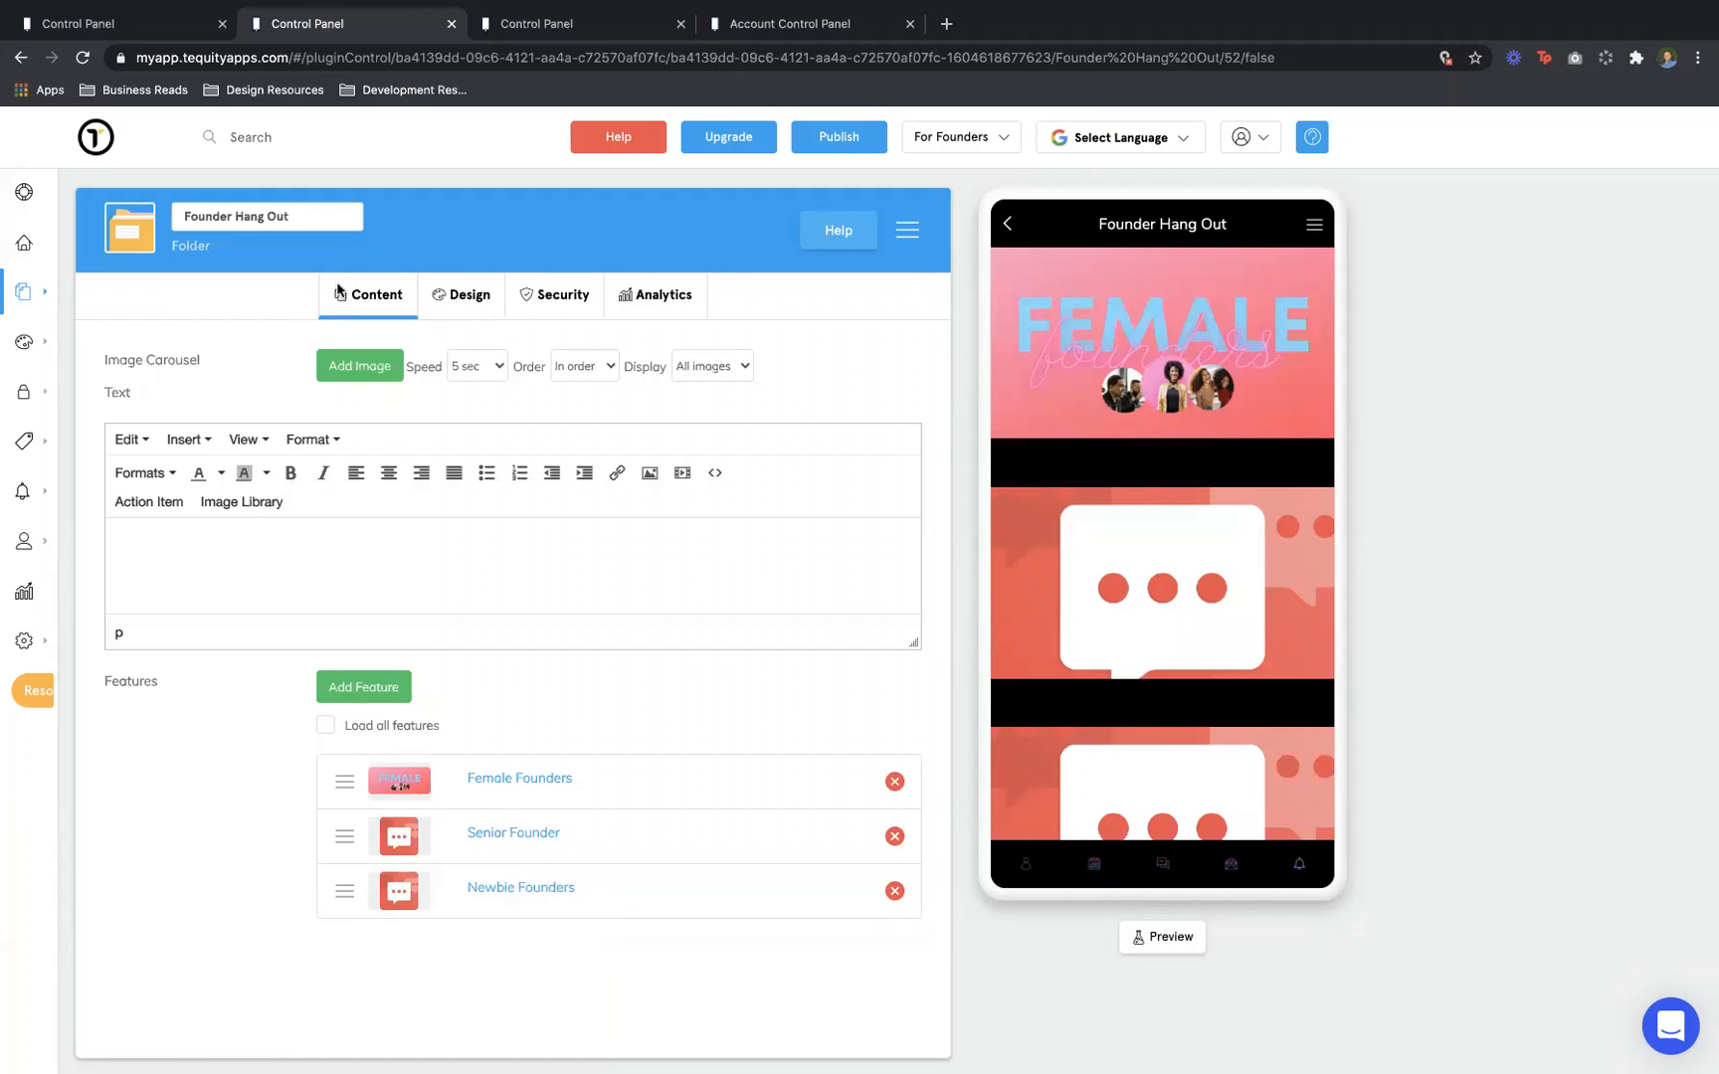
Open the Add Existing Feature Instance dialog from the folder's Add Feature button
{"action": "mouse_move", "coordinate": [107, 217]}
{"action": "scroll", "coordinate": [606, 962], "scroll_direction": "down", "scroll_amount": 1}
{"action": "scroll", "coordinate": [606, 962], "scroll_direction": "up", "scroll_amount": 1}
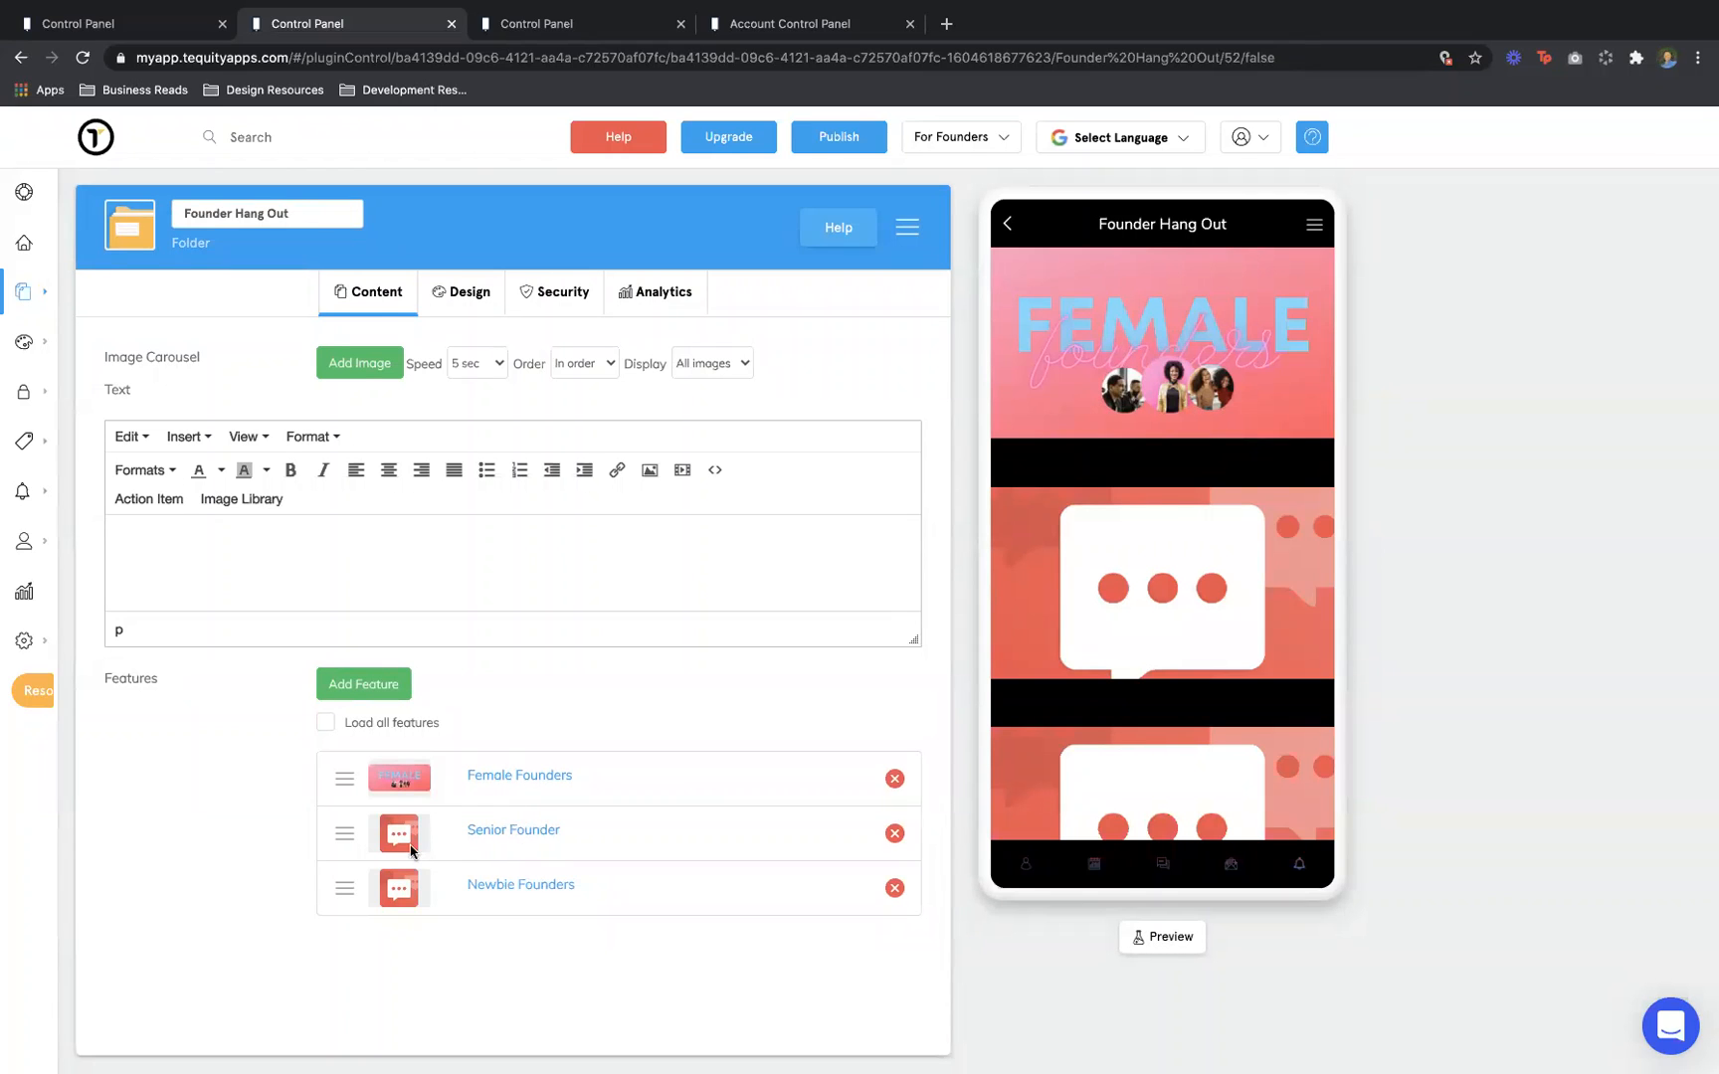
{"action": "left_click", "coordinate": [378, 690]}
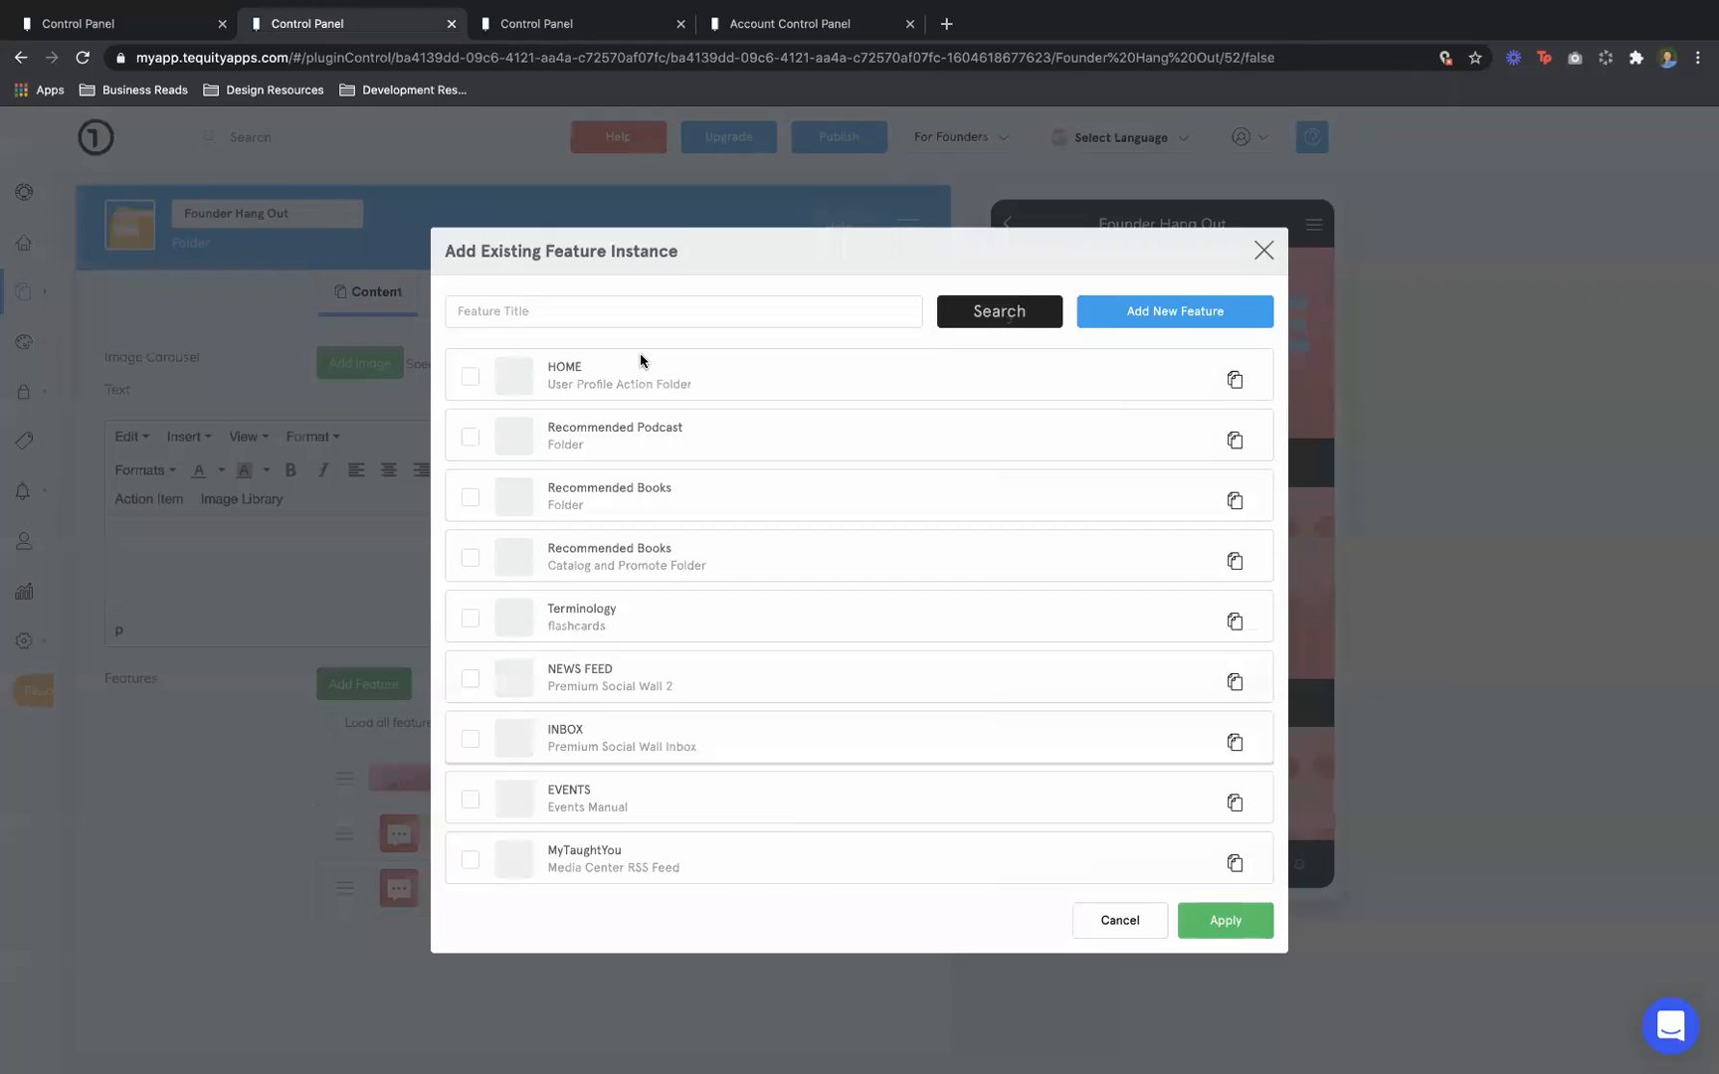
Switch to Add New Feature, search feature types for 'community' and add a Community Wall
{"action": "left_click", "coordinate": [684, 306]}
{"action": "left_click", "coordinate": [1168, 311]}
{"action": "left_click", "coordinate": [874, 338]}
{"action": "type", "text": "chat"}
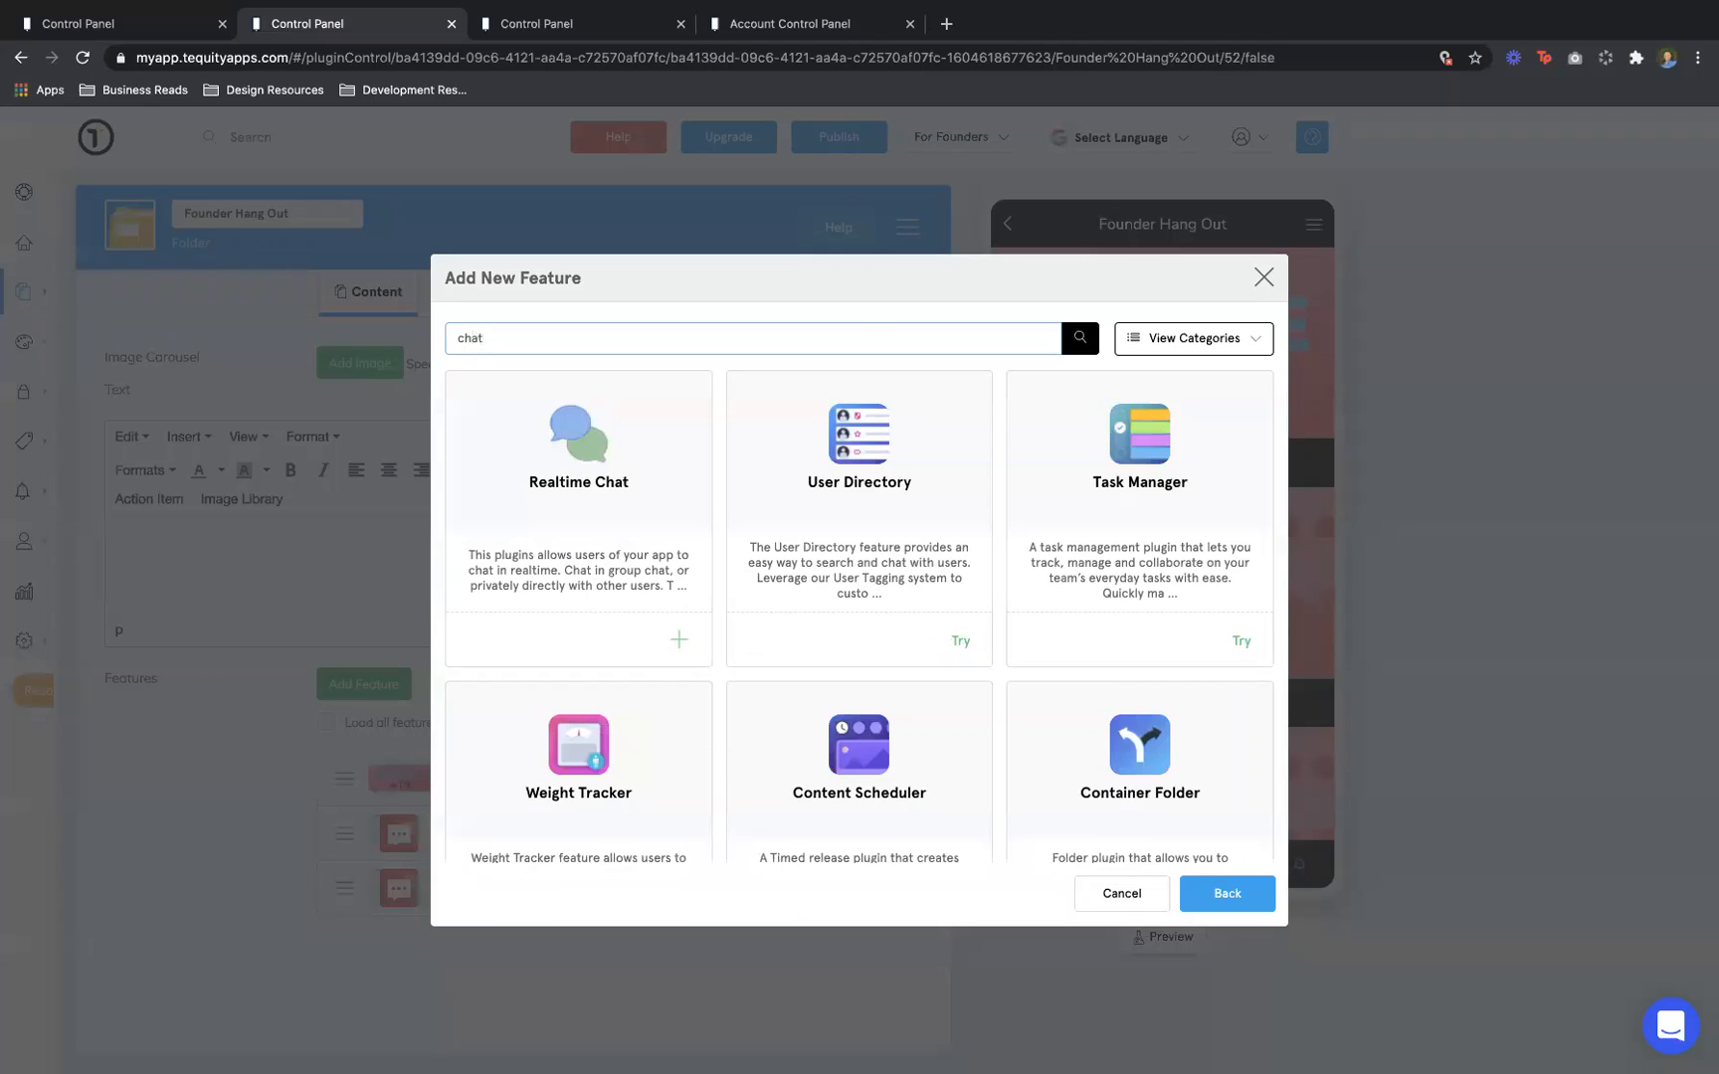
{"action": "triple_click", "coordinate": [862, 334]}
{"action": "type", "text": "community"}
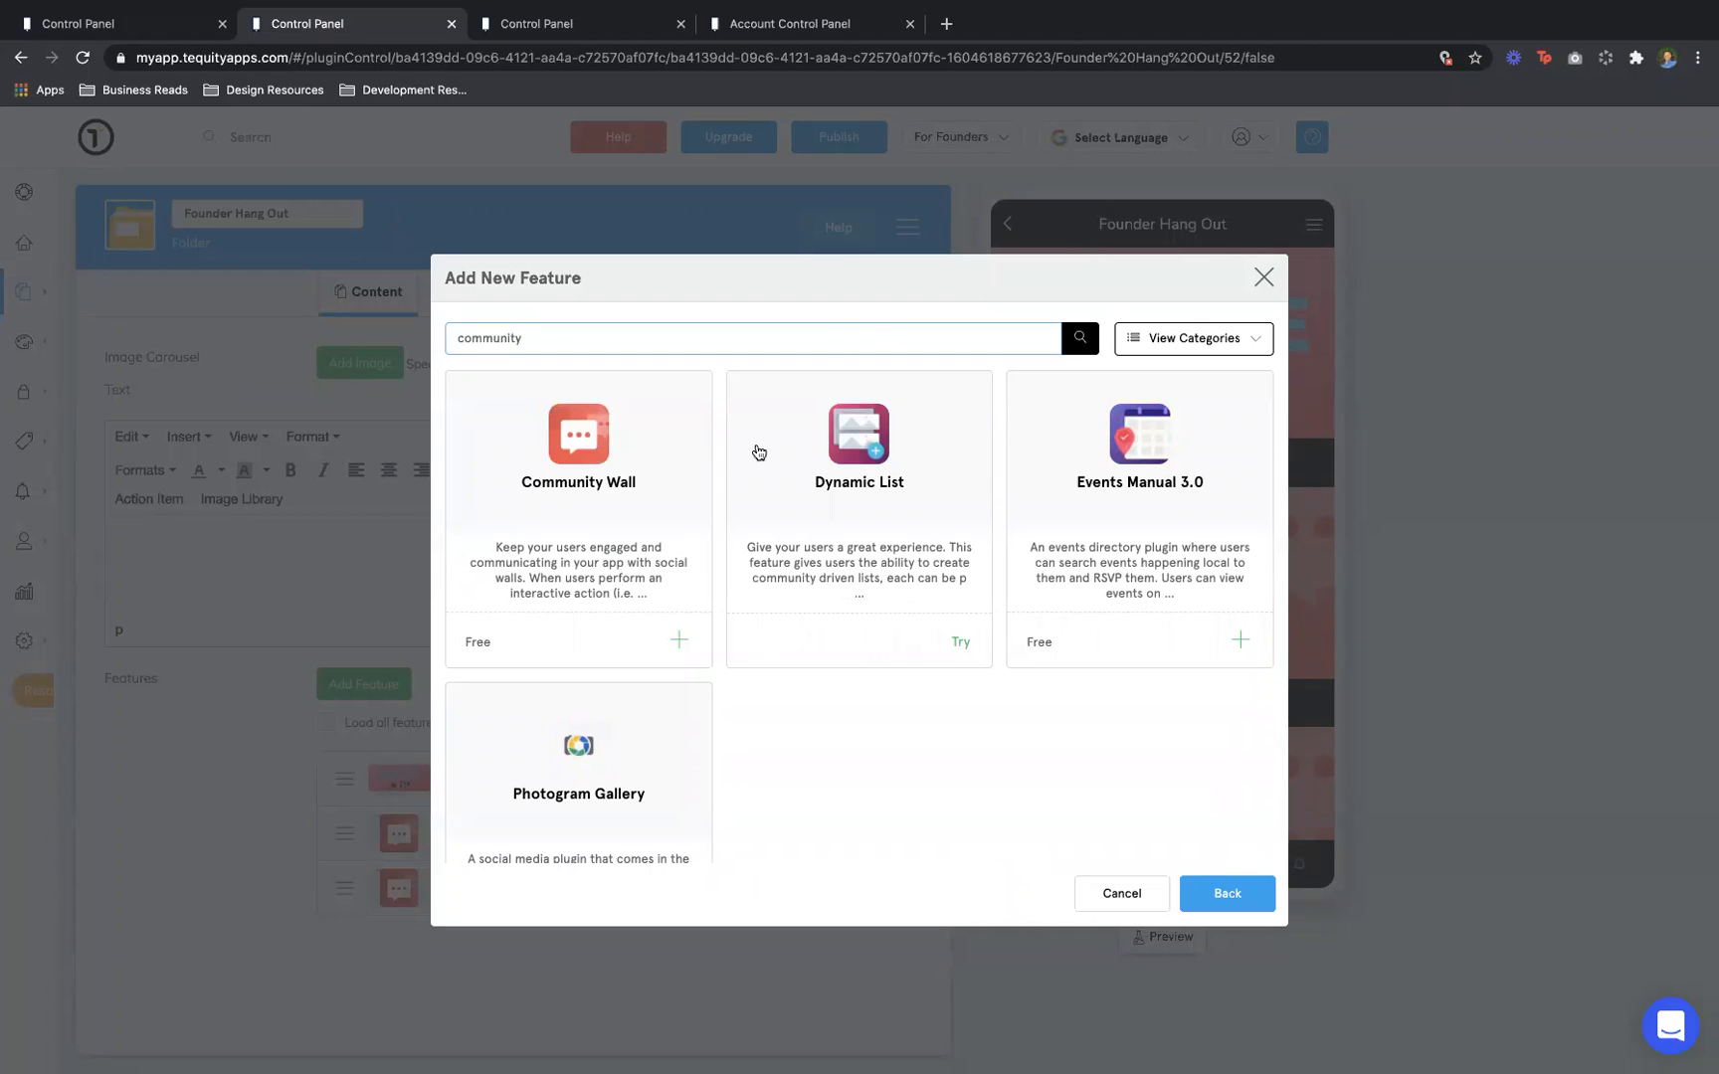
{"action": "left_click", "coordinate": [673, 639]}
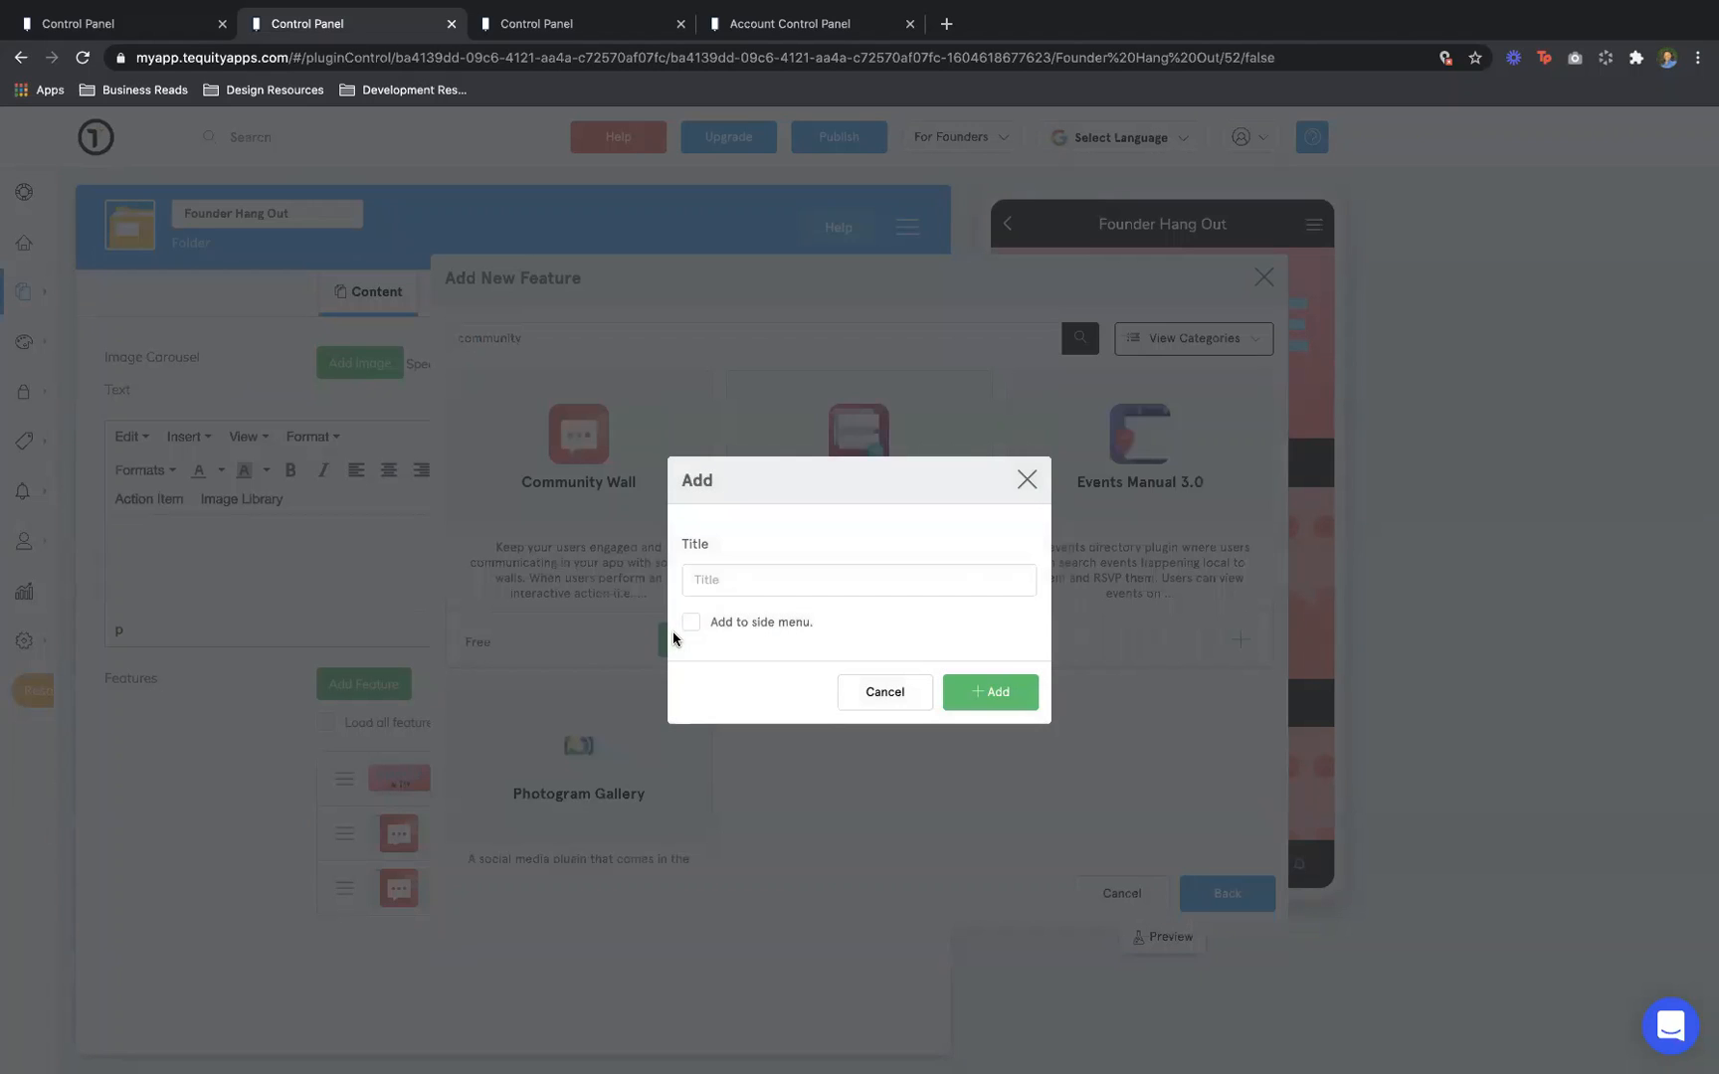
Title the new Community Wall 'Founder Moms' and add it to the folder's features
{"action": "left_click", "coordinate": [720, 582]}
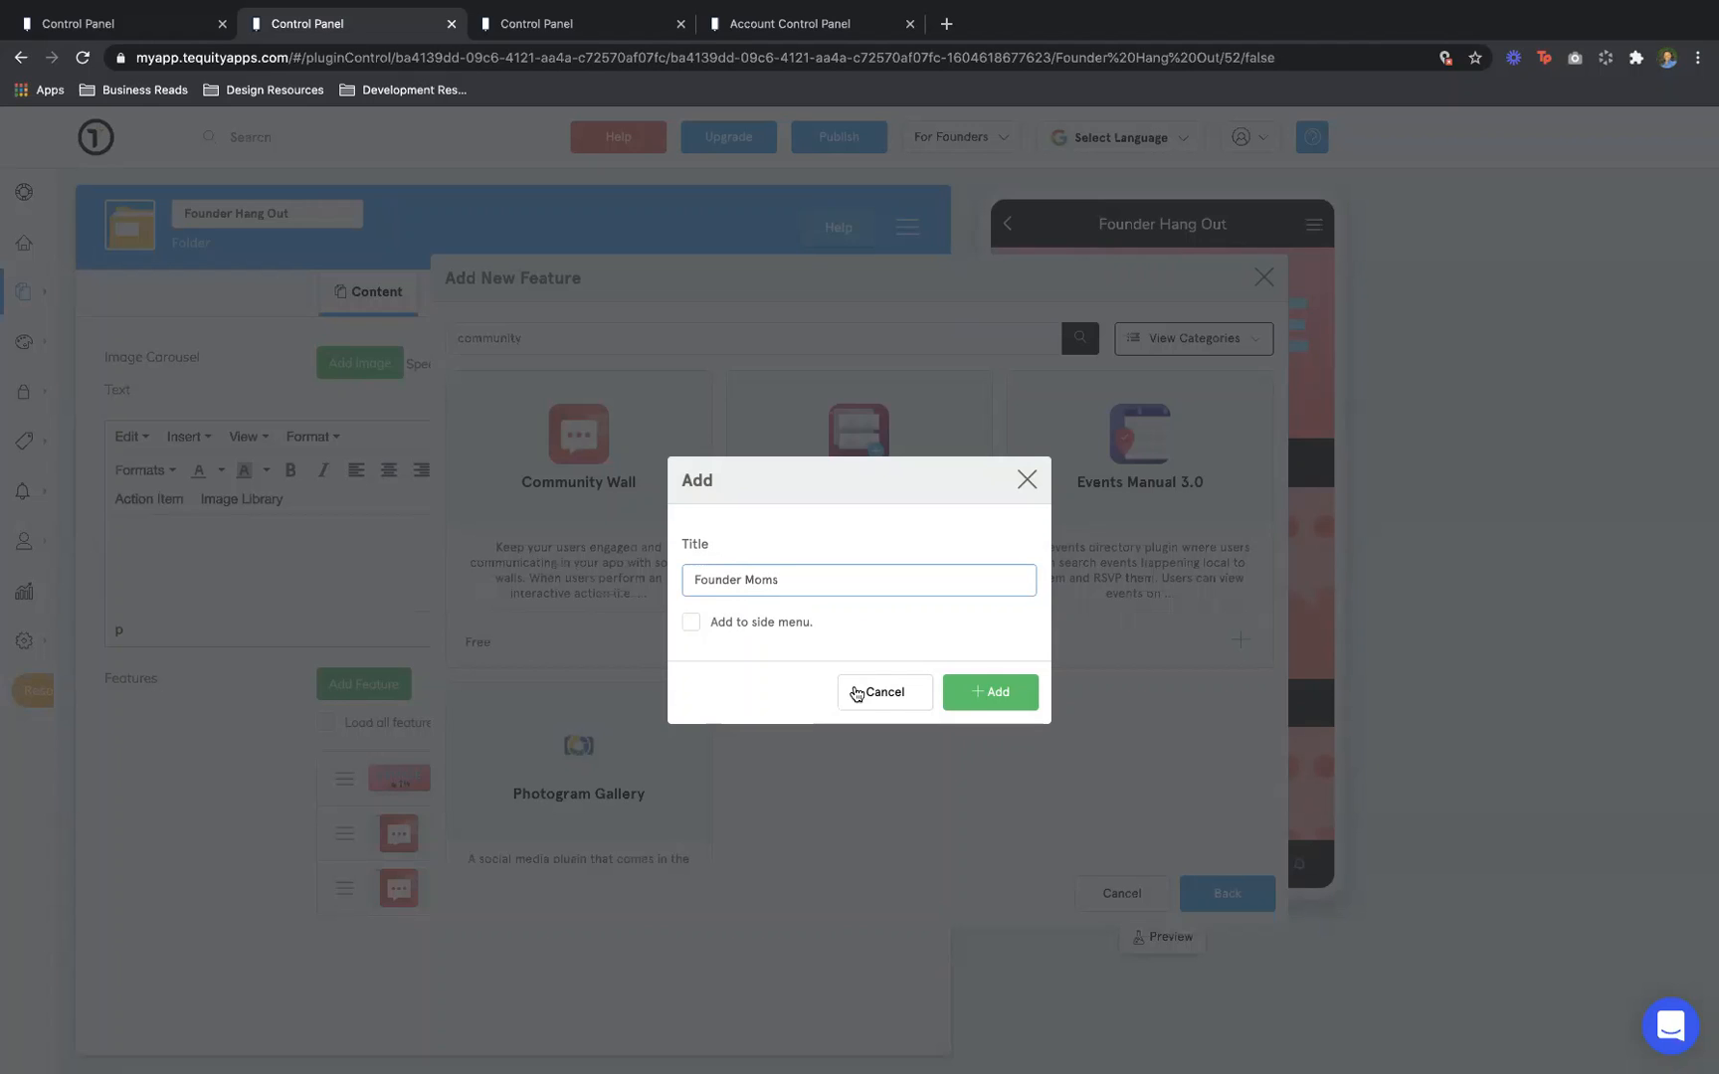
{"action": "left_click", "coordinate": [982, 687]}
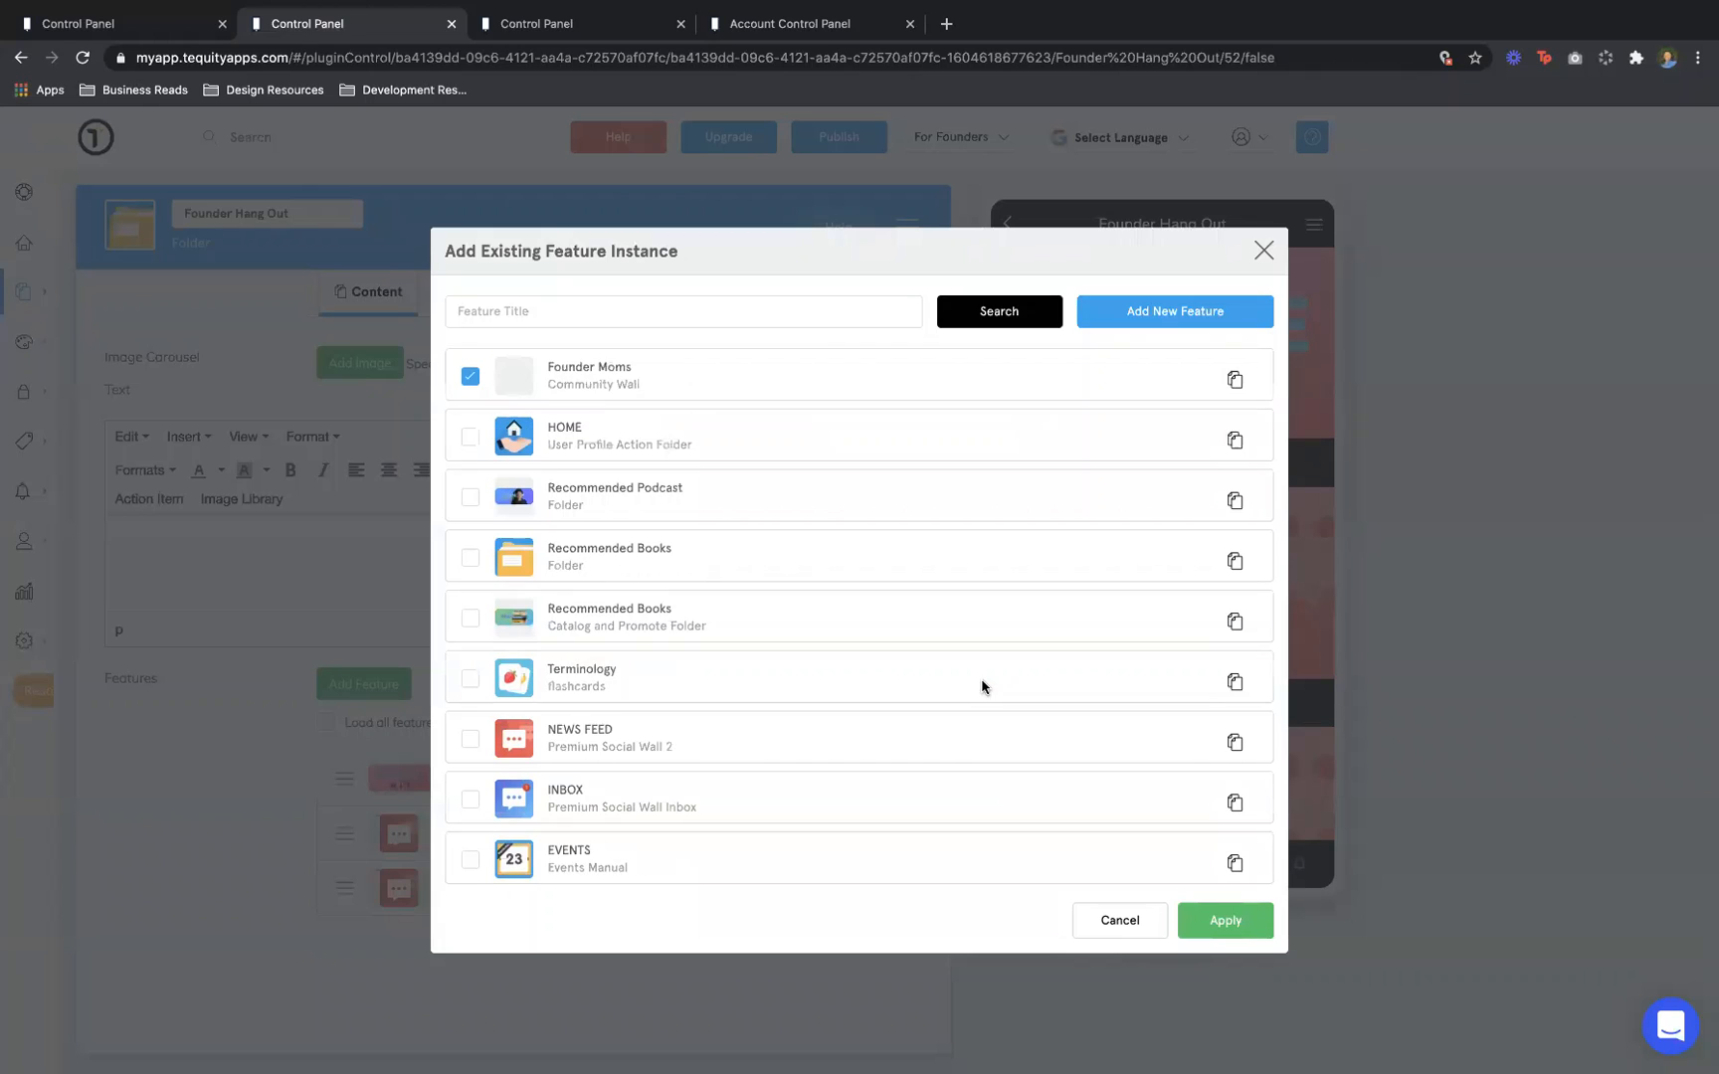
{"action": "left_click", "coordinate": [1201, 922]}
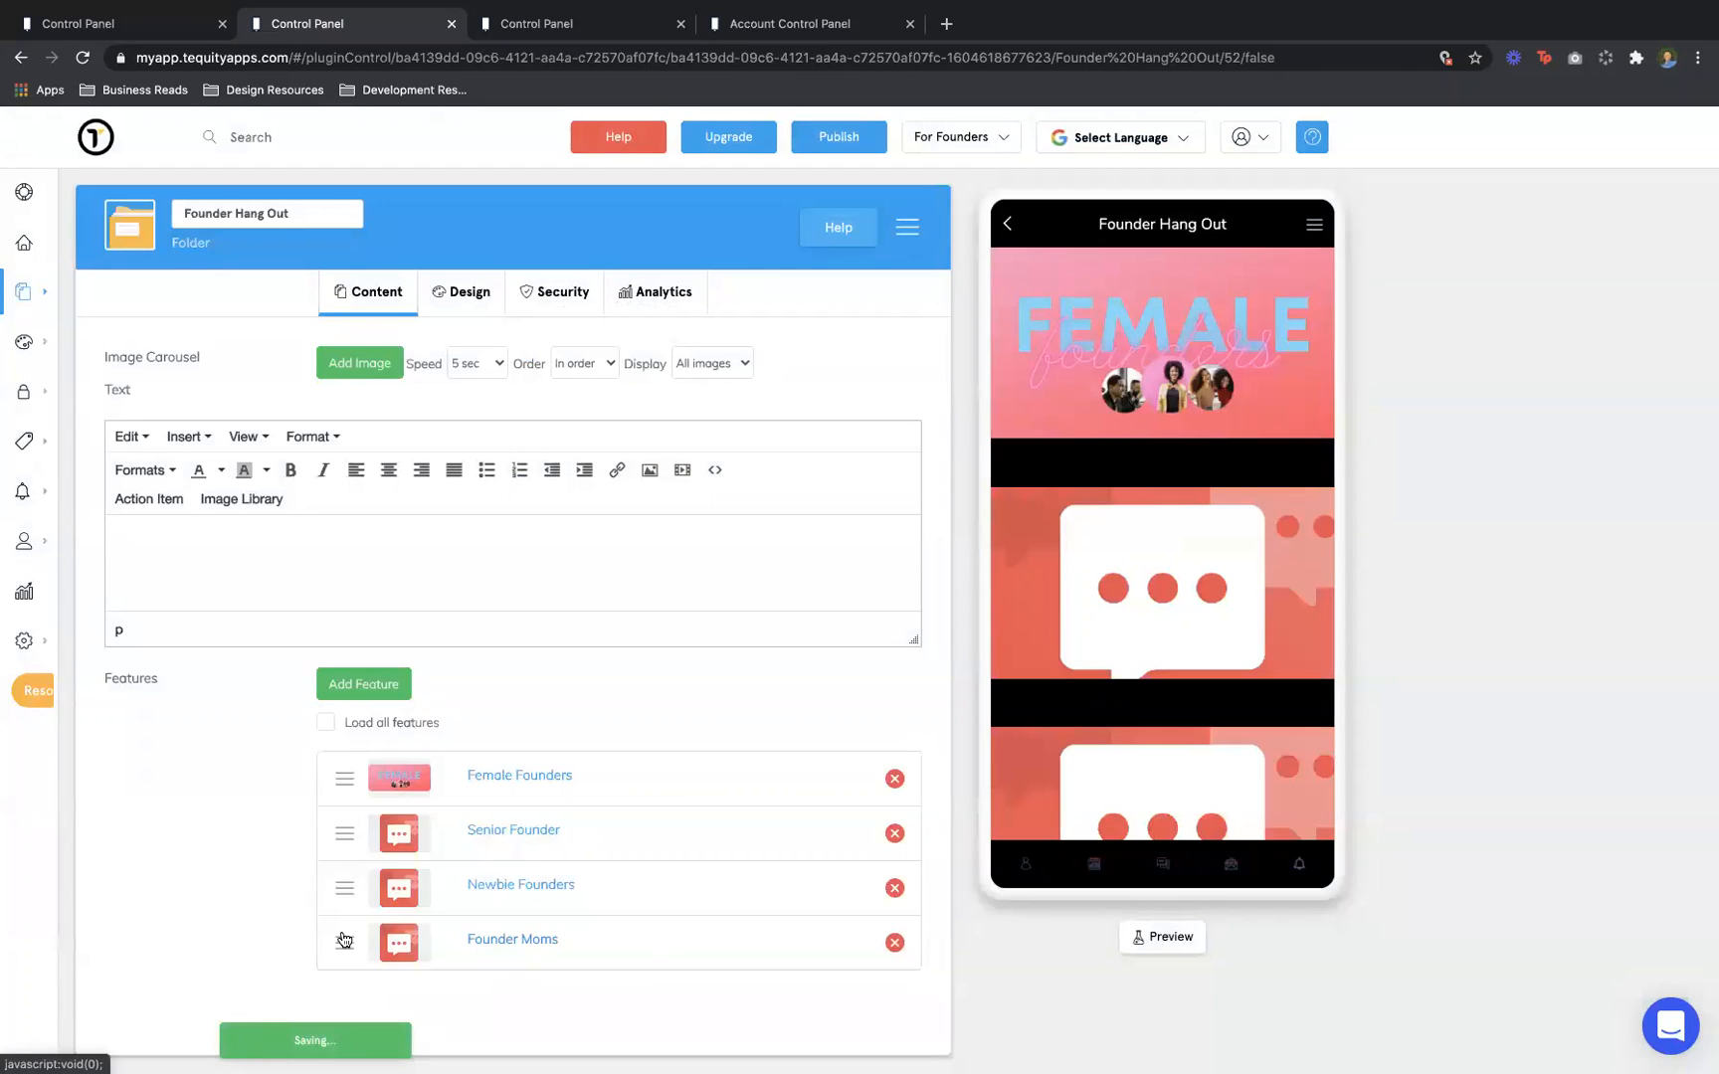
Move Founder Moms from fourth to second place, right below Female Founders
{"action": "left_click_drag", "start_coordinate": [344, 942], "coordinate": [353, 838]}
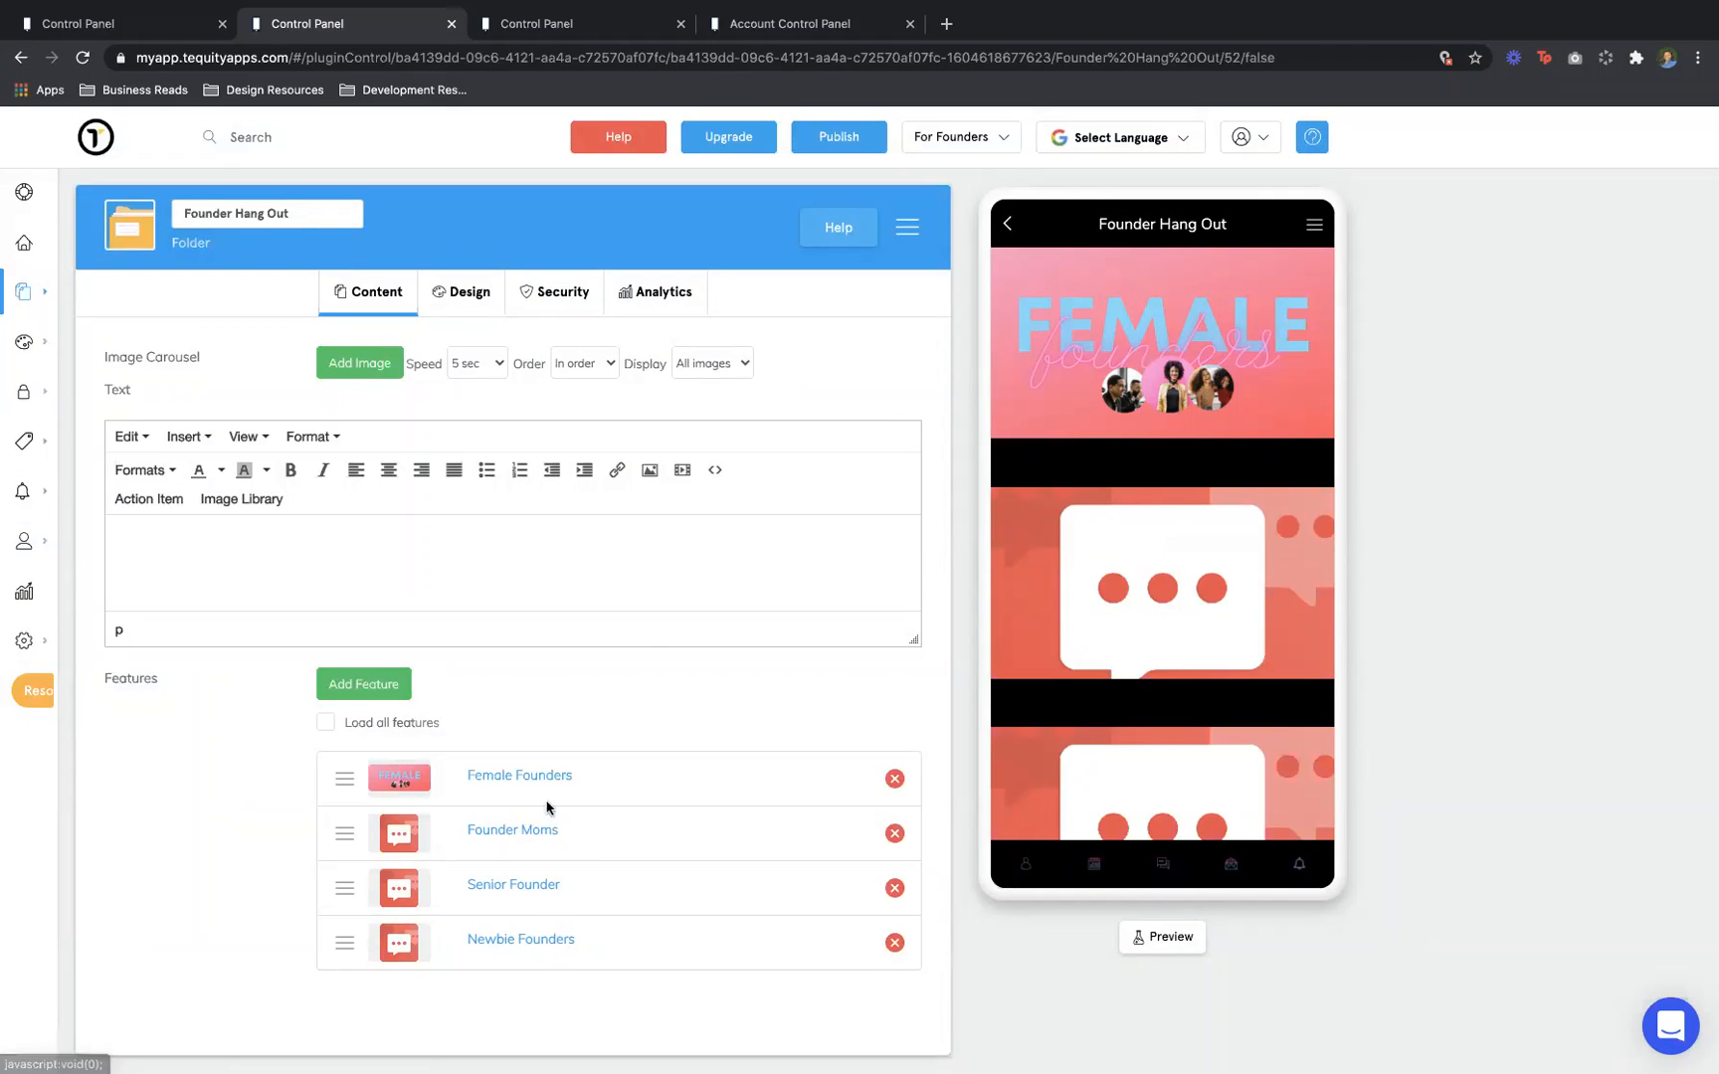
Load canva.com in a new browser tab
{"action": "left_click", "coordinate": [950, 24]}
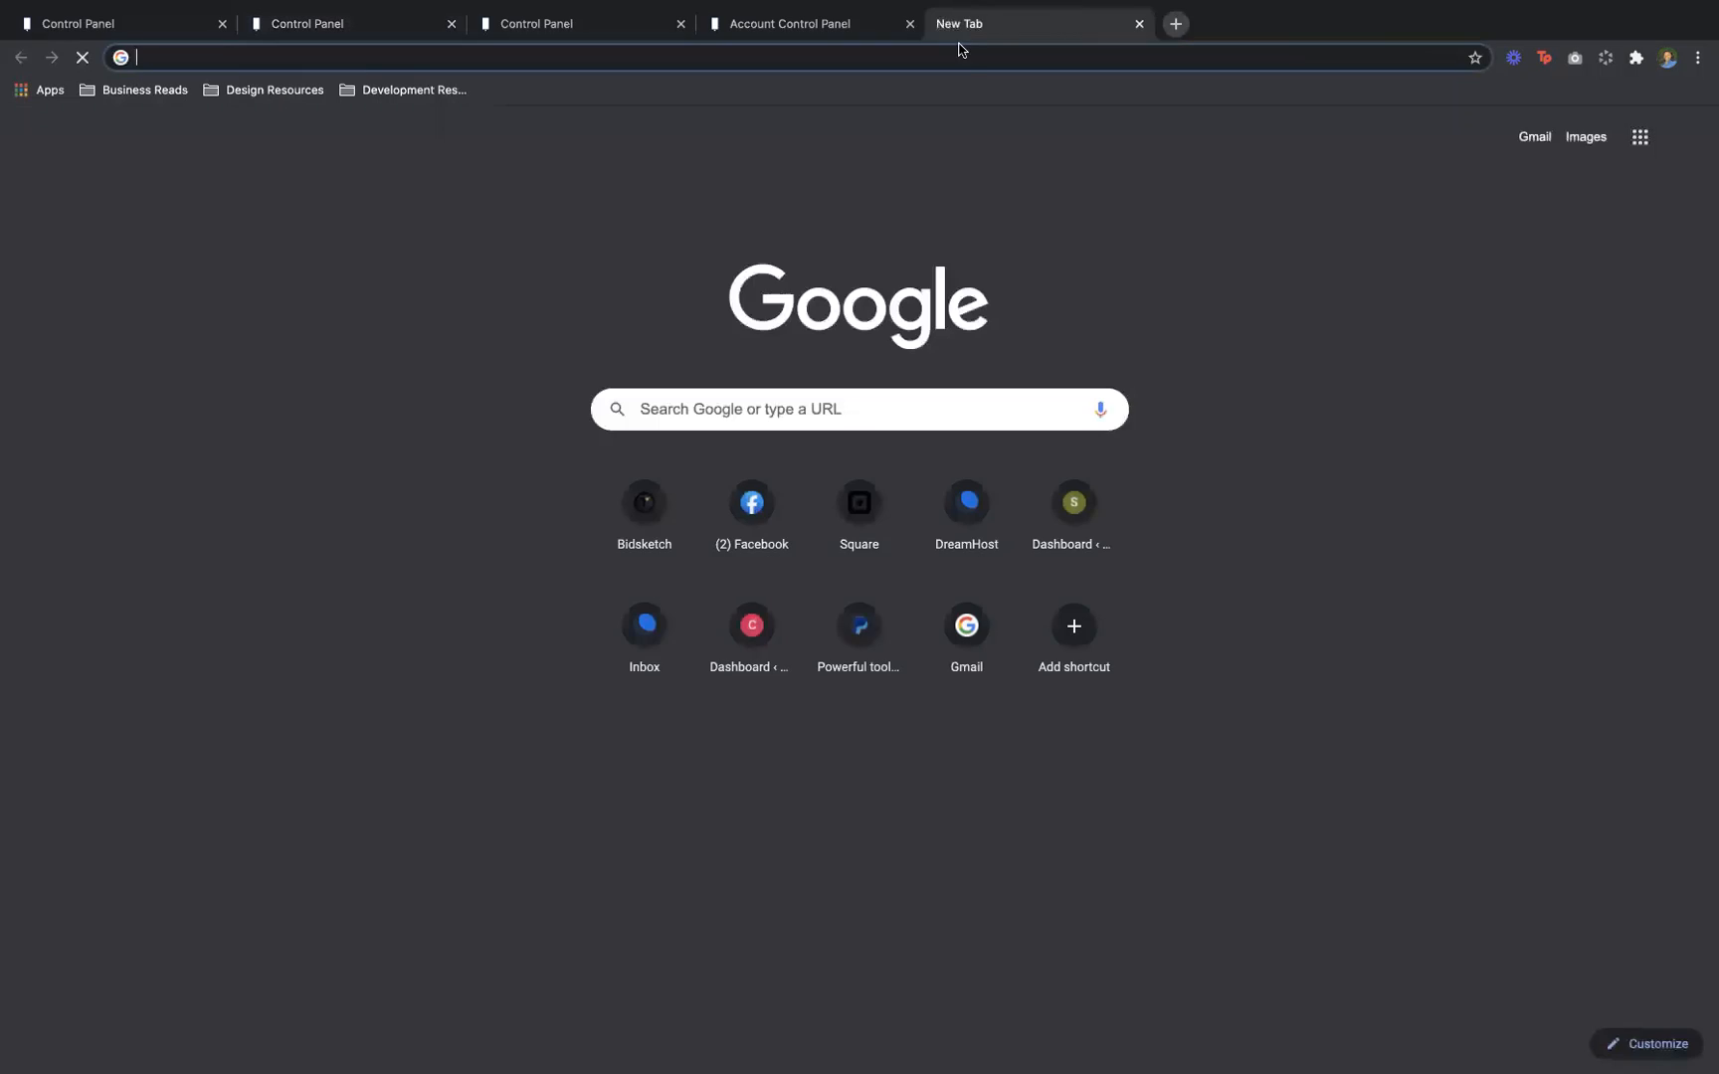
{"action": "type", "text": "cn"}
{"action": "key", "text": "BackSpace"}
{"action": "type", "text": "anva.com"}
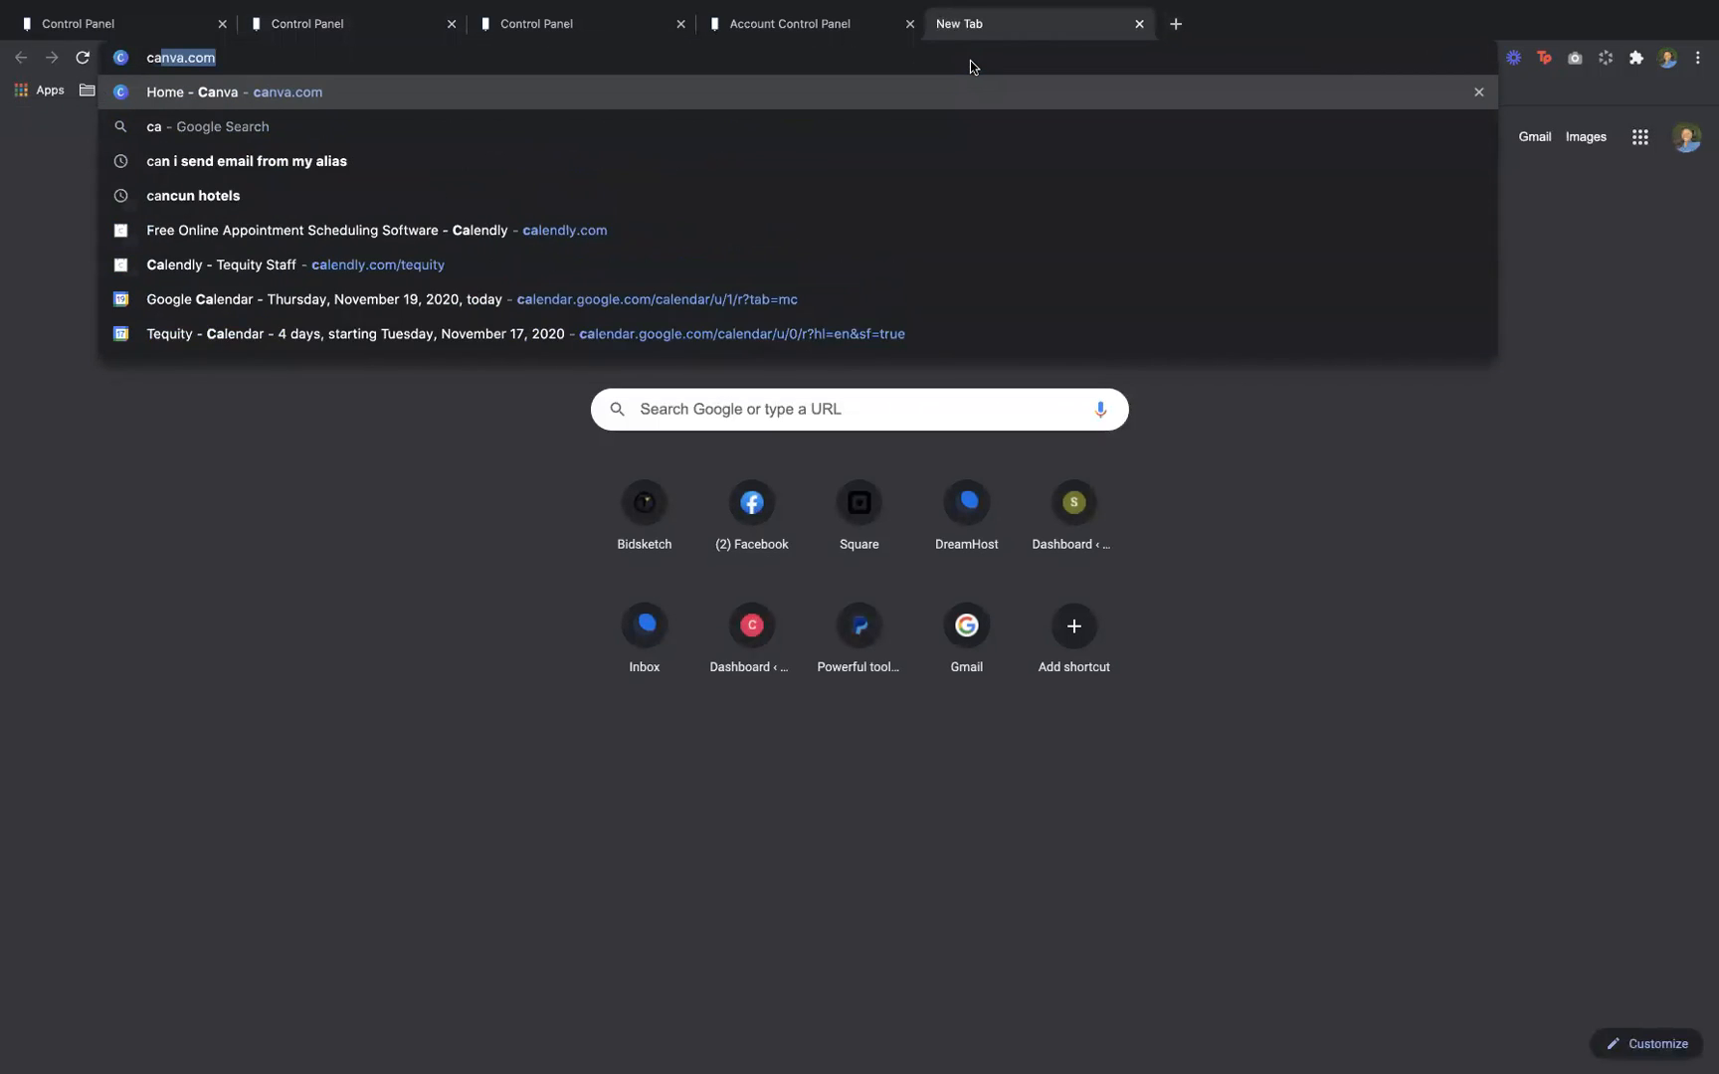
{"action": "key", "text": "Return"}
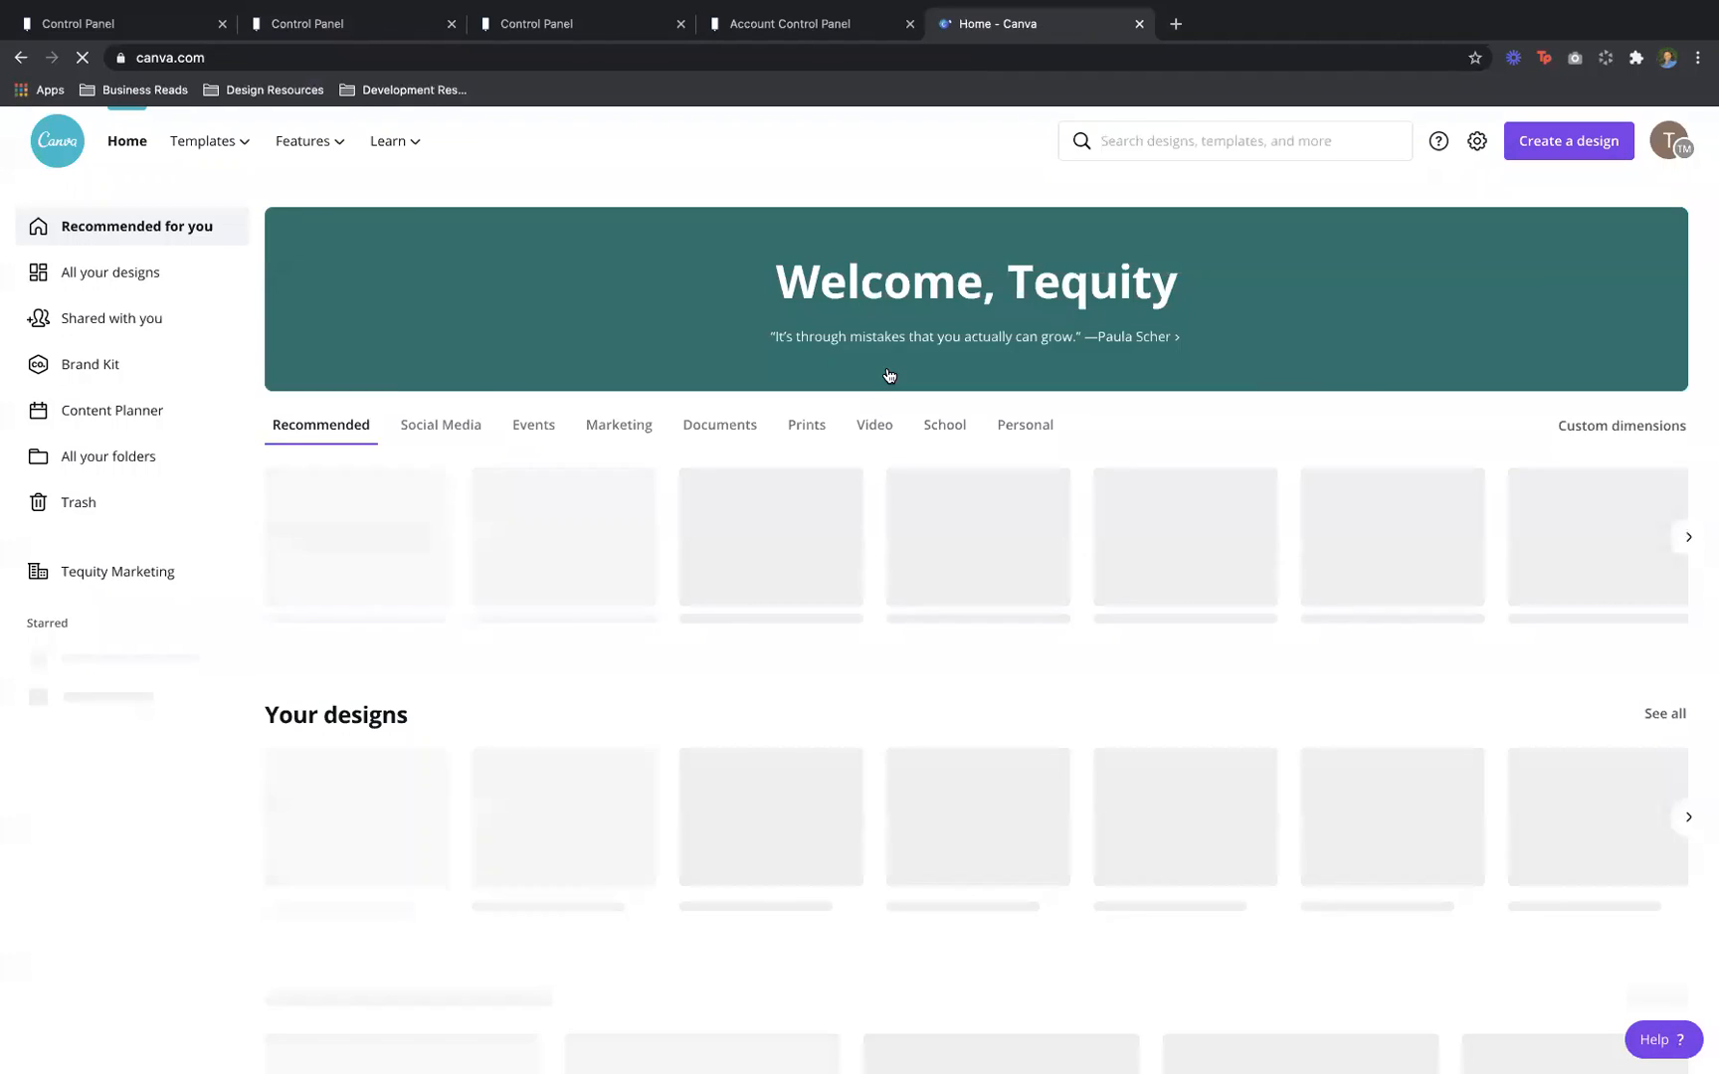
Open the header_bkd design and scroll down to its page 19 Female Founders header
{"action": "scroll", "coordinate": [941, 576], "scroll_direction": "down", "scroll_amount": 3}
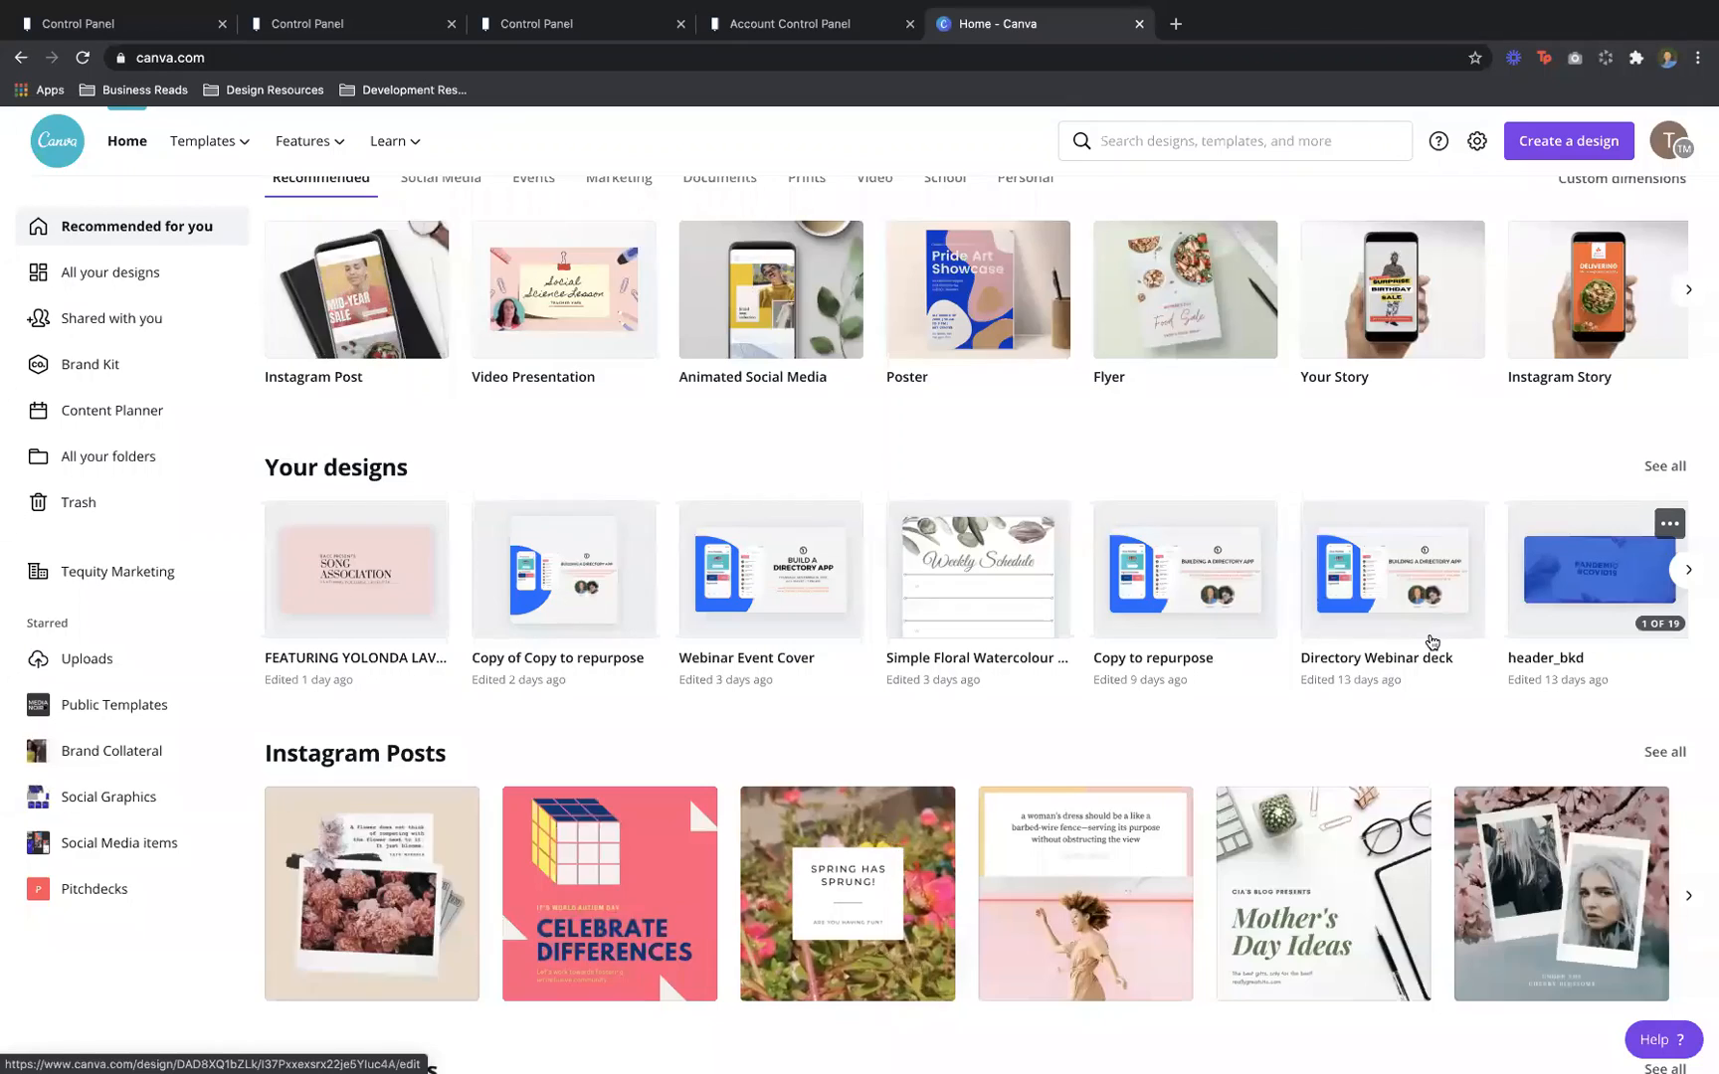
{"action": "left_click", "coordinate": [1602, 584]}
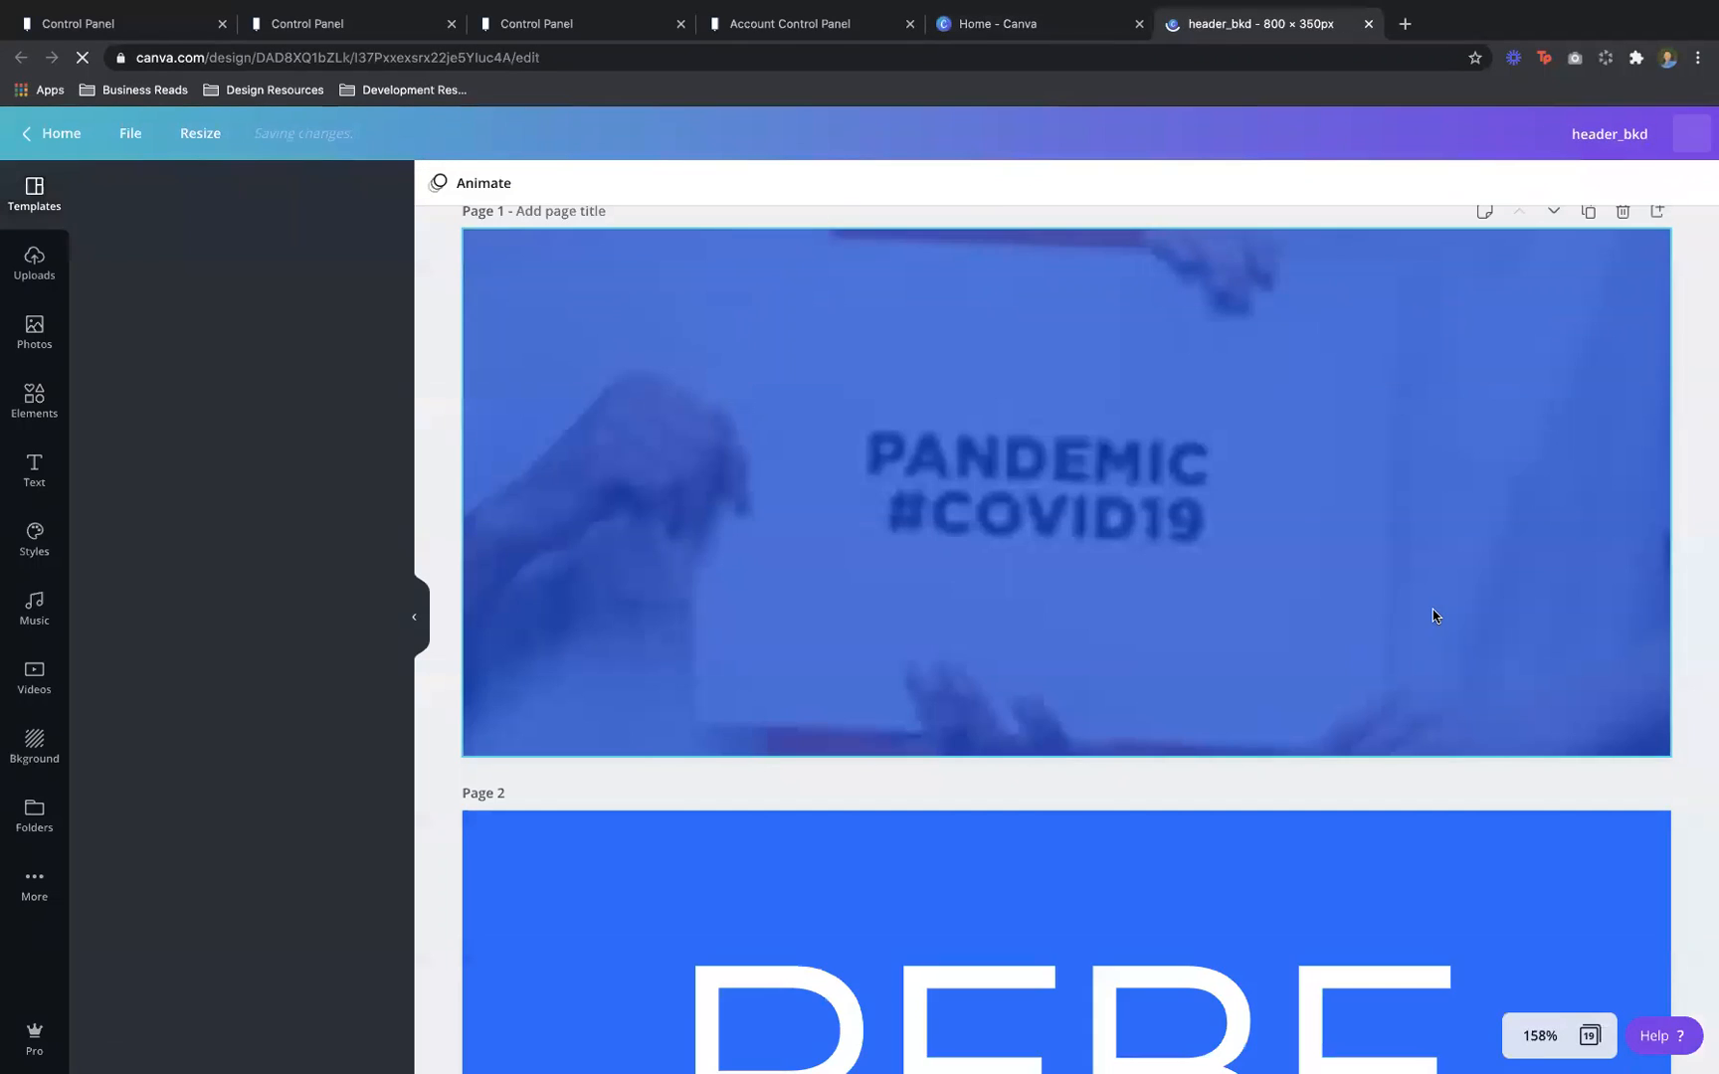
{"action": "scroll", "coordinate": [1433, 595], "scroll_direction": "down", "scroll_amount": 20}
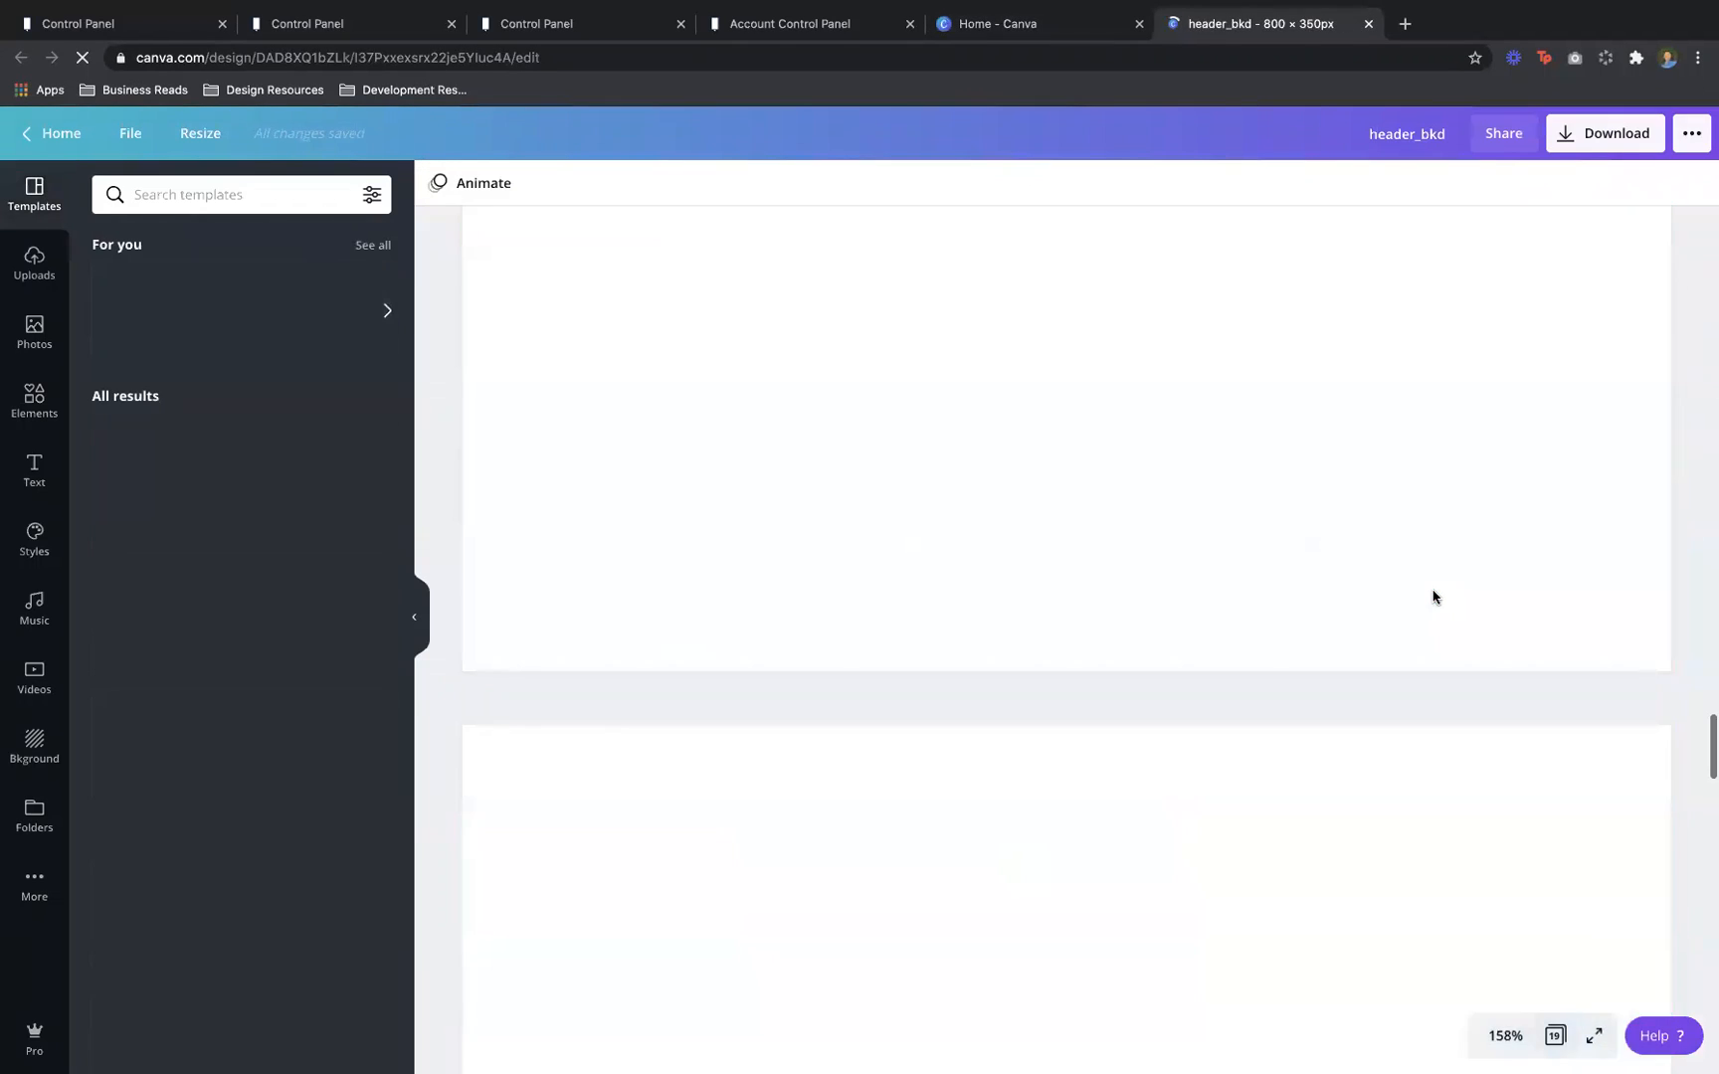
{"action": "scroll", "coordinate": [1433, 595], "scroll_direction": "down", "scroll_amount": 20}
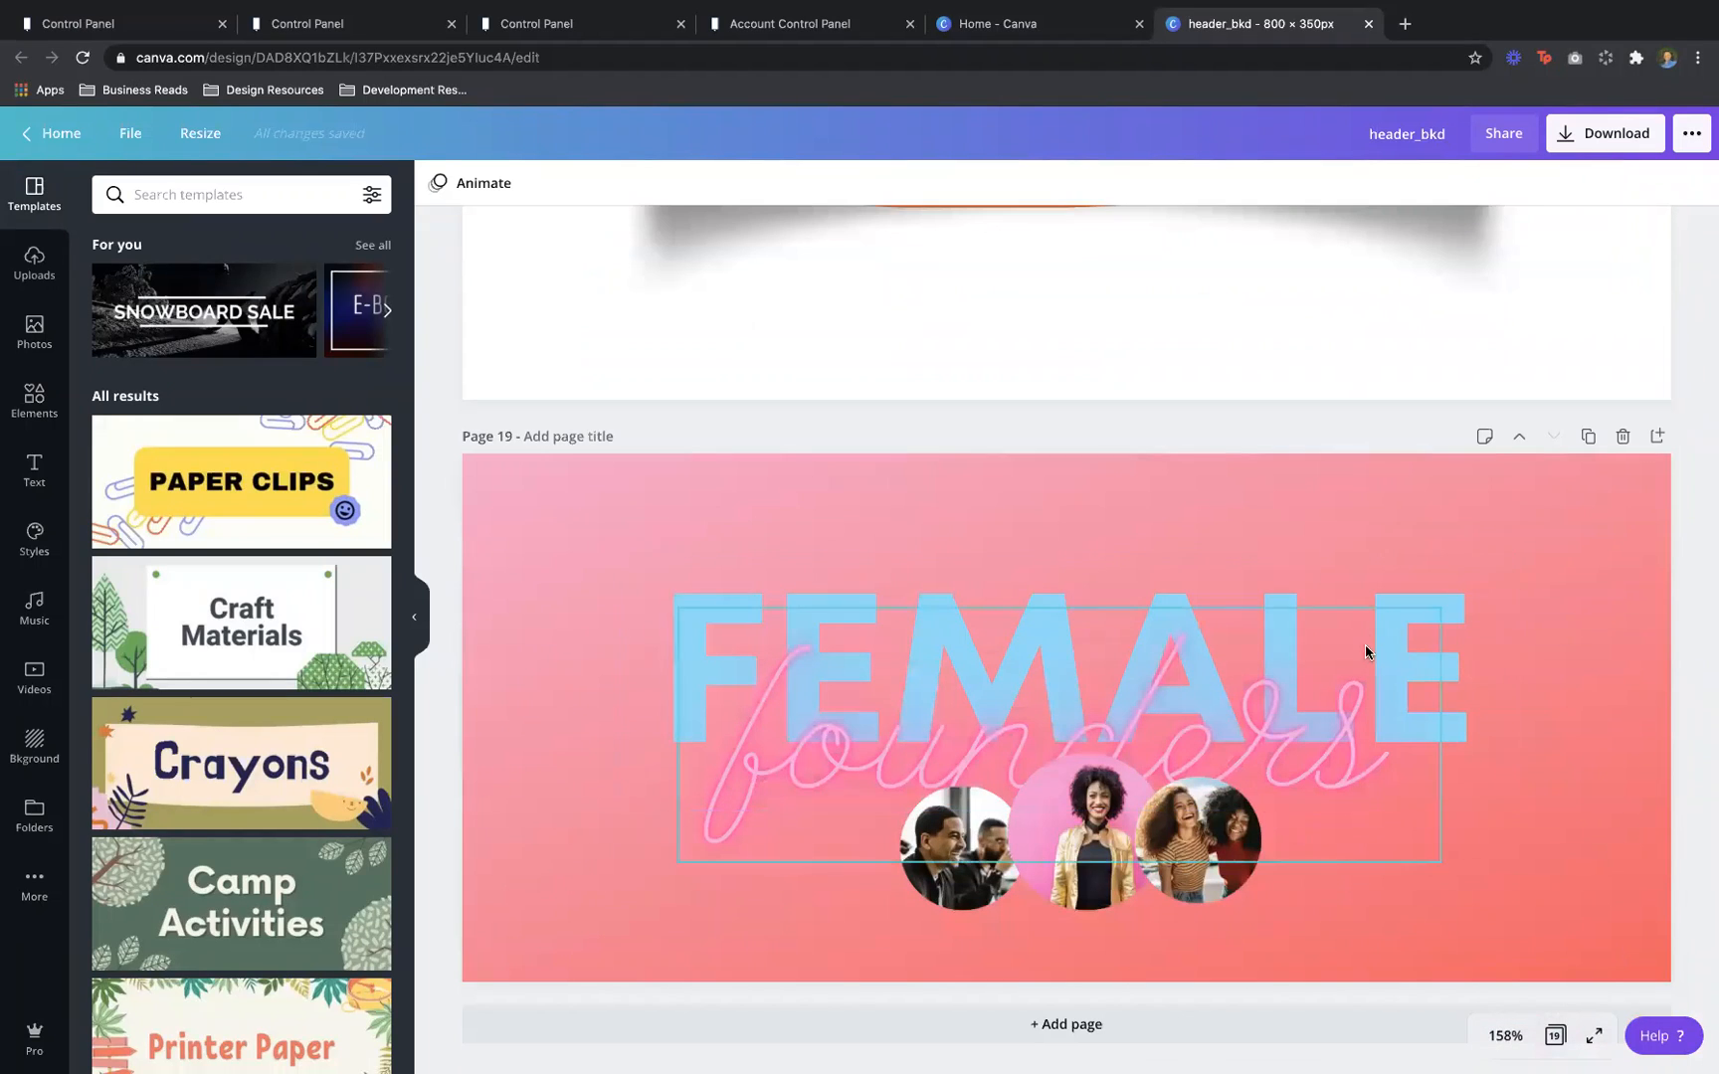
Replace 'founders' with mom's and 'FEMALE' with FOUNDER in the page 19 header
{"action": "left_click", "coordinate": [1390, 610]}
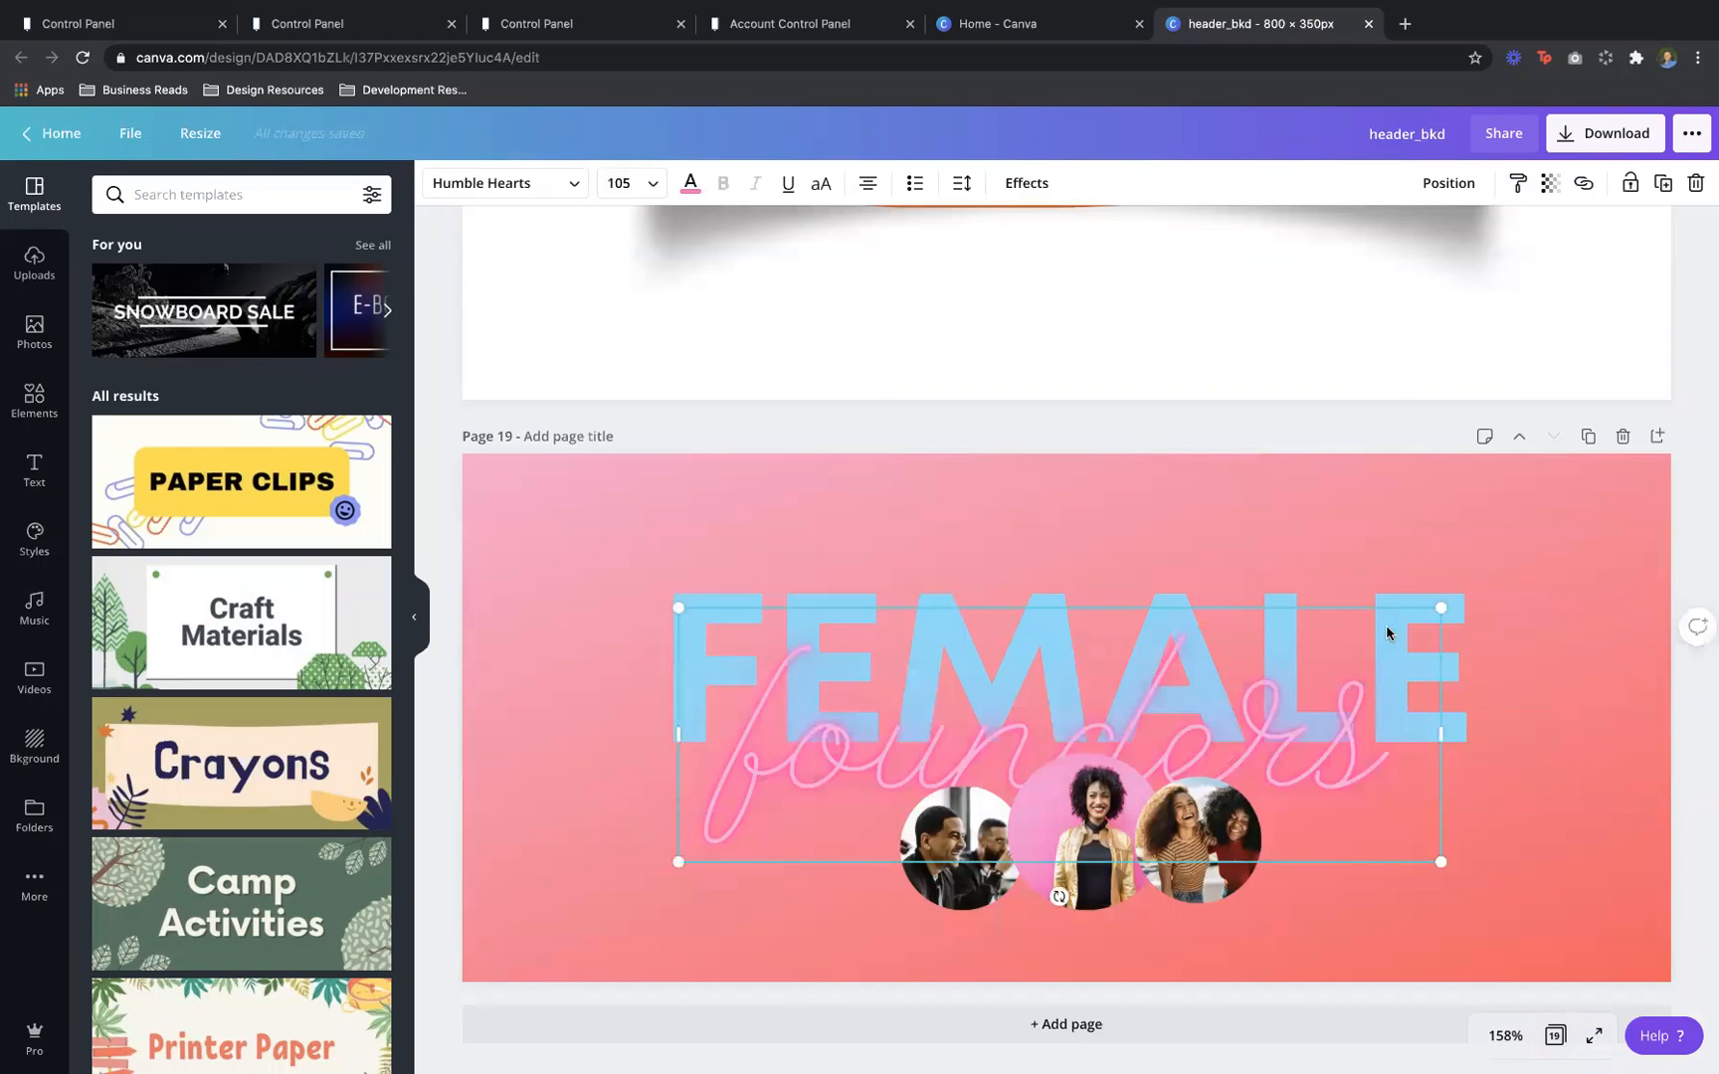
{"action": "double_click", "coordinate": [1347, 776]}
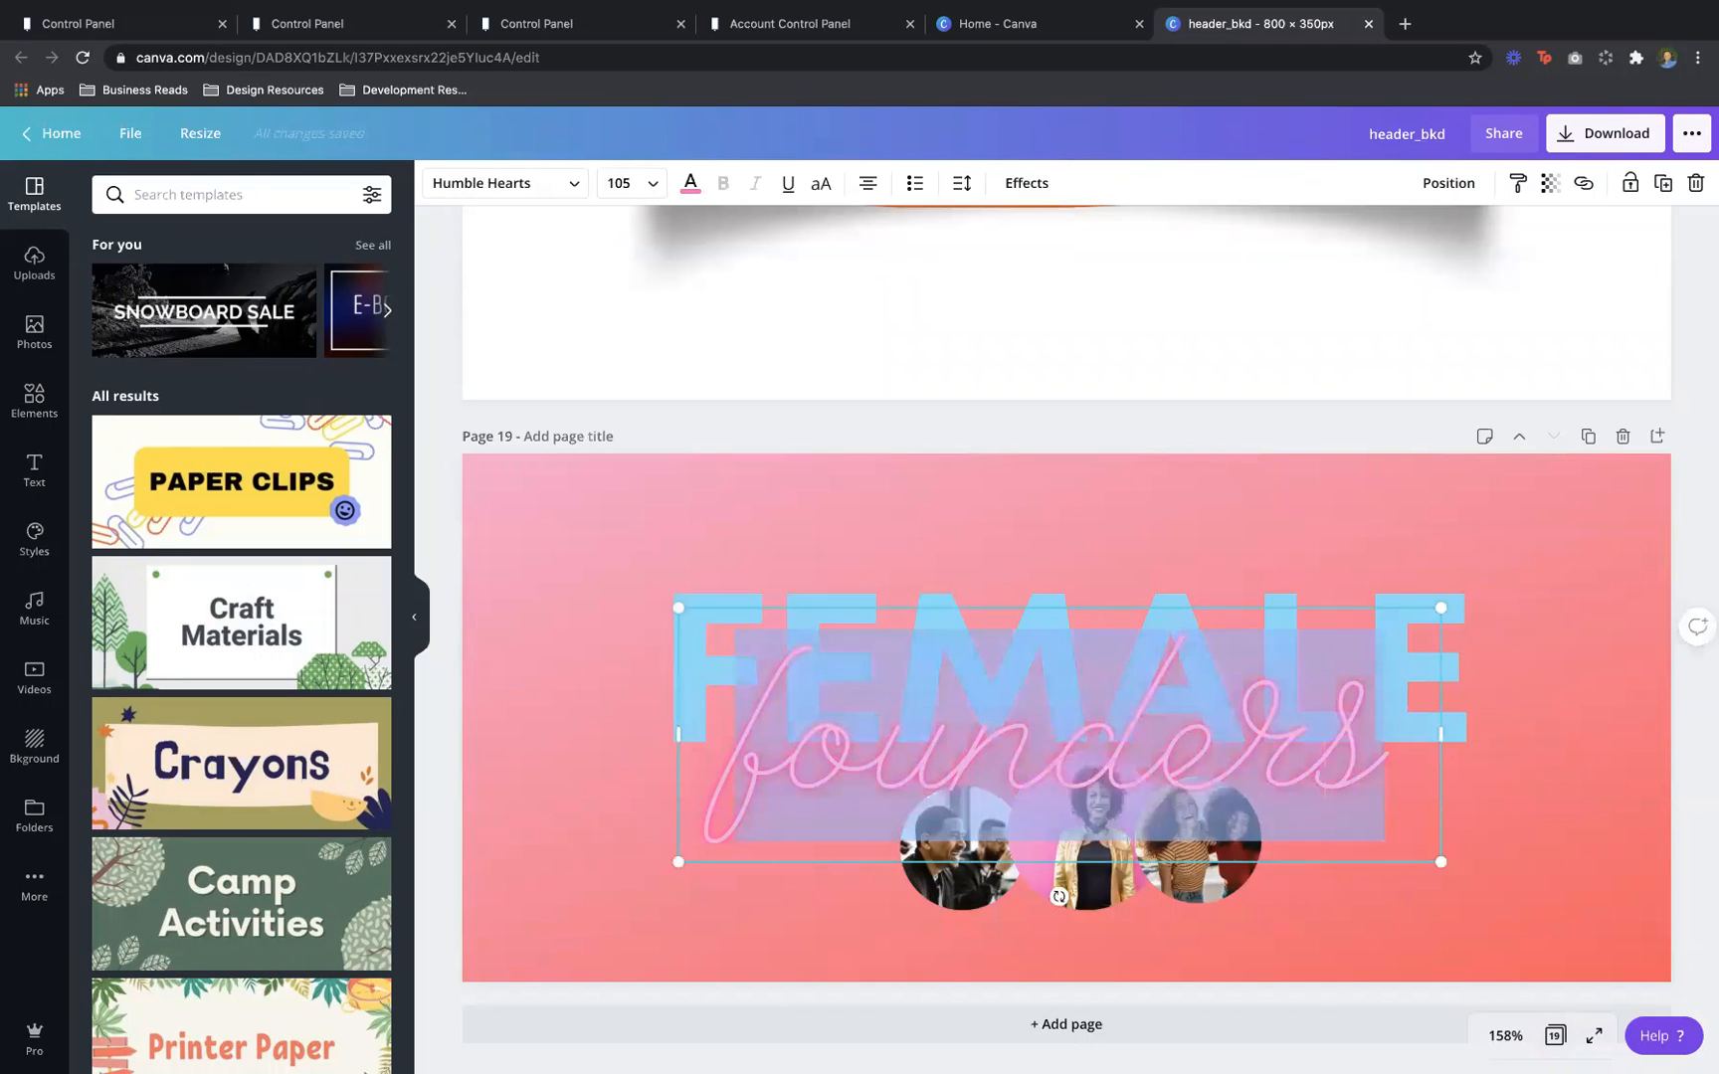
{"action": "type", "text": "mom's"}
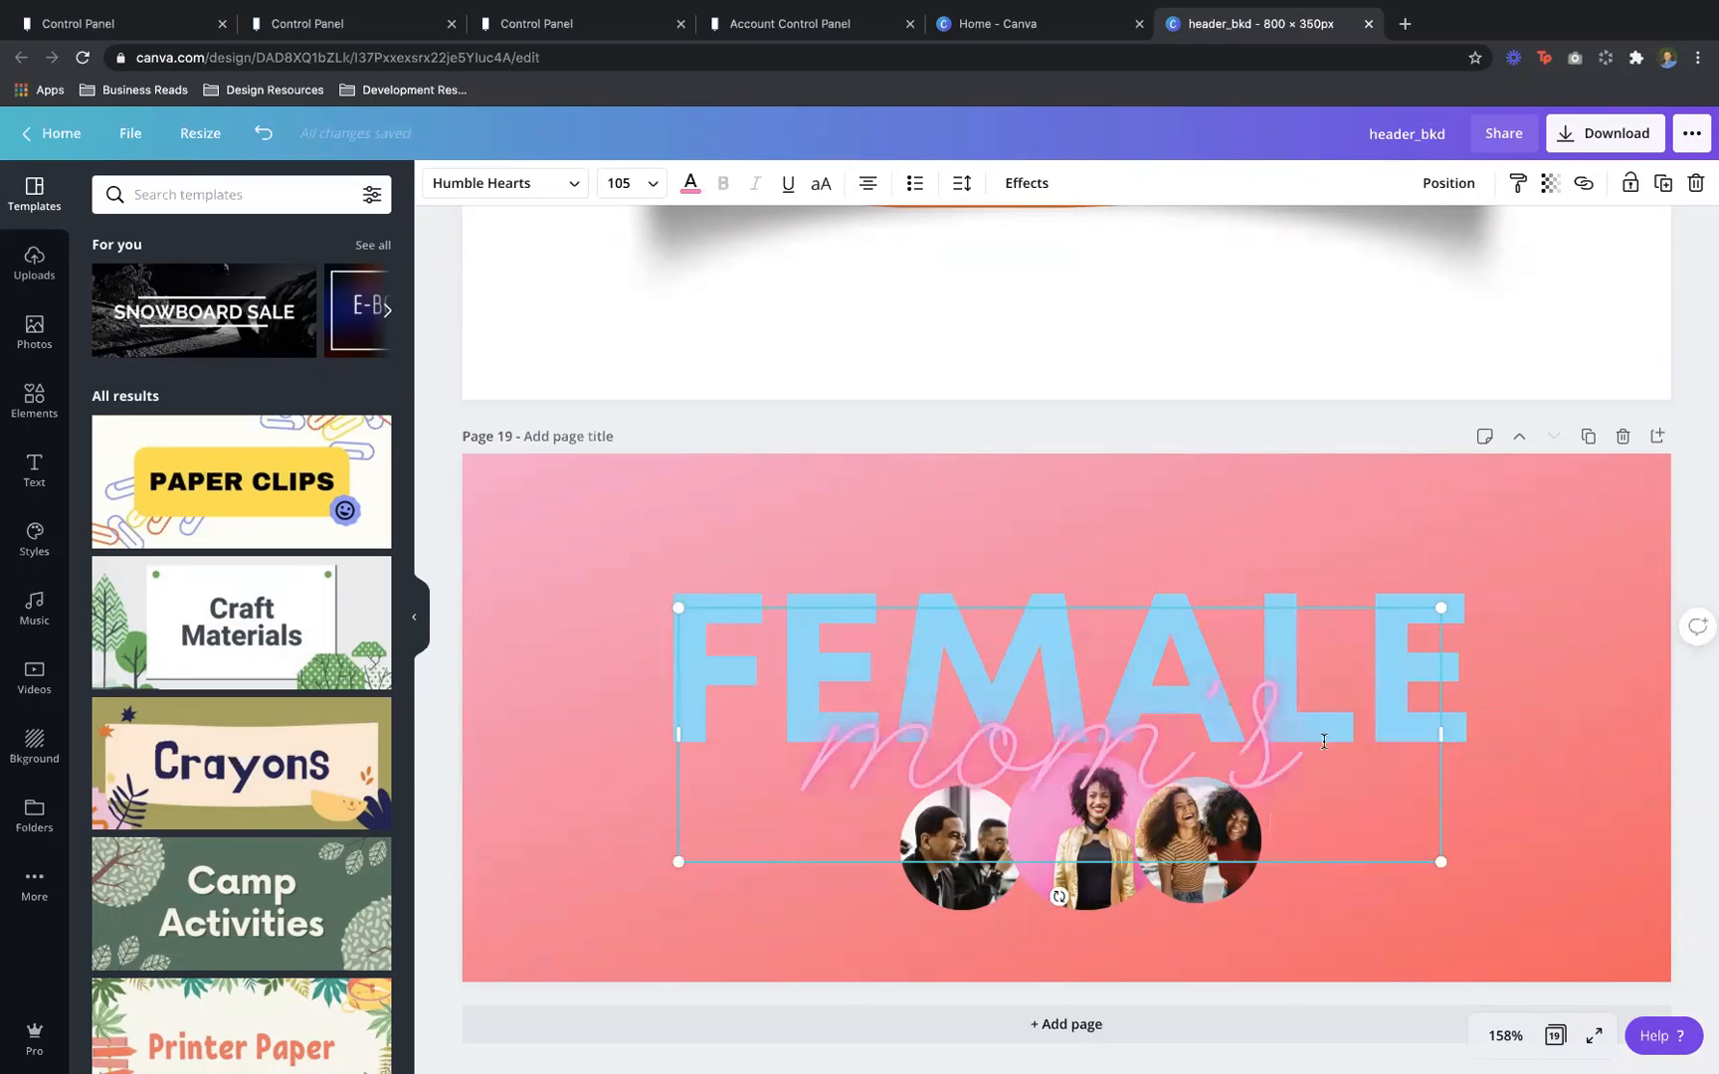
{"action": "left_click", "coordinate": [1229, 567]}
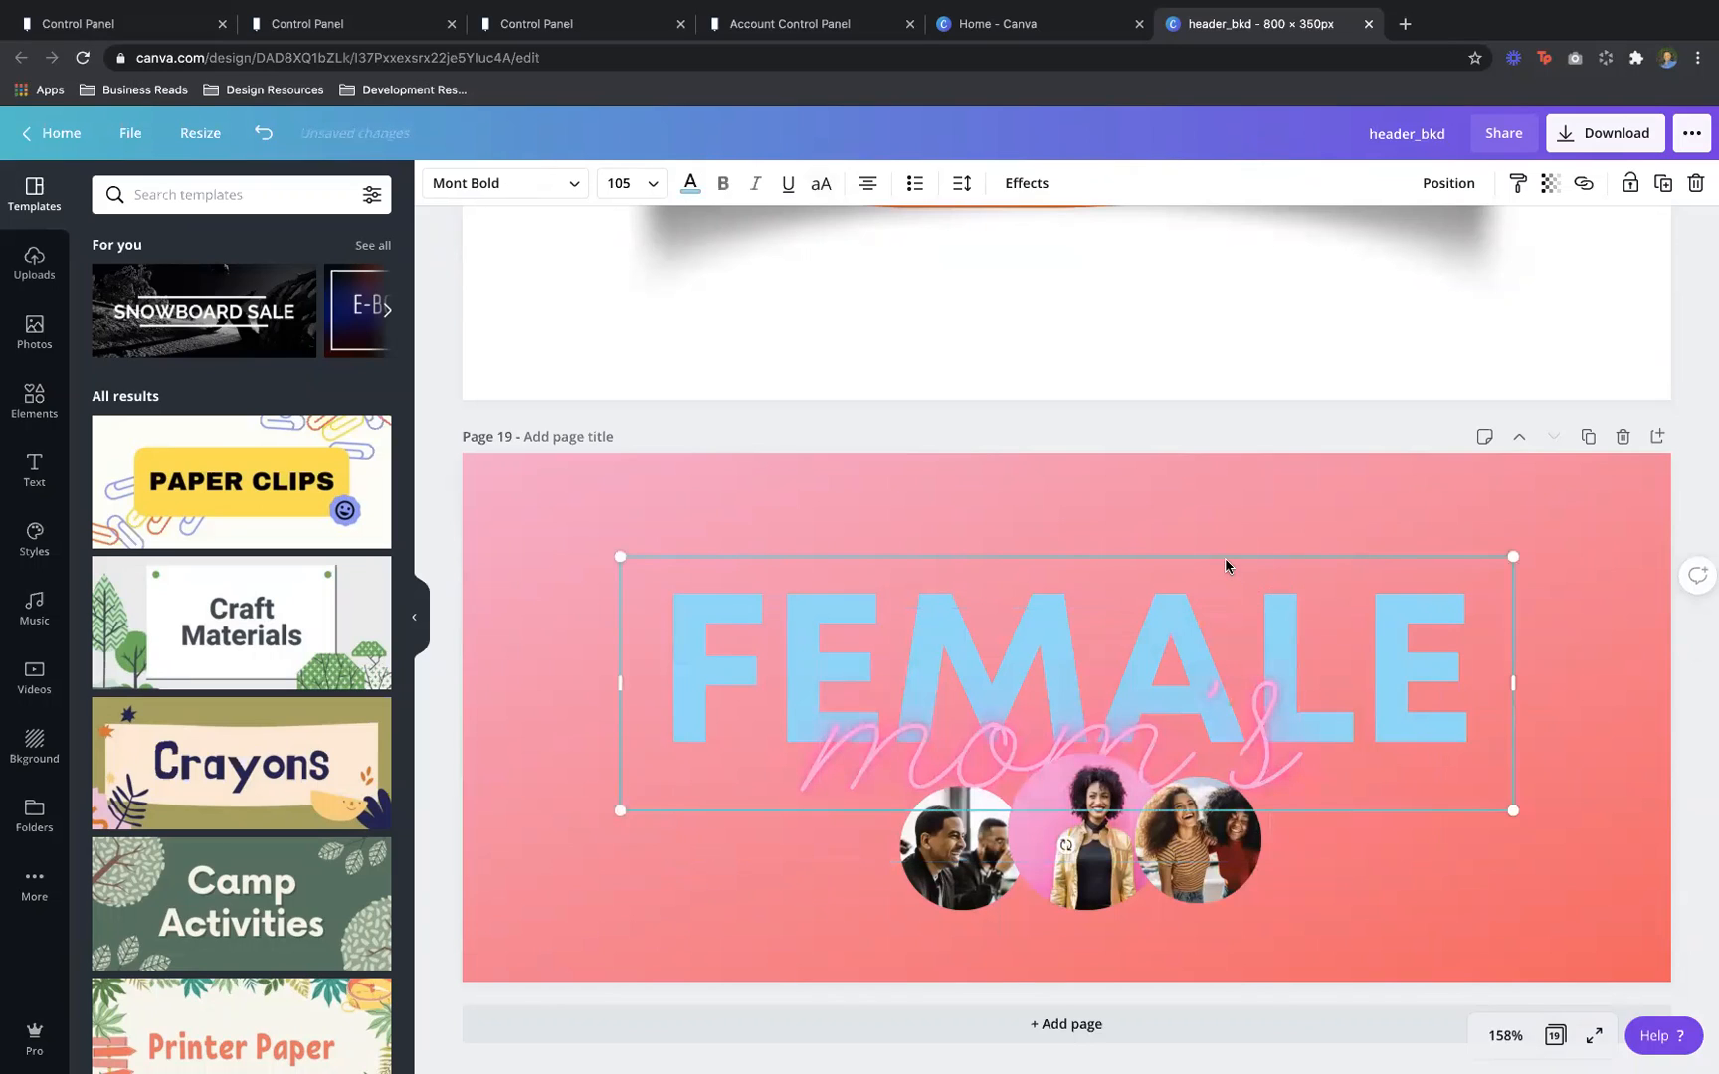
{"action": "double_click", "coordinate": [1218, 582]}
{"action": "type", "text": "FOUNDER"}
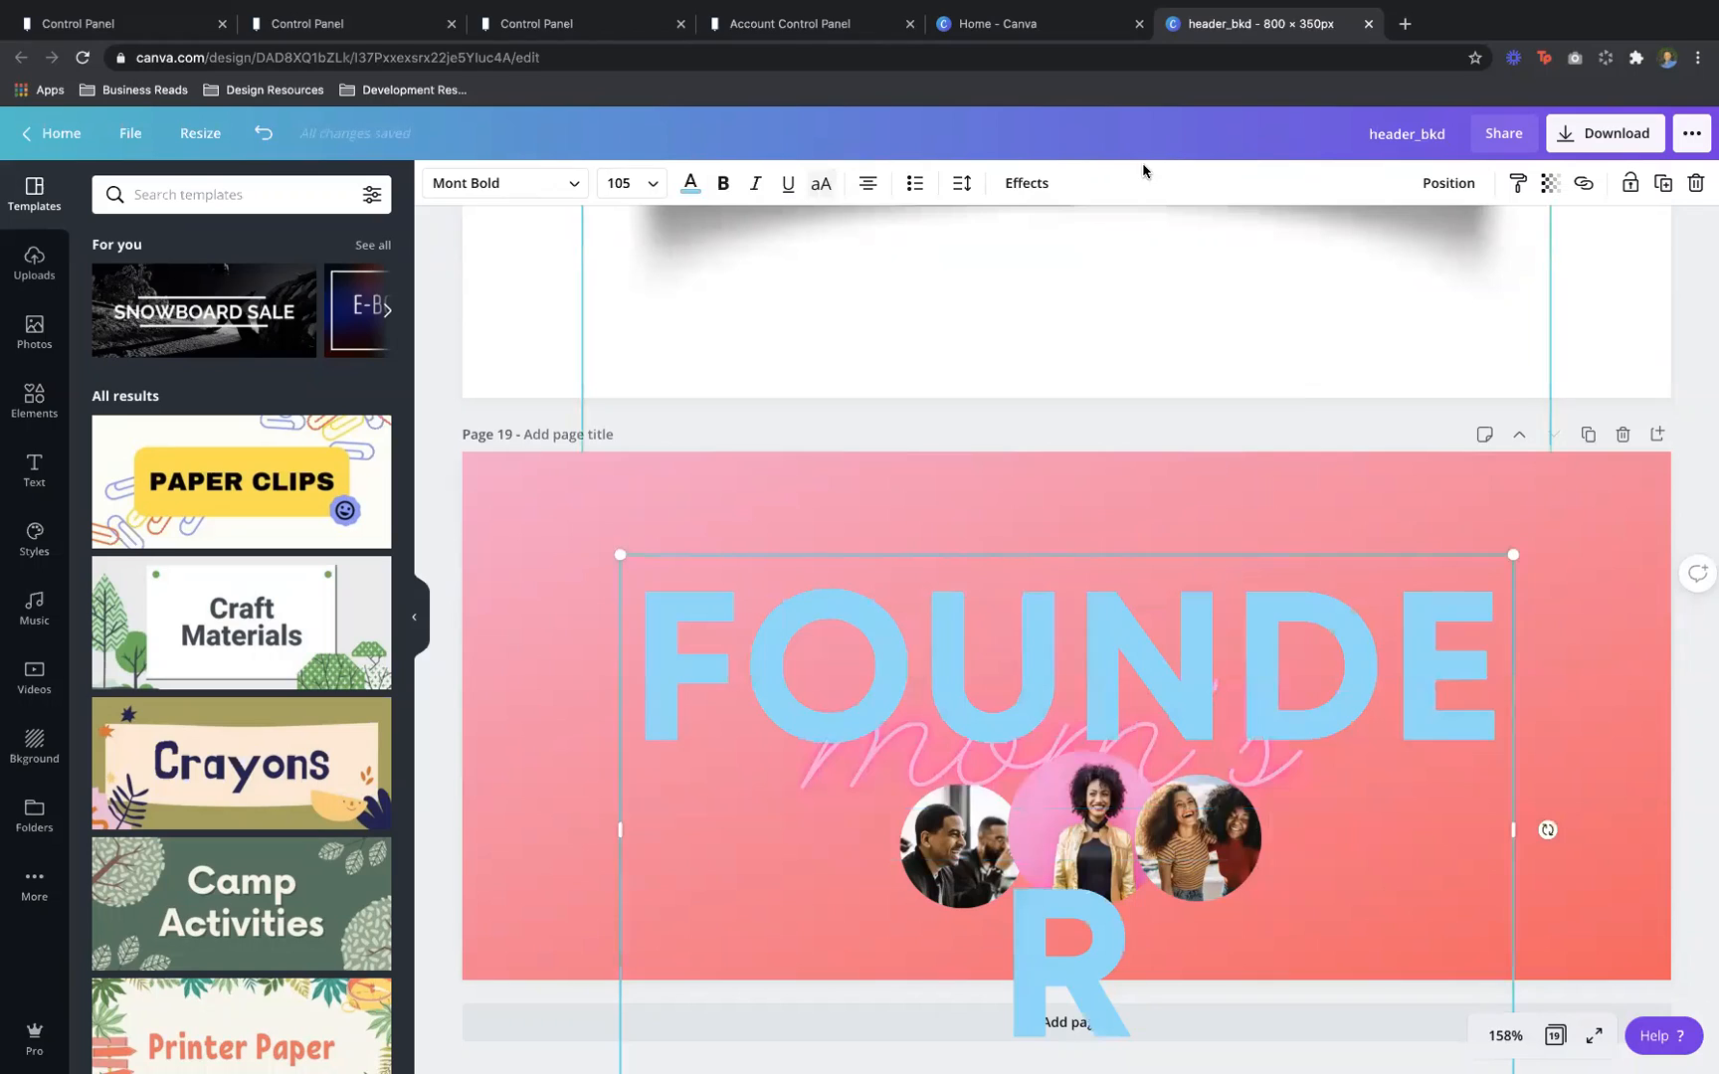
Set FOUNDER's font size to 96 and widen its text box so it fits one line
{"action": "left_click", "coordinate": [653, 195]}
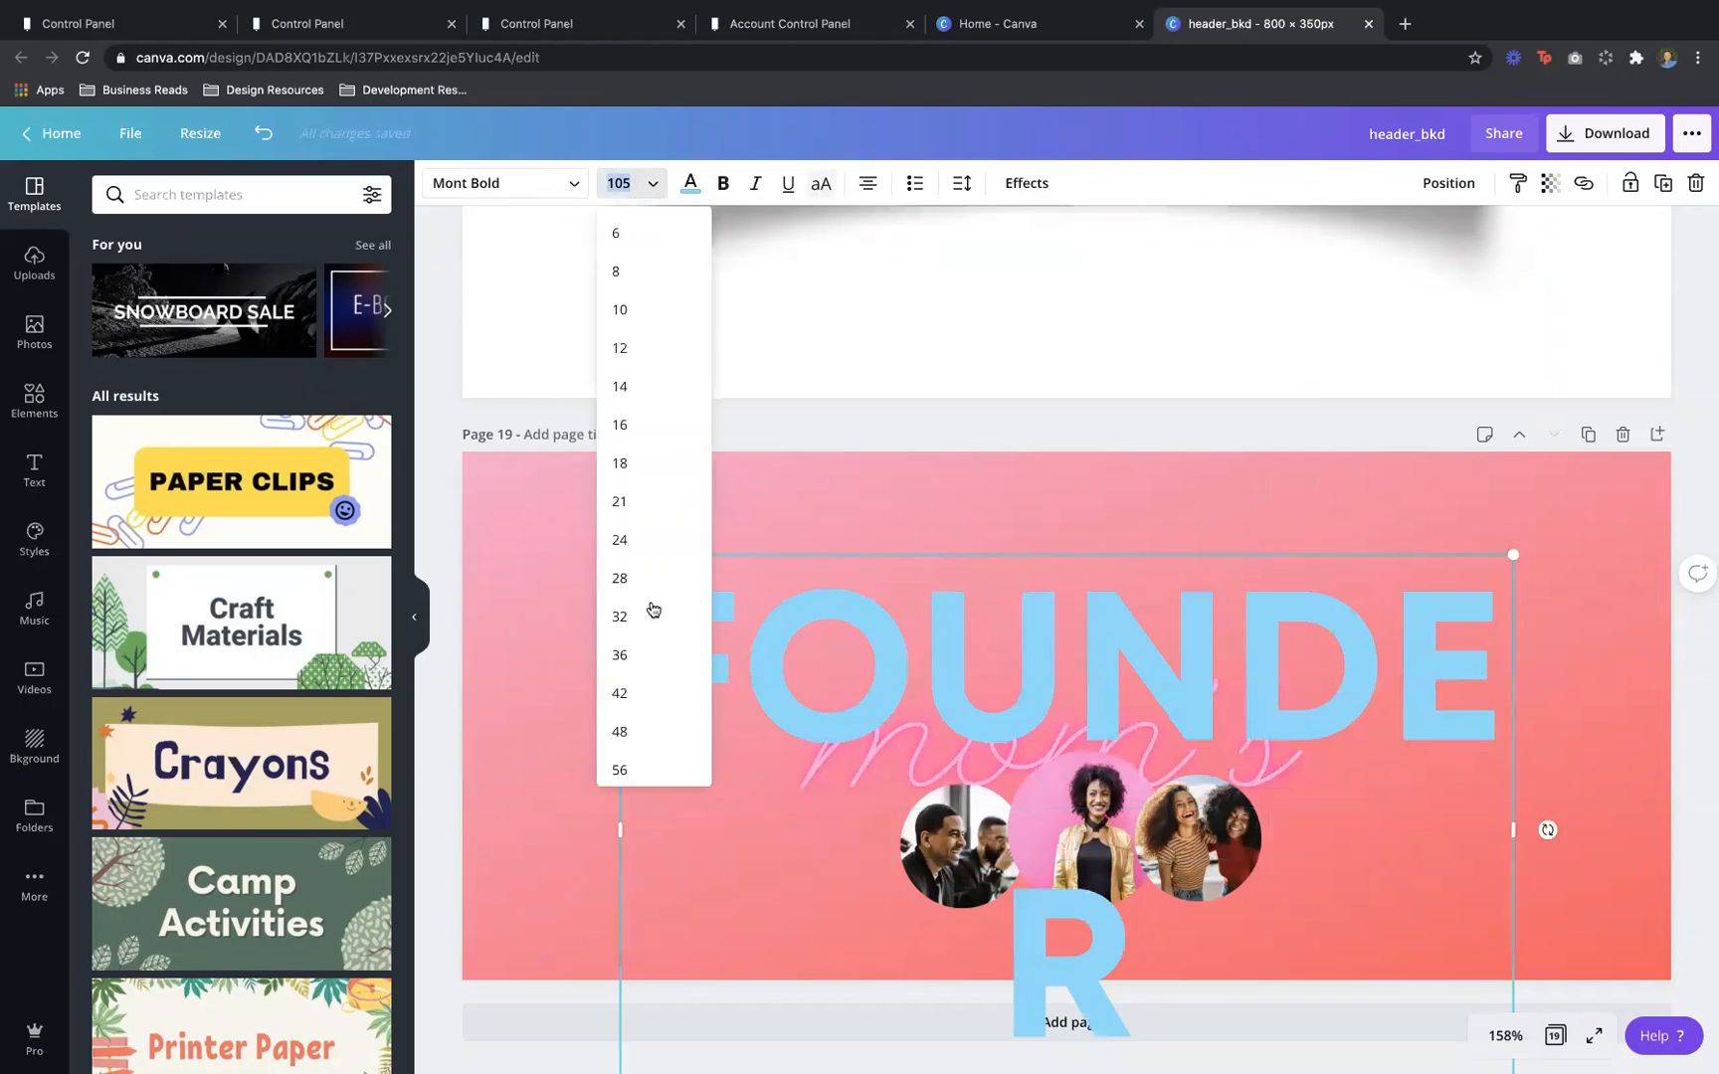
{"action": "type", "text": "1"}
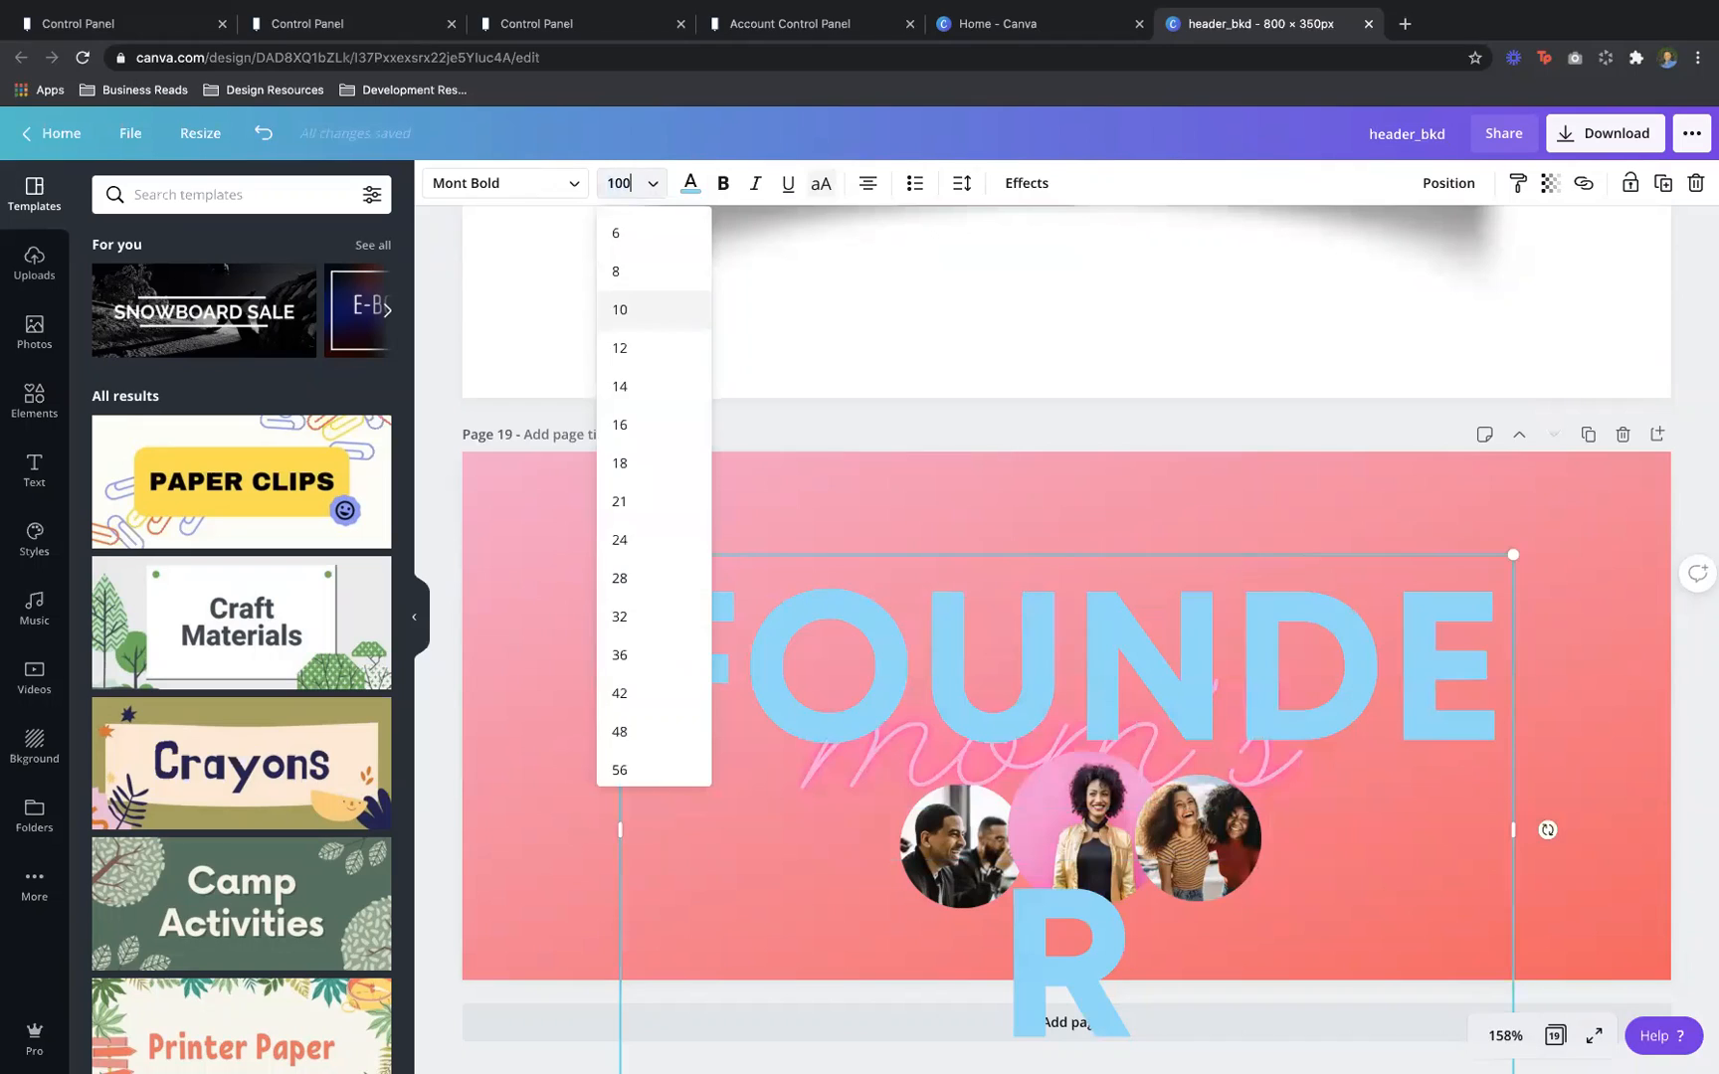
{"action": "key", "text": "Return"}
{"action": "left_click", "coordinate": [633, 199]}
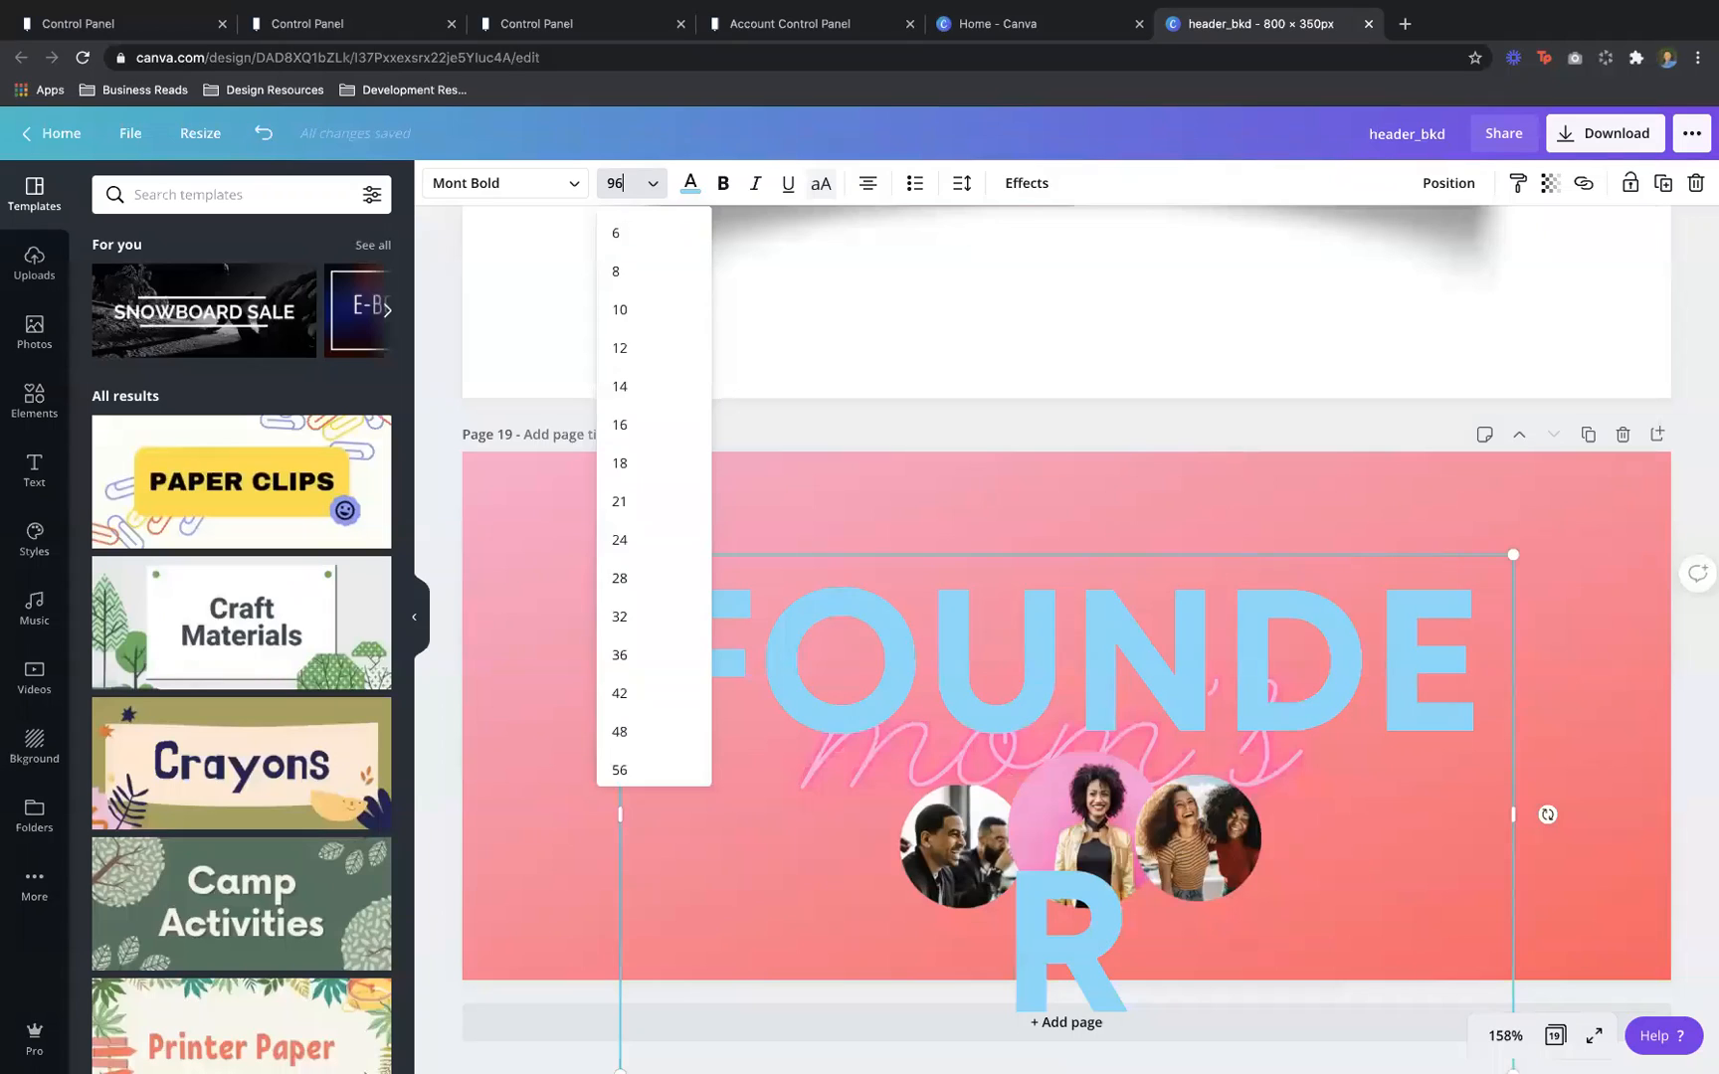
{"action": "type", "text": "96"}
{"action": "key", "text": "Return"}
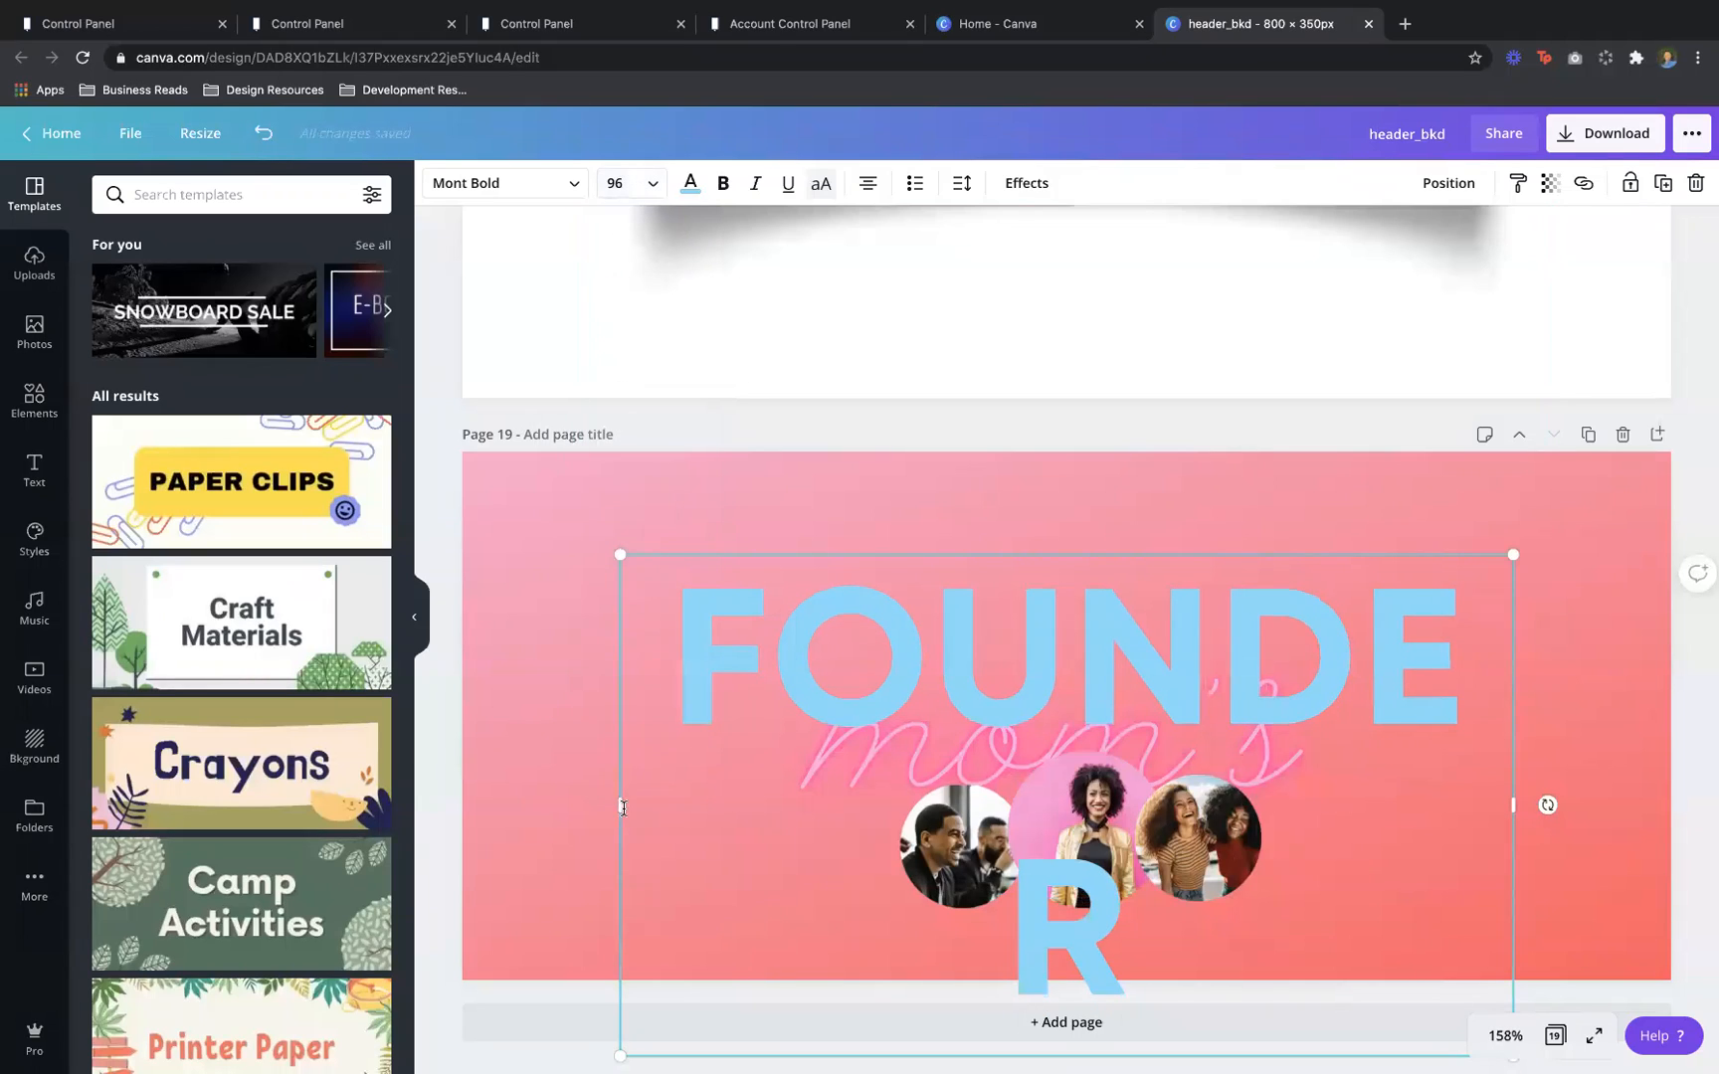
{"action": "left_click_drag", "start_coordinate": [605, 805], "coordinate": [552, 798]}
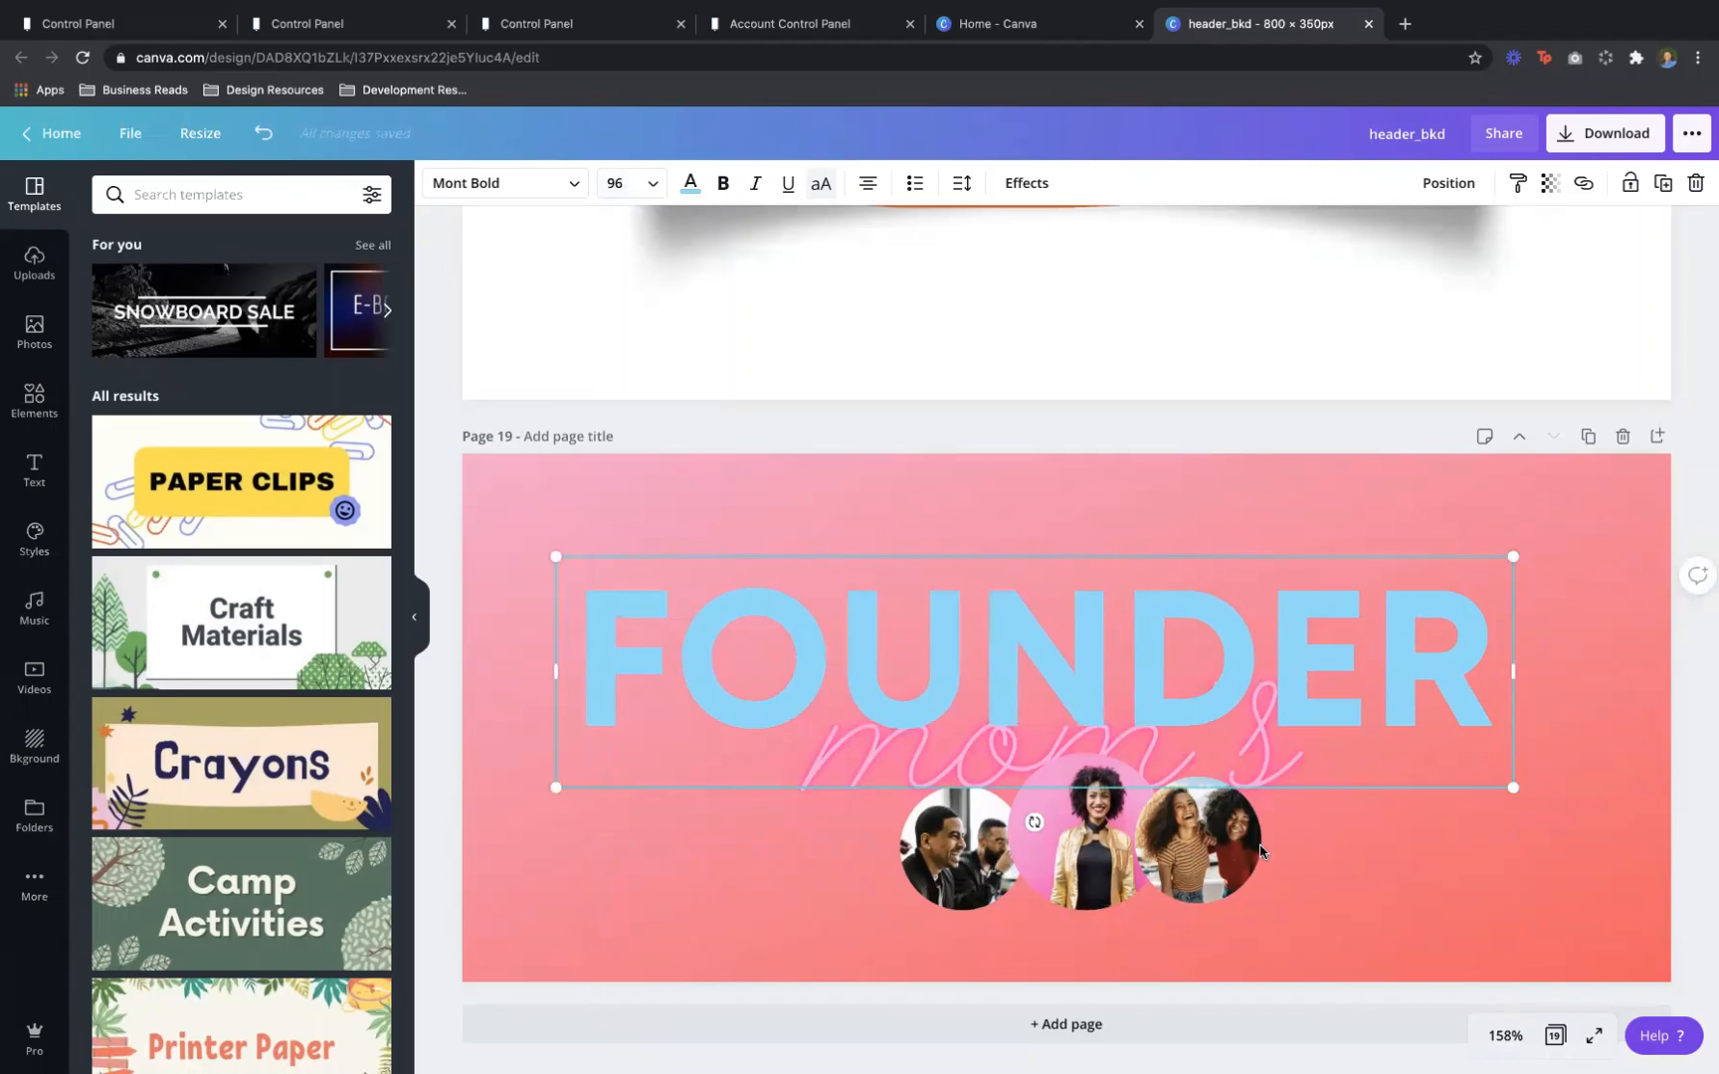
Delete the three circular photos from the header
{"action": "left_click", "coordinate": [1401, 925]}
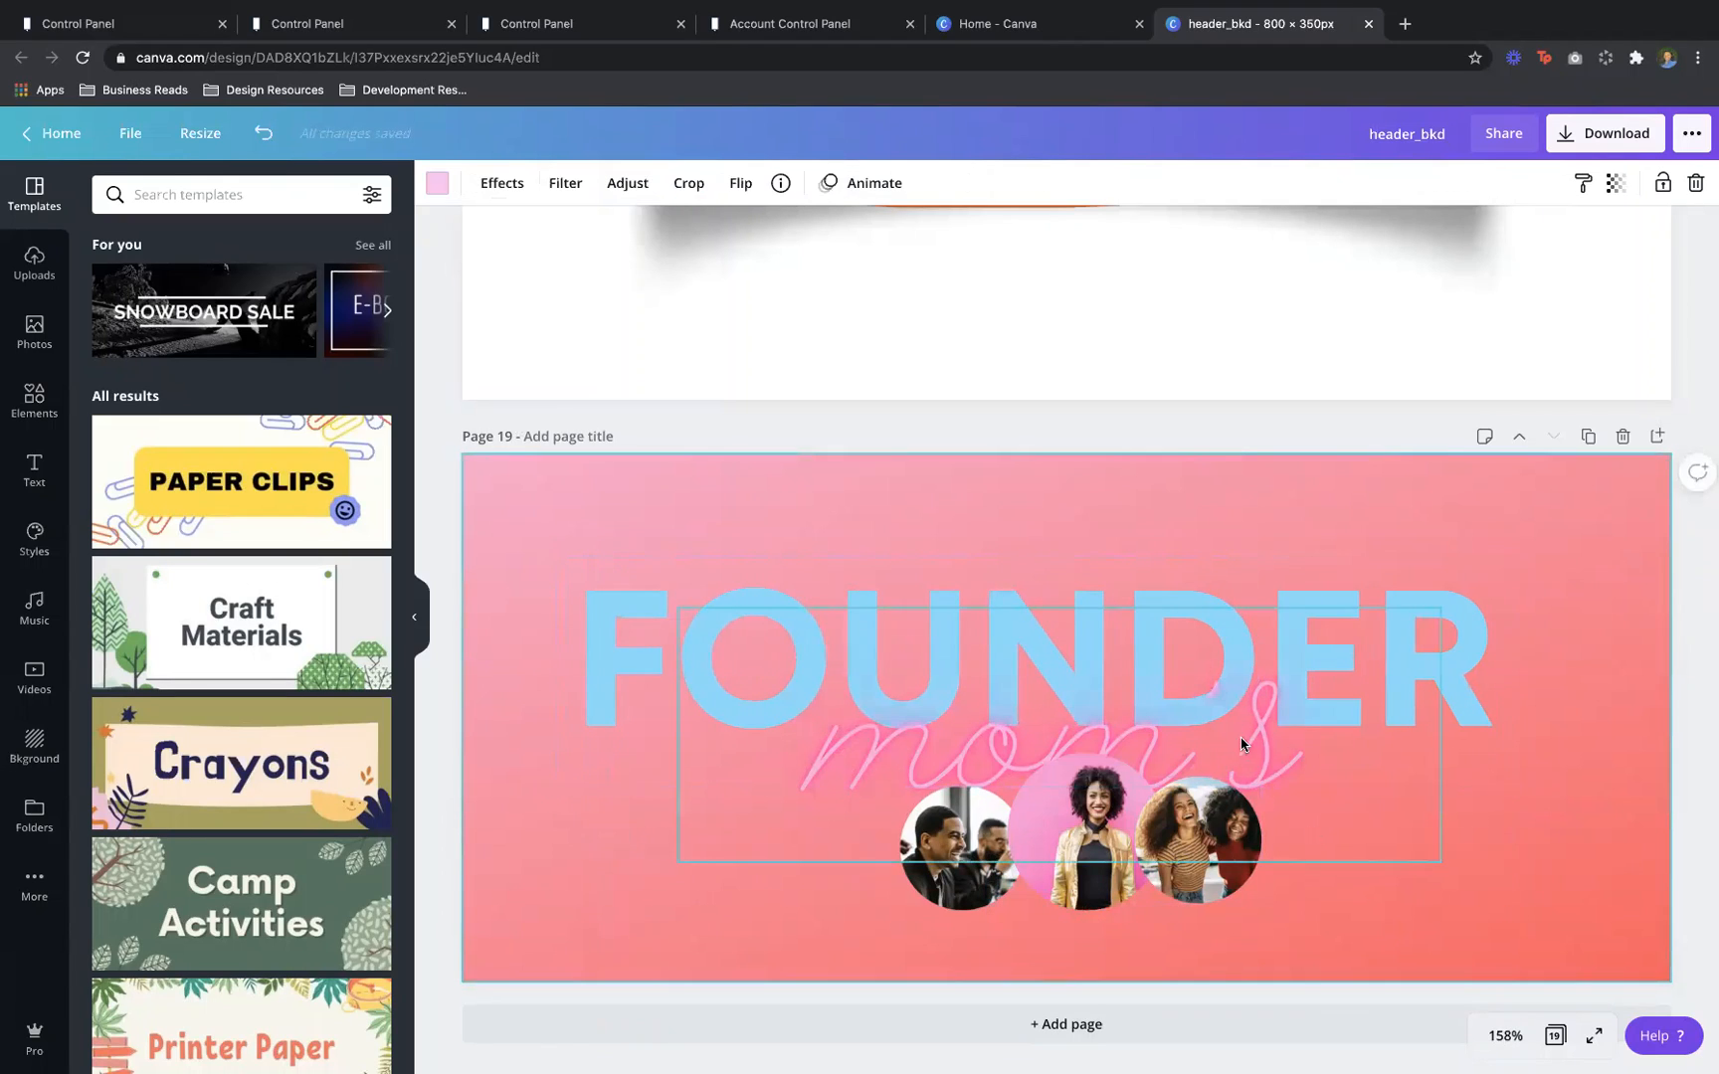
{"action": "left_click", "coordinate": [1154, 841]}
{"action": "key", "text": "Delete"}
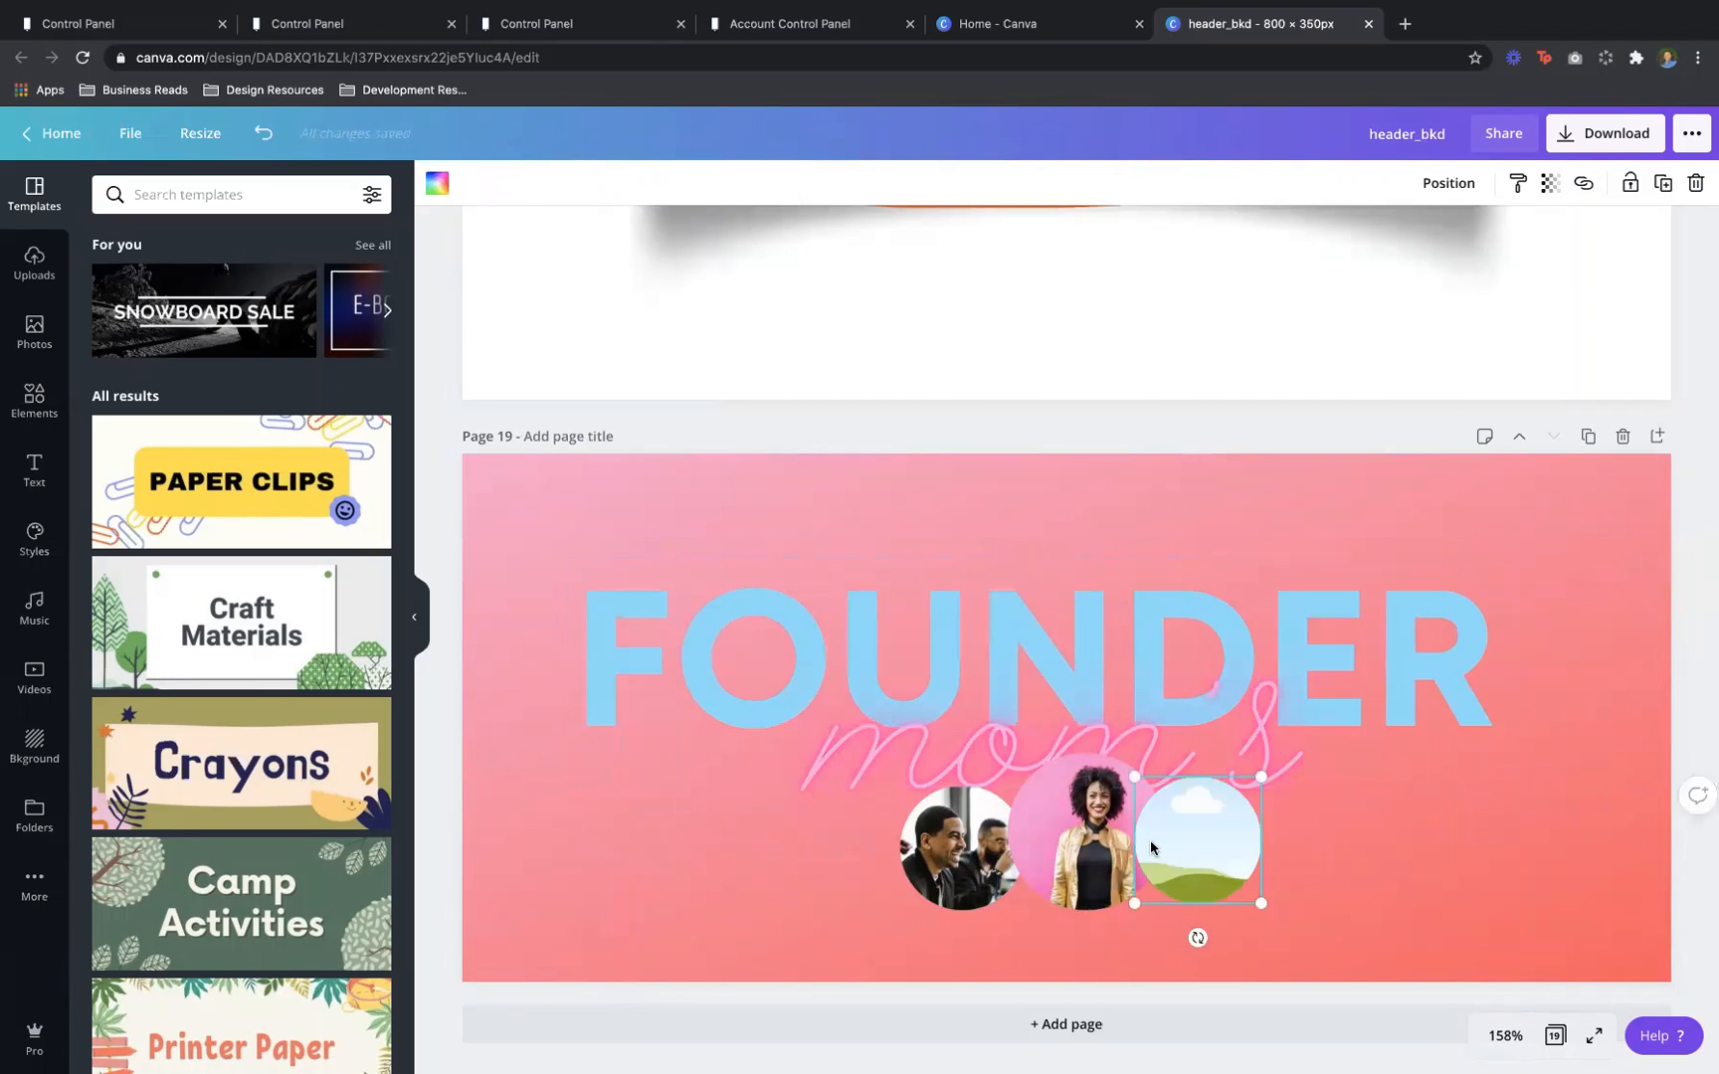
{"action": "left_click", "coordinate": [887, 851]}
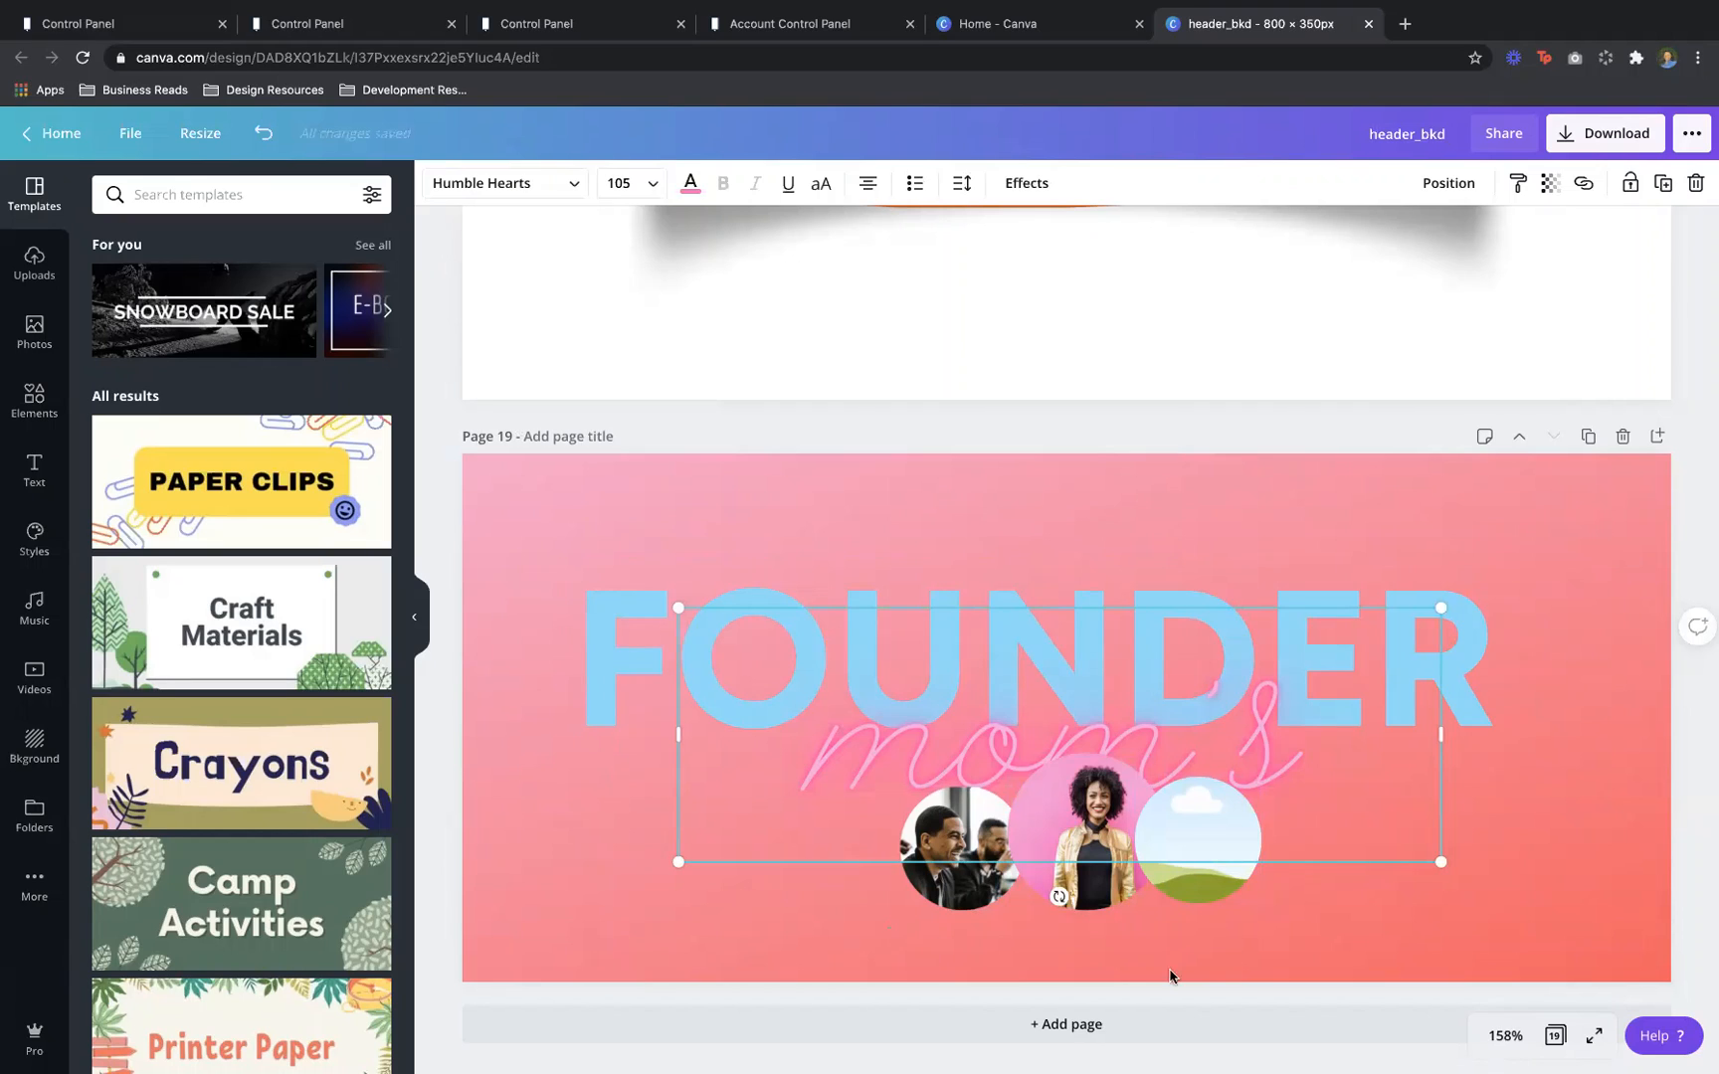
{"action": "left_click", "coordinate": [1410, 943]}
{"action": "left_click_drag", "start_coordinate": [975, 841], "coordinate": [891, 900]}
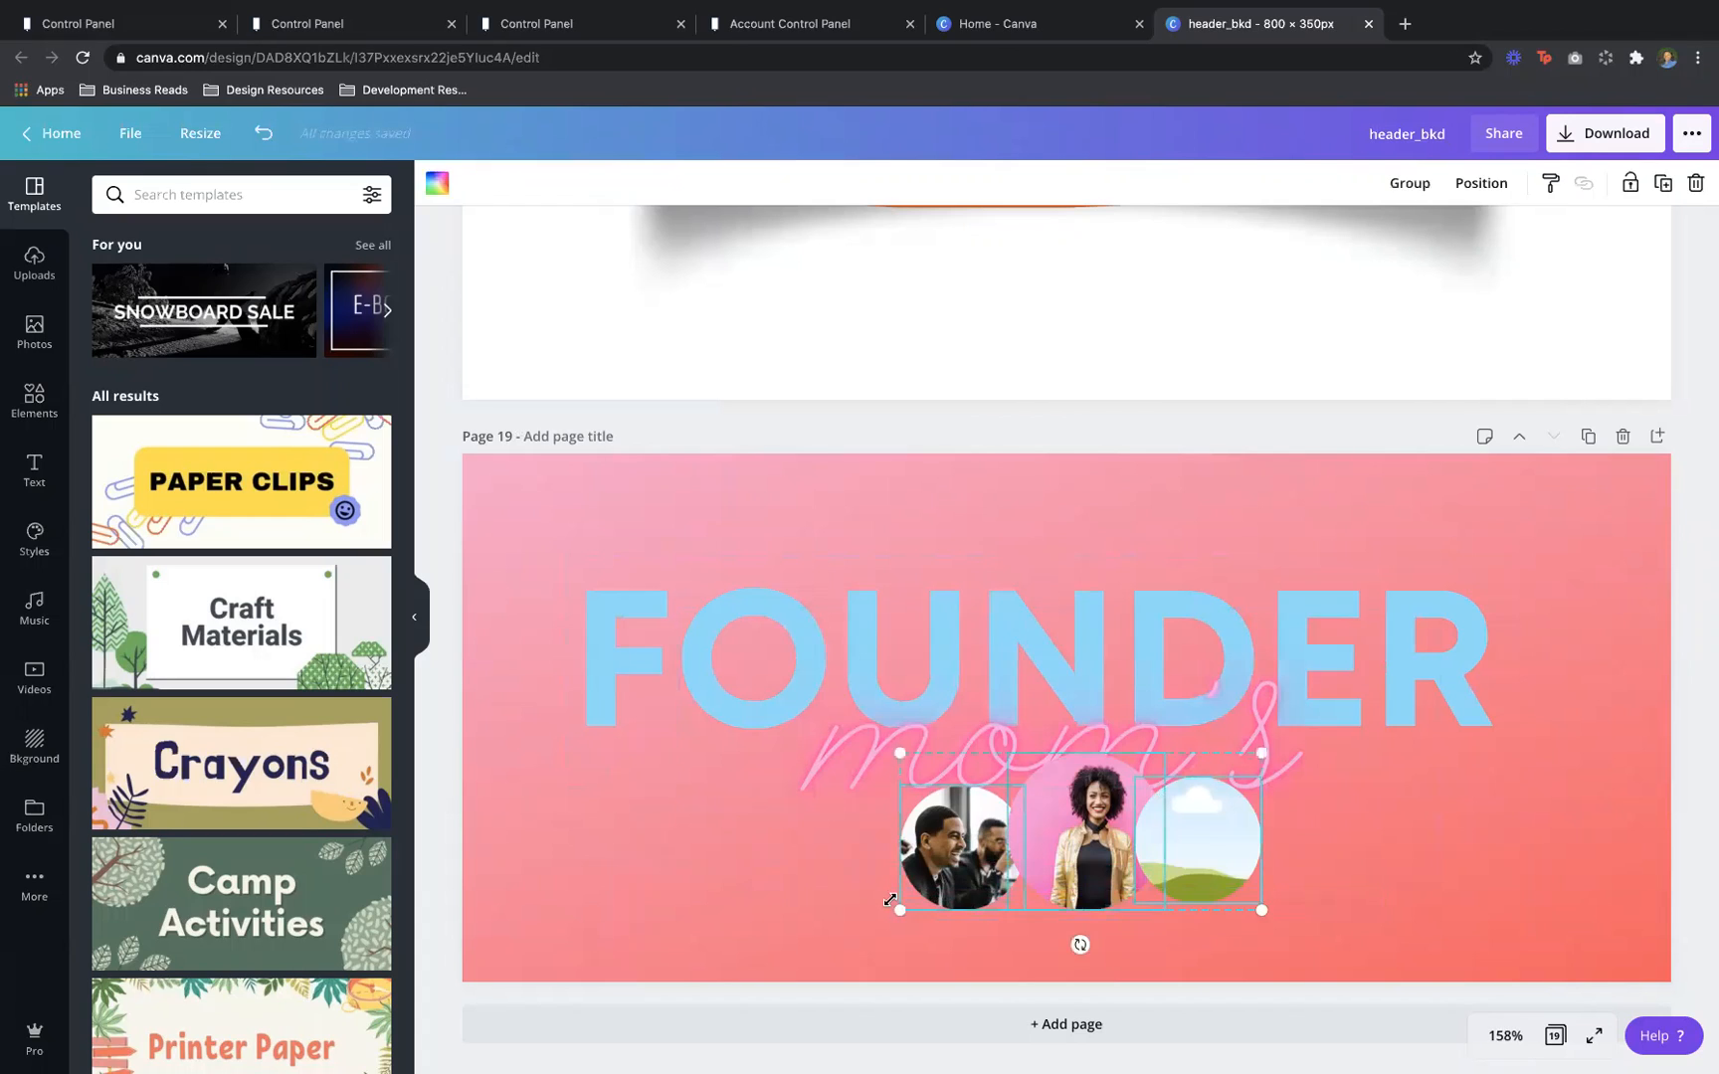
{"action": "key", "text": "Delete"}
Make the page background purple using Document Colors
{"action": "left_click", "coordinate": [794, 917]}
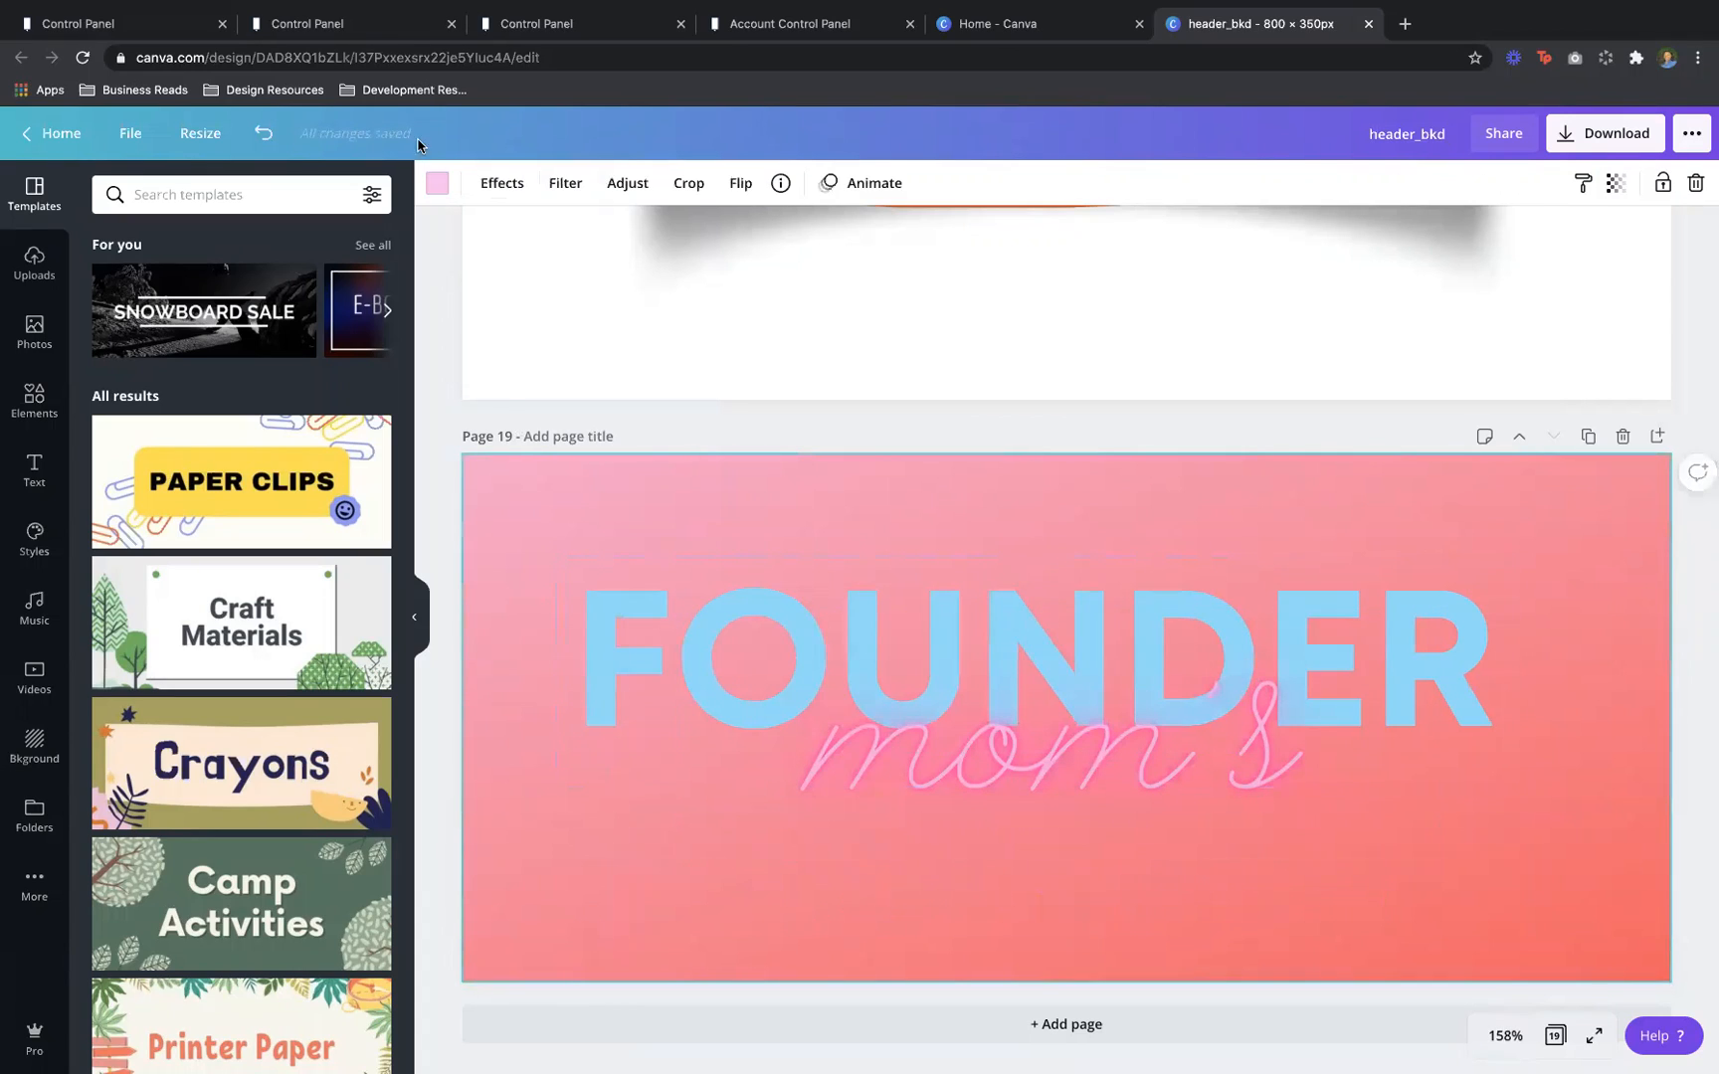
{"action": "left_click", "coordinate": [435, 182]}
{"action": "left_click", "coordinate": [368, 378]}
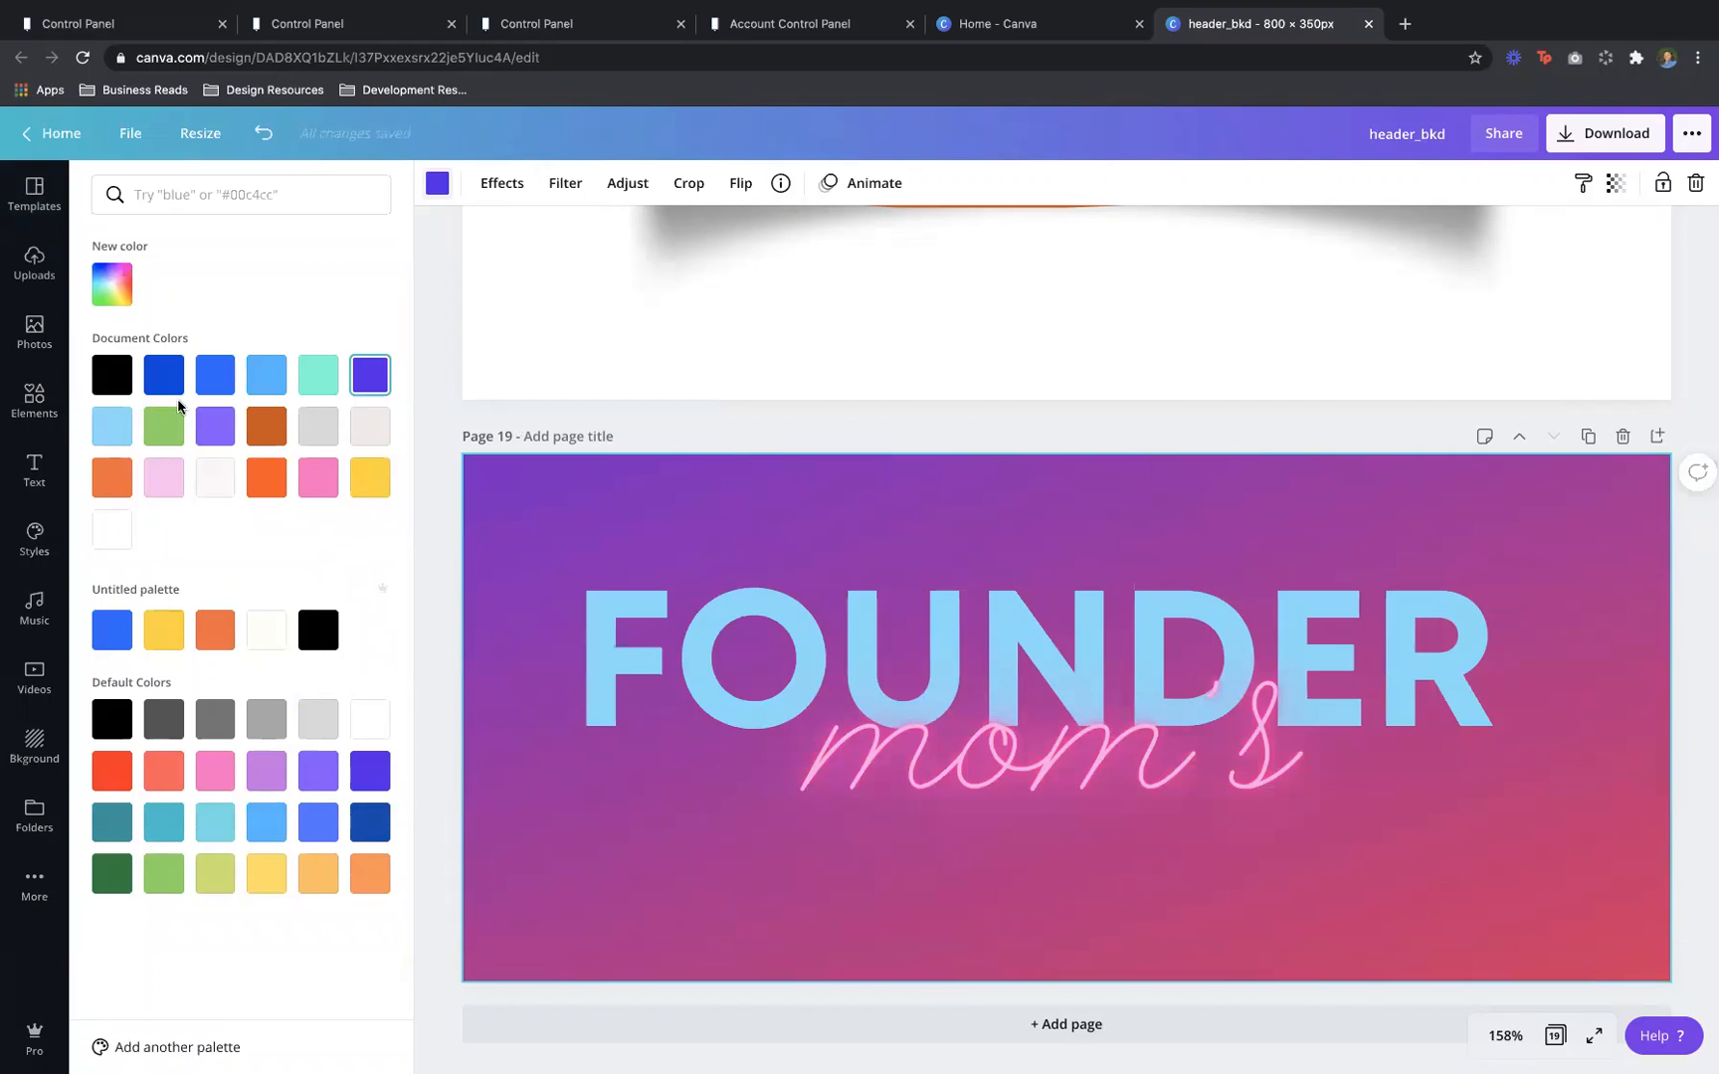
{"action": "left_click", "coordinate": [38, 331]}
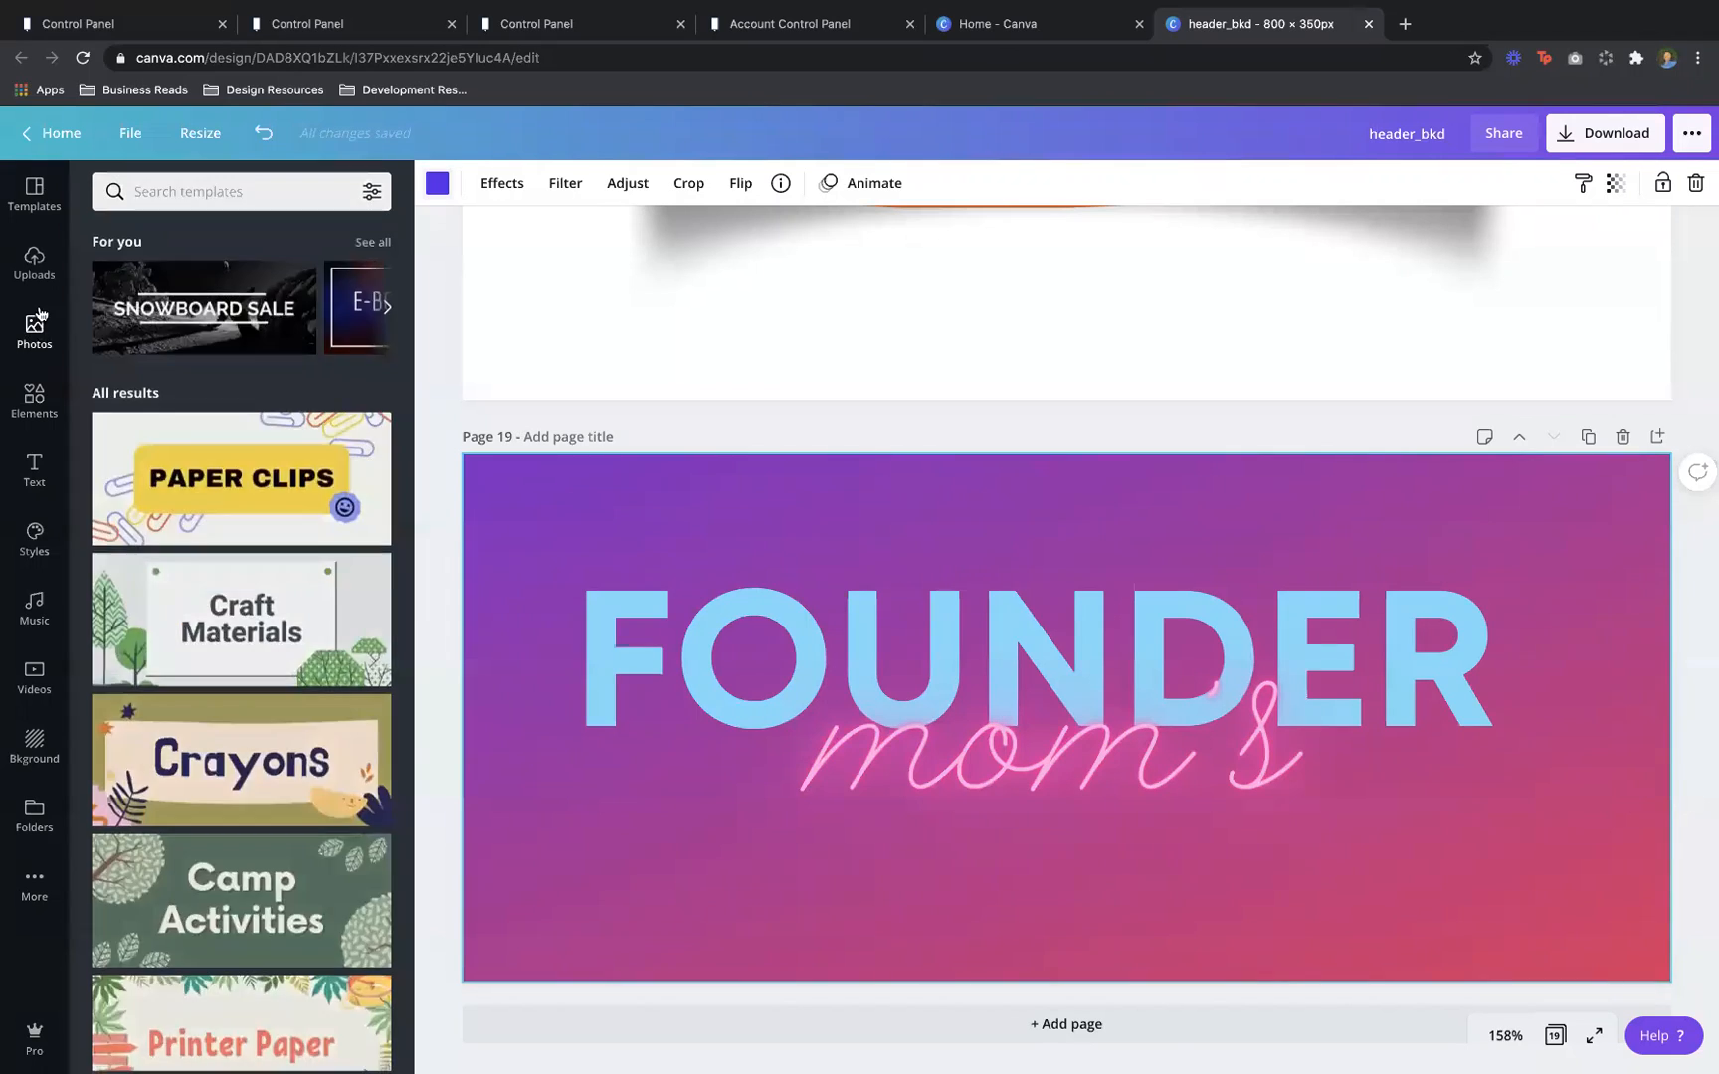
Add circle frames from Elements > Frames, line them up side by side and shrink them
{"action": "left_click", "coordinate": [36, 400]}
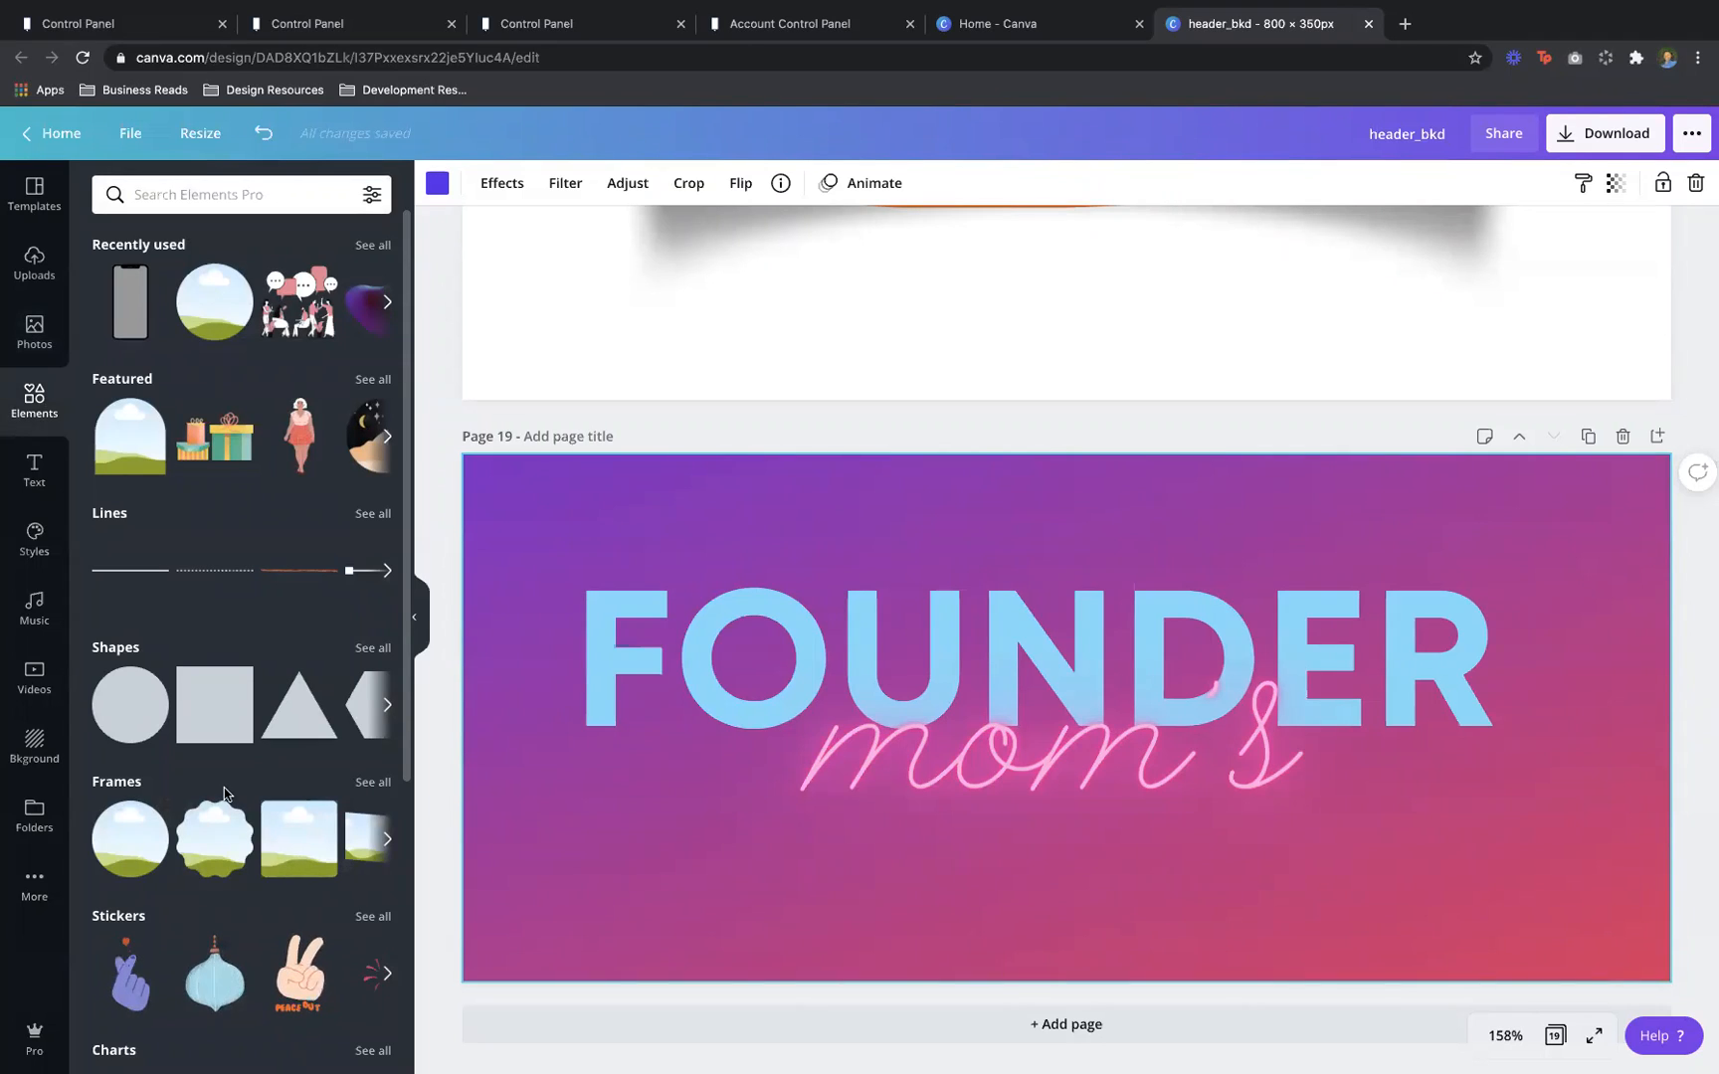
{"action": "left_click", "coordinate": [205, 323]}
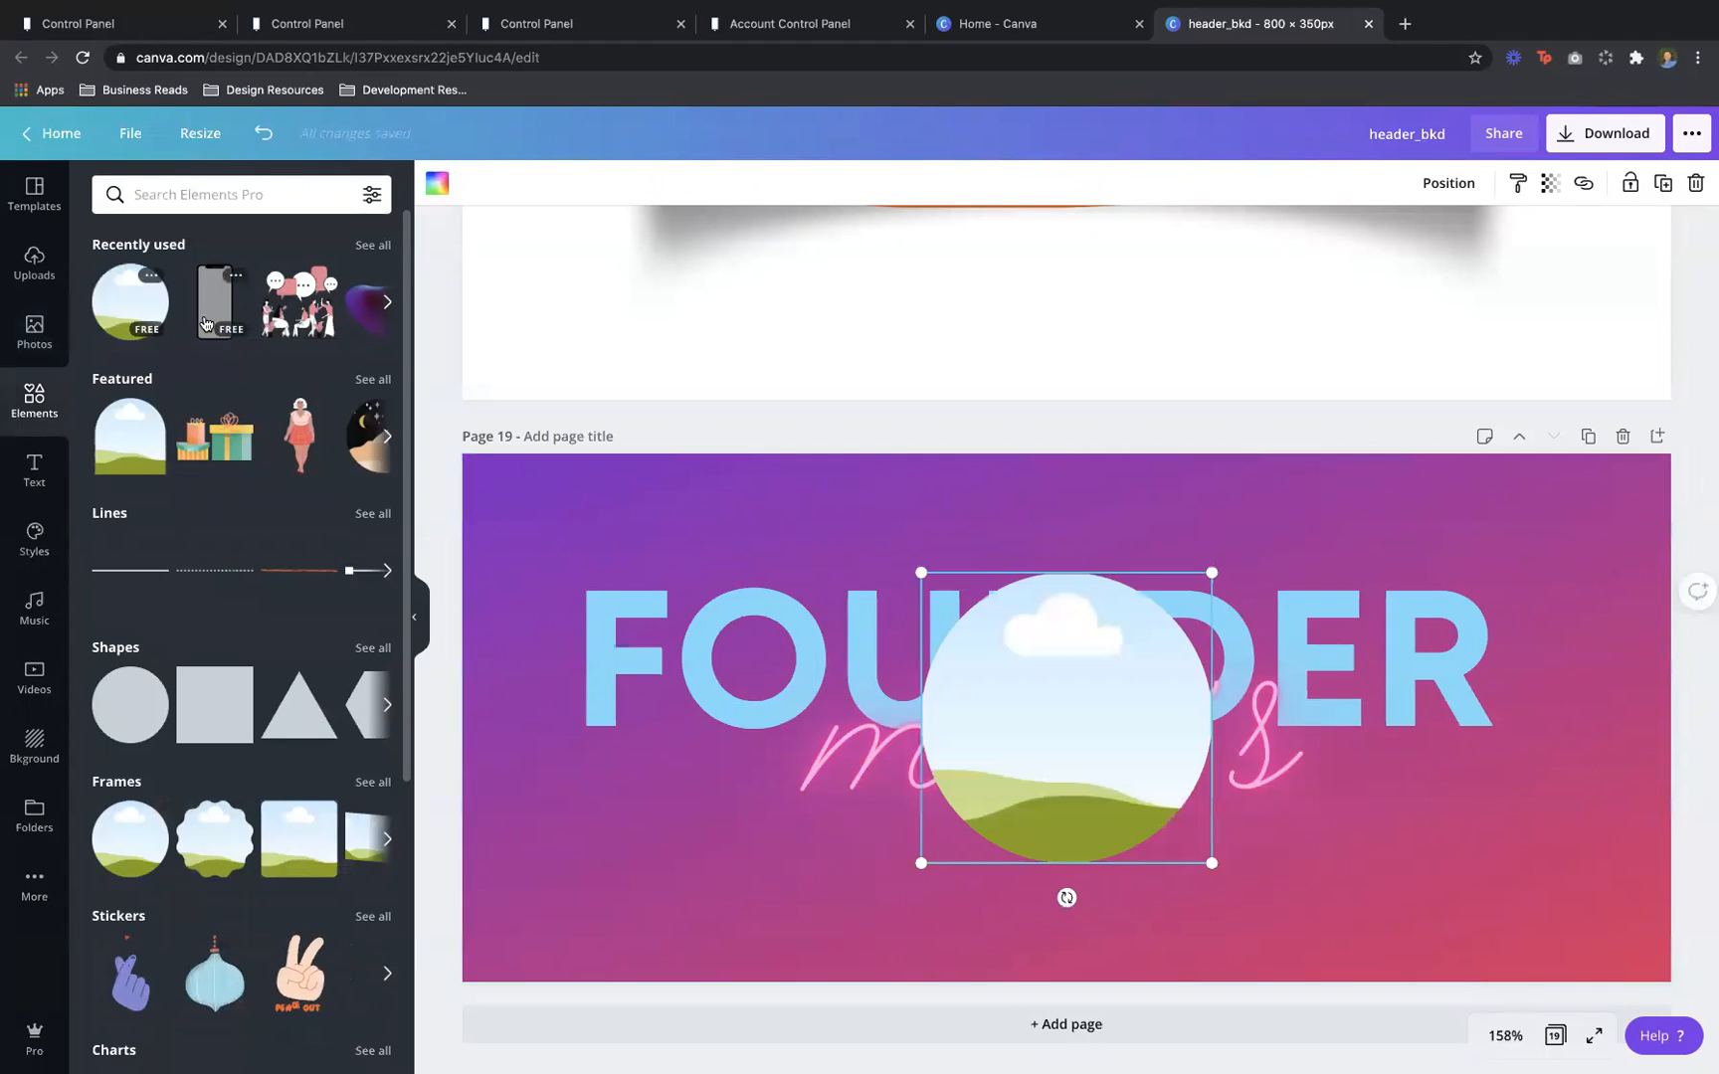
{"action": "left_click", "coordinate": [151, 313]}
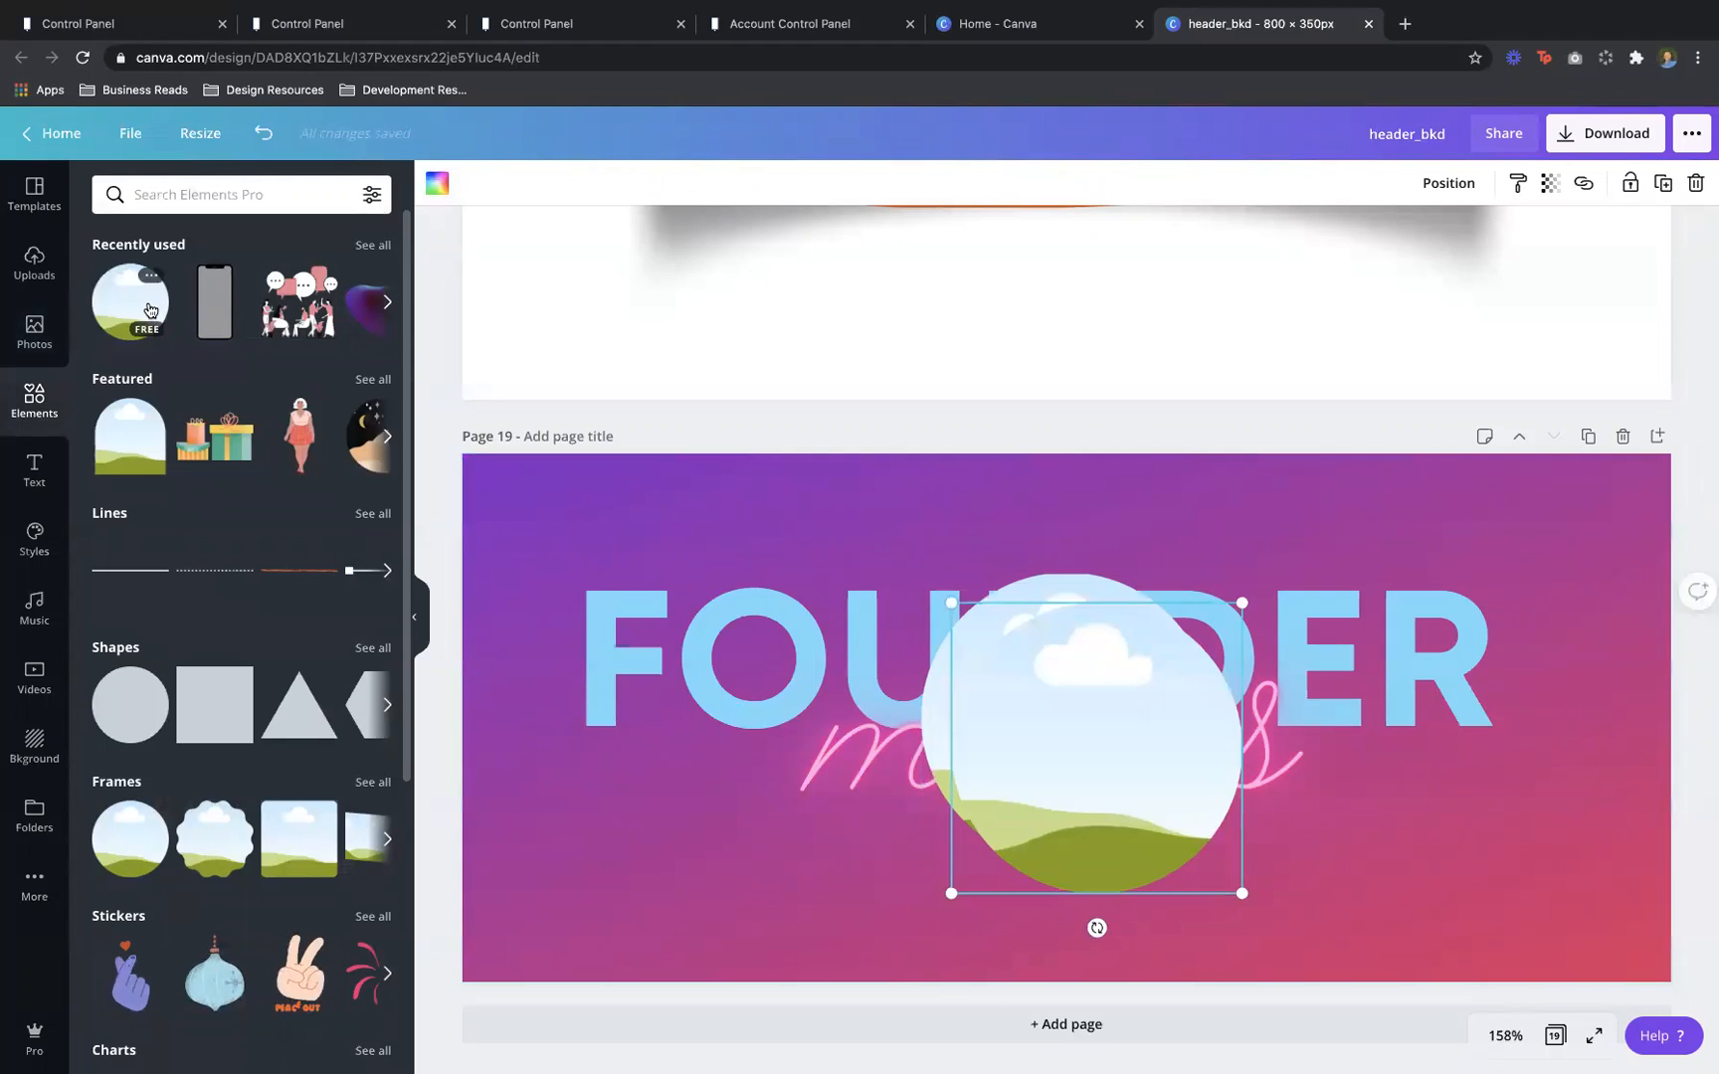
{"action": "left_click", "coordinate": [1059, 587]}
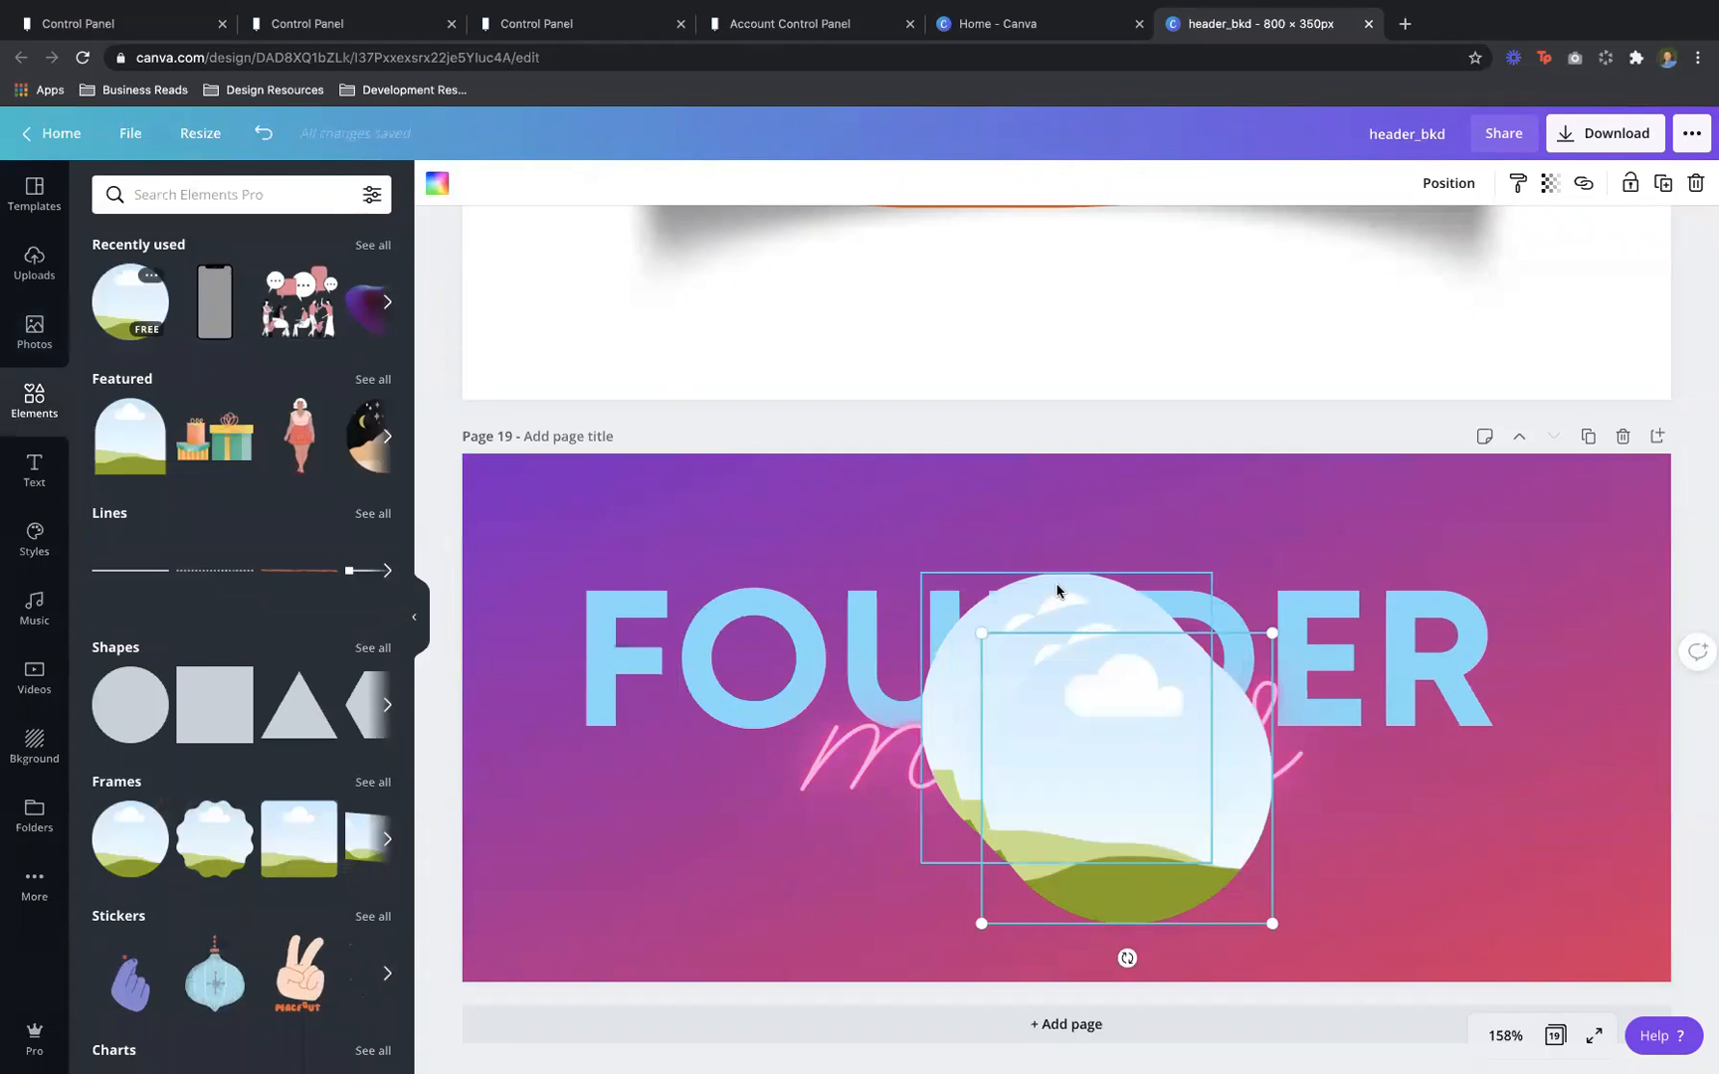
{"action": "left_click_drag", "start_coordinate": [1151, 662], "coordinate": [1284, 599]}
{"action": "left_click", "coordinate": [1061, 666]}
{"action": "left_click_drag", "start_coordinate": [1061, 666], "coordinate": [1144, 635]}
{"action": "left_click", "coordinate": [989, 626], "text": "shift"}
{"action": "left_click", "coordinate": [1343, 665], "text": "shift"}
{"action": "left_click_drag", "start_coordinate": [1385, 591], "coordinate": [1116, 875]}
Select FOUNDER, mom's and the frames together and shift them slightly upward
{"action": "left_click", "coordinate": [1094, 677], "text": "shift"}
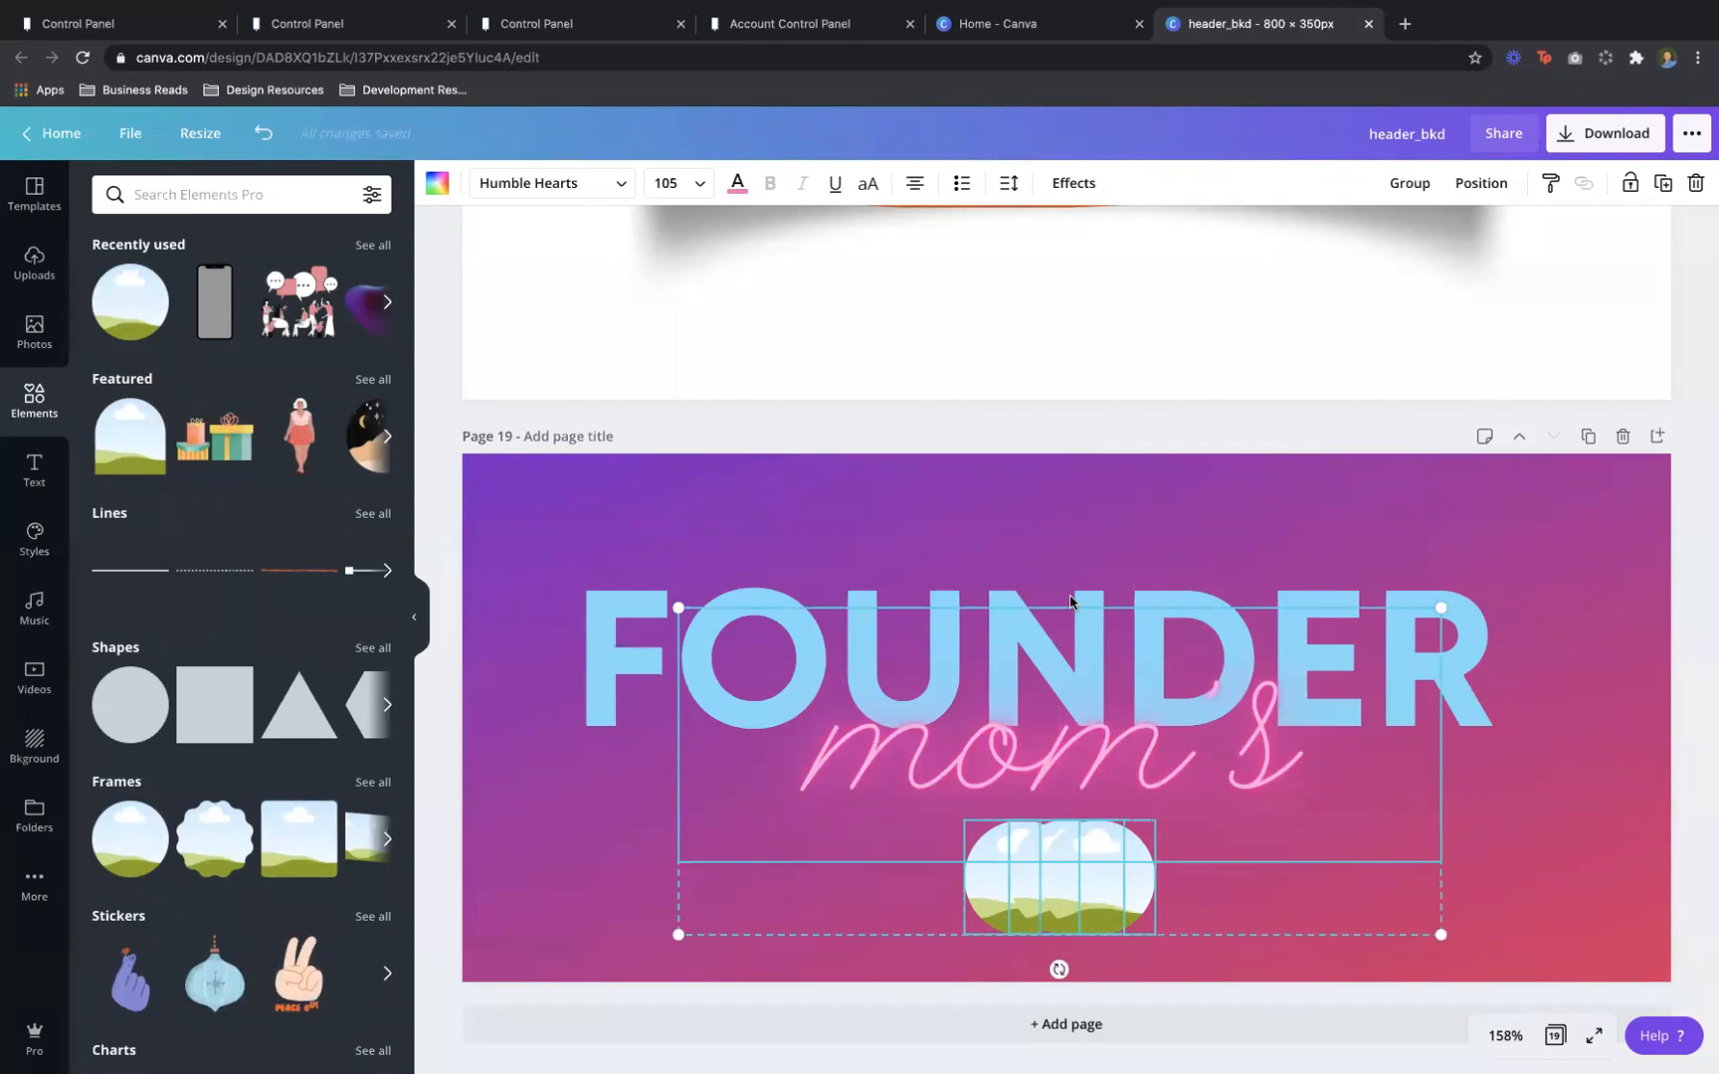
{"action": "right_click", "coordinate": [1071, 595]}
{"action": "left_click_drag", "start_coordinate": [964, 484], "coordinate": [1290, 928]}
{"action": "left_click_drag", "start_coordinate": [1223, 810], "coordinate": [1252, 789]}
Search photos for 'mom' and put the superhero-mom and mom-and-son photos in the left and right frames
{"action": "left_click", "coordinate": [1184, 495]}
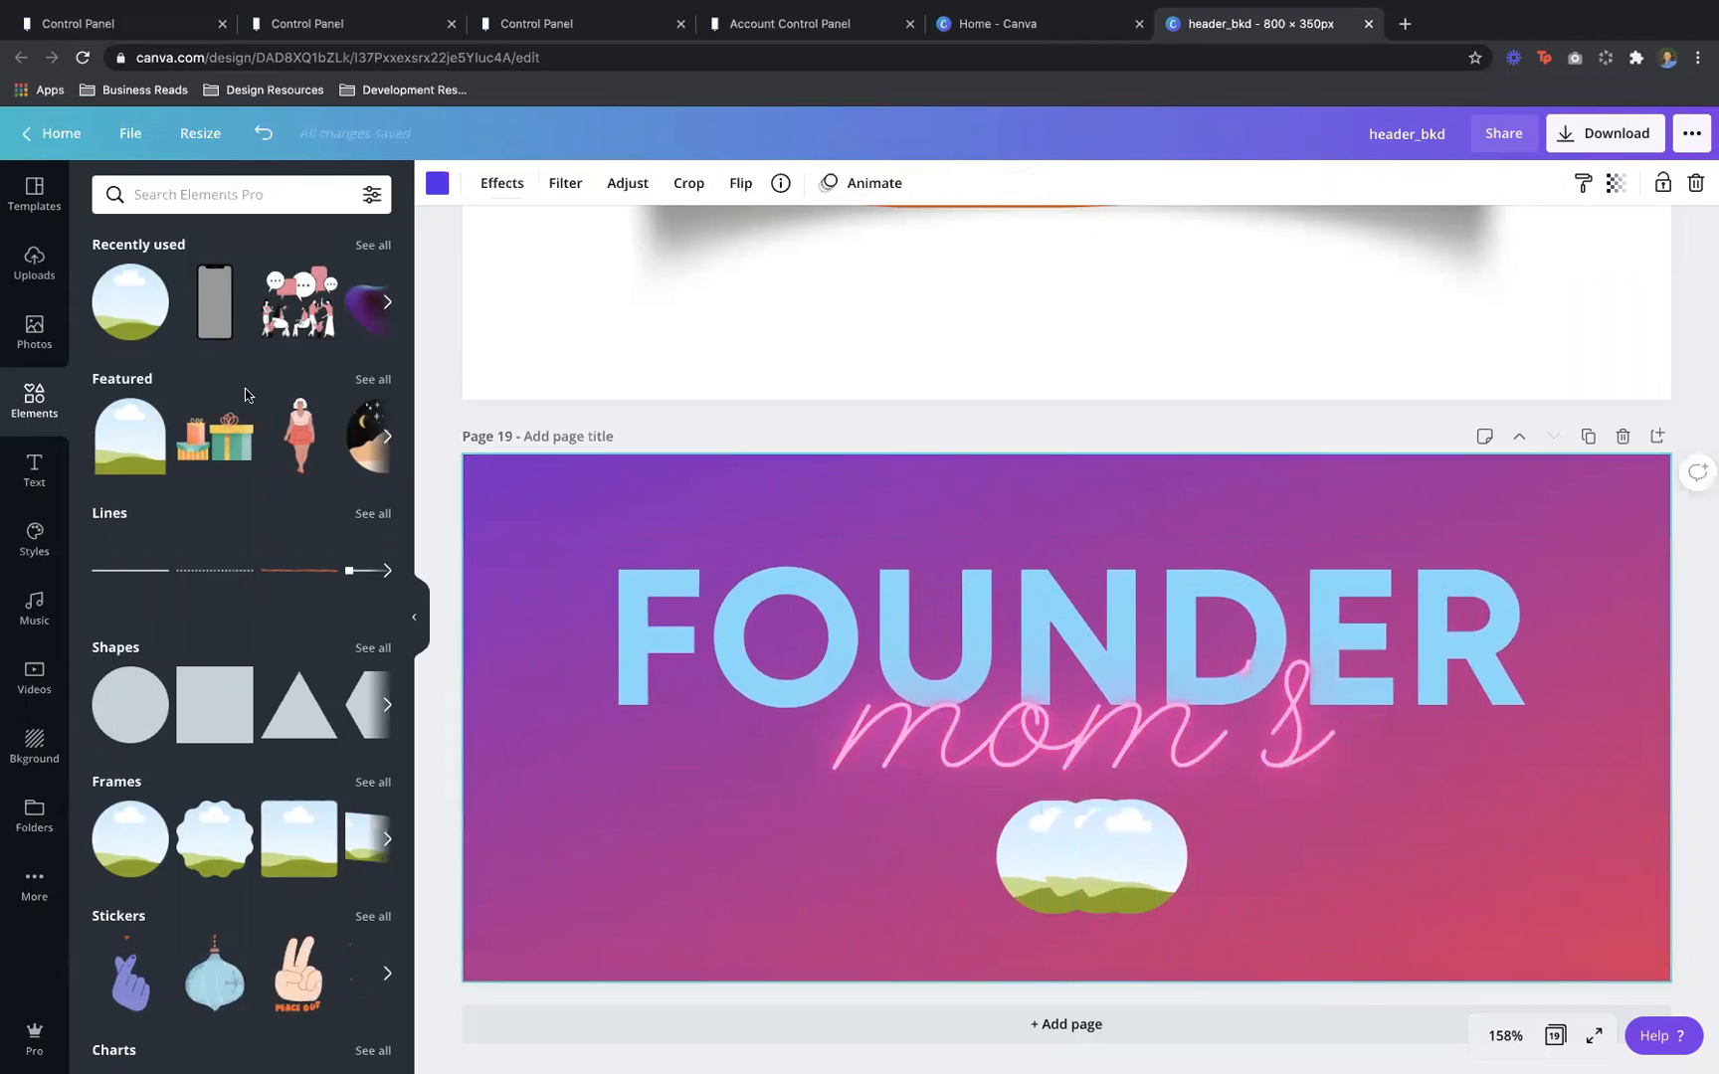
{"action": "left_click", "coordinate": [34, 328]}
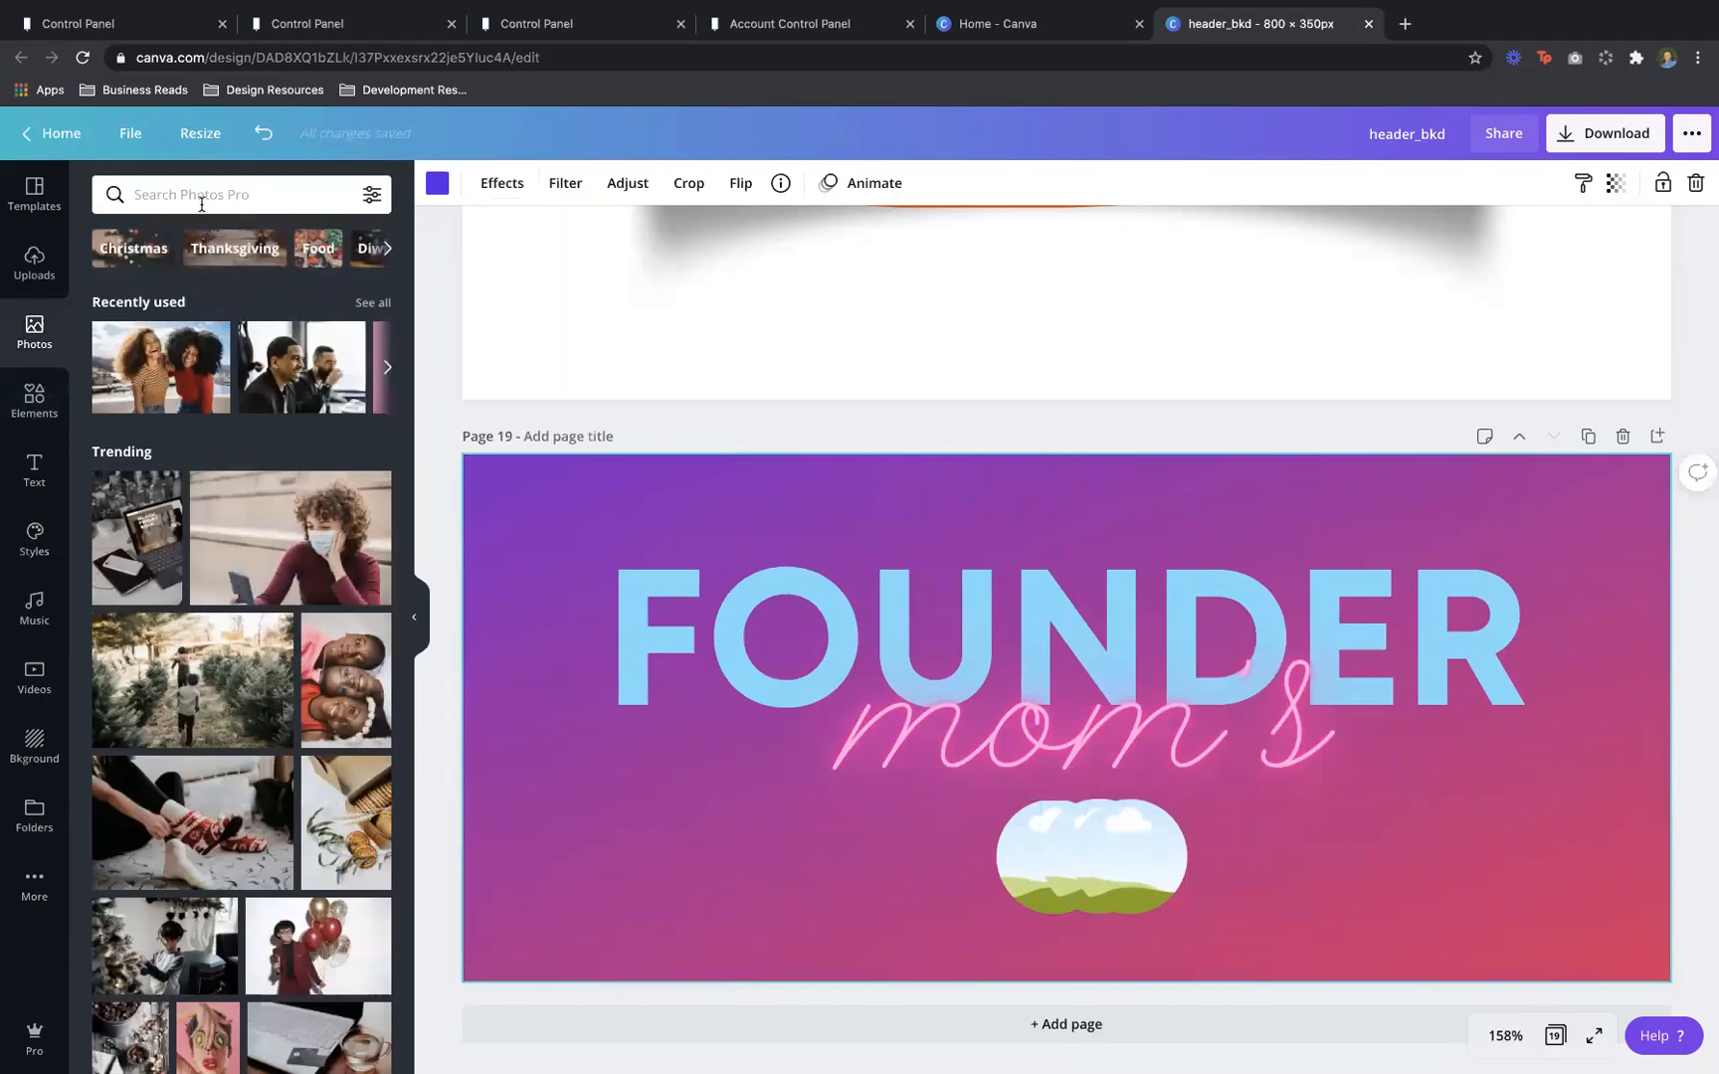
{"action": "left_click", "coordinate": [201, 199]}
{"action": "type", "text": "mom"}
{"action": "key", "text": "Return"}
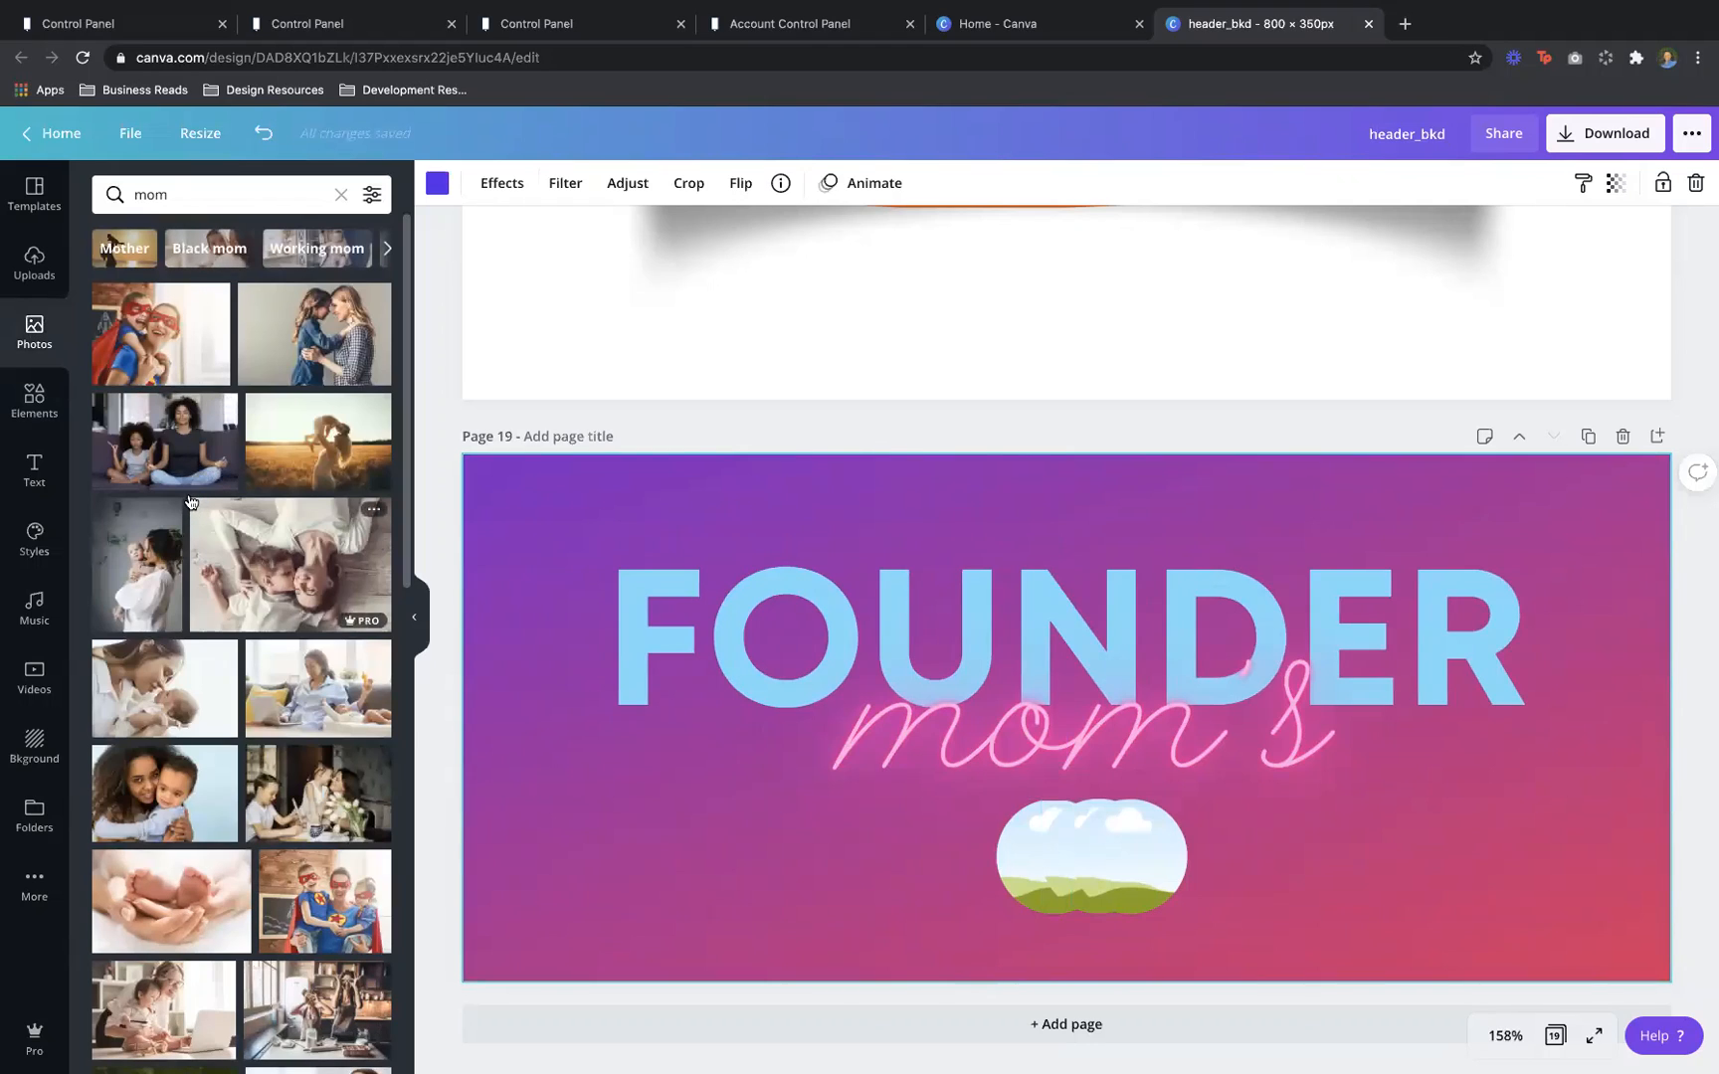
{"action": "left_click_drag", "start_coordinate": [175, 354], "coordinate": [1027, 853]}
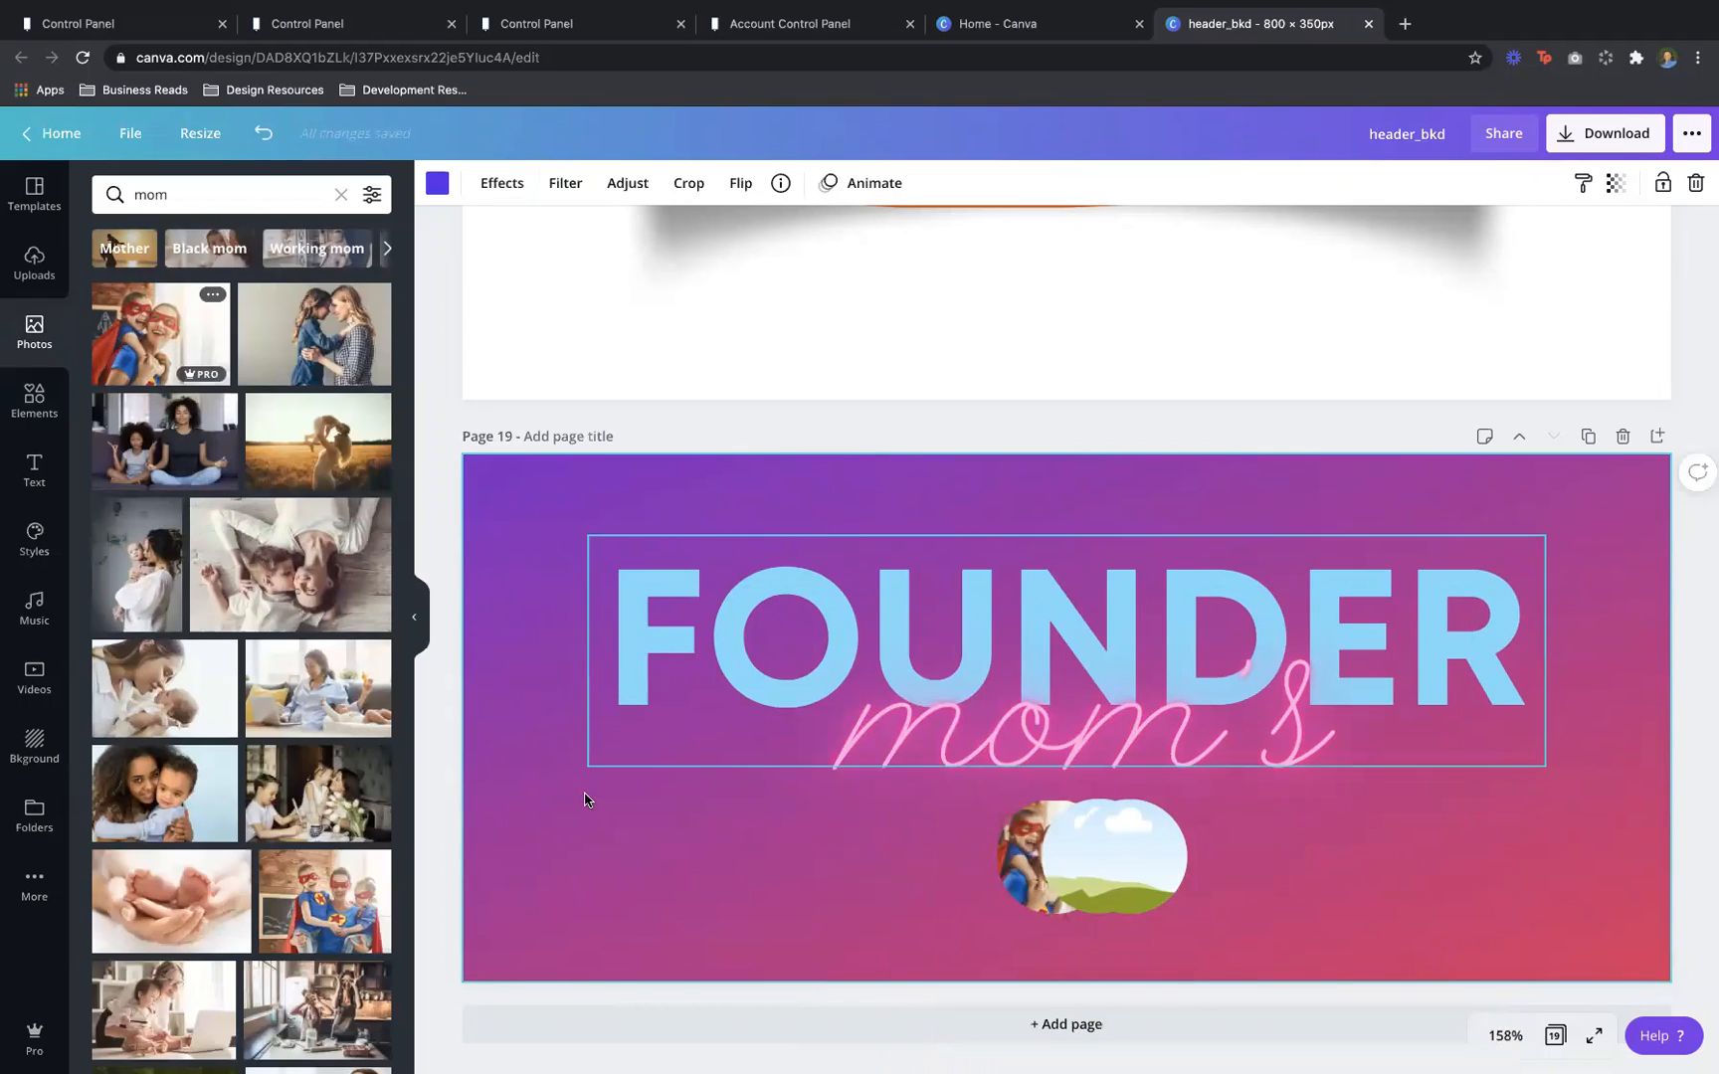
{"action": "left_click_drag", "start_coordinate": [135, 813], "coordinate": [1077, 879]}
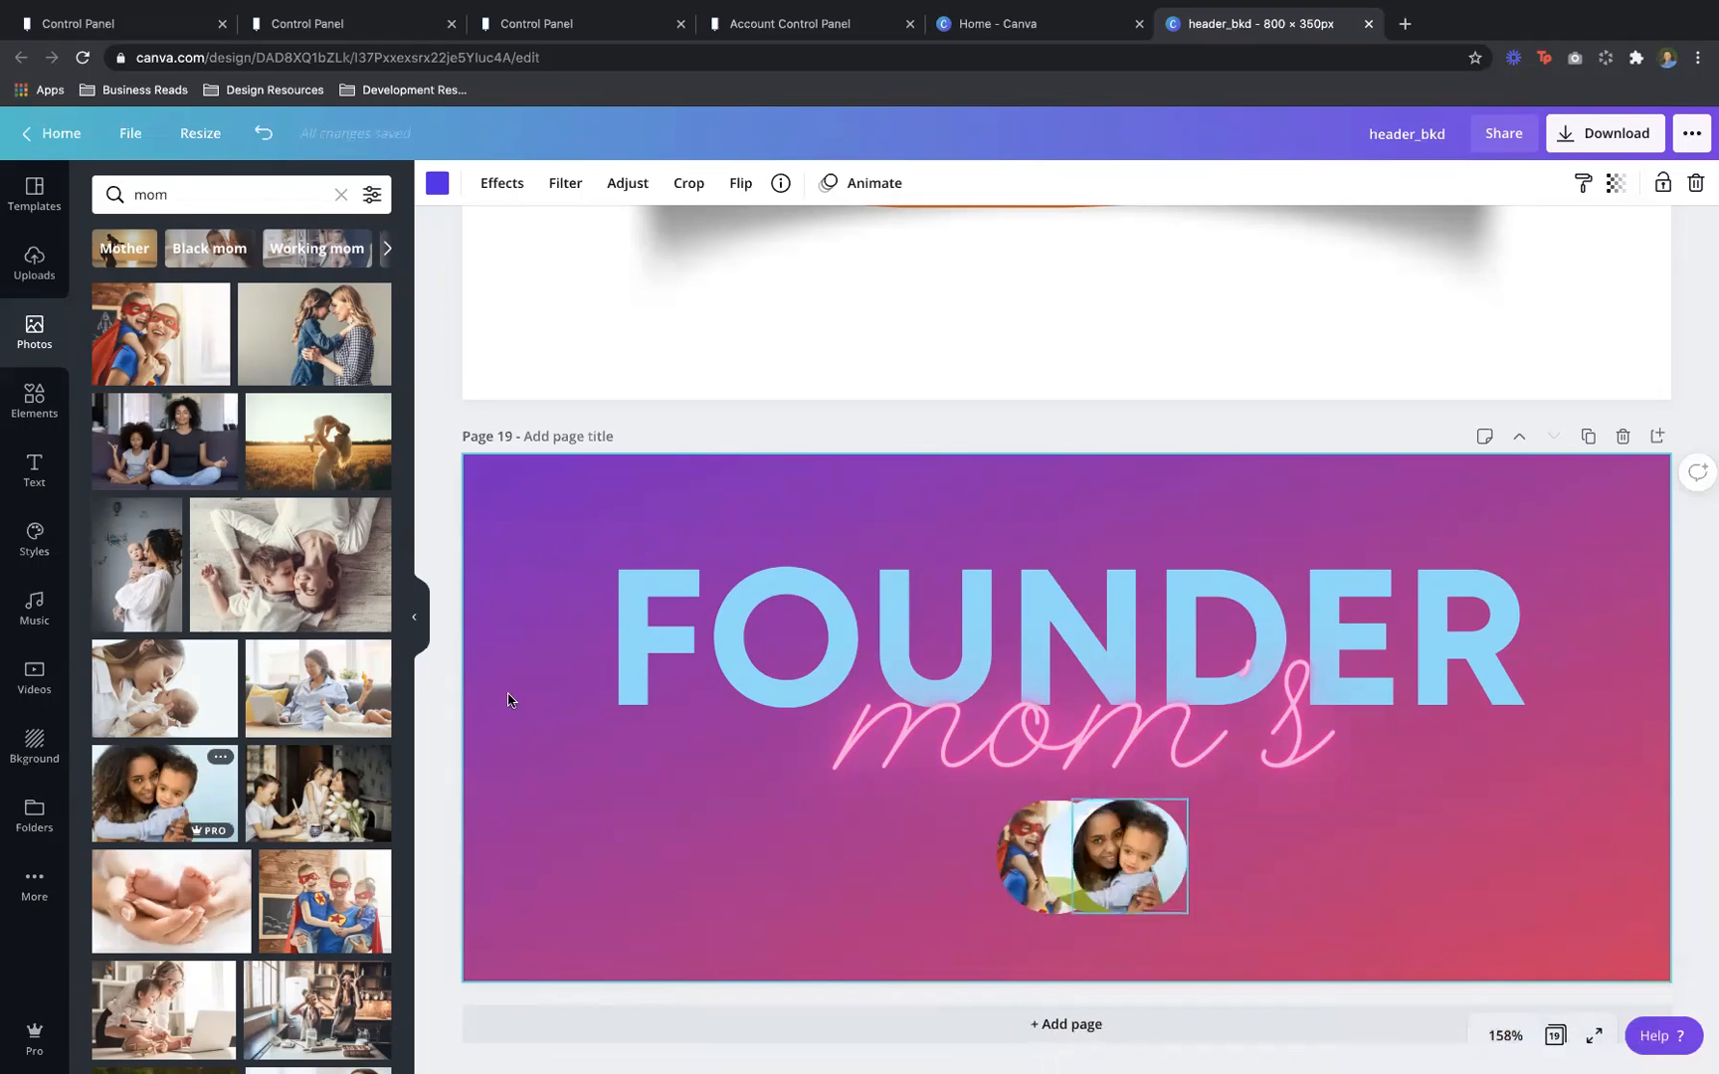
Fill the right frame with a different mother-with-children stock photo and bring up the Text panel
{"action": "scroll", "coordinate": [254, 497], "scroll_direction": "down", "scroll_amount": 1}
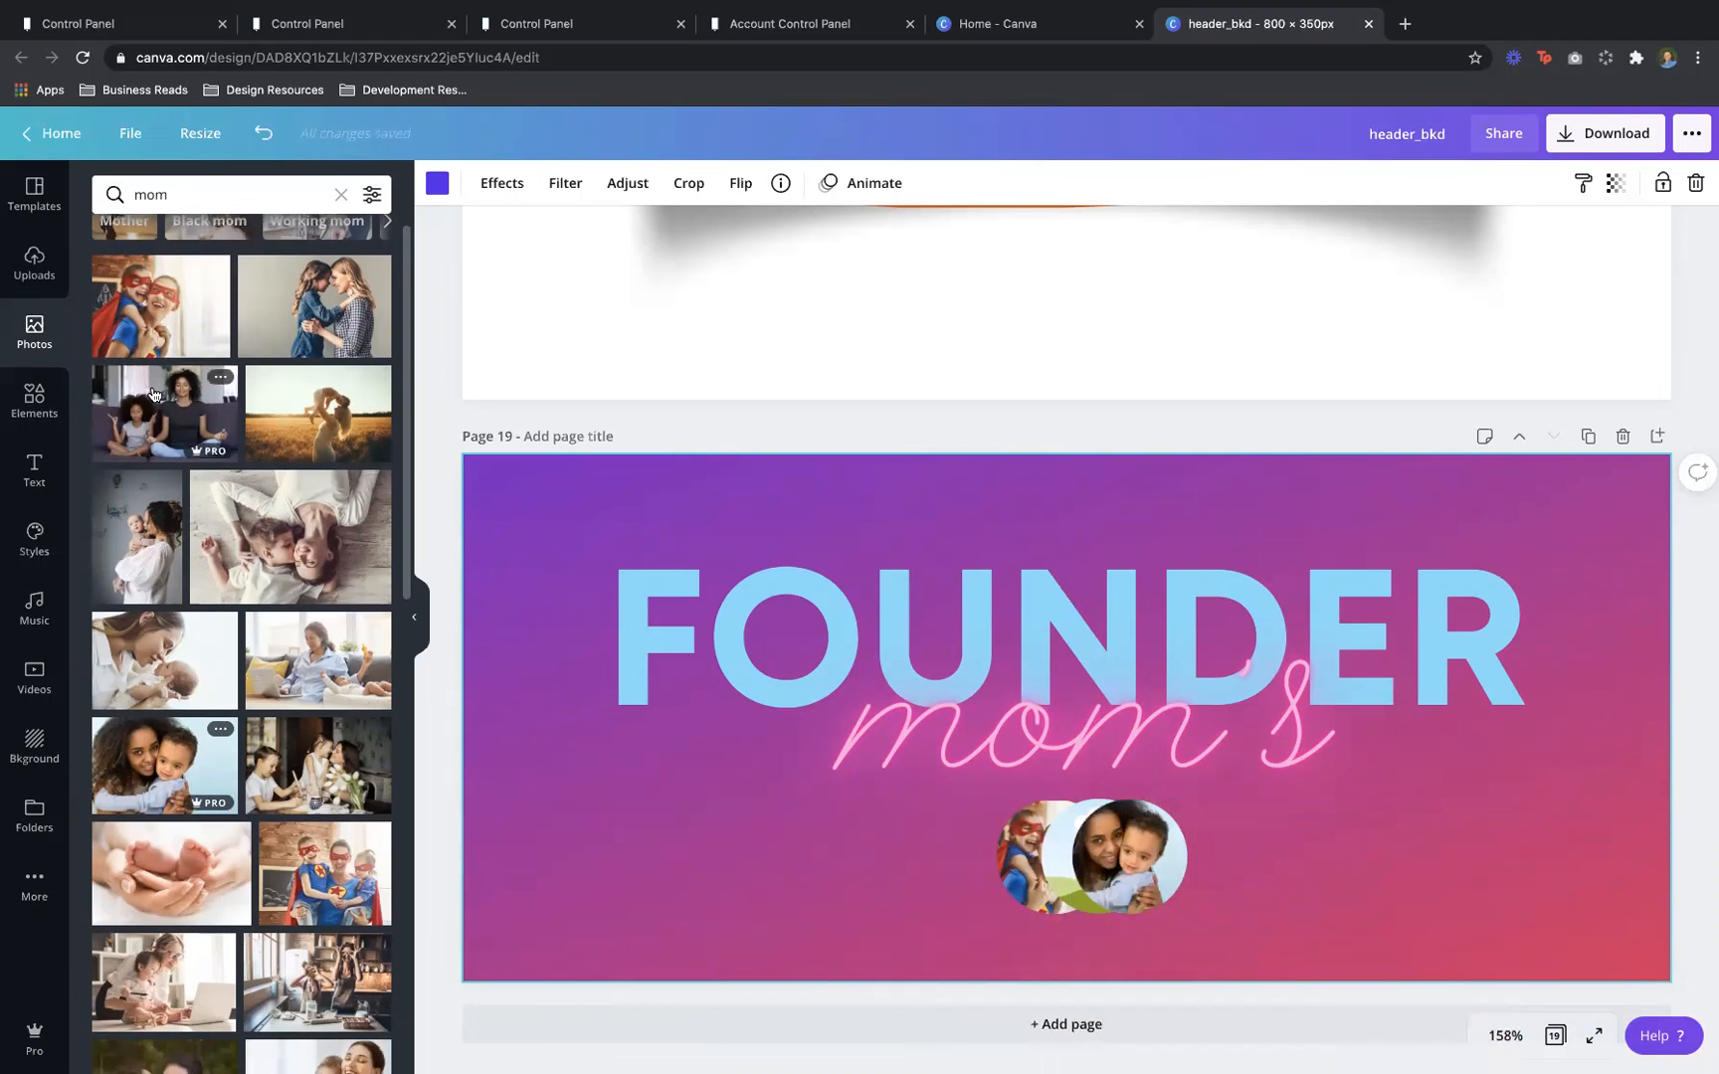
{"action": "left_click_drag", "start_coordinate": [179, 428], "coordinate": [1067, 845]}
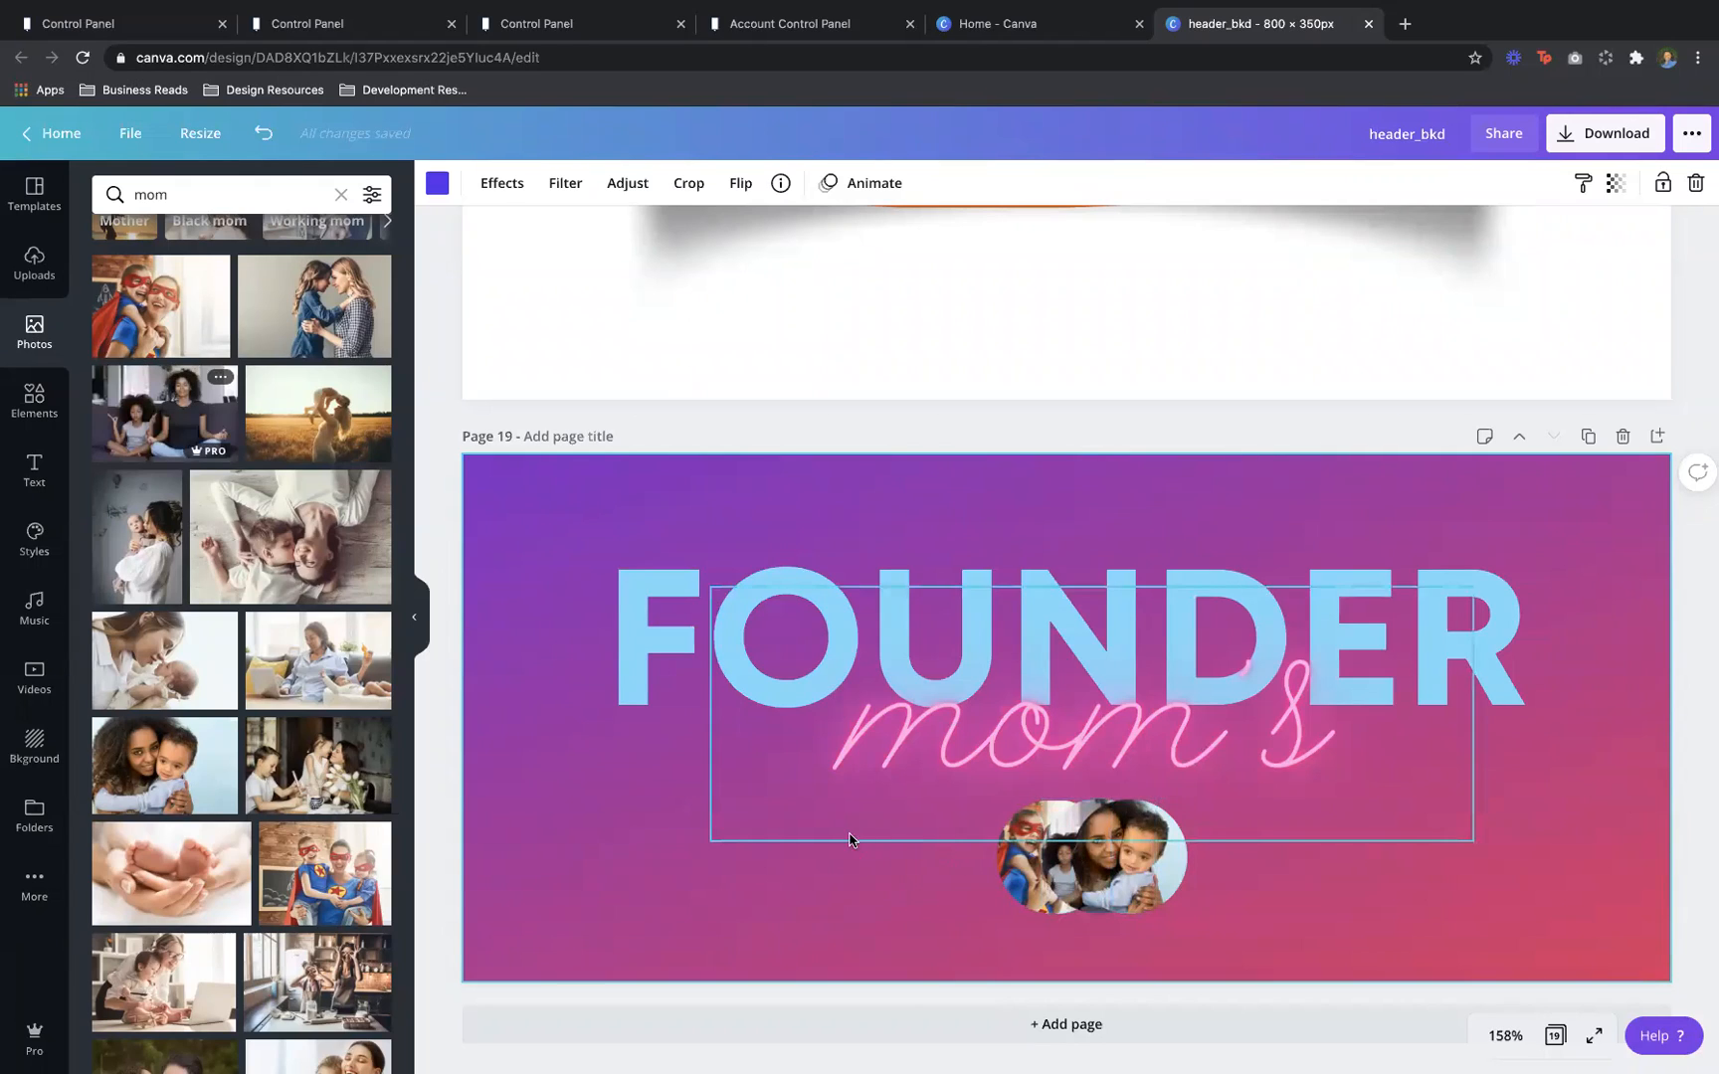
{"action": "left_click", "coordinate": [33, 400]}
{"action": "left_click", "coordinate": [36, 467]}
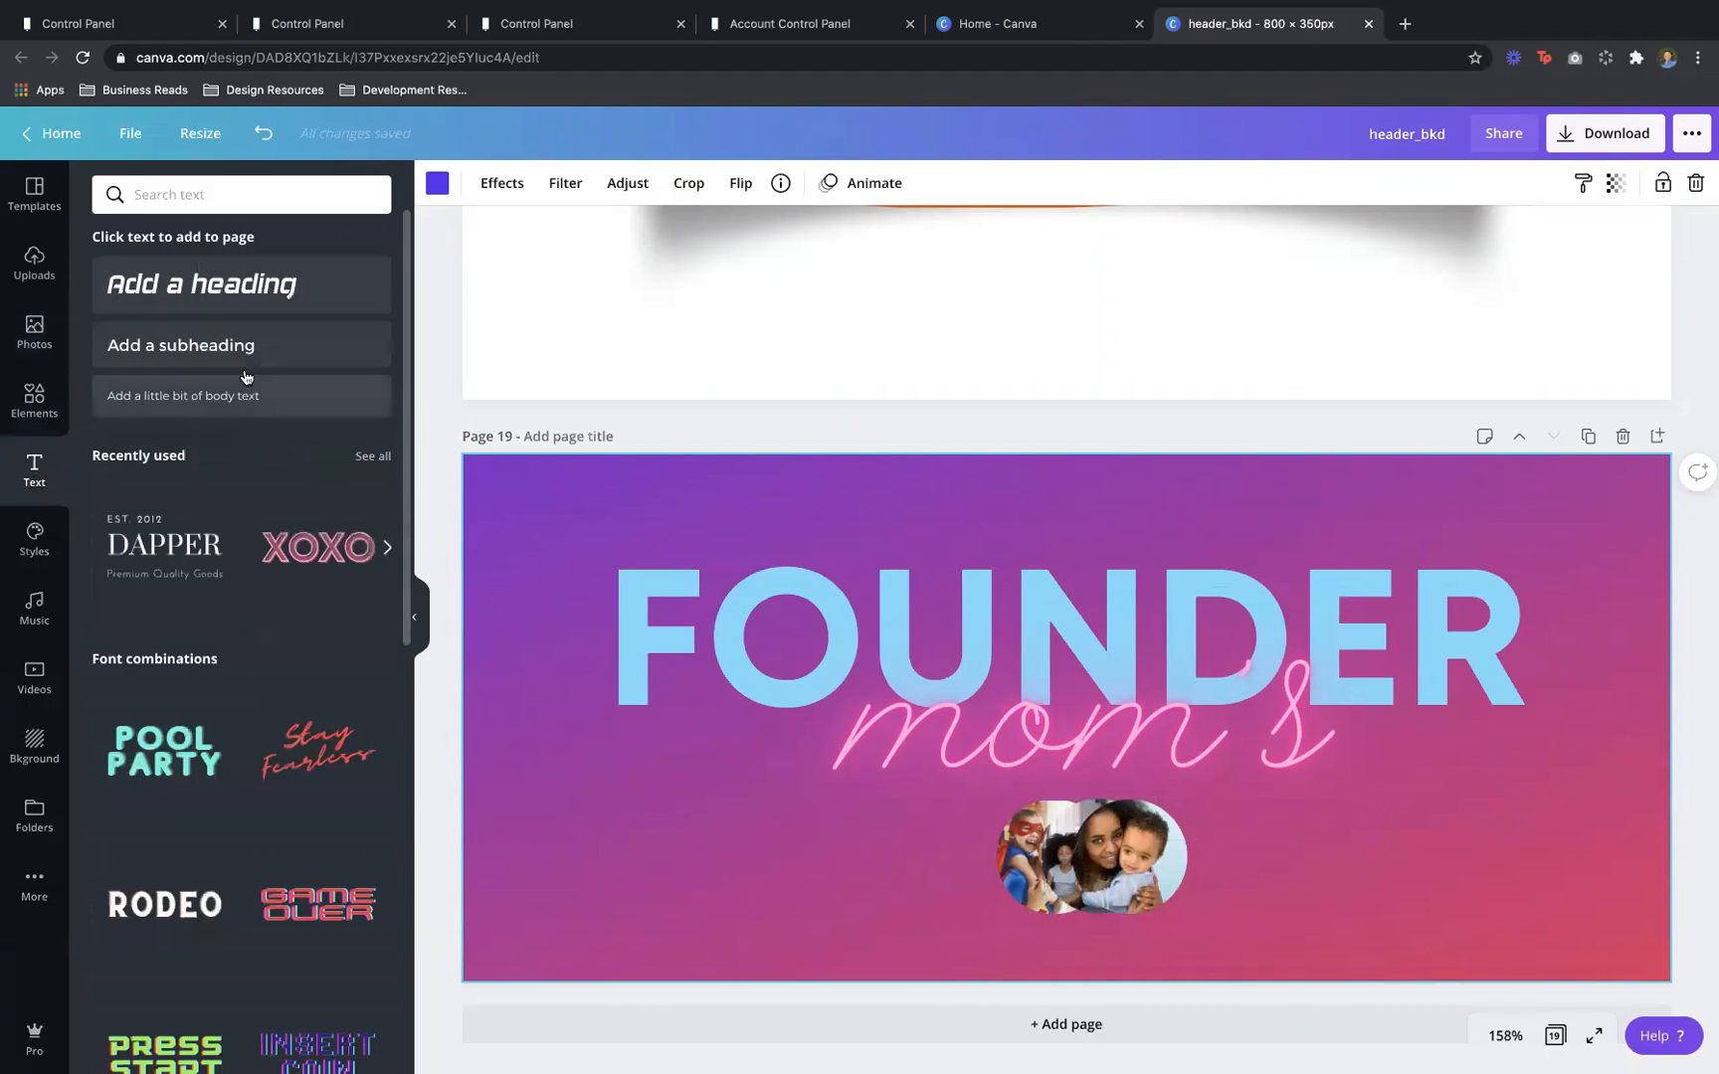
Add a 'now online...' body text caption and place it to the right of the photo row
{"action": "left_click", "coordinate": [246, 407]}
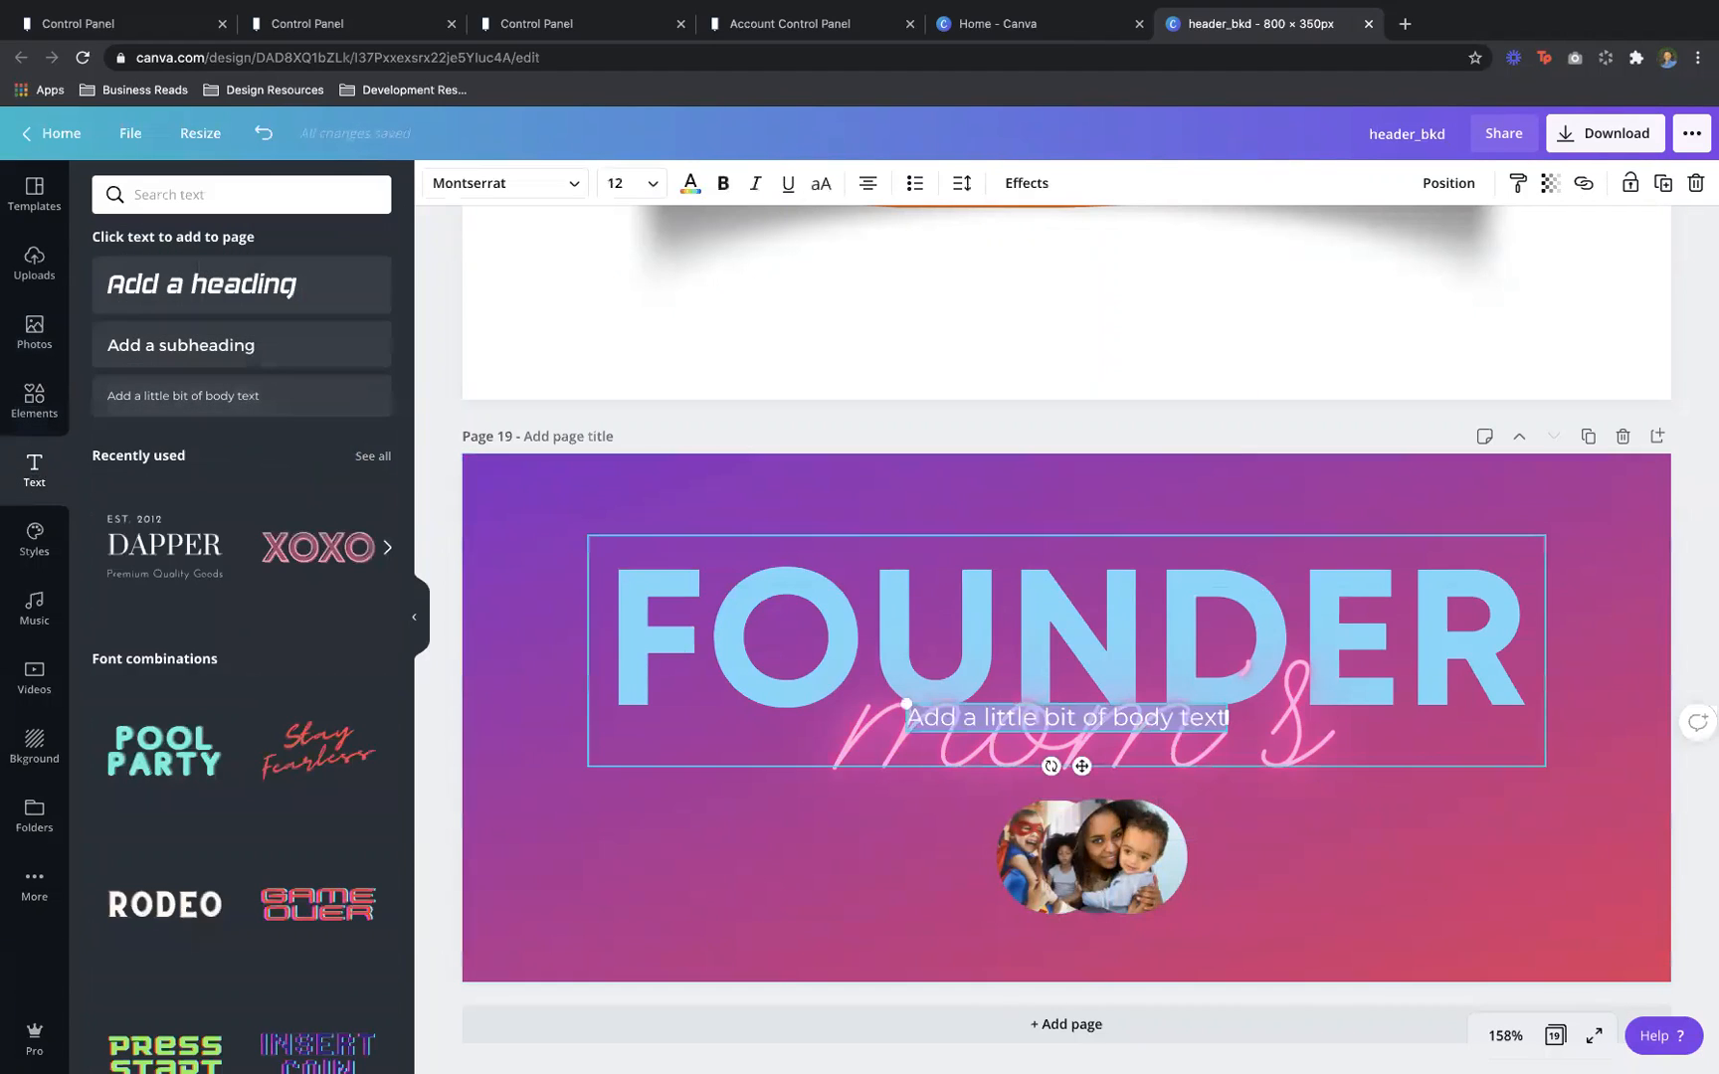
{"action": "type", "text": "now online..."}
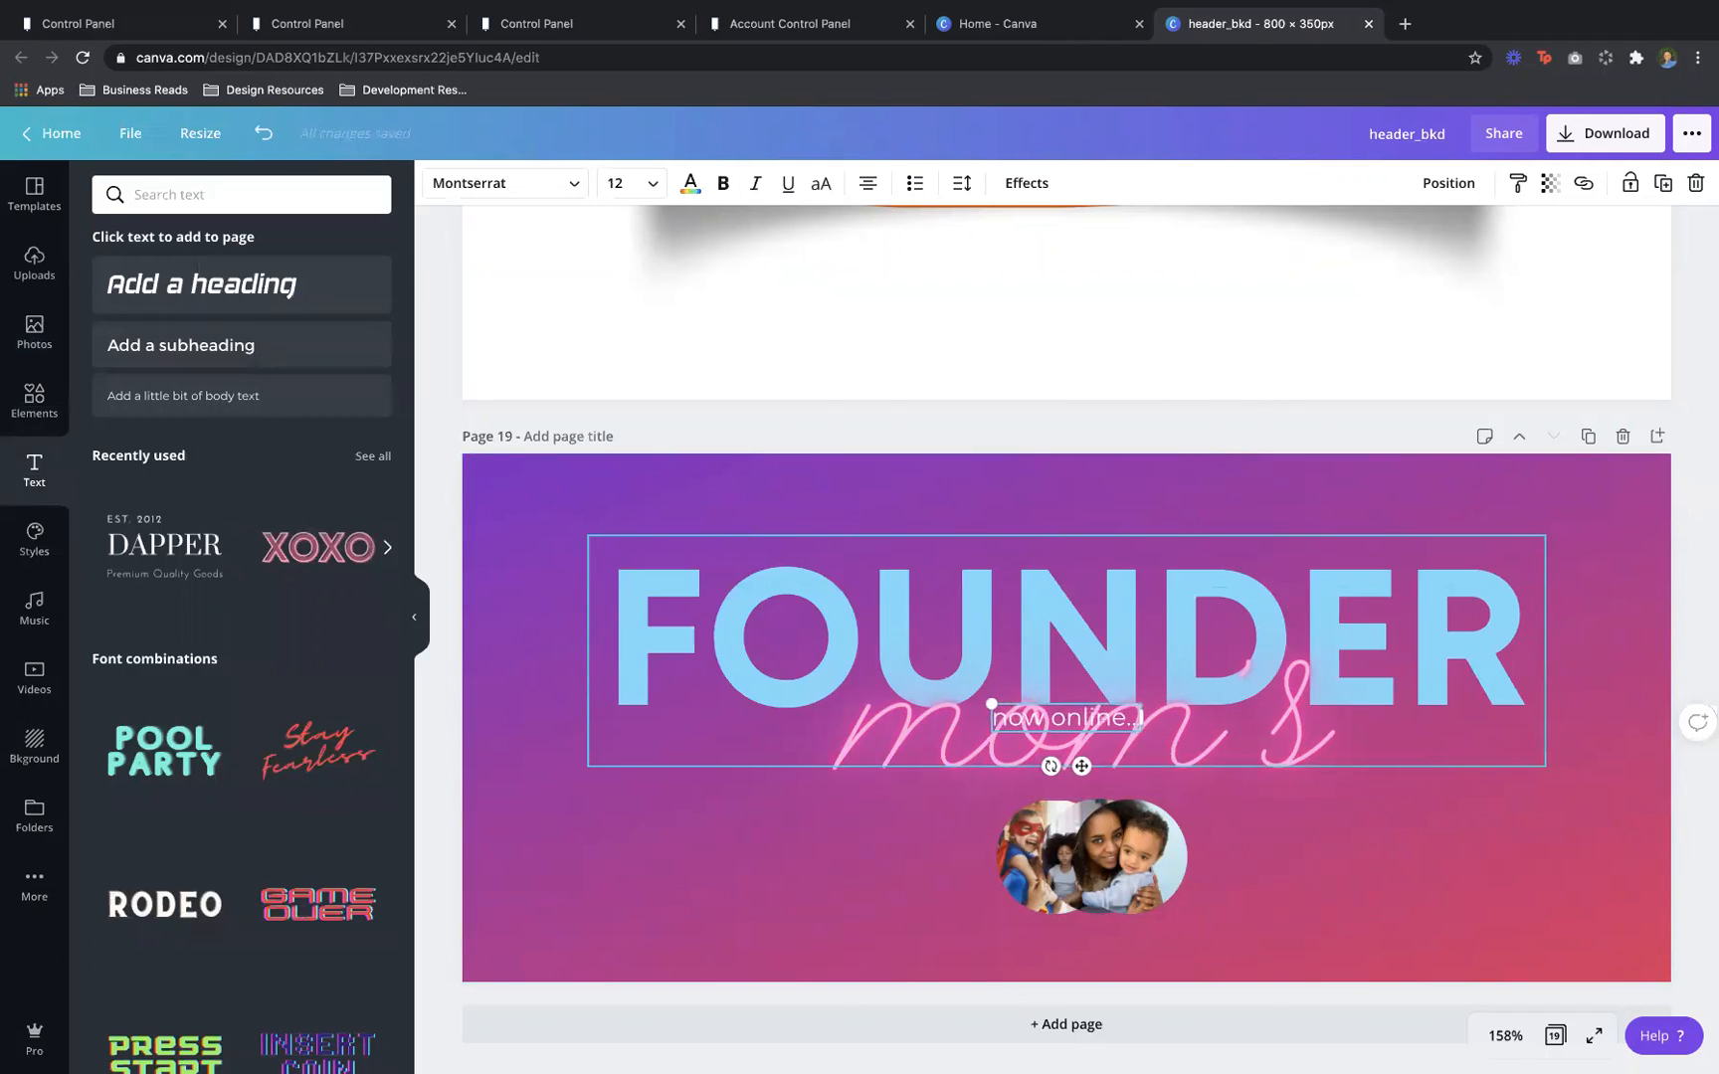
{"action": "left_click_drag", "start_coordinate": [1082, 766], "coordinate": [1334, 932]}
{"action": "left_click", "coordinate": [1526, 831]}
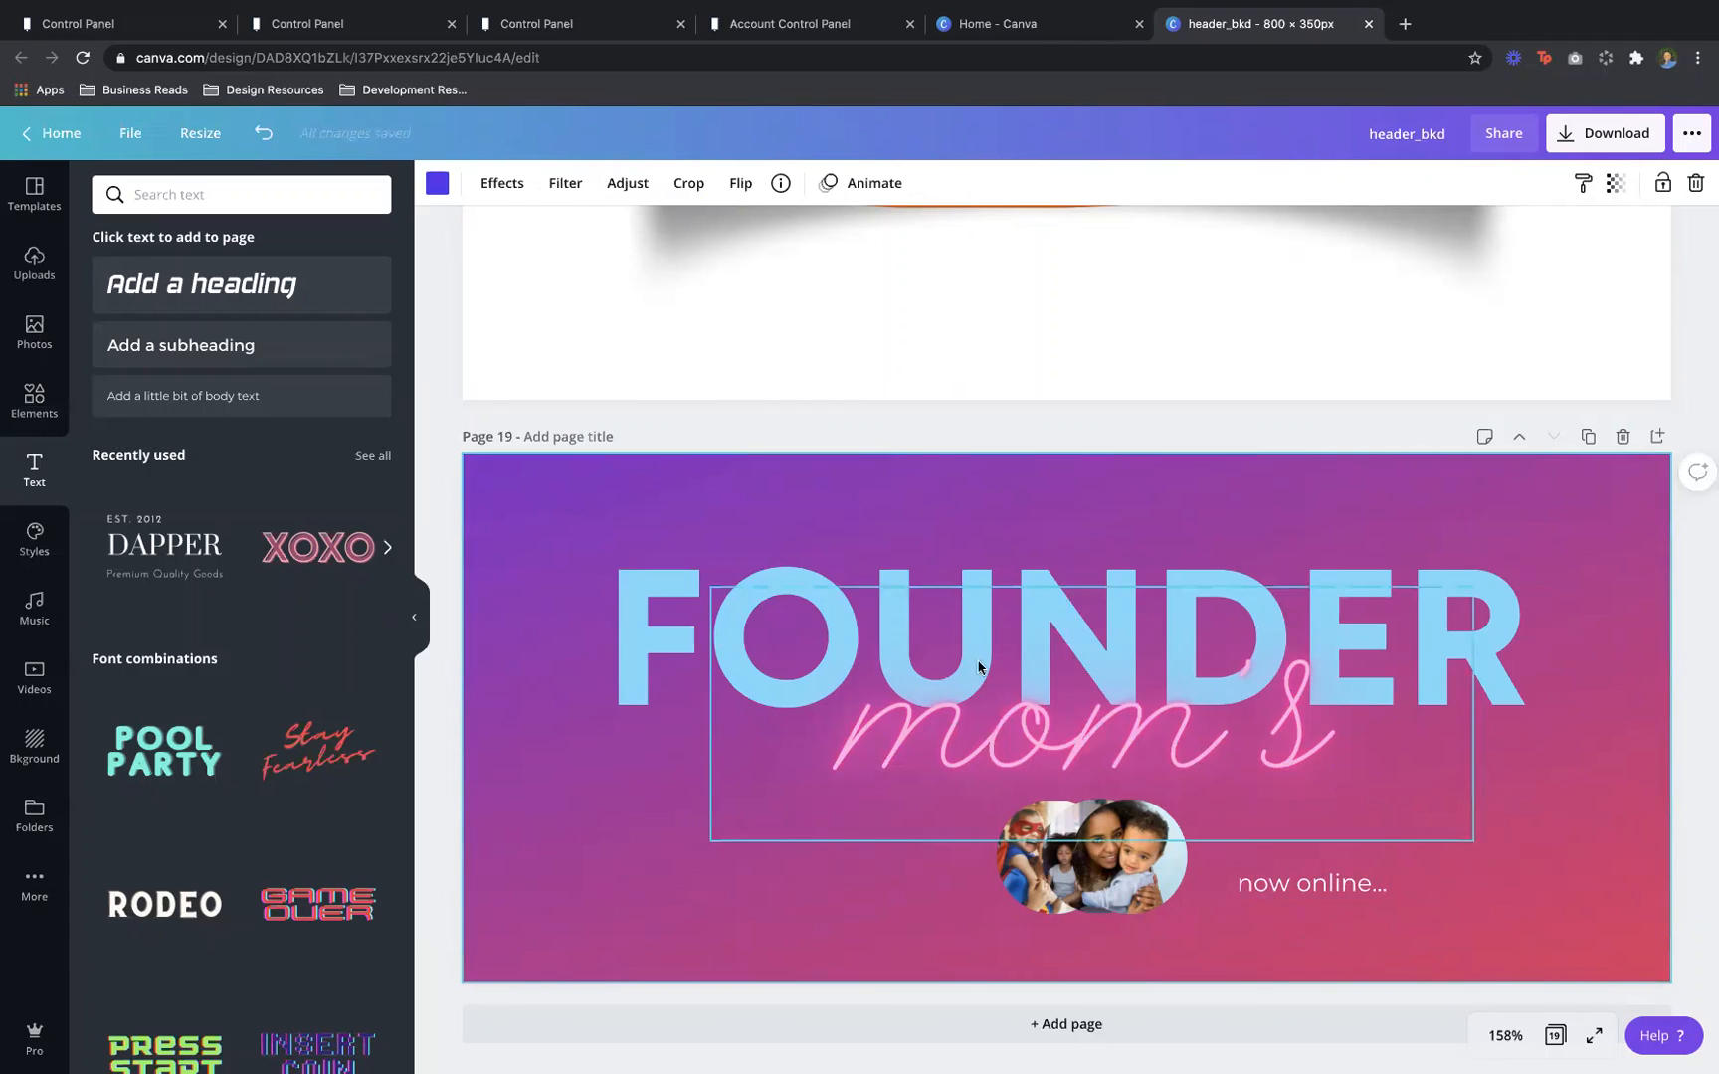
{"action": "left_click", "coordinate": [1385, 142]}
Name the design momheader and download only page 19 as a PNG
{"action": "type", "text": "momheader"}
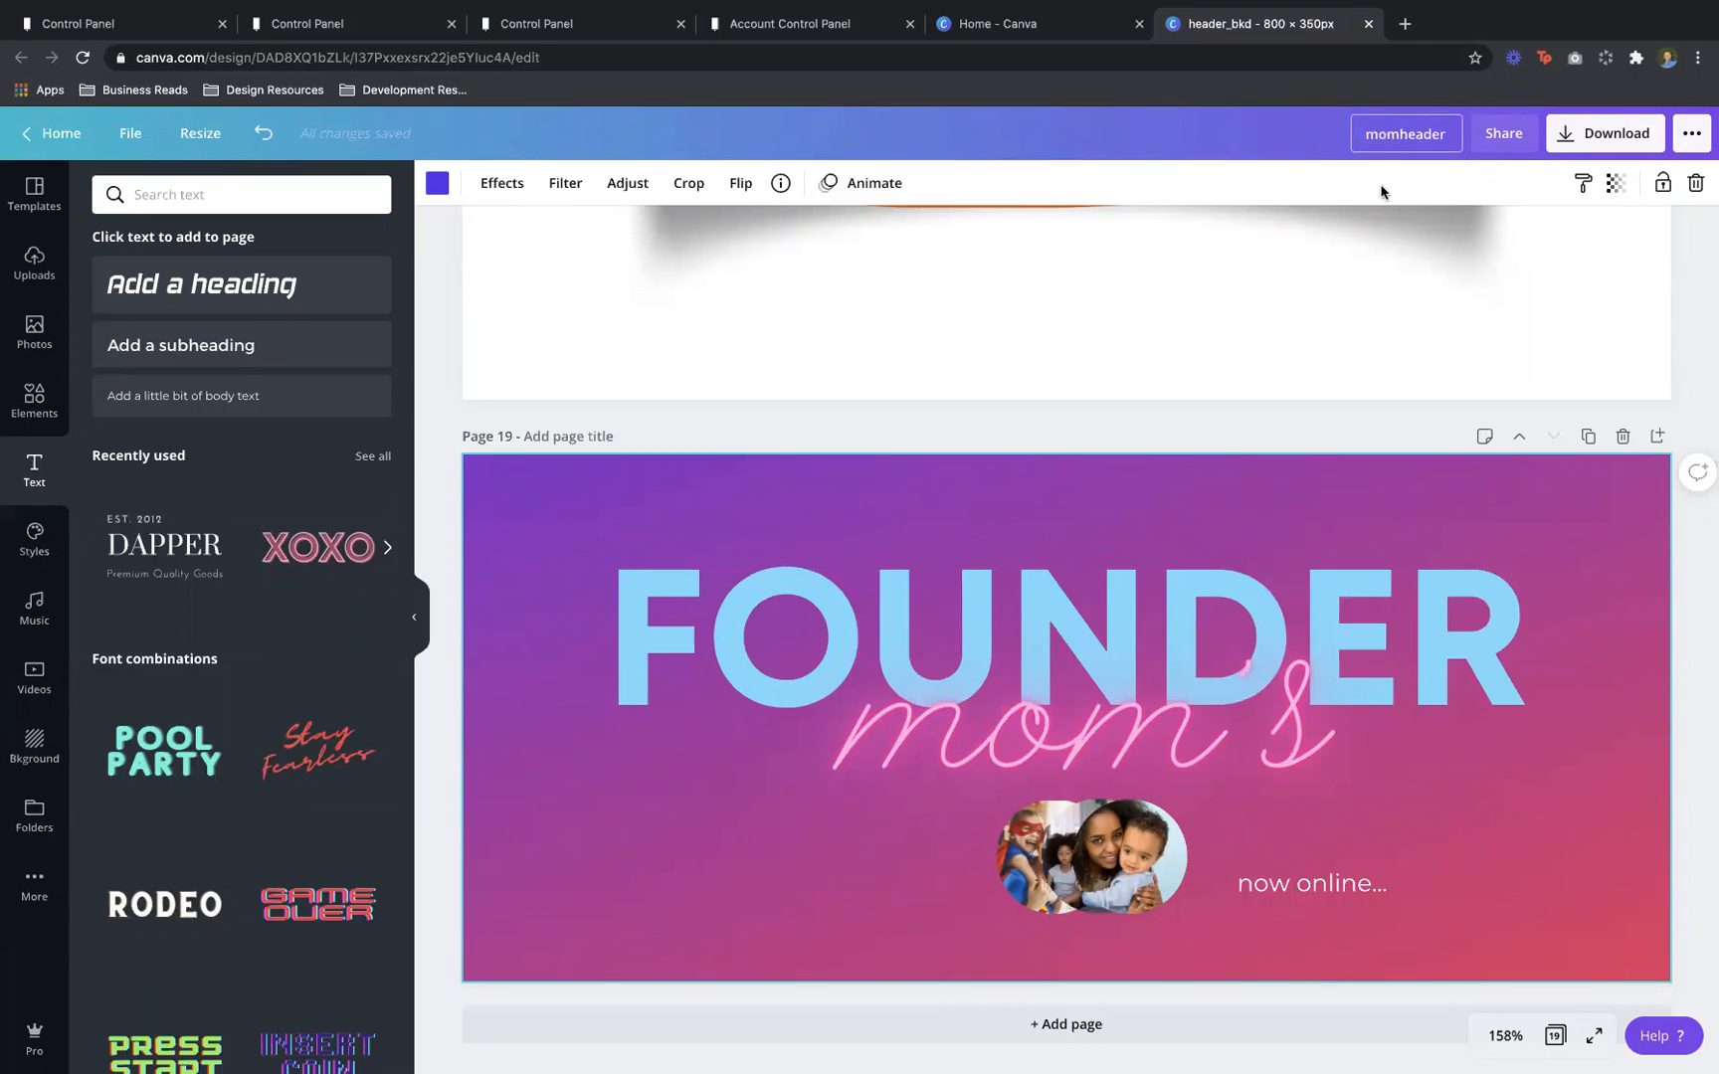
{"action": "key", "text": "Return"}
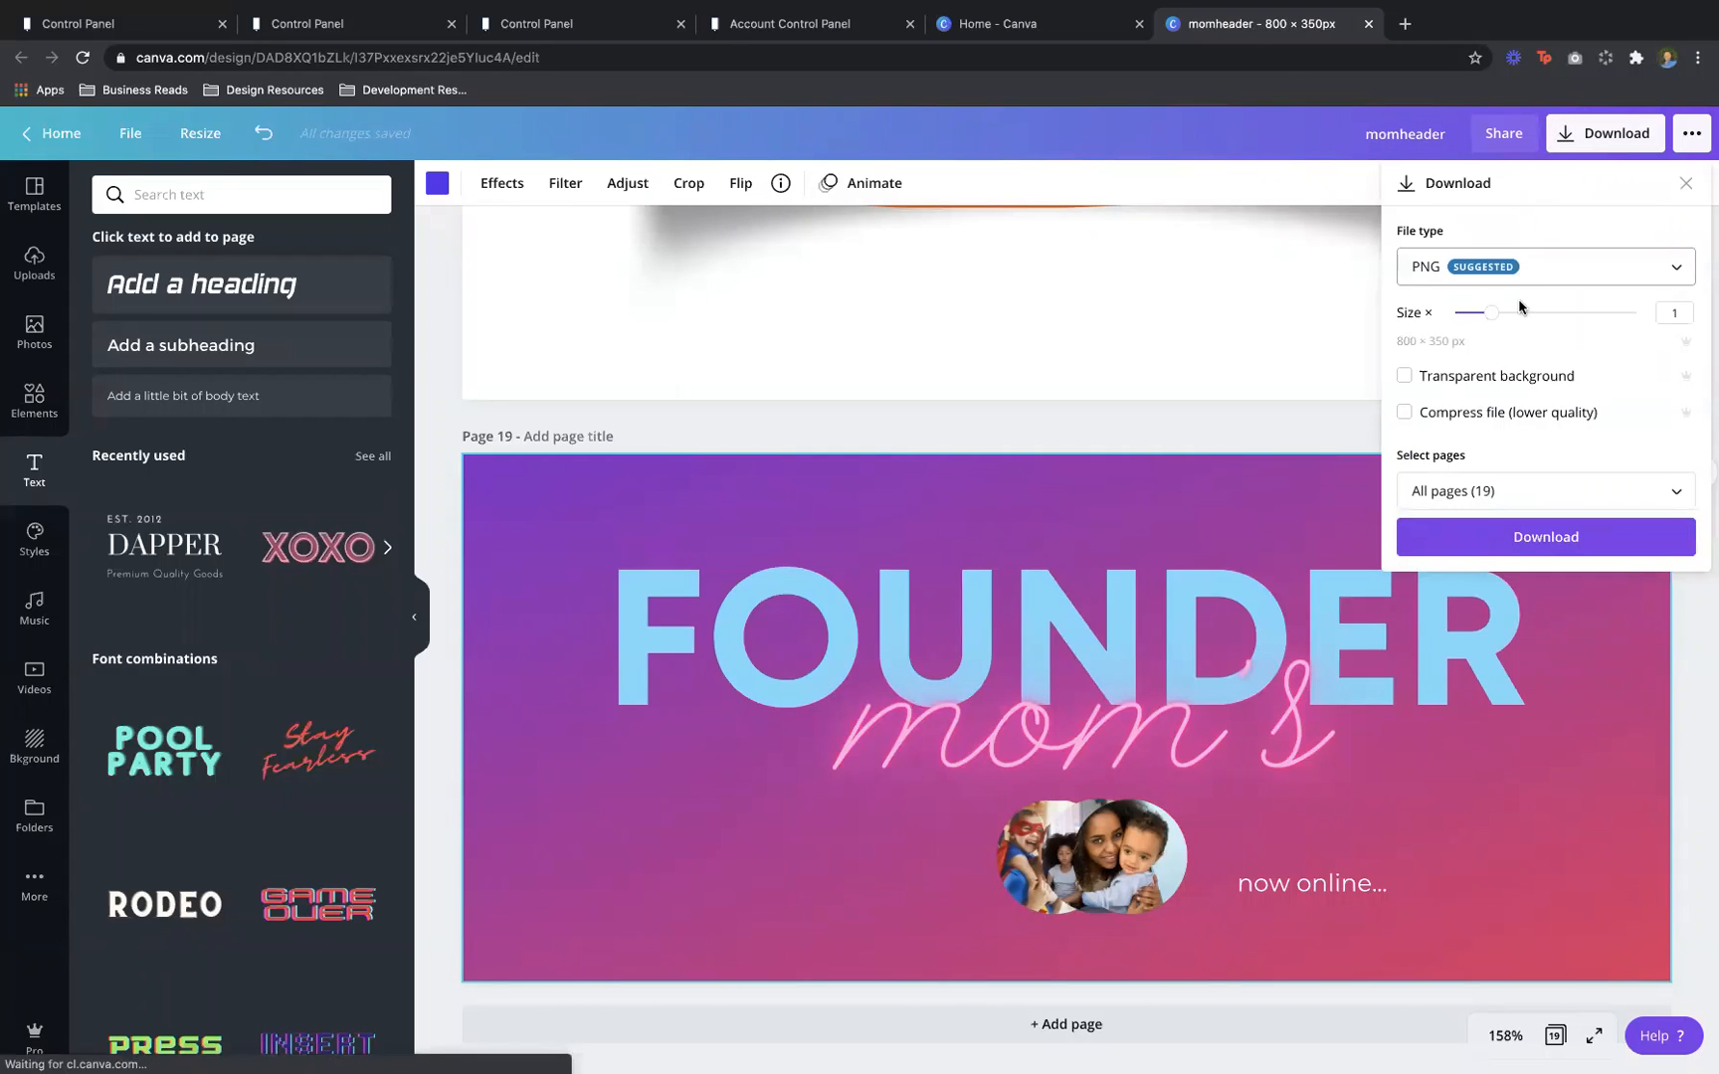
{"action": "left_click", "coordinate": [1506, 505]}
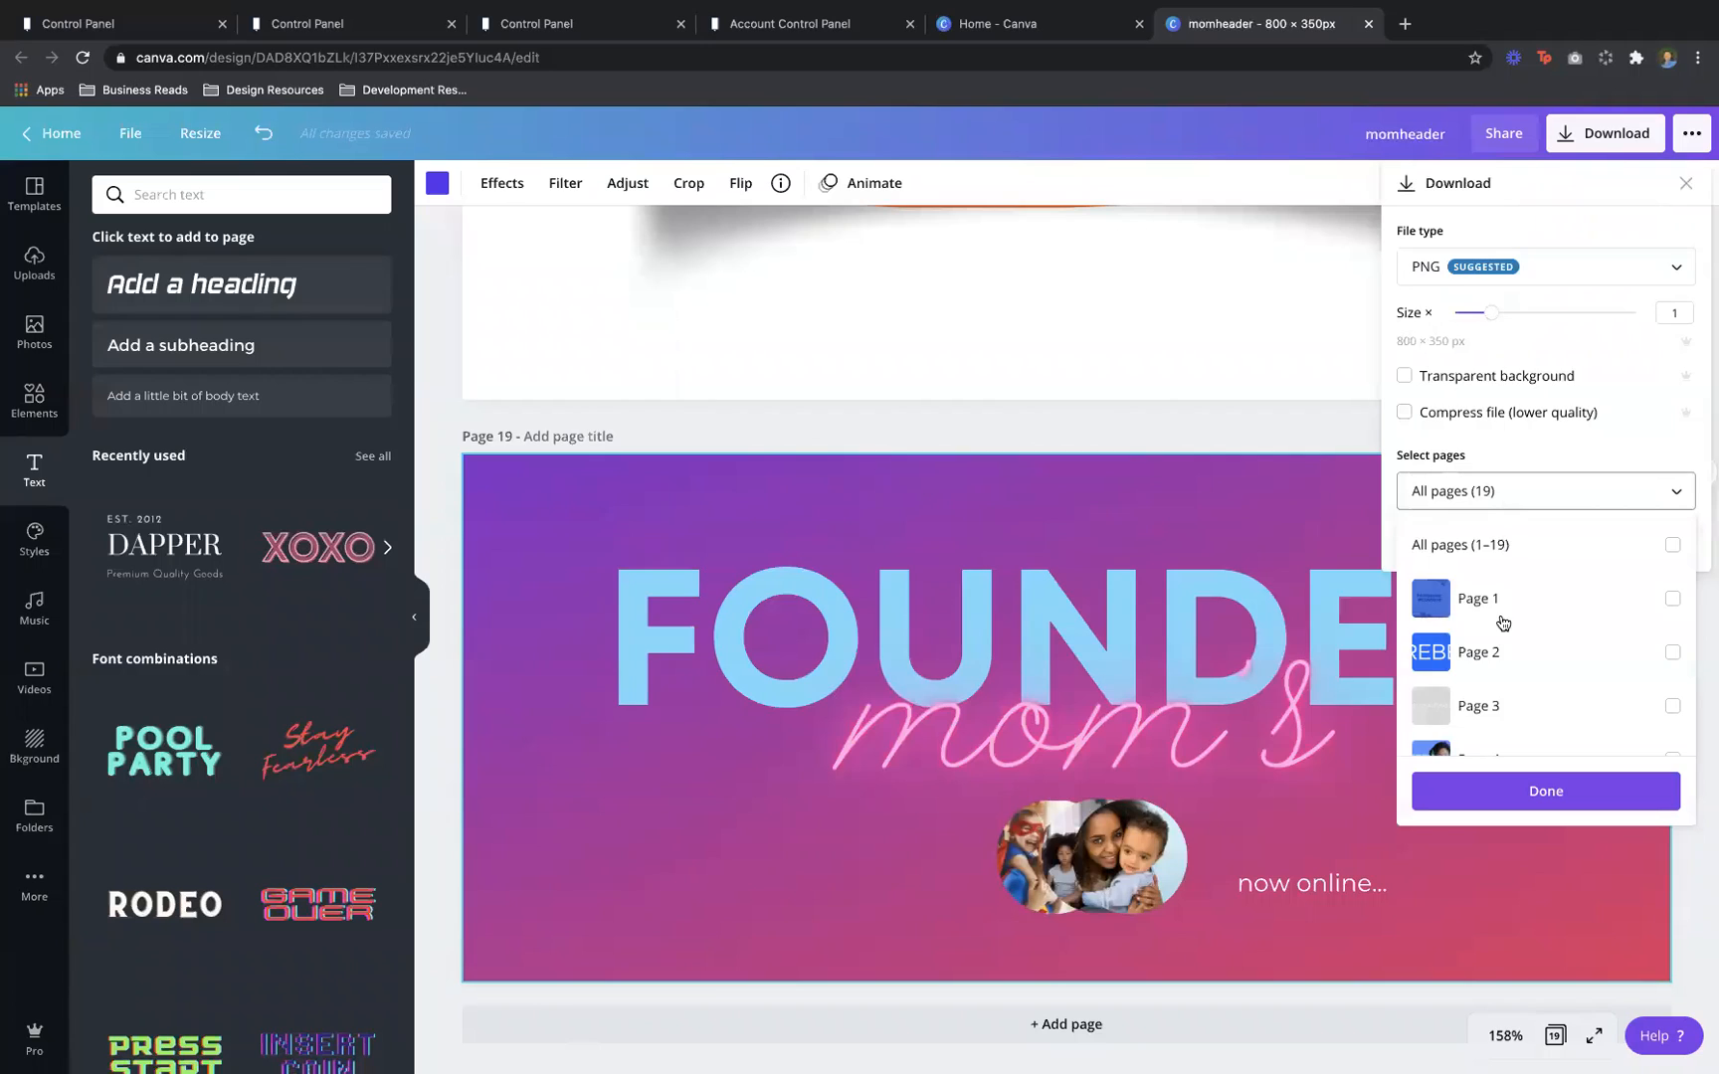
{"action": "scroll", "coordinate": [1500, 622], "scroll_direction": "down", "scroll_amount": 10}
{"action": "left_click", "coordinate": [1502, 727]}
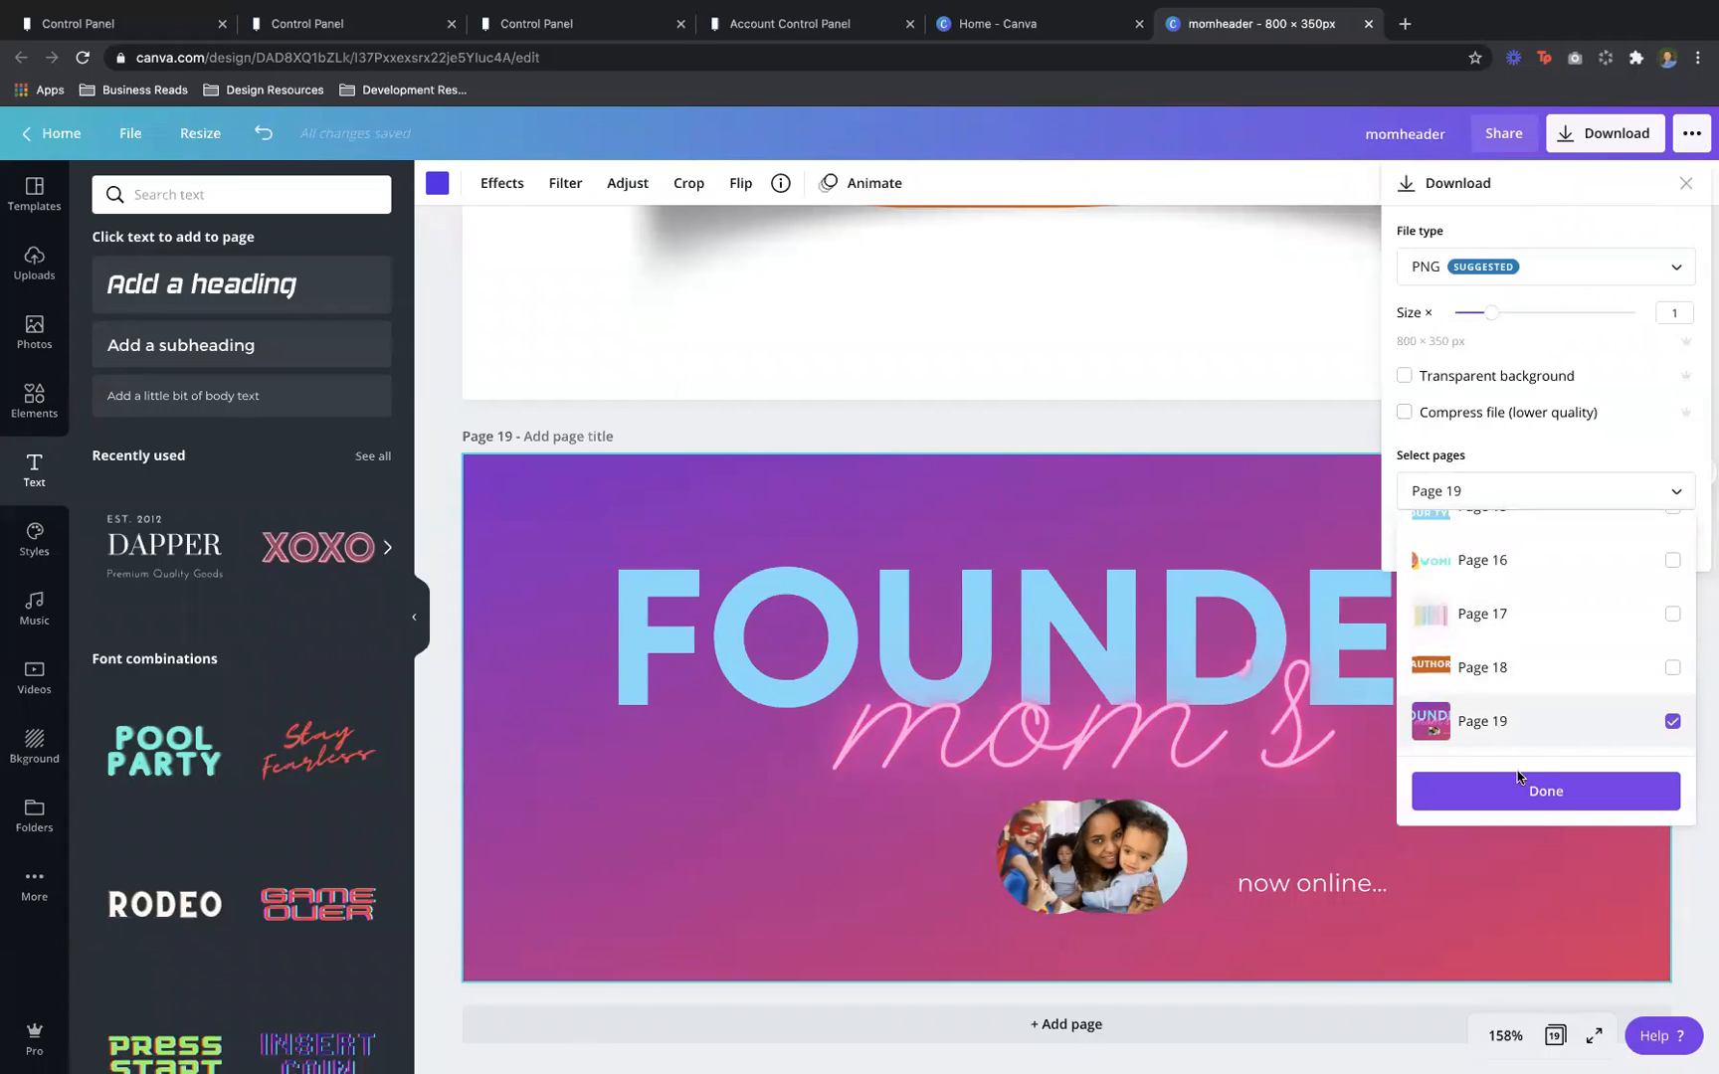
{"action": "left_click", "coordinate": [1497, 792]}
{"action": "left_click", "coordinate": [1495, 533]}
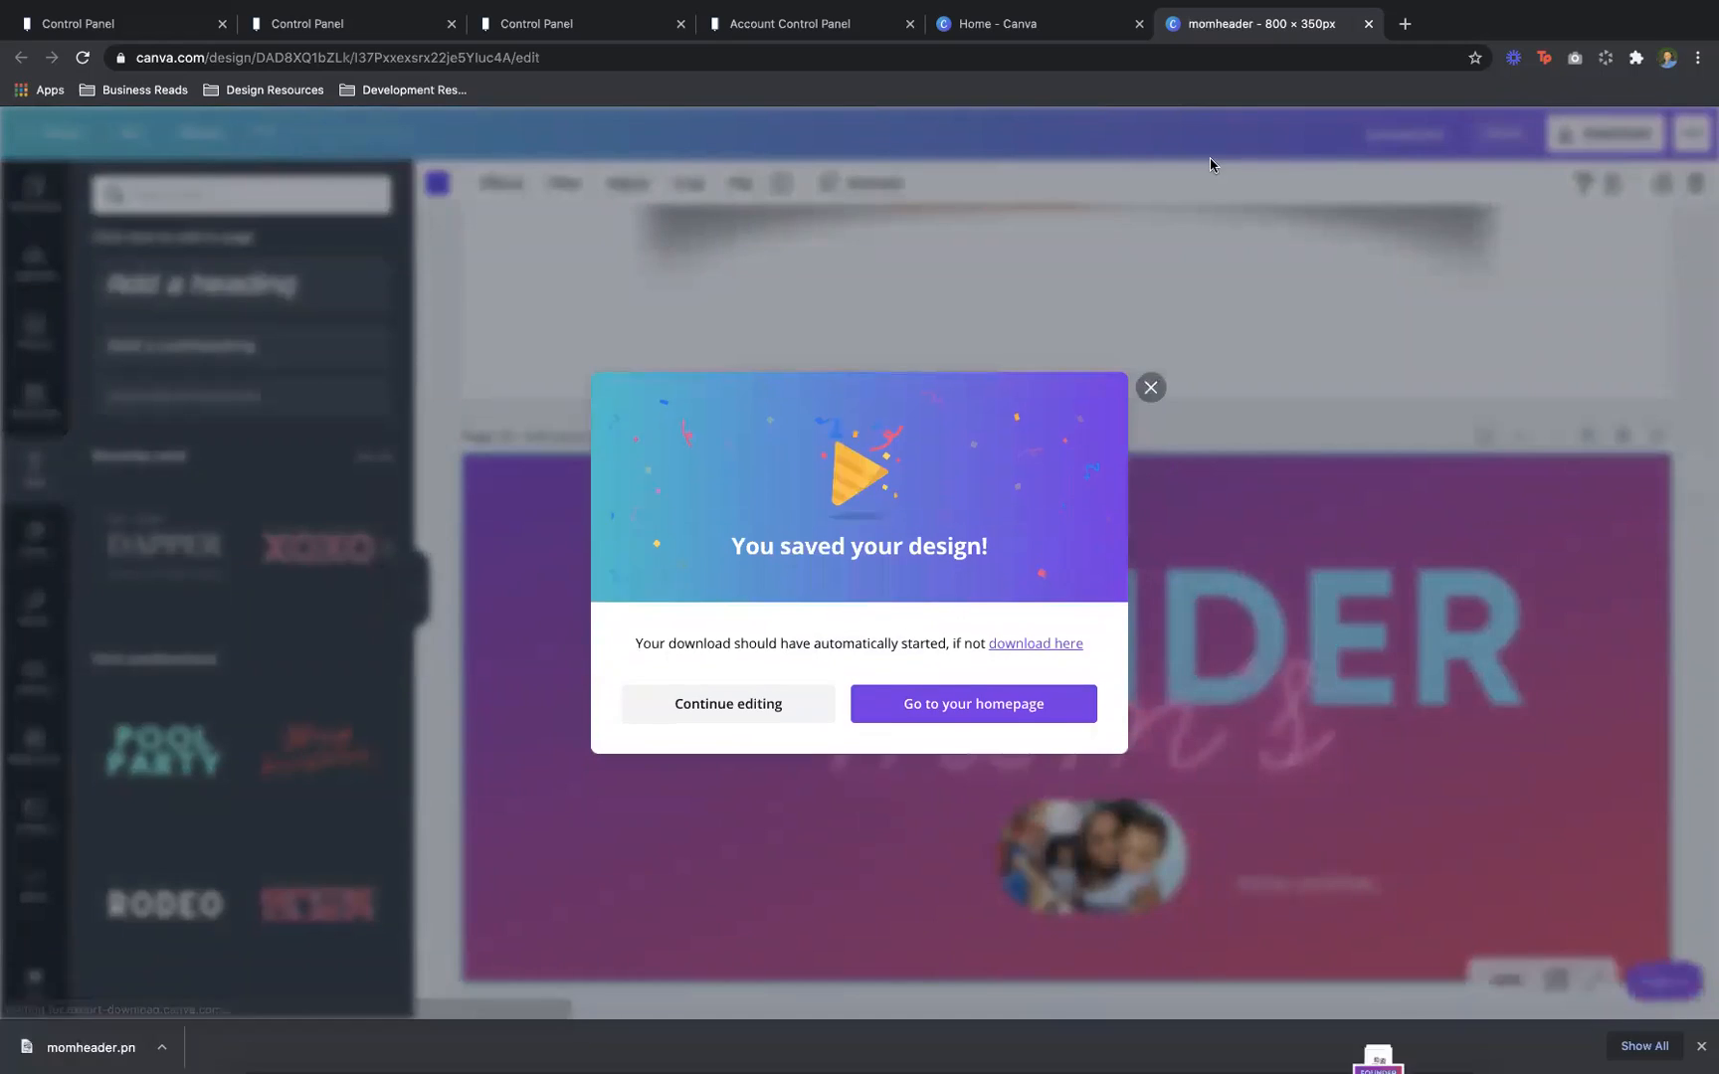
{"action": "left_click", "coordinate": [502, 36]}
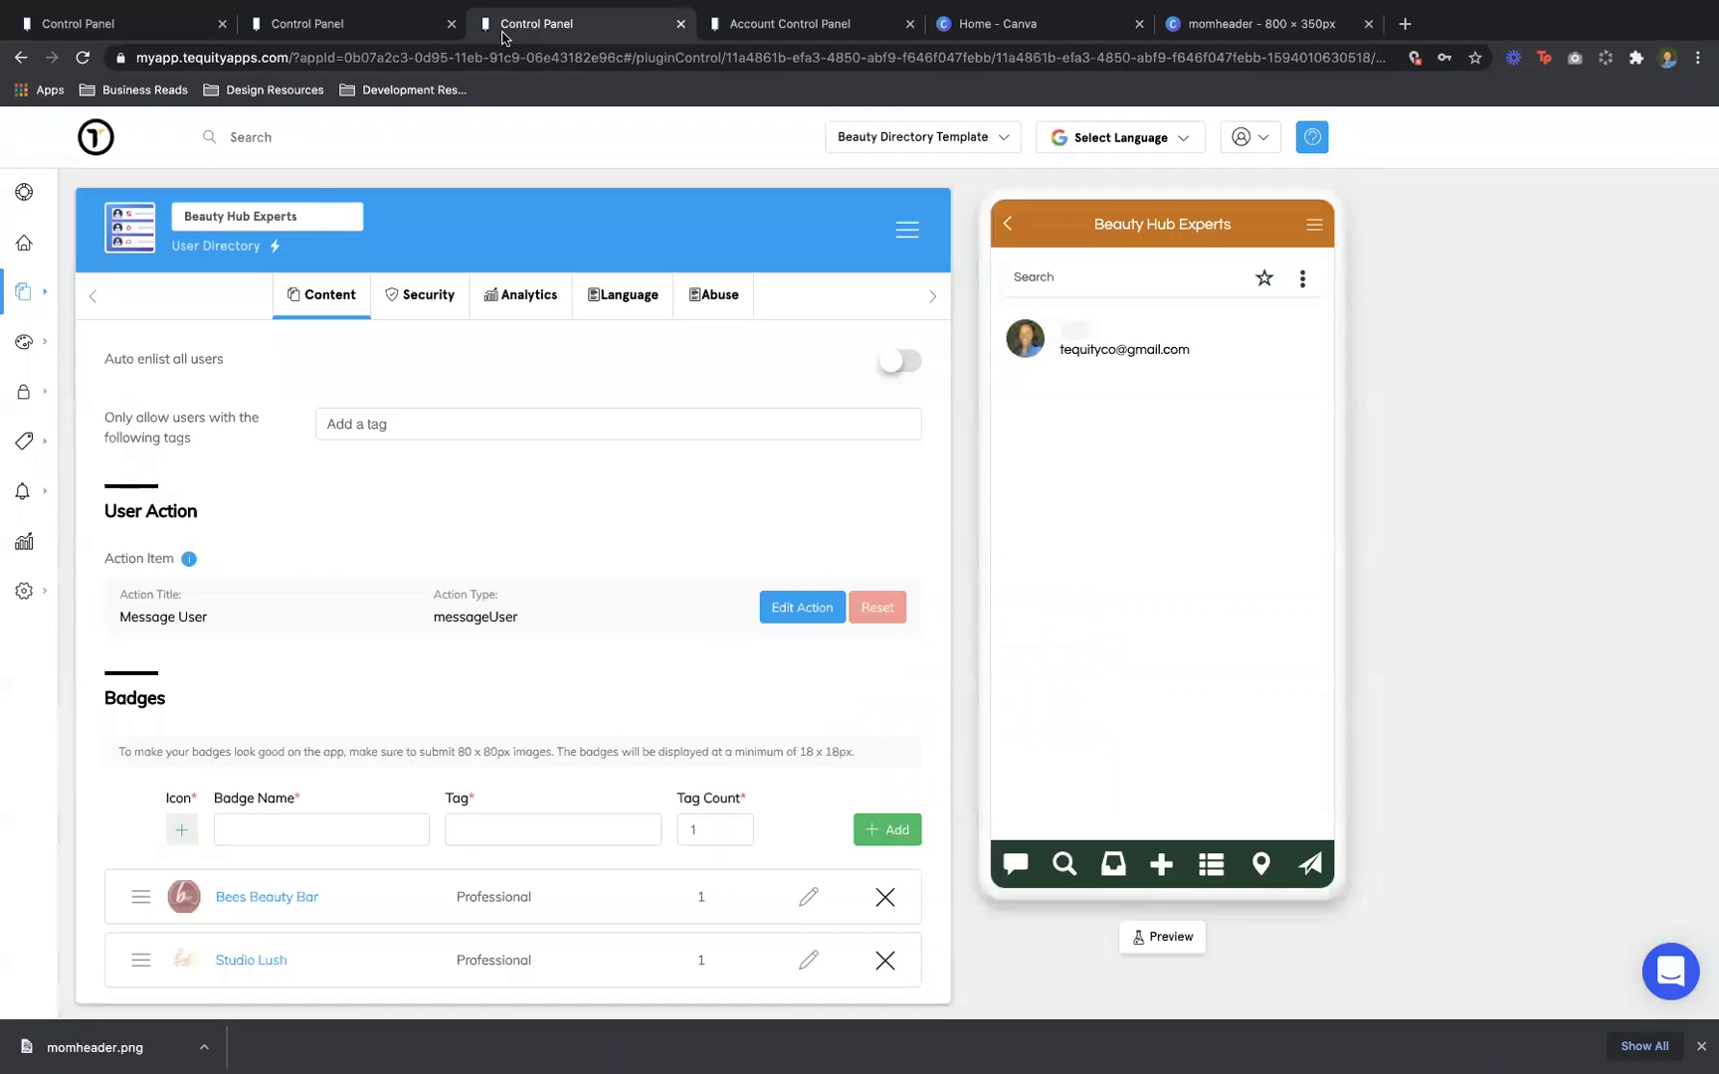
Upload momheader.png and set it as the Founder Moms community wall's icon
{"action": "left_click", "coordinate": [378, 28]}
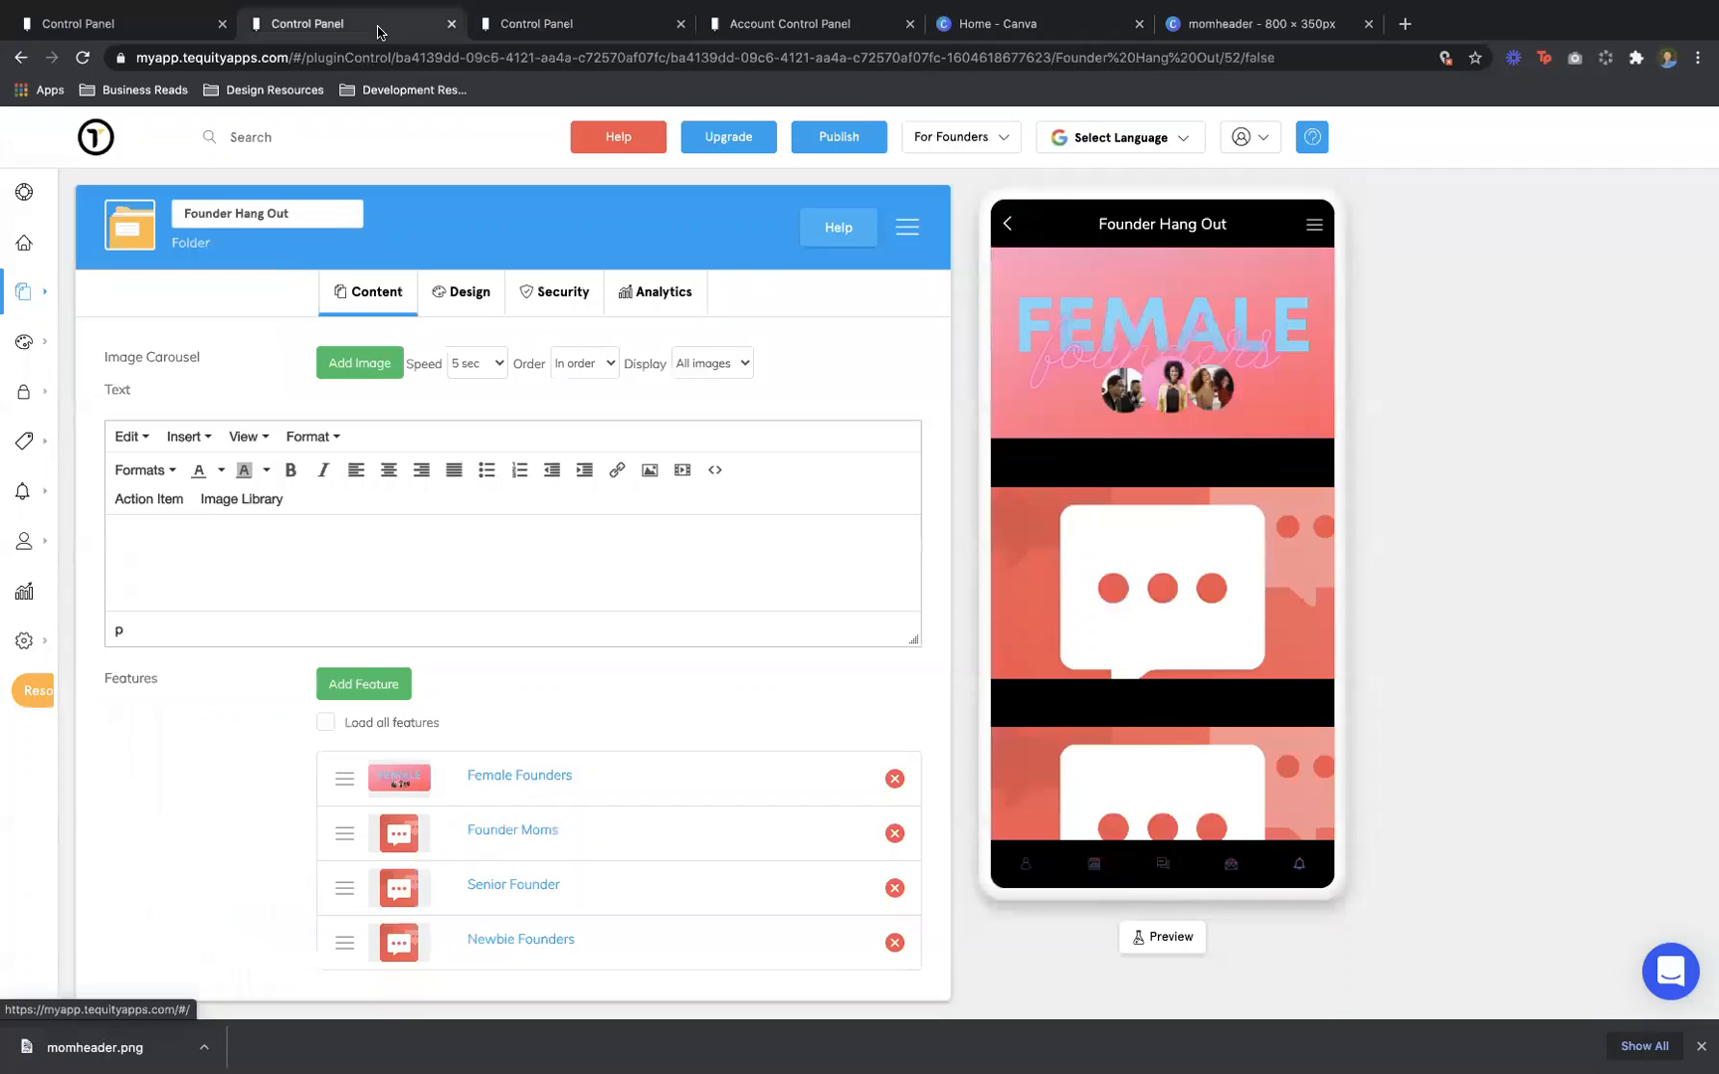
{"action": "left_click", "coordinate": [517, 832]}
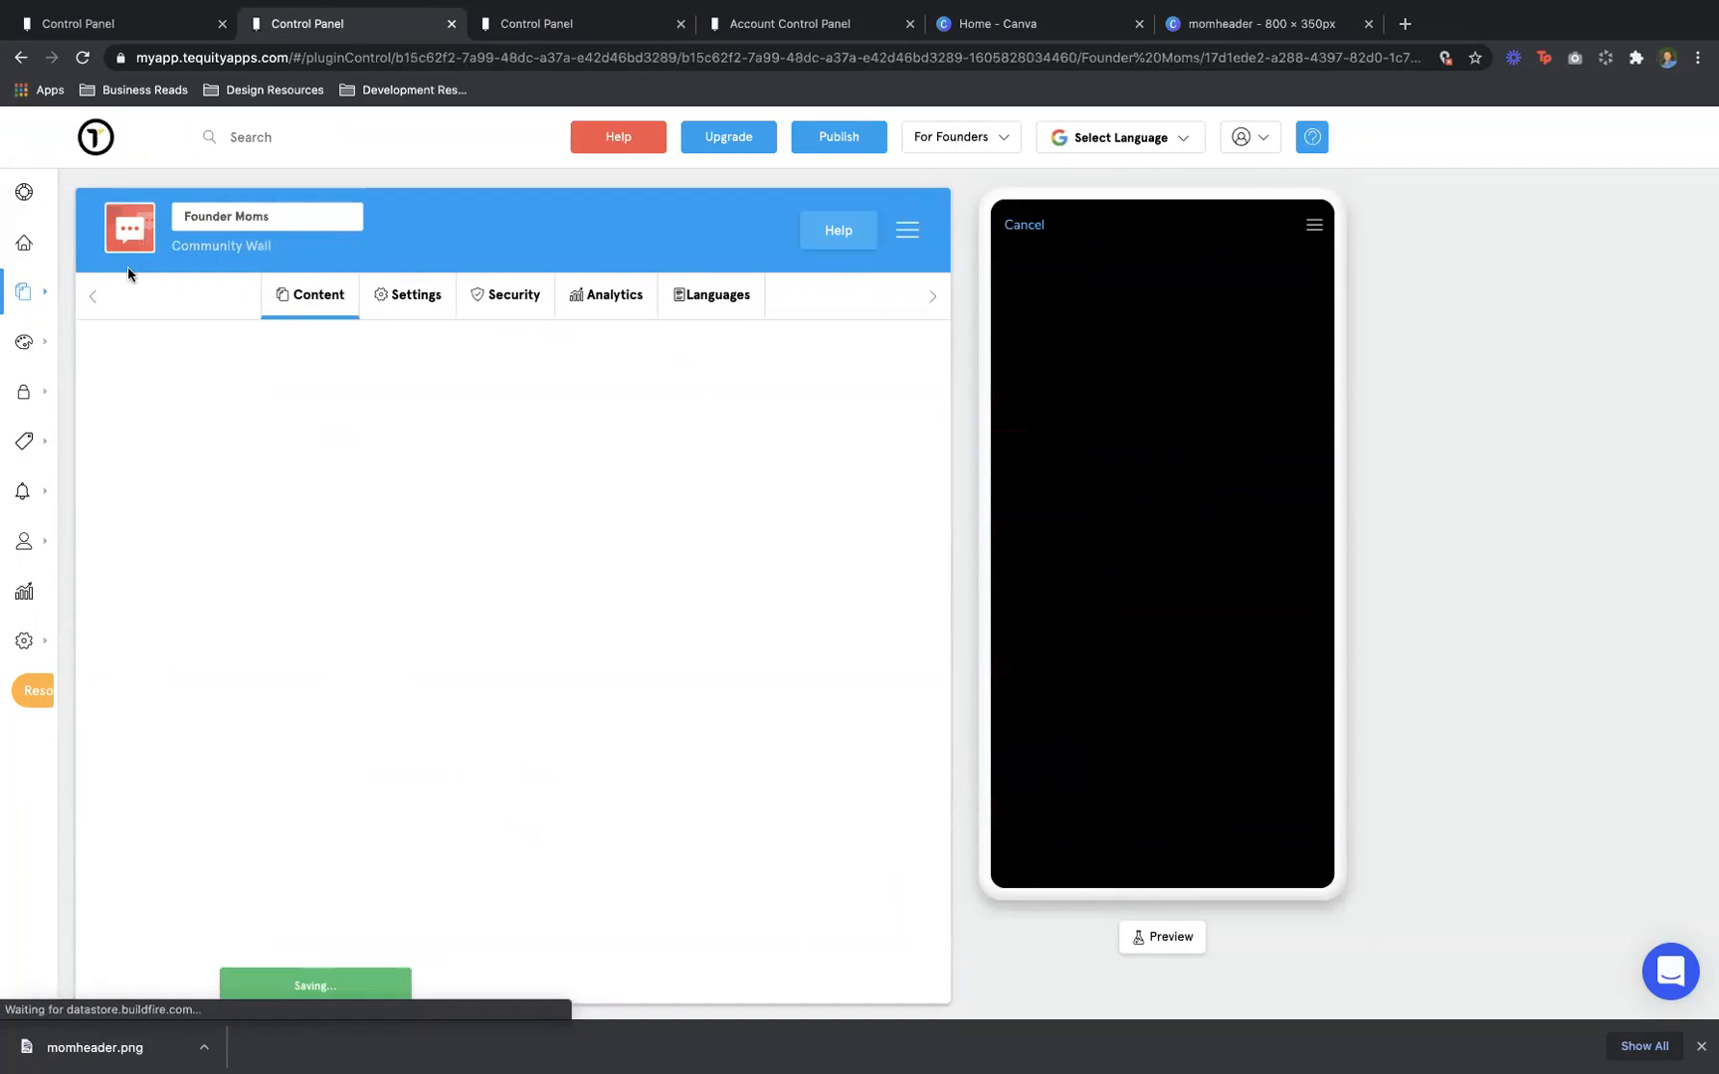
{"action": "left_click", "coordinate": [135, 242]}
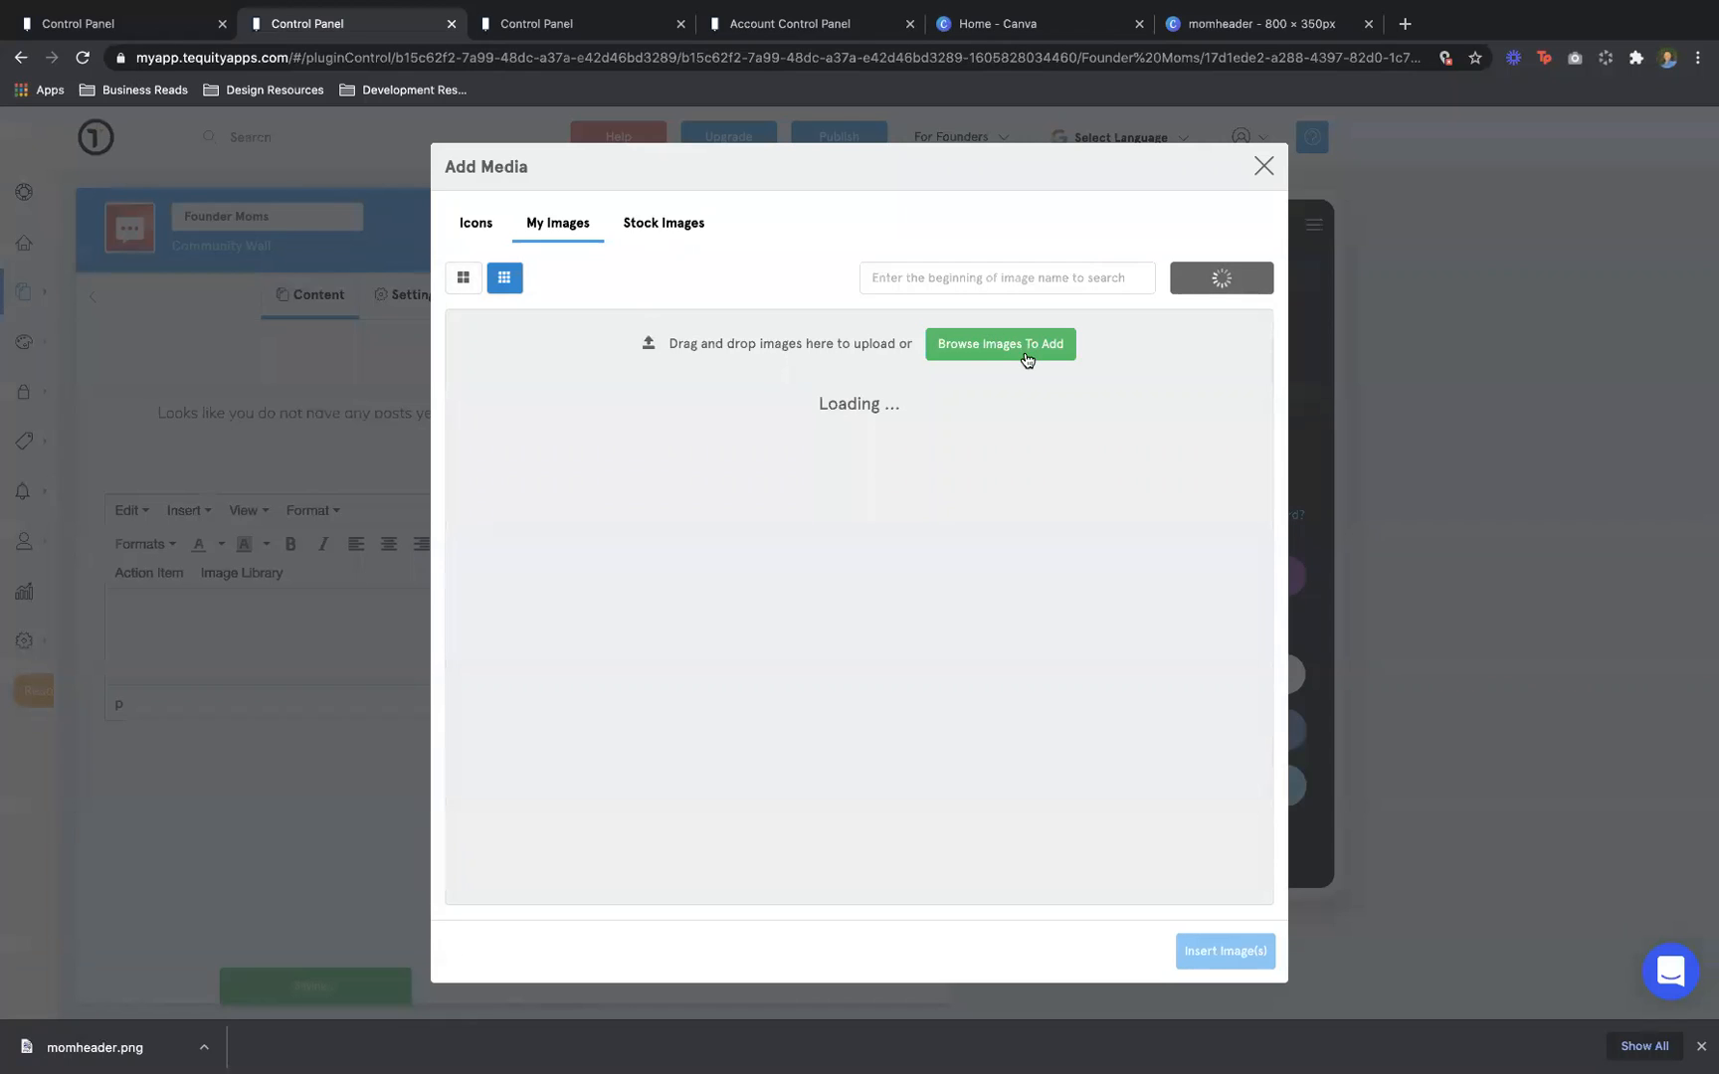
{"action": "left_click", "coordinate": [1028, 353]}
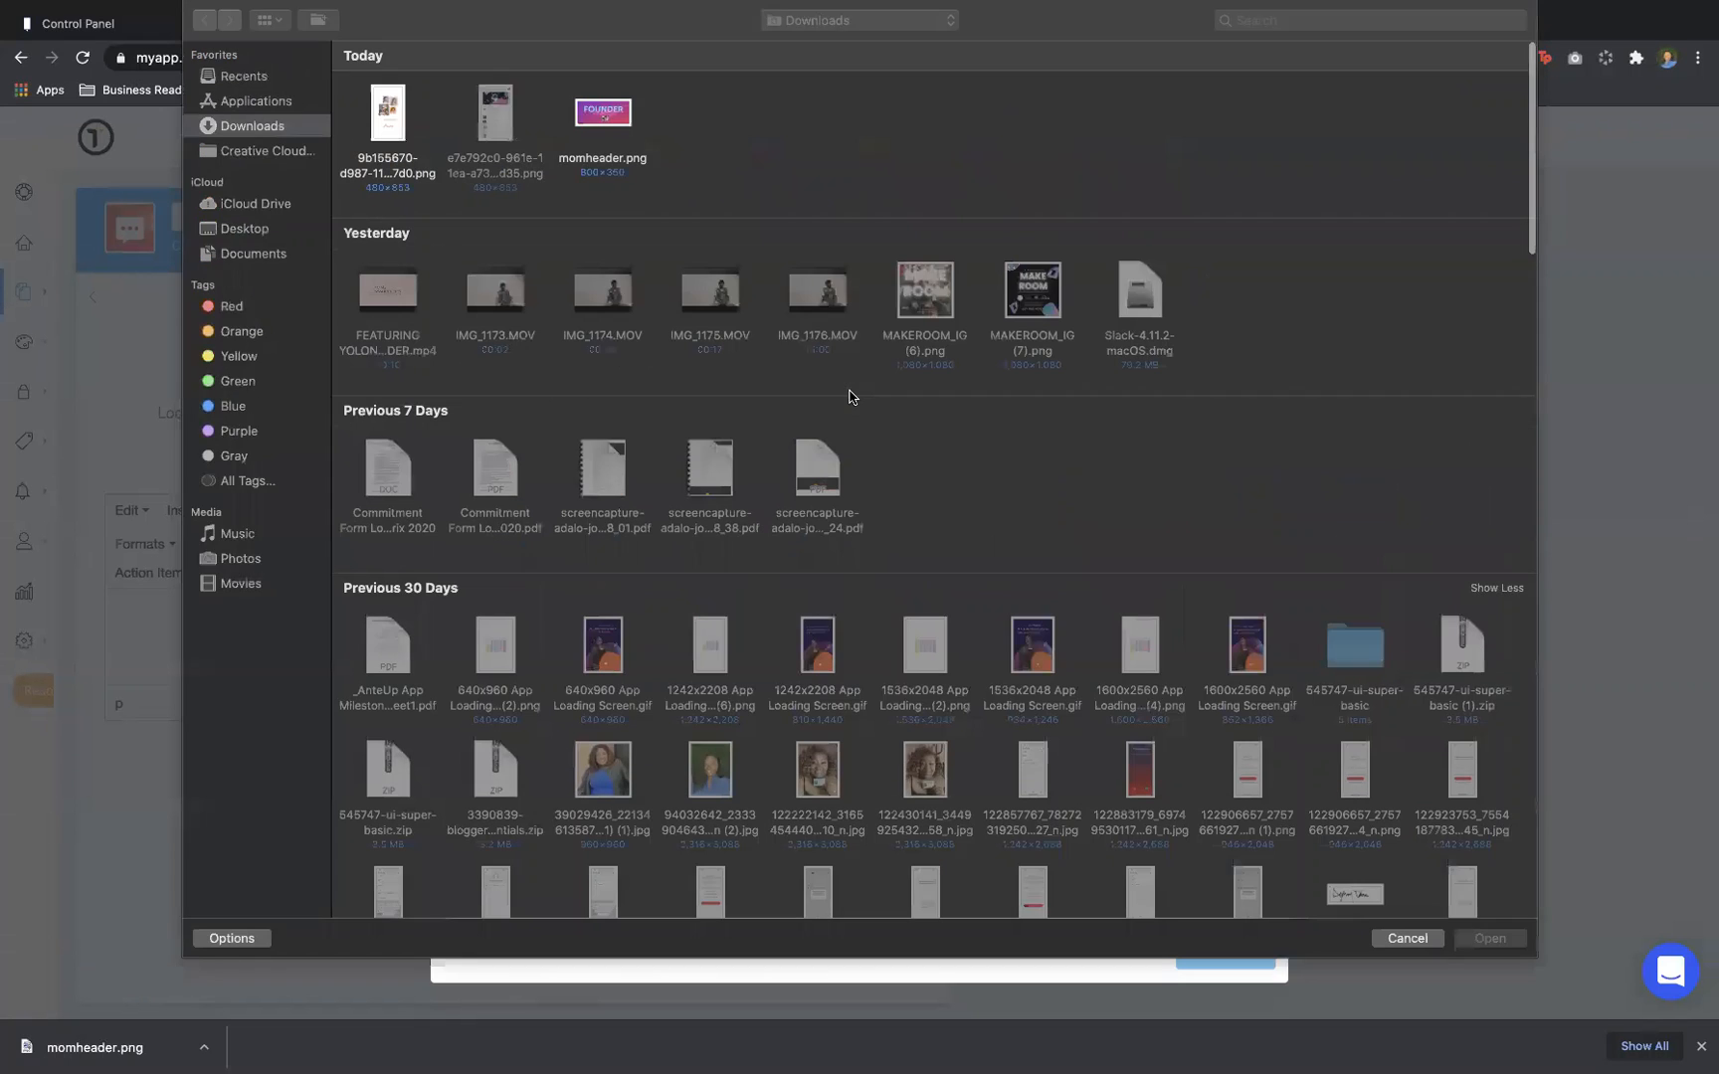
{"action": "double_click", "coordinate": [603, 113]}
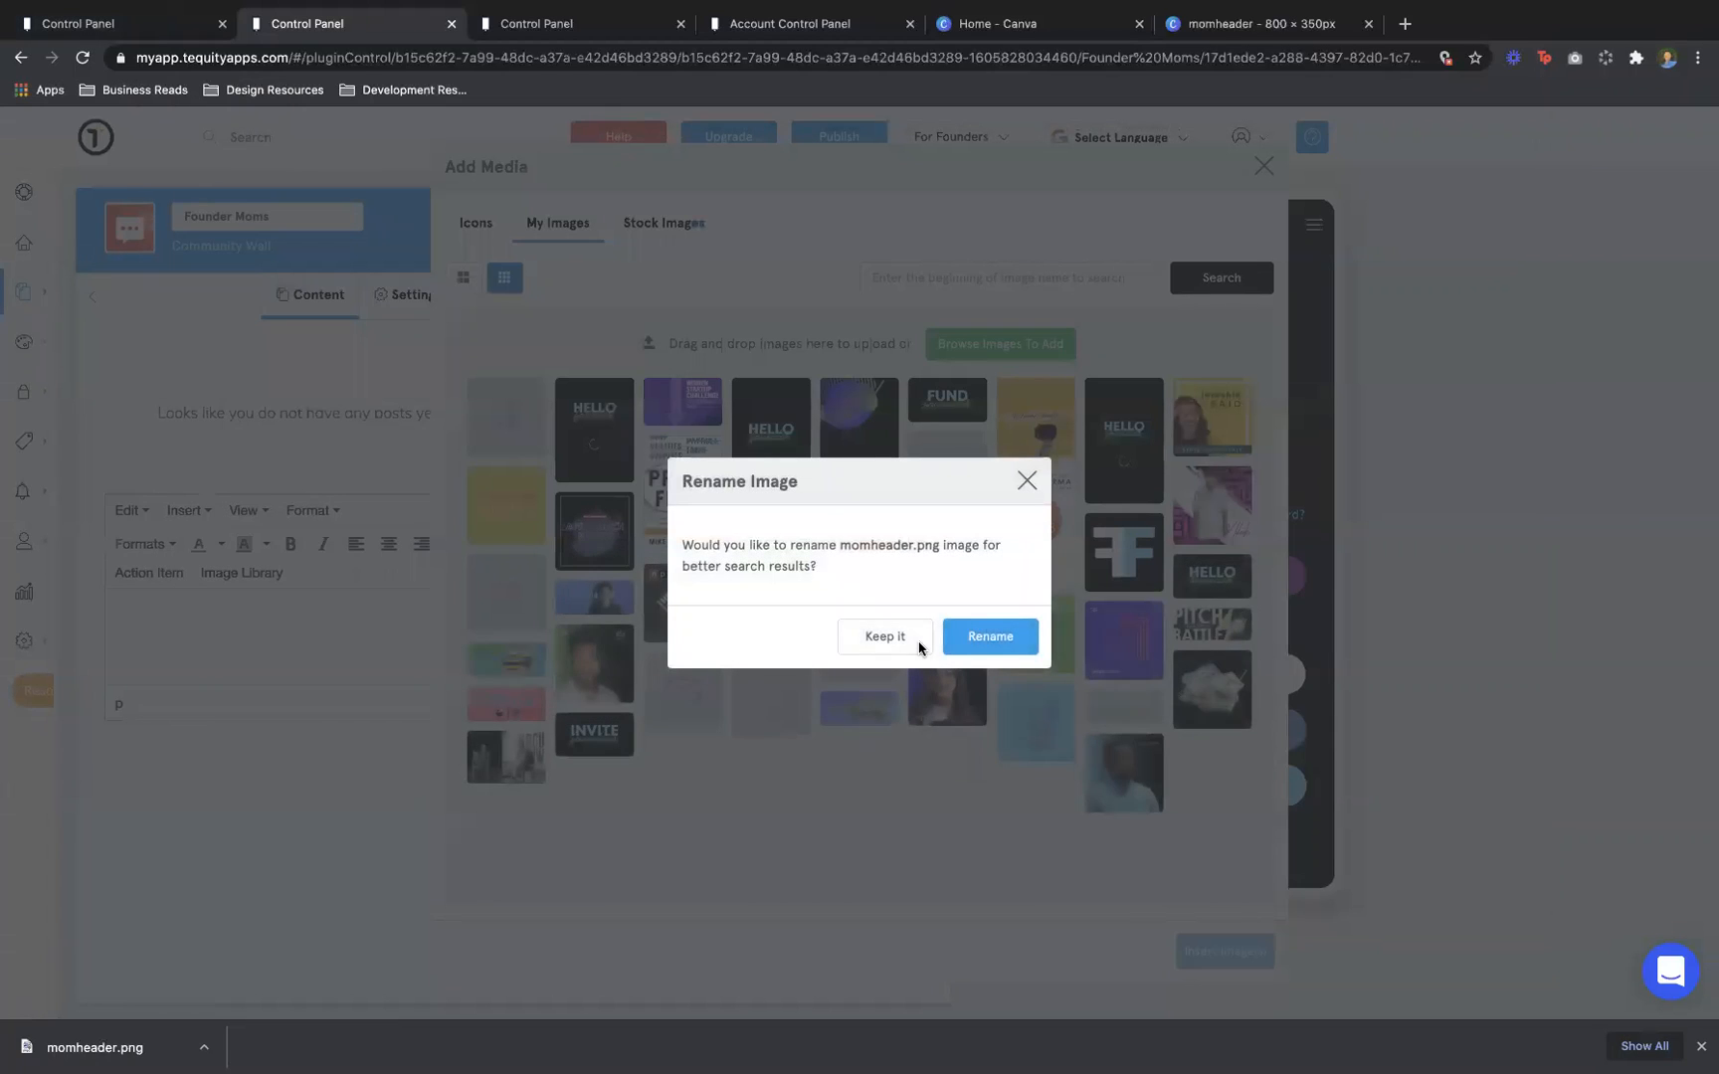
{"action": "left_click", "coordinate": [912, 640]}
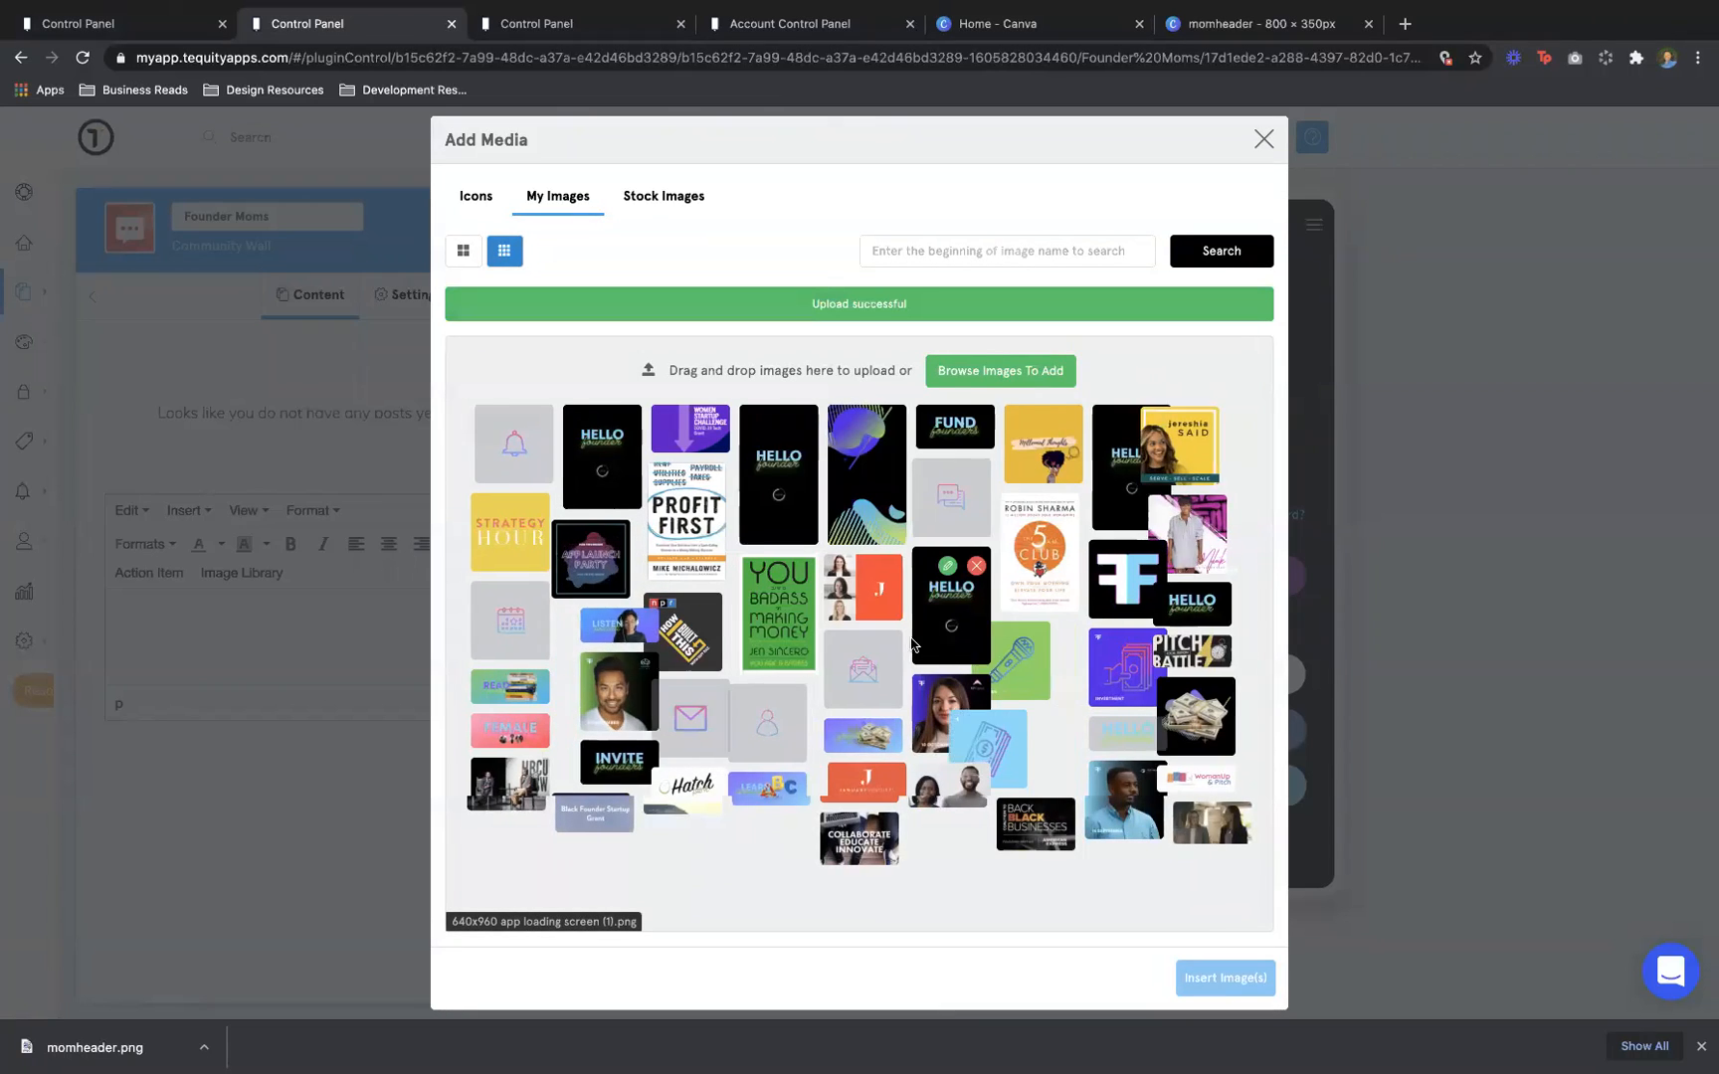
{"action": "left_click", "coordinate": [481, 425]}
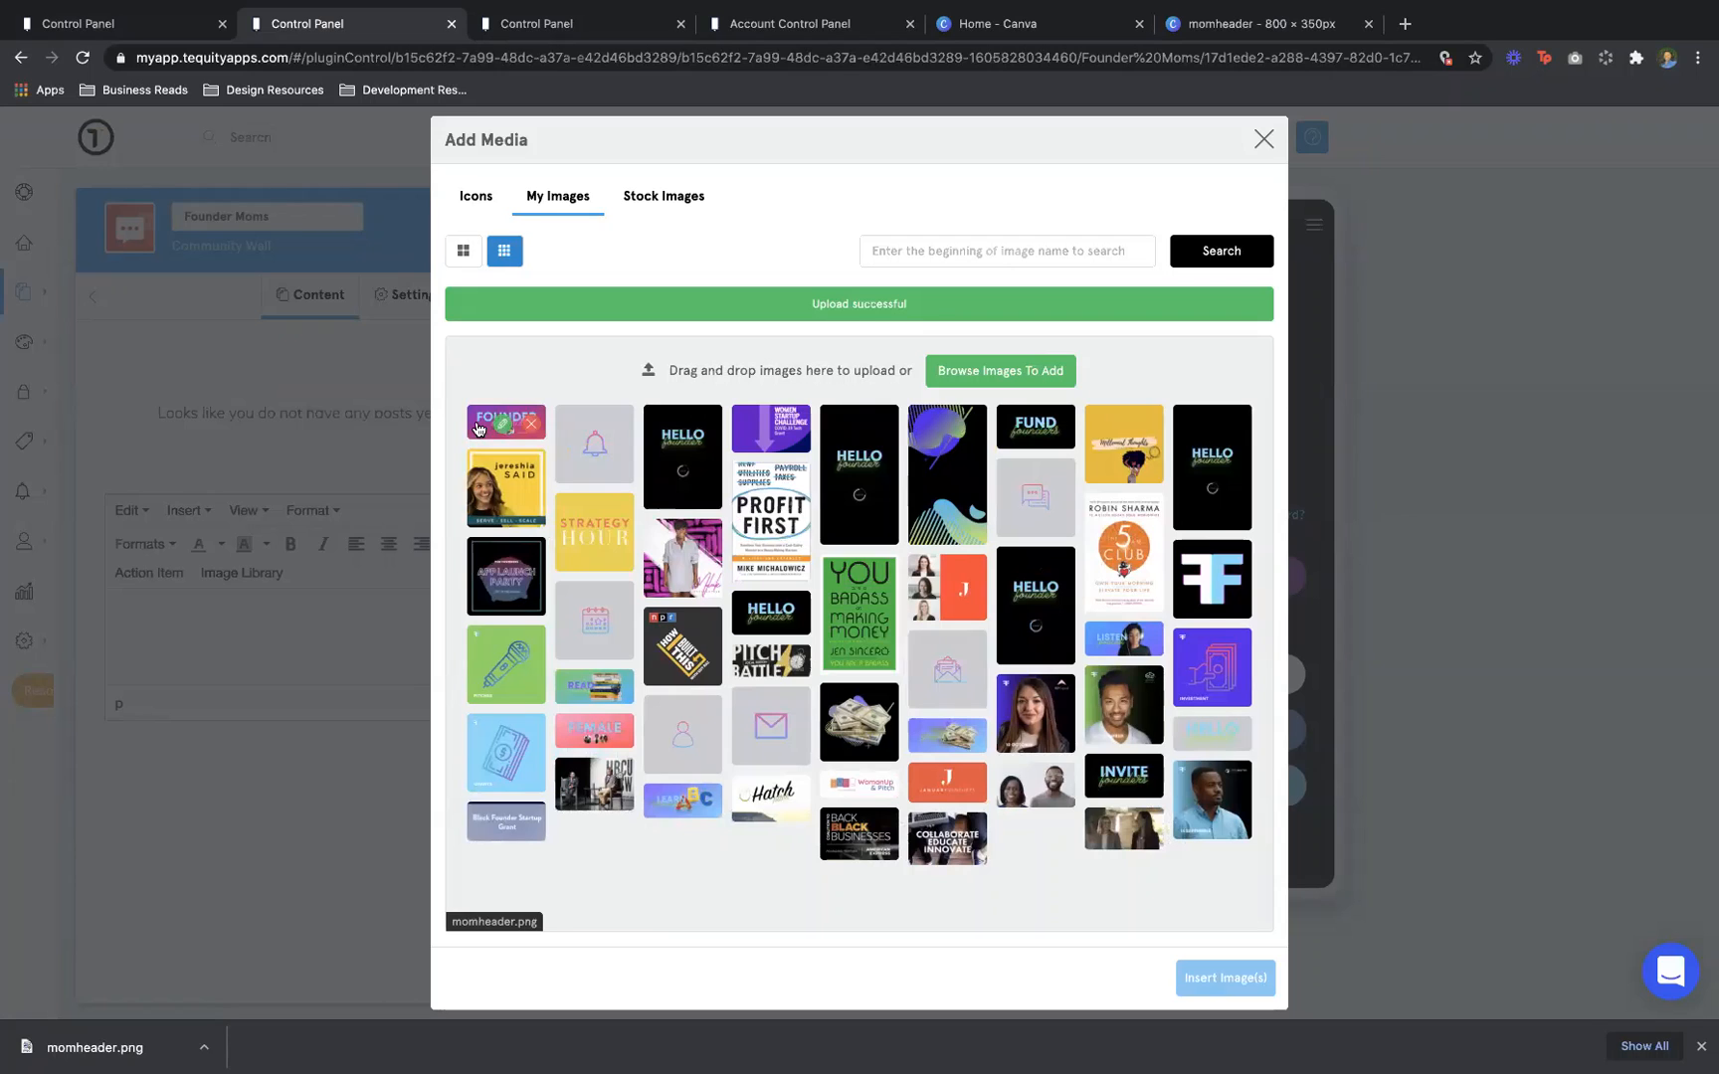
{"action": "left_click", "coordinate": [1239, 976]}
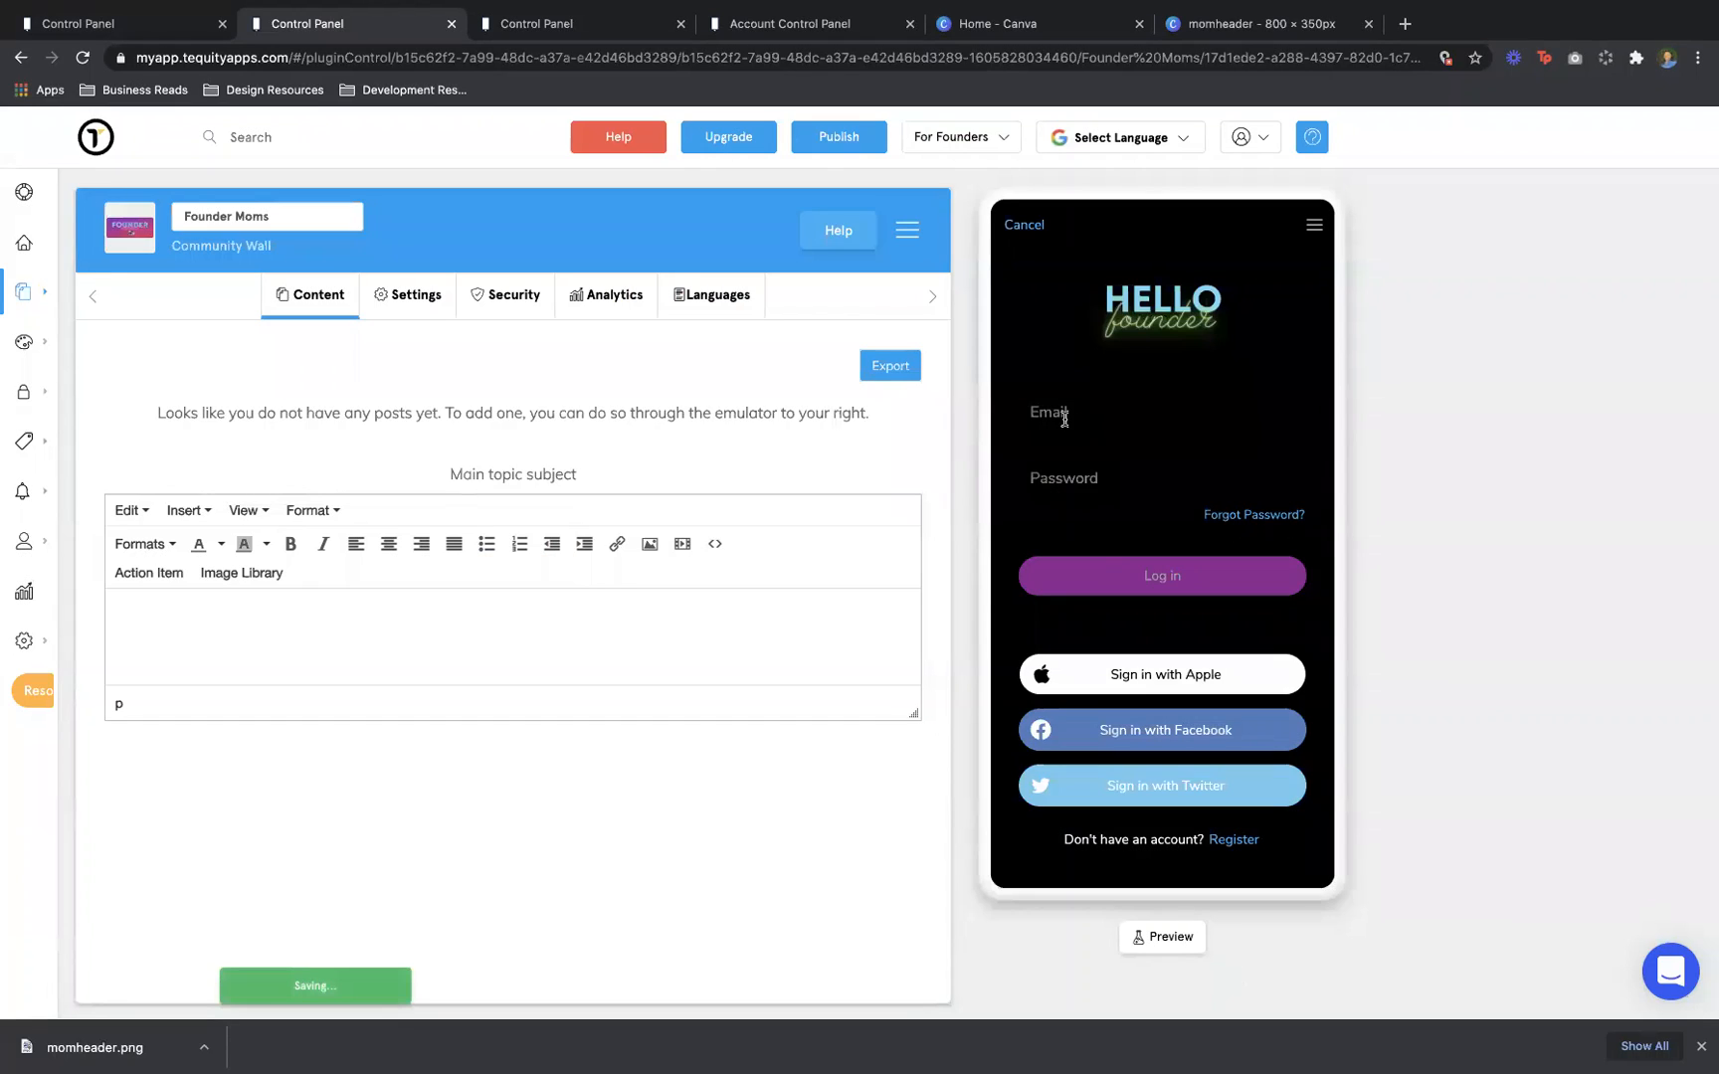
{"action": "left_click", "coordinate": [1064, 420]}
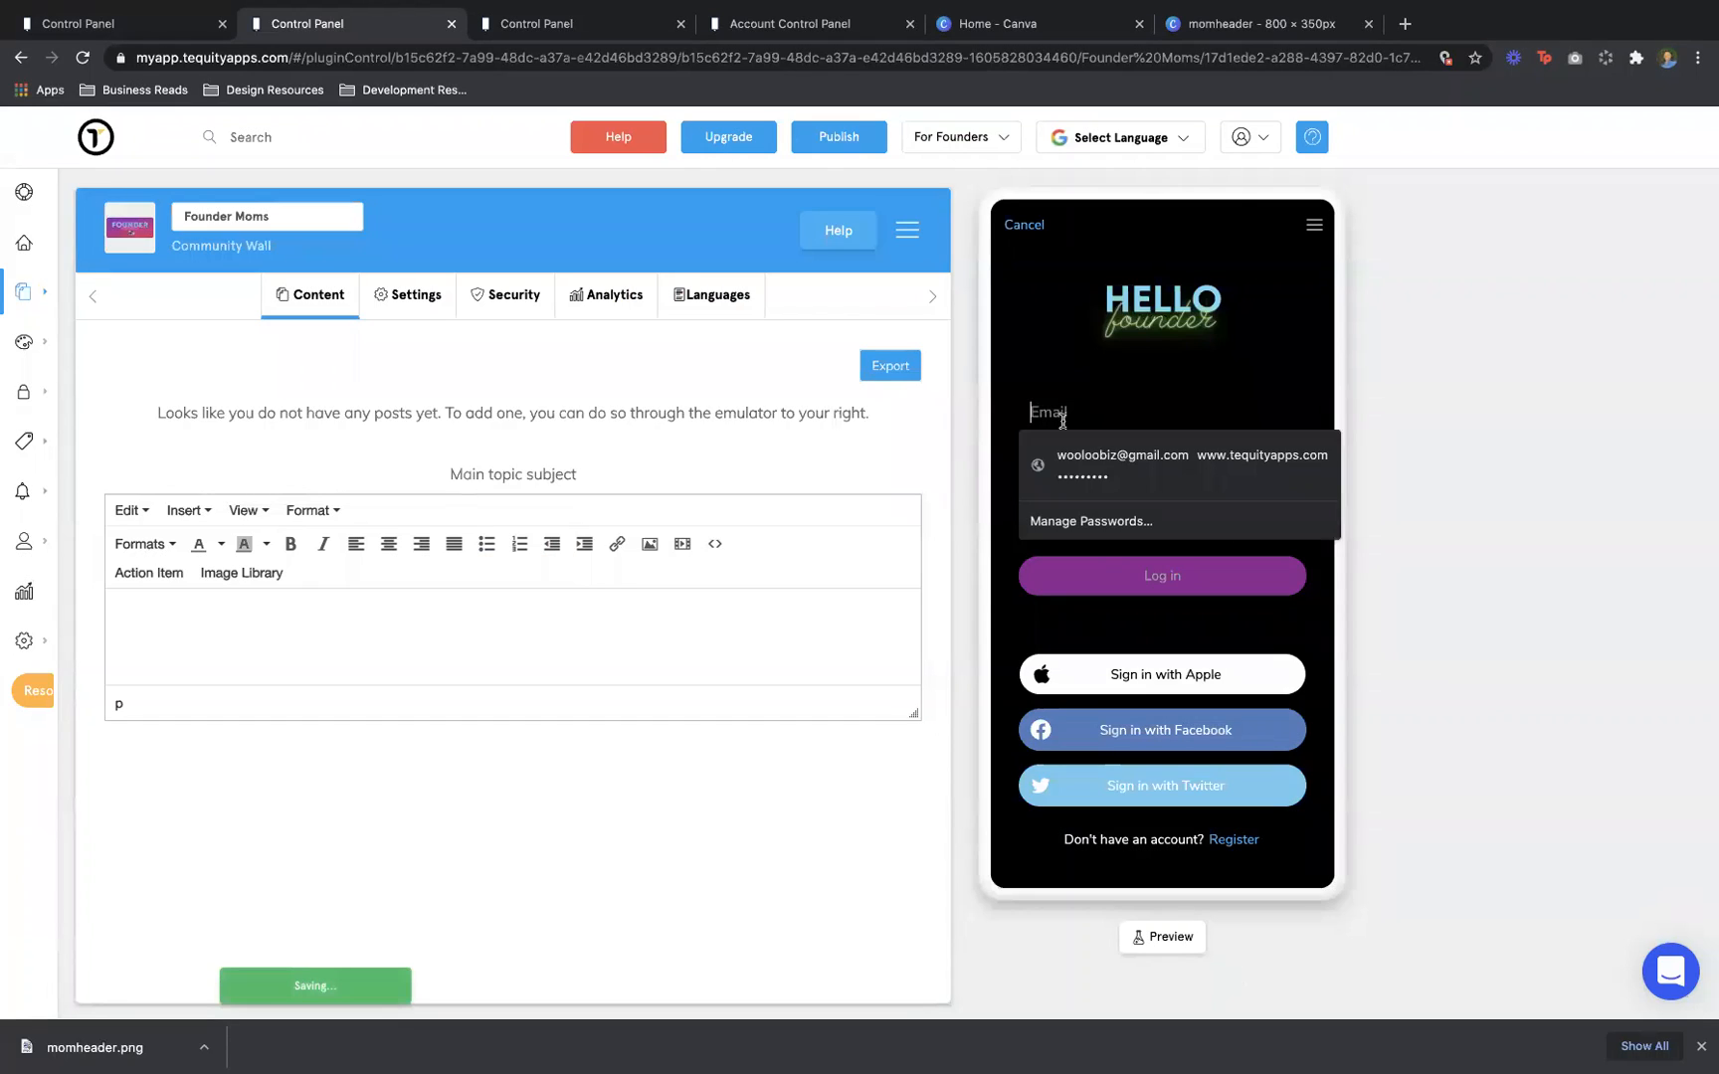
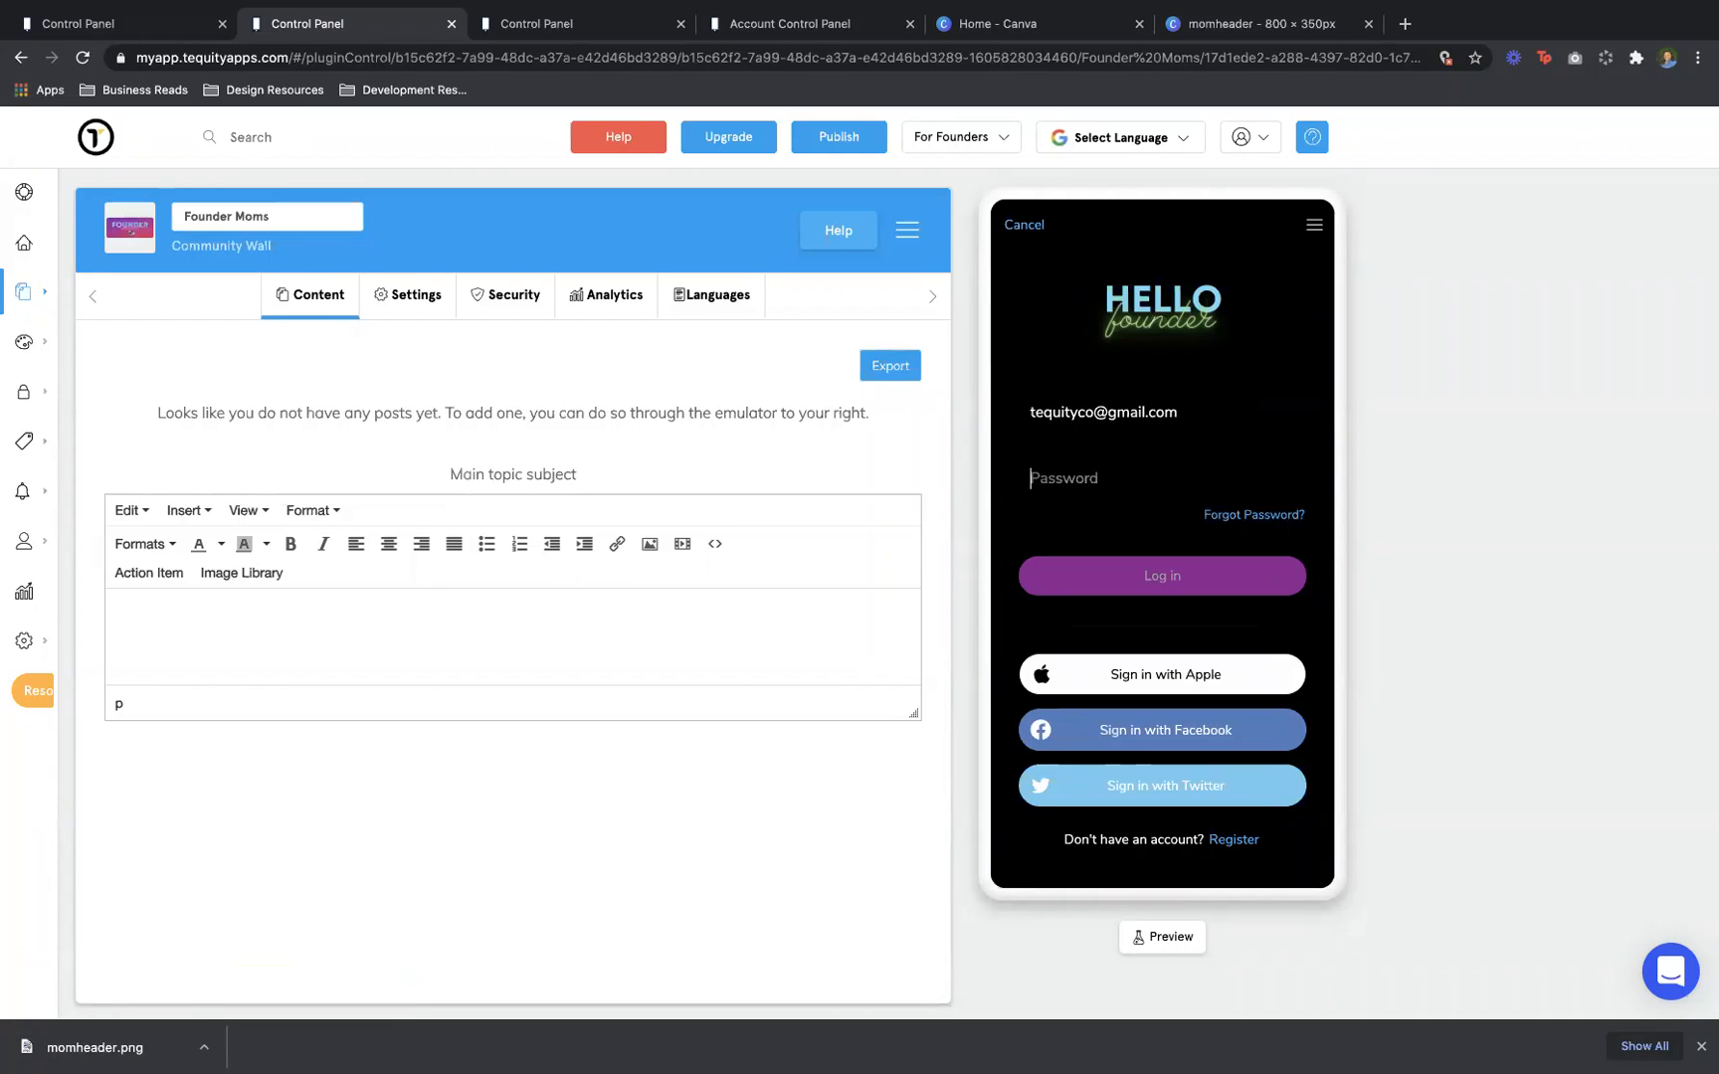
Log the preview in with the account email and password, declining Chrome's save-password offer
{"action": "type", "text": "•"}
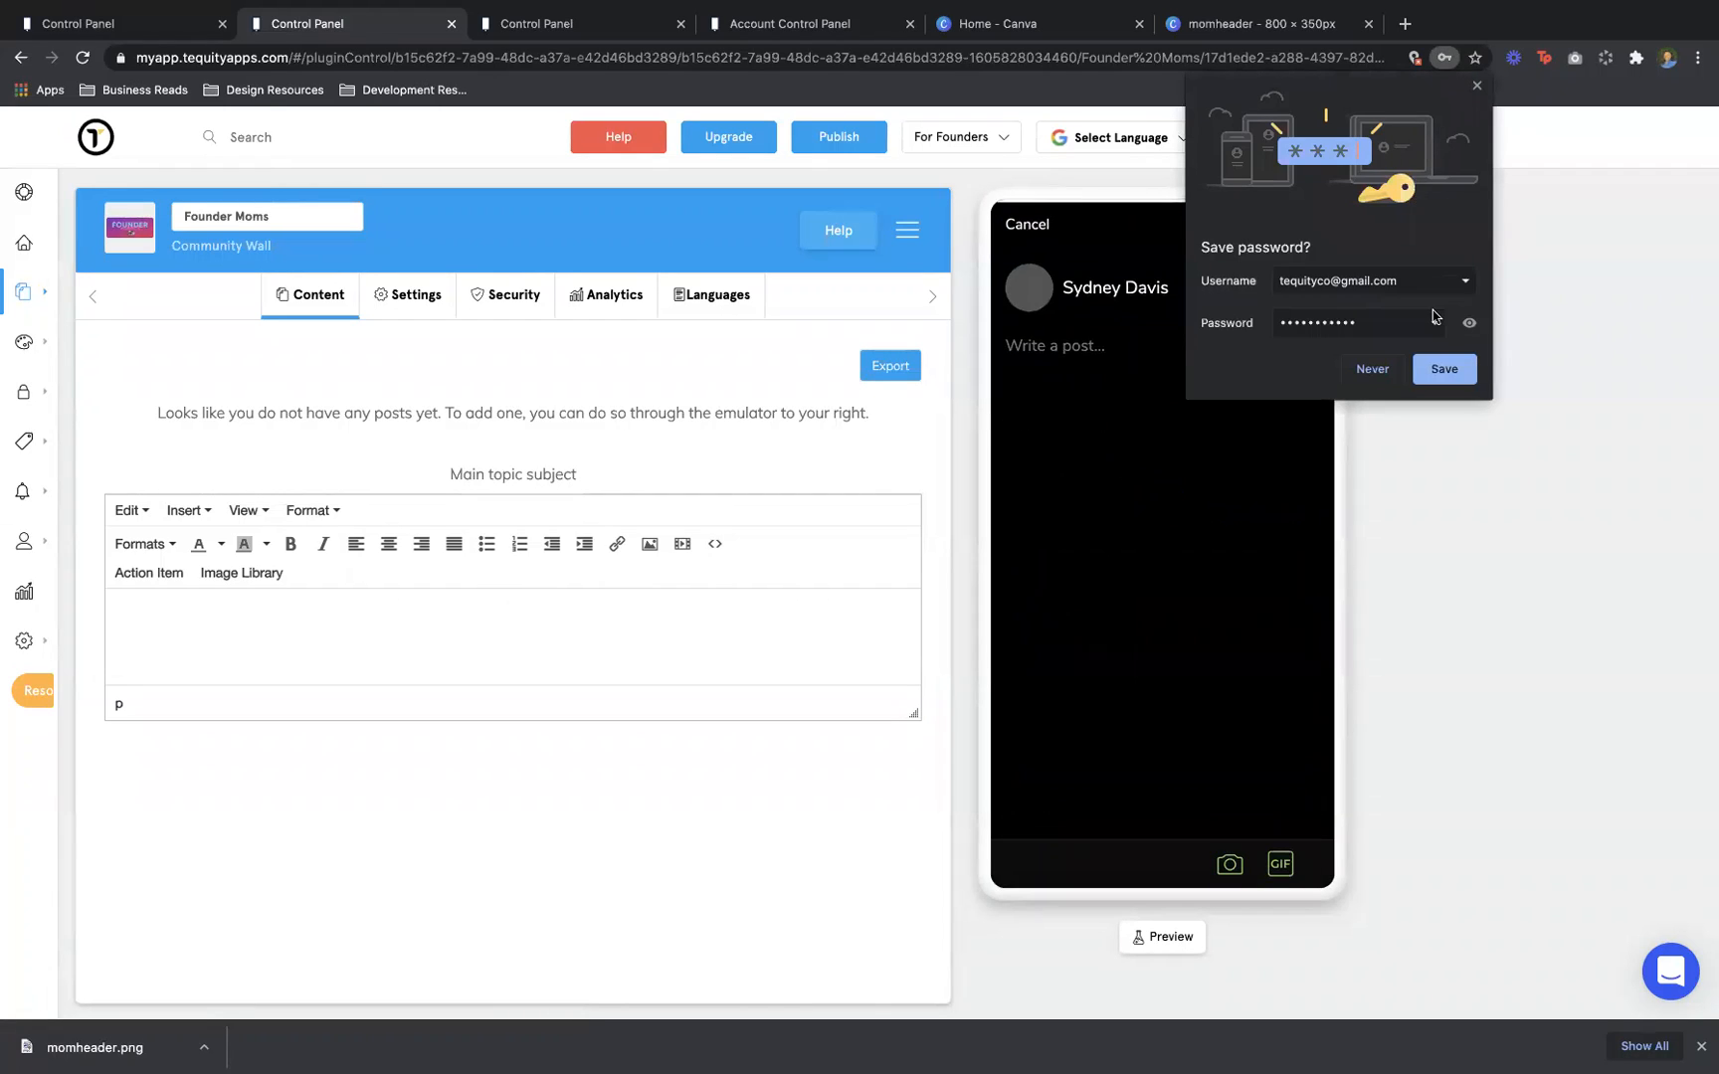
{"action": "left_click", "coordinate": [1379, 375]}
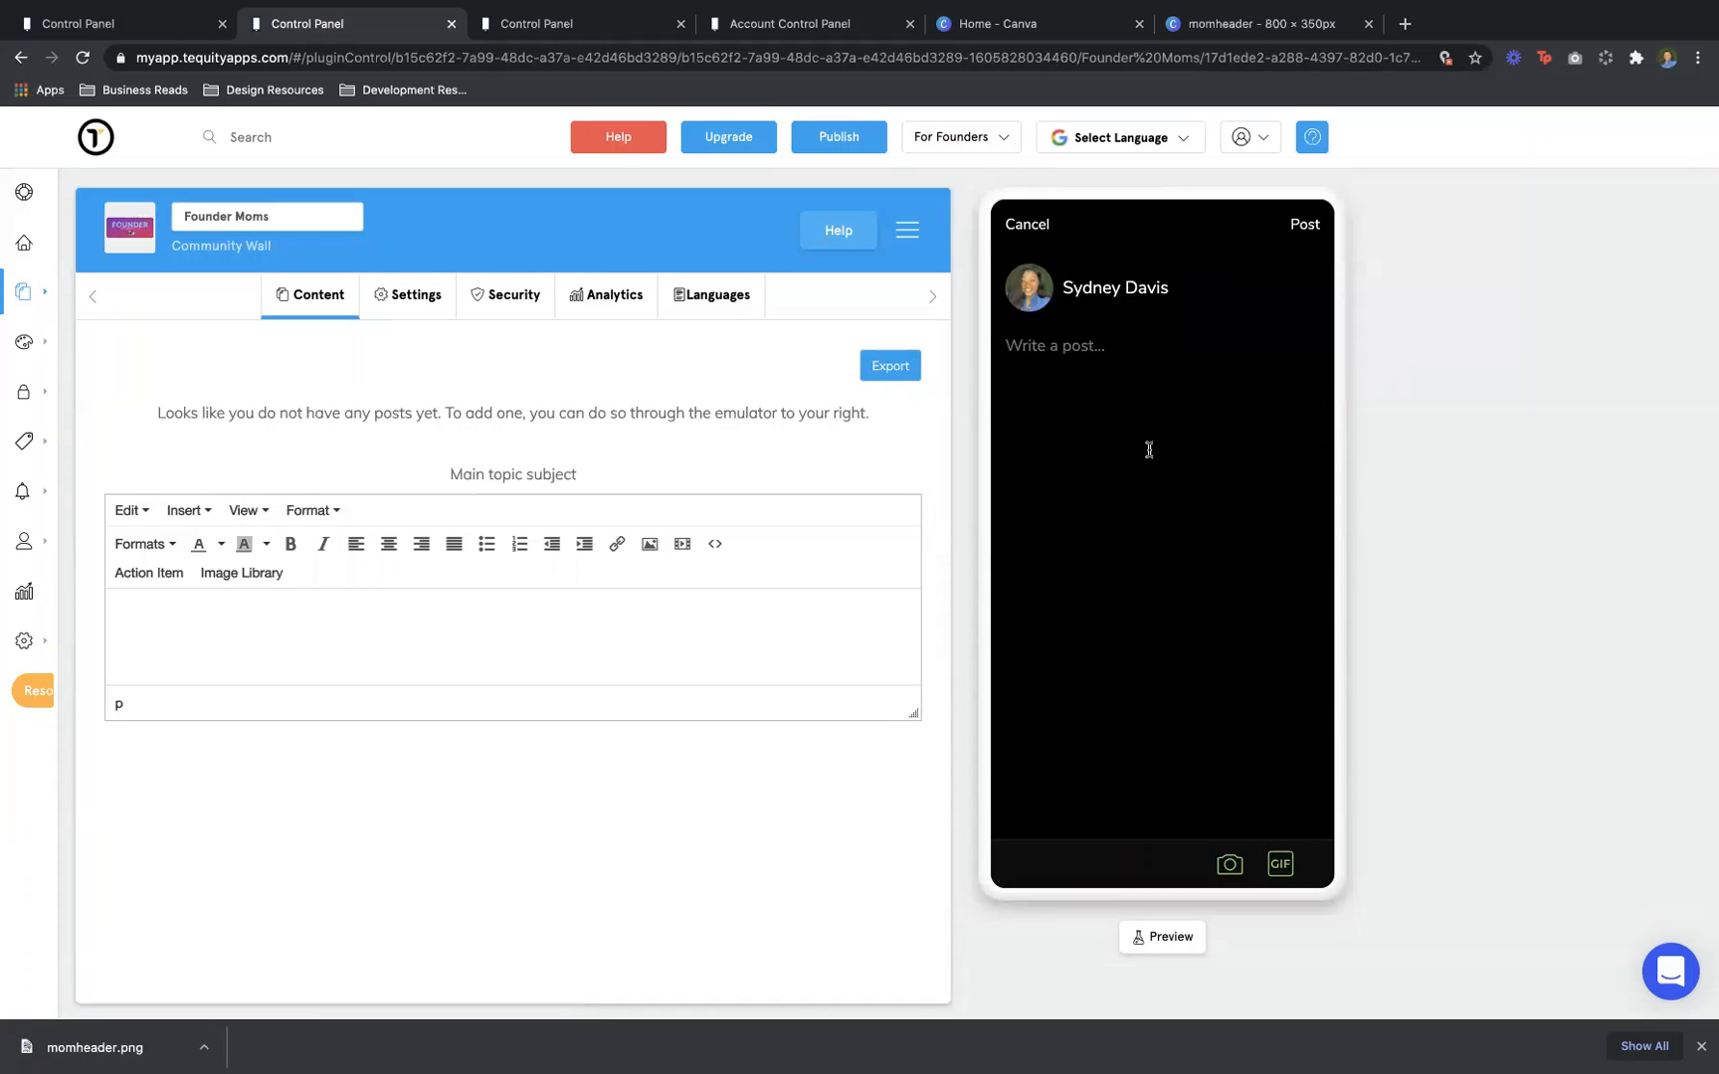
Post 'Heyyyy moms!' on the Founder Moms wall with a waving GIF found by searching 'heyy'
{"action": "type", "text": "Heyyyy moms!"}
{"action": "left_click", "coordinate": [1279, 868]}
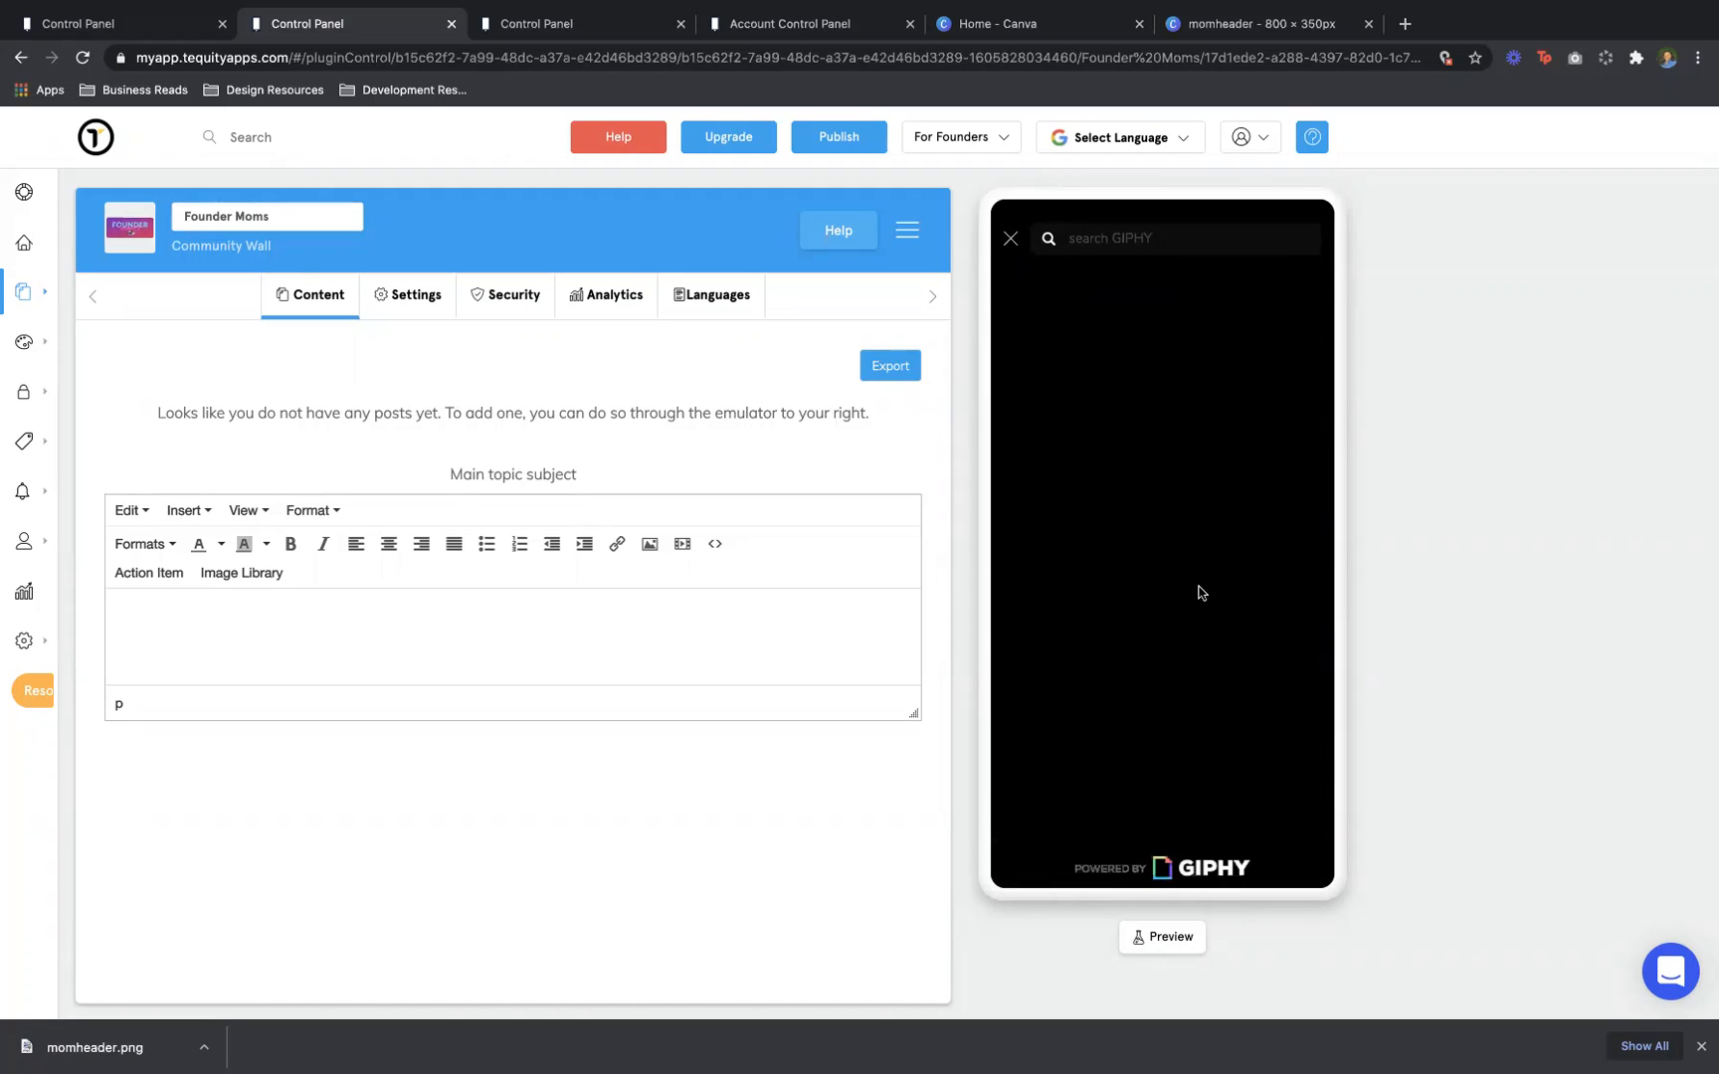
{"action": "left_click", "coordinate": [1172, 248]}
{"action": "type", "text": "heyy"}
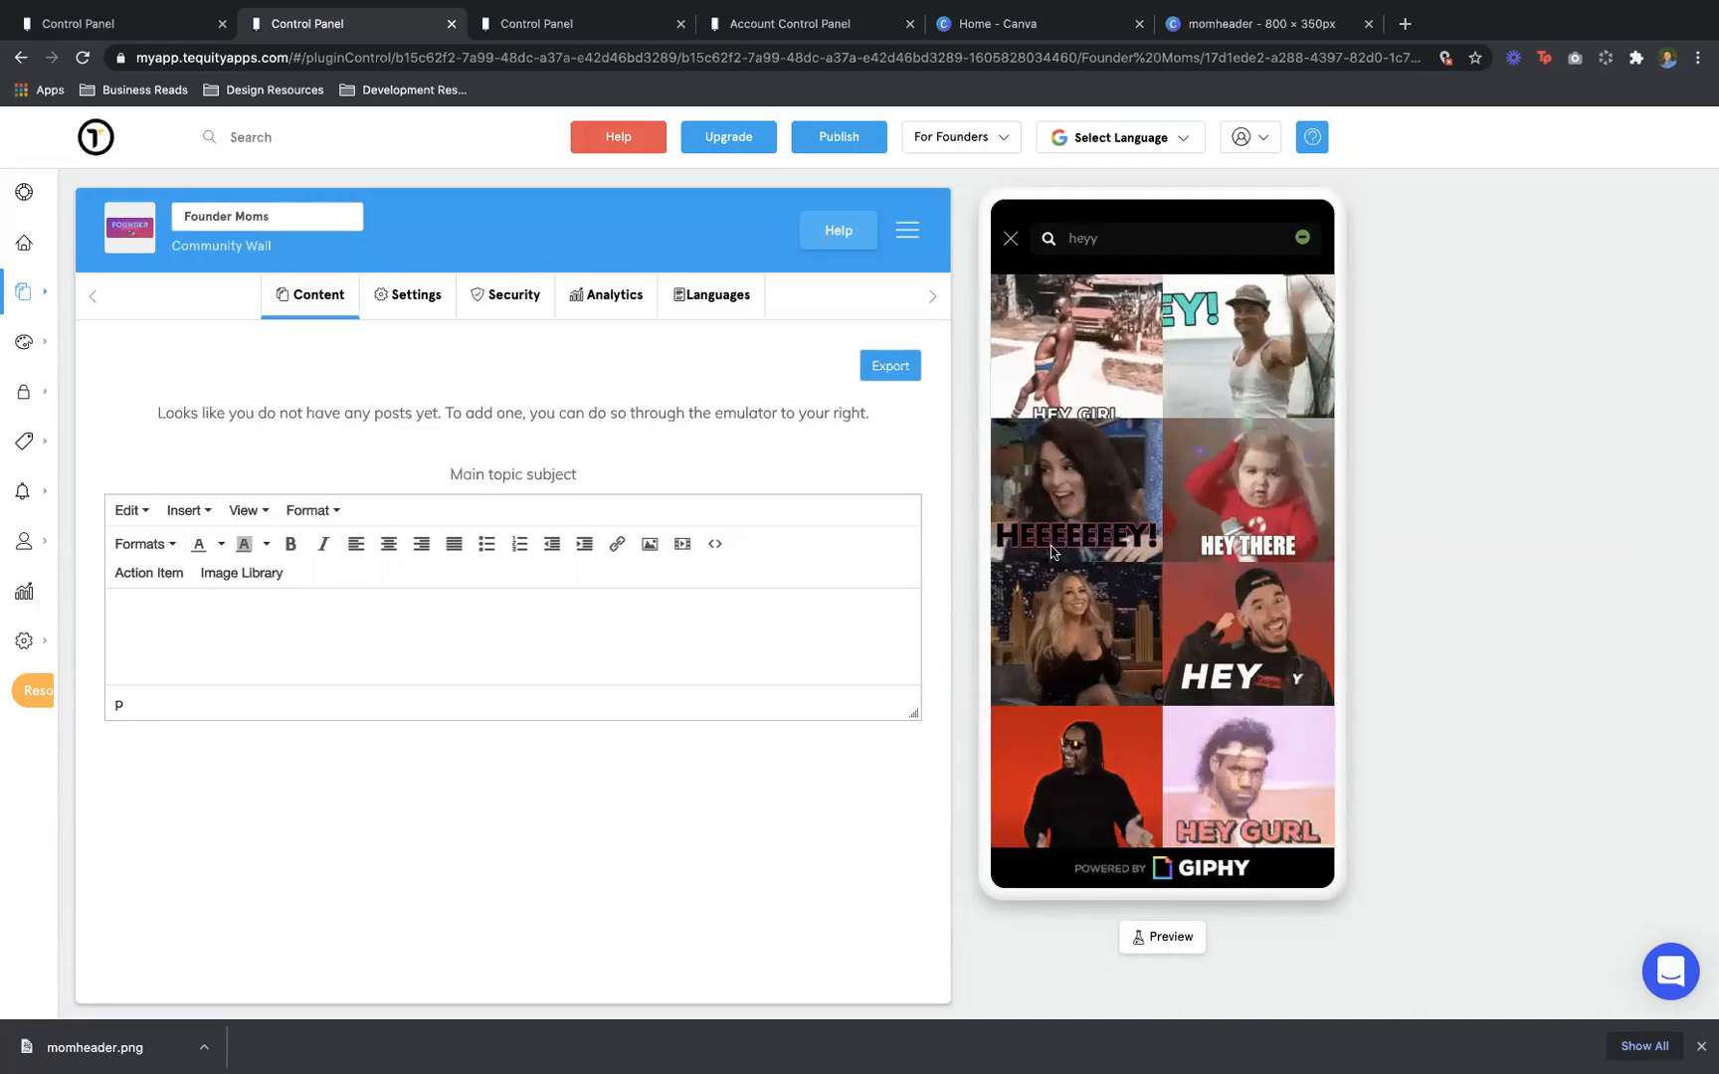
{"action": "left_click", "coordinate": [1058, 650]}
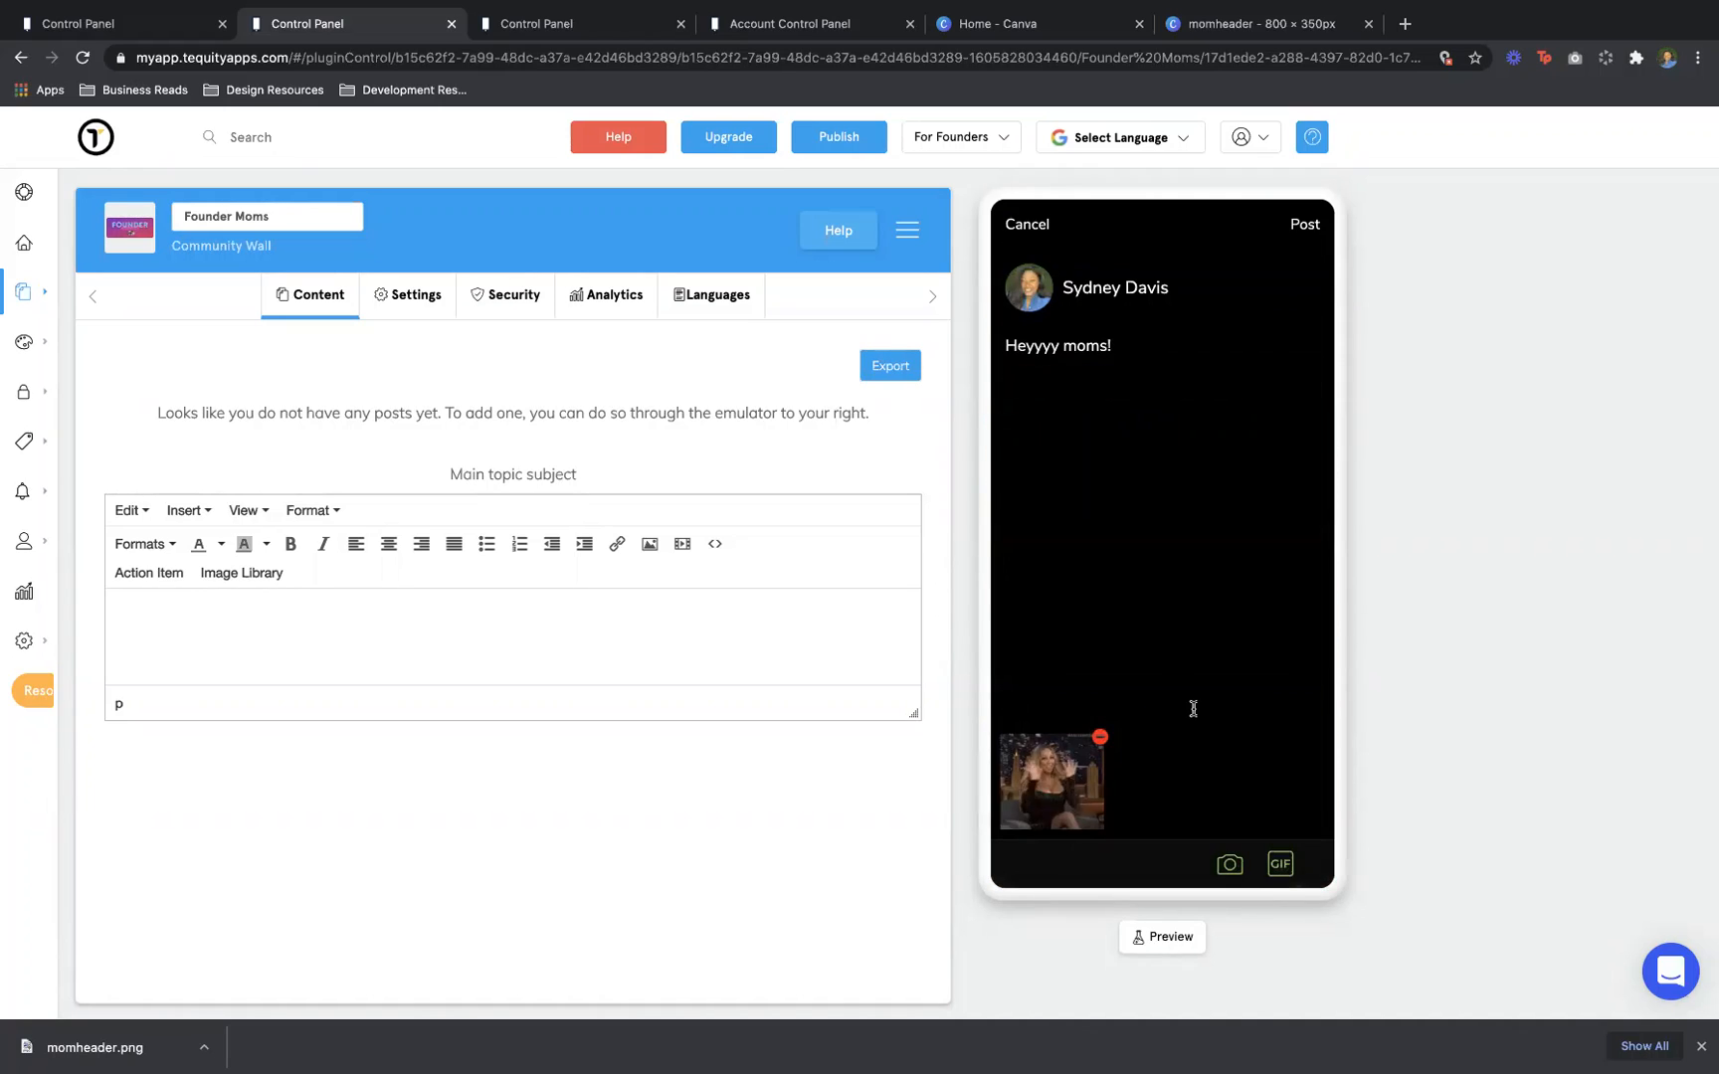
{"action": "left_click", "coordinate": [1304, 223]}
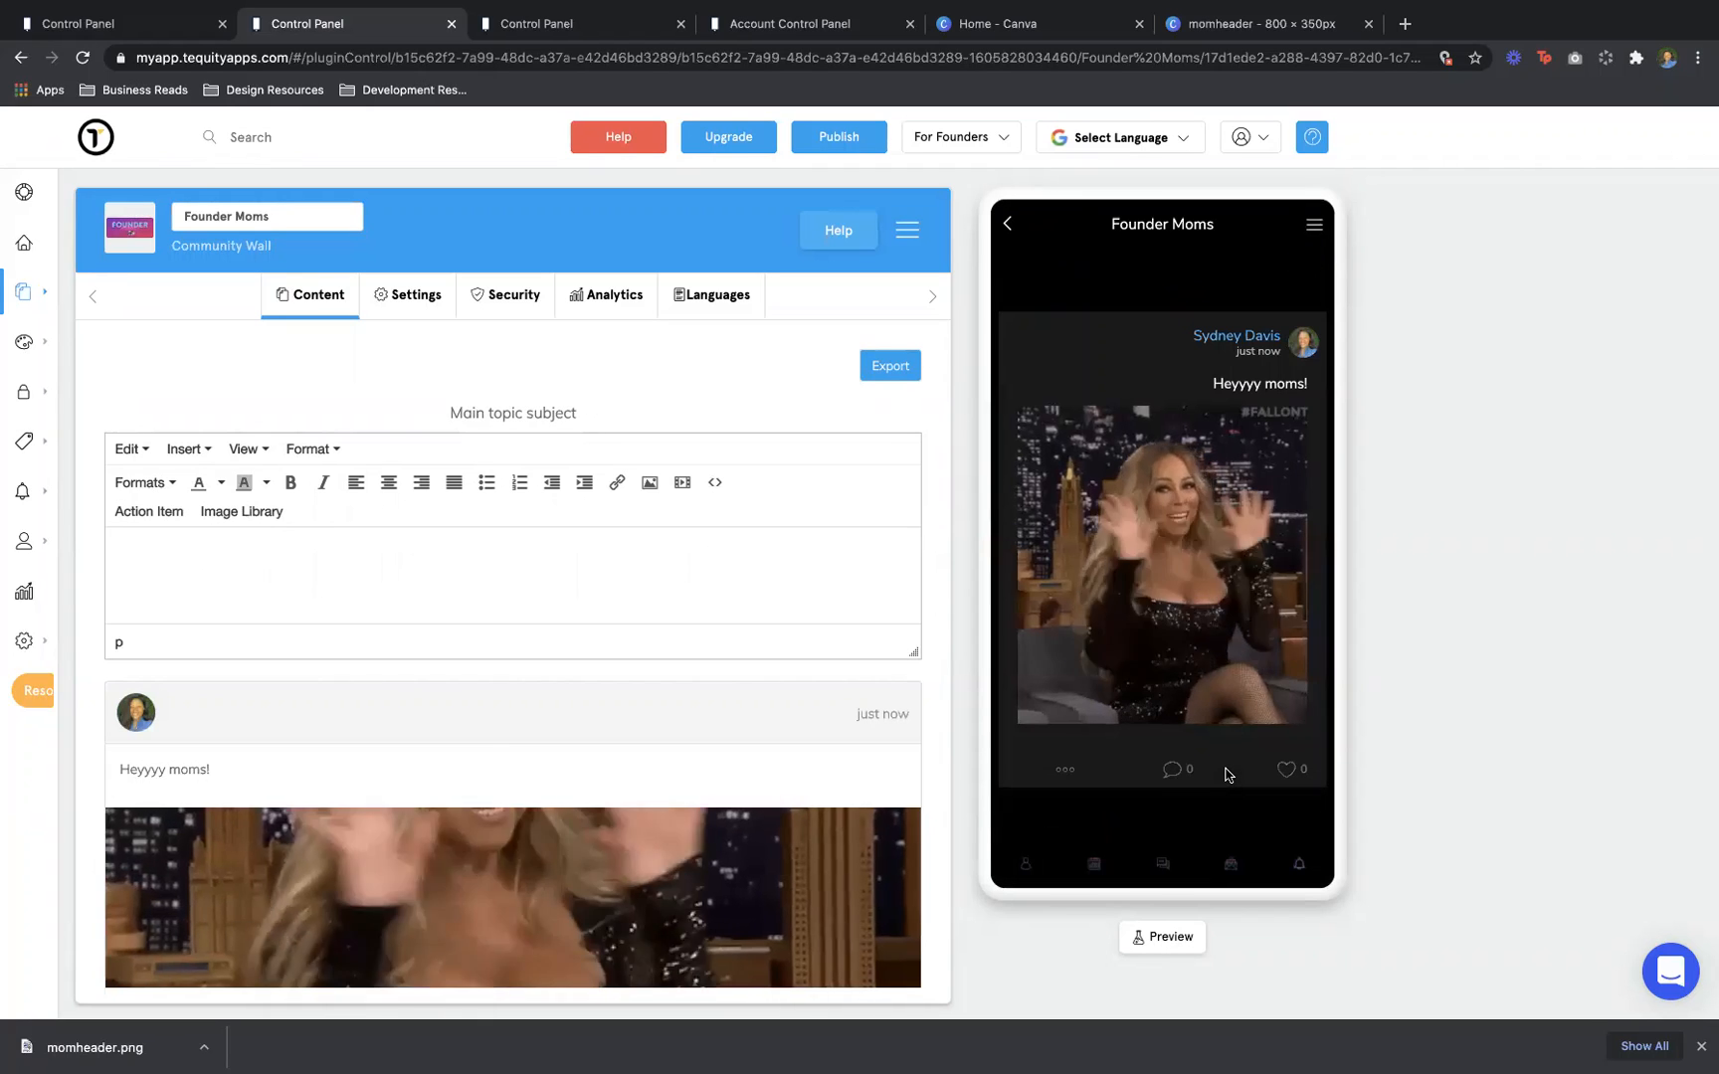
Give the Founder Hang Out folder a gapless Layout Style, then open the FOUNDER mom's banner
{"action": "left_click", "coordinate": [1007, 228]}
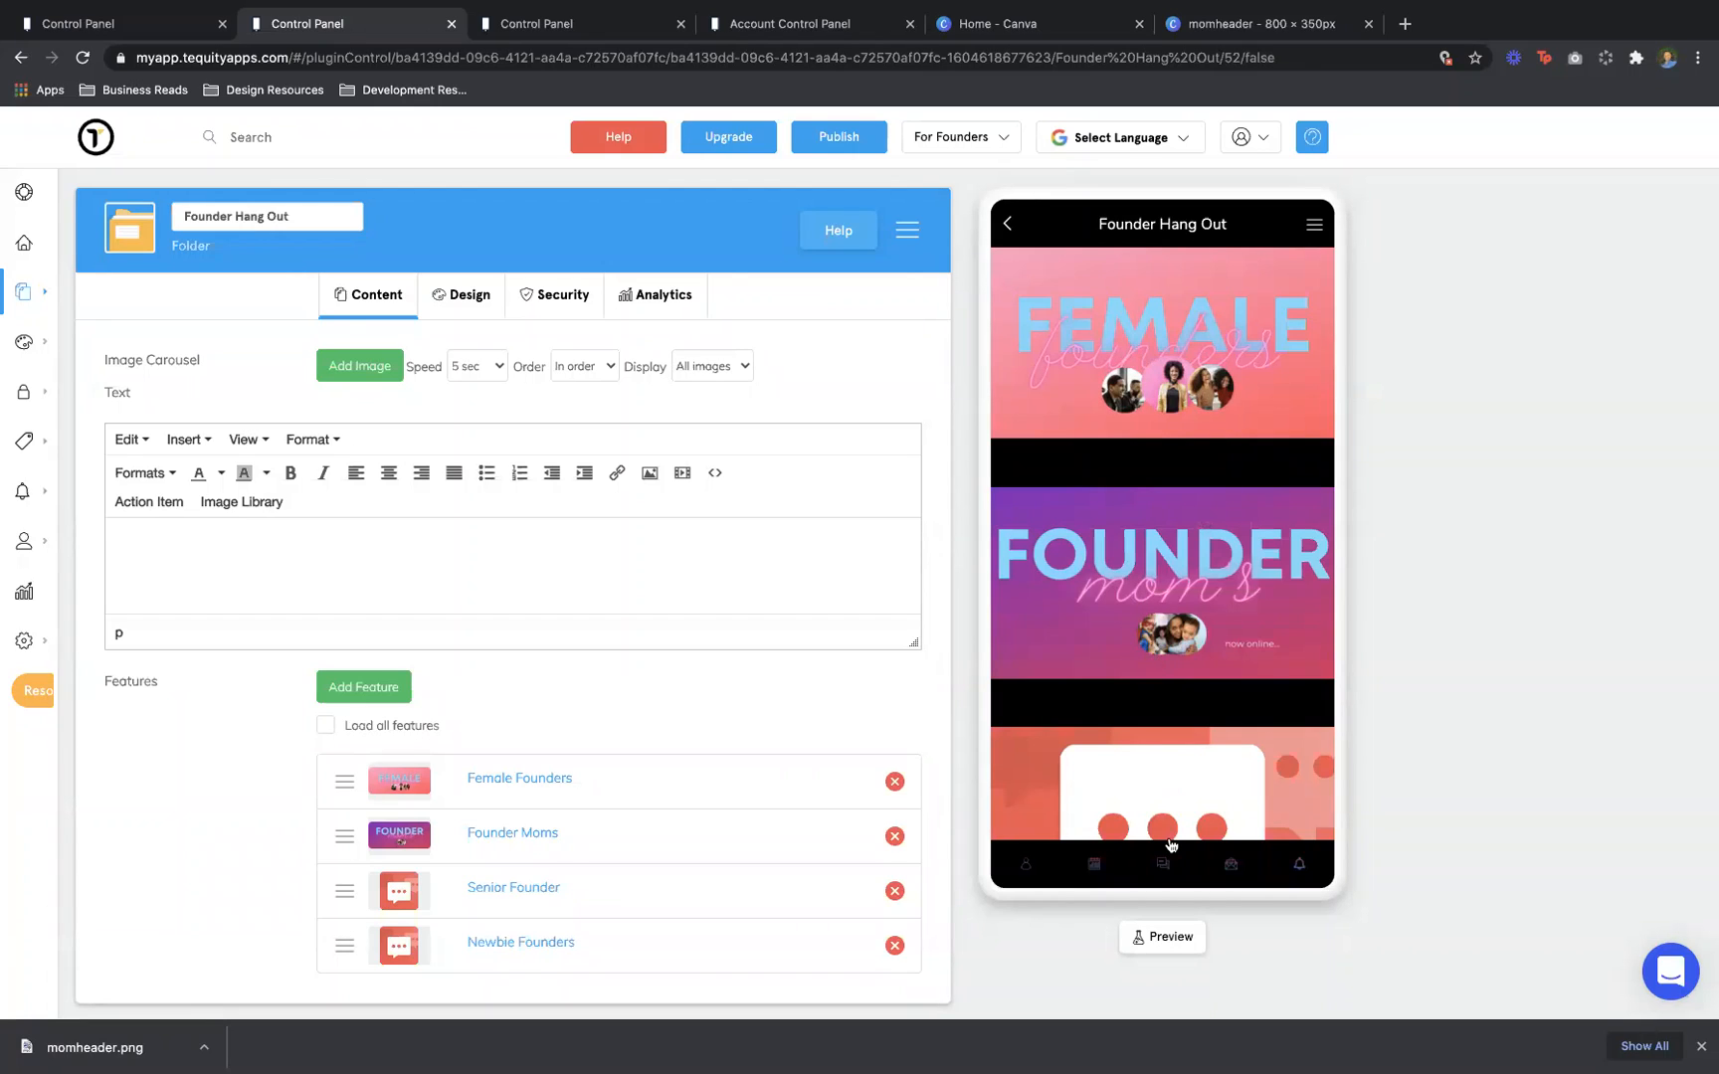
{"action": "left_click", "coordinate": [469, 304]}
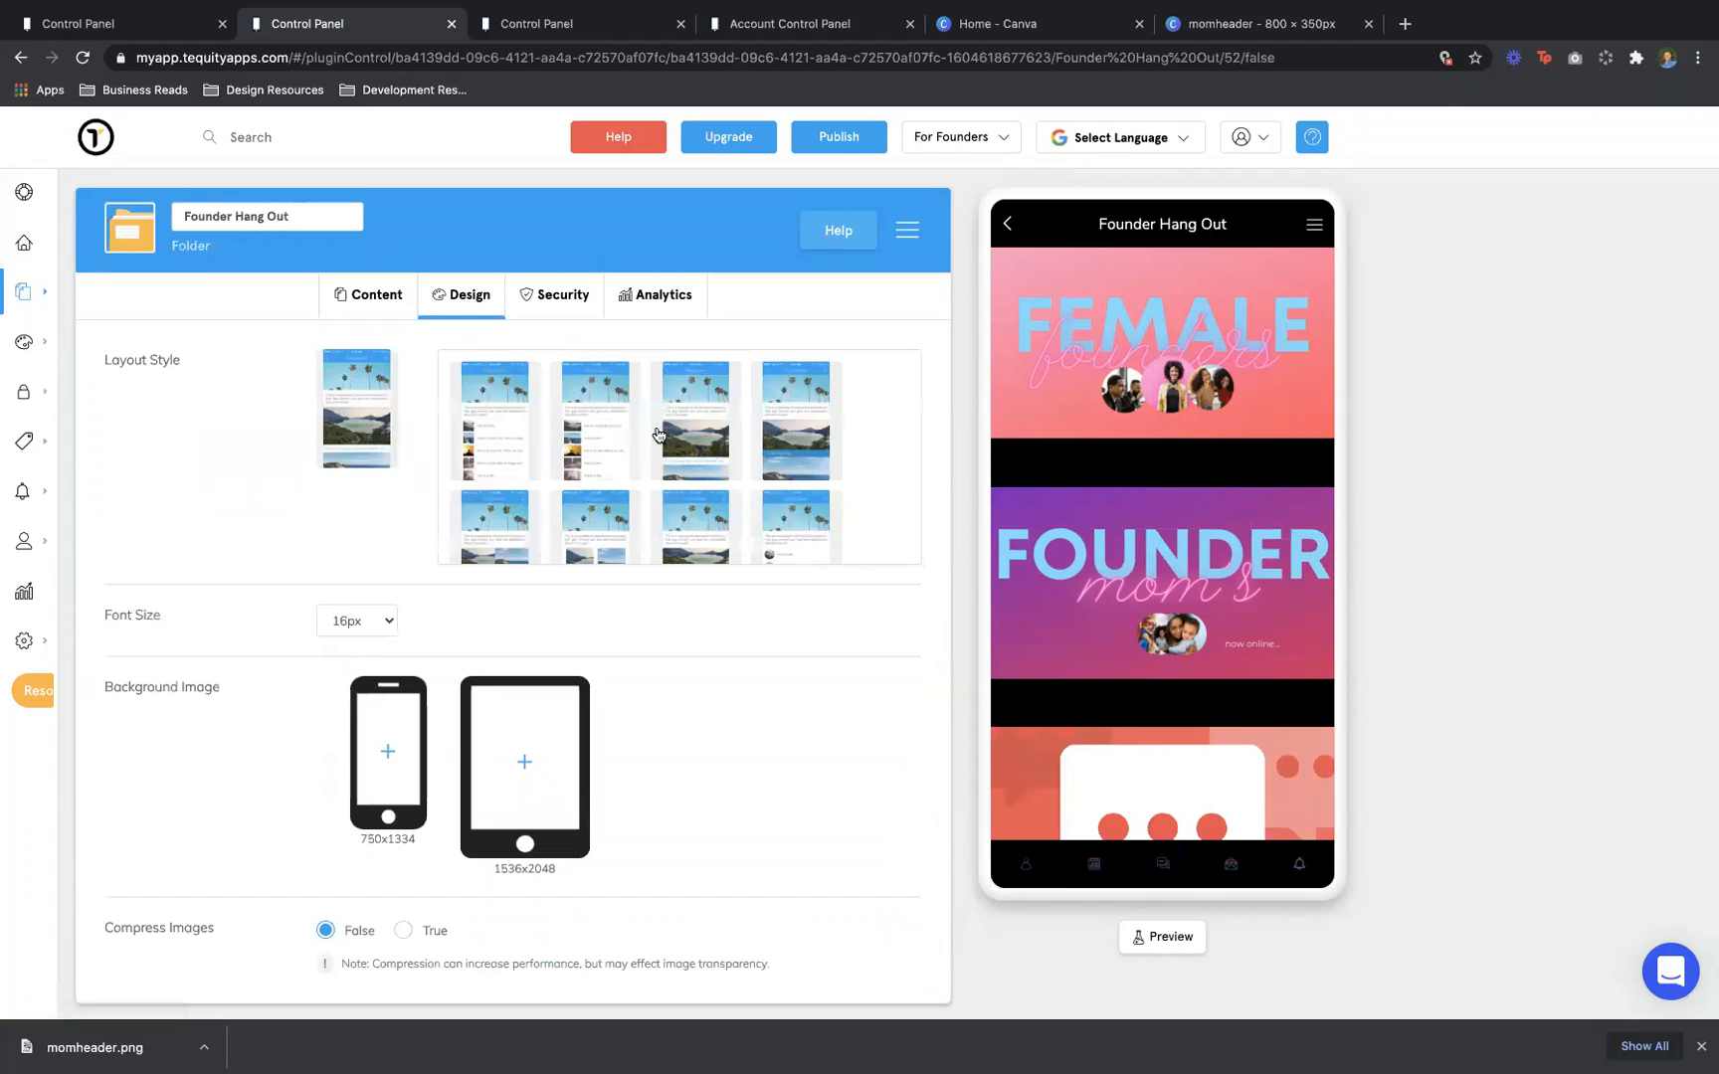
{"action": "left_click", "coordinate": [787, 436]}
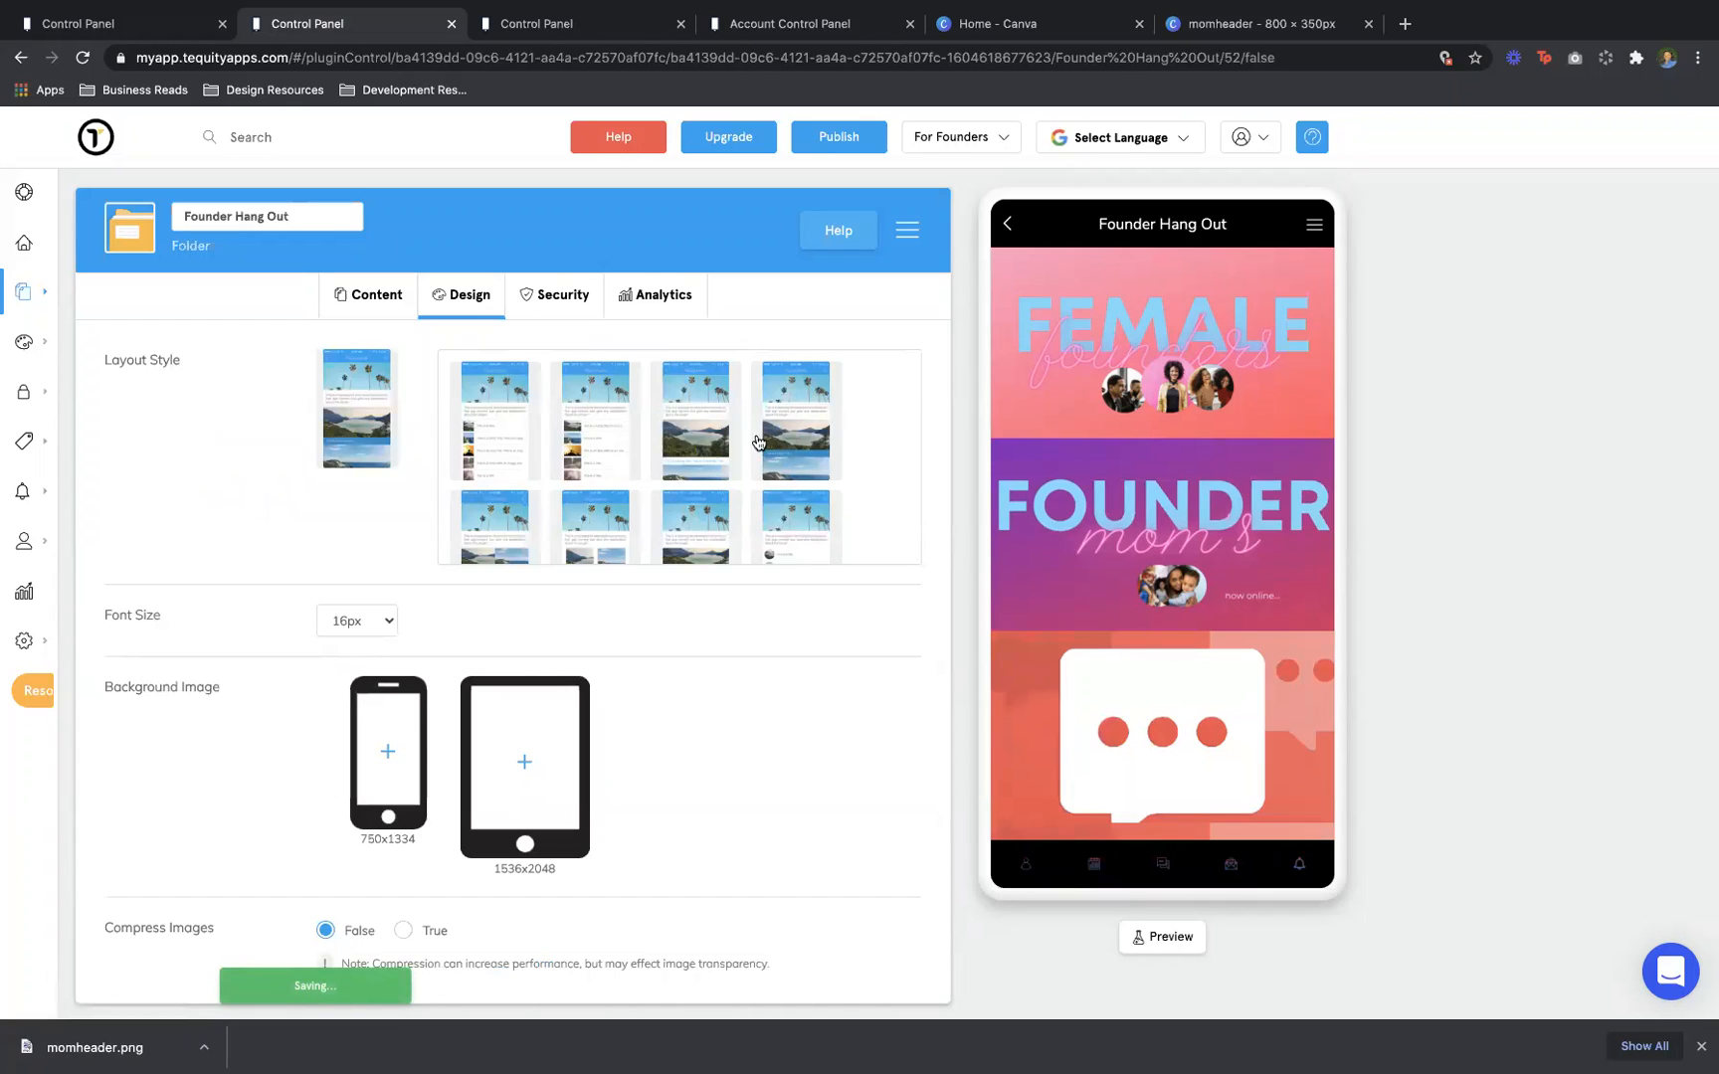
{"action": "scroll", "coordinate": [711, 442], "scroll_direction": "down", "scroll_amount": 1}
{"action": "left_click", "coordinate": [699, 460]}
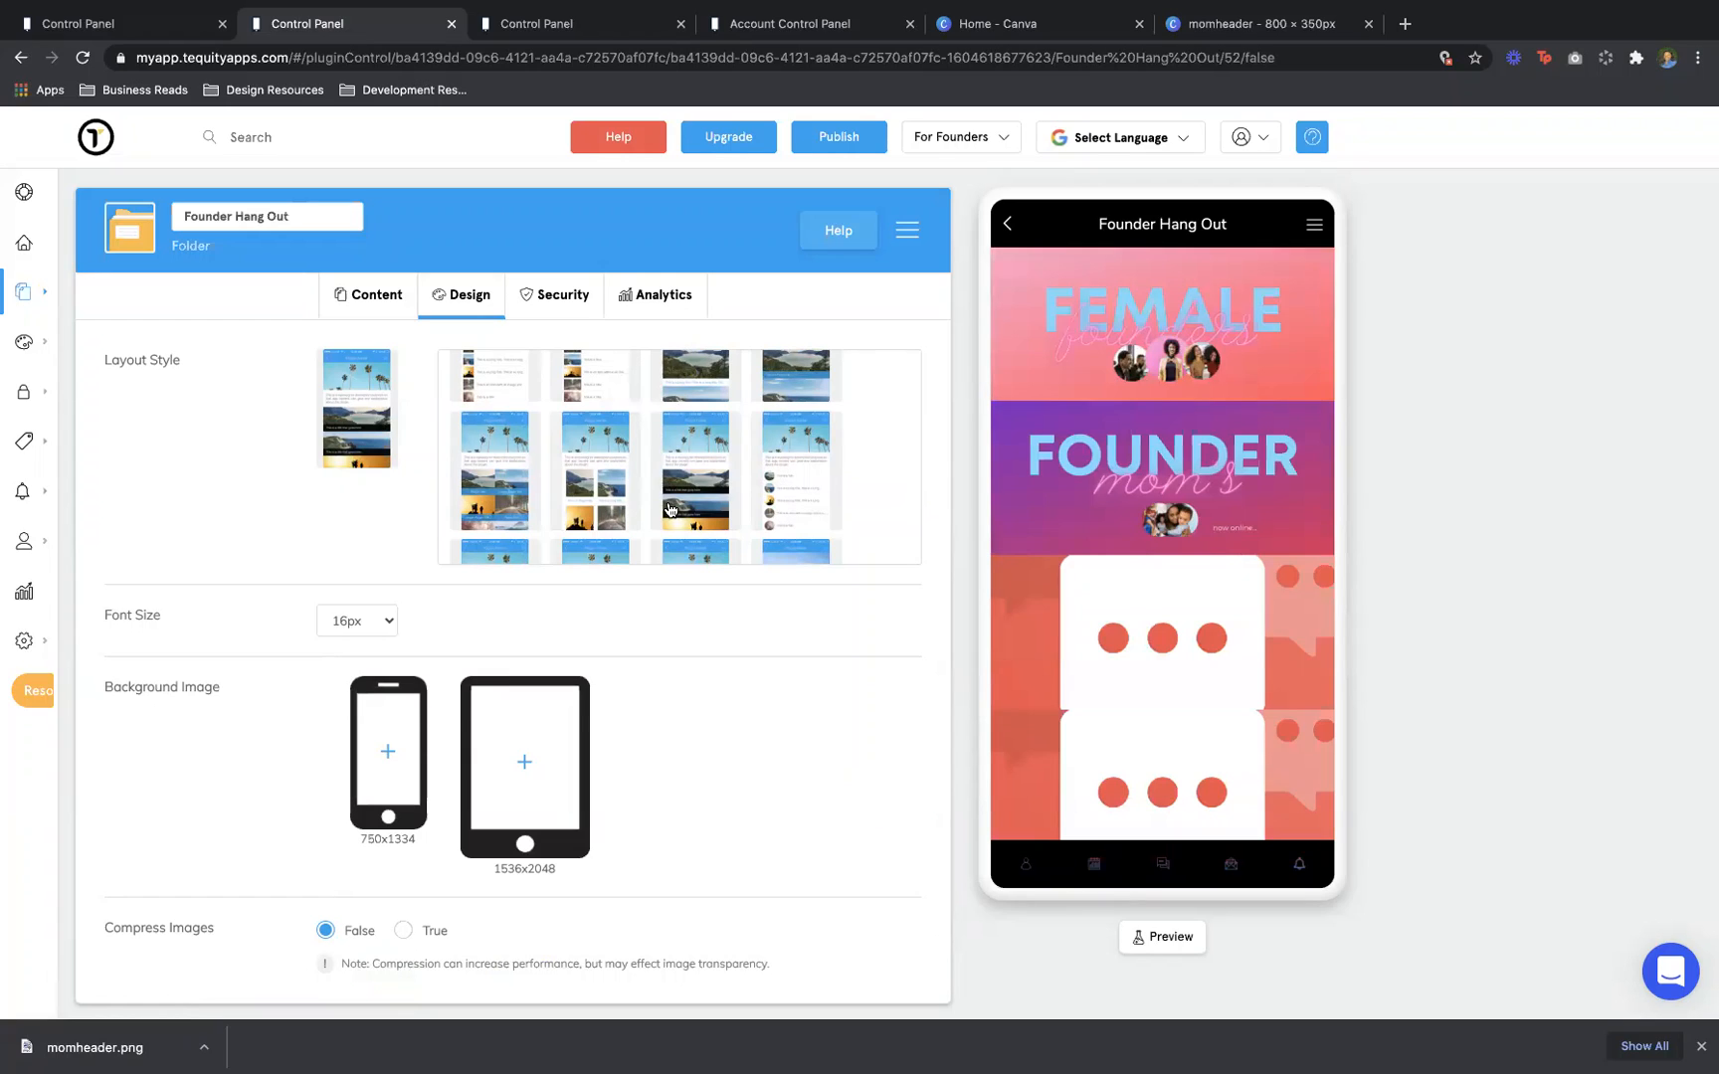
{"action": "scroll", "coordinate": [591, 504], "scroll_direction": "down", "scroll_amount": 1}
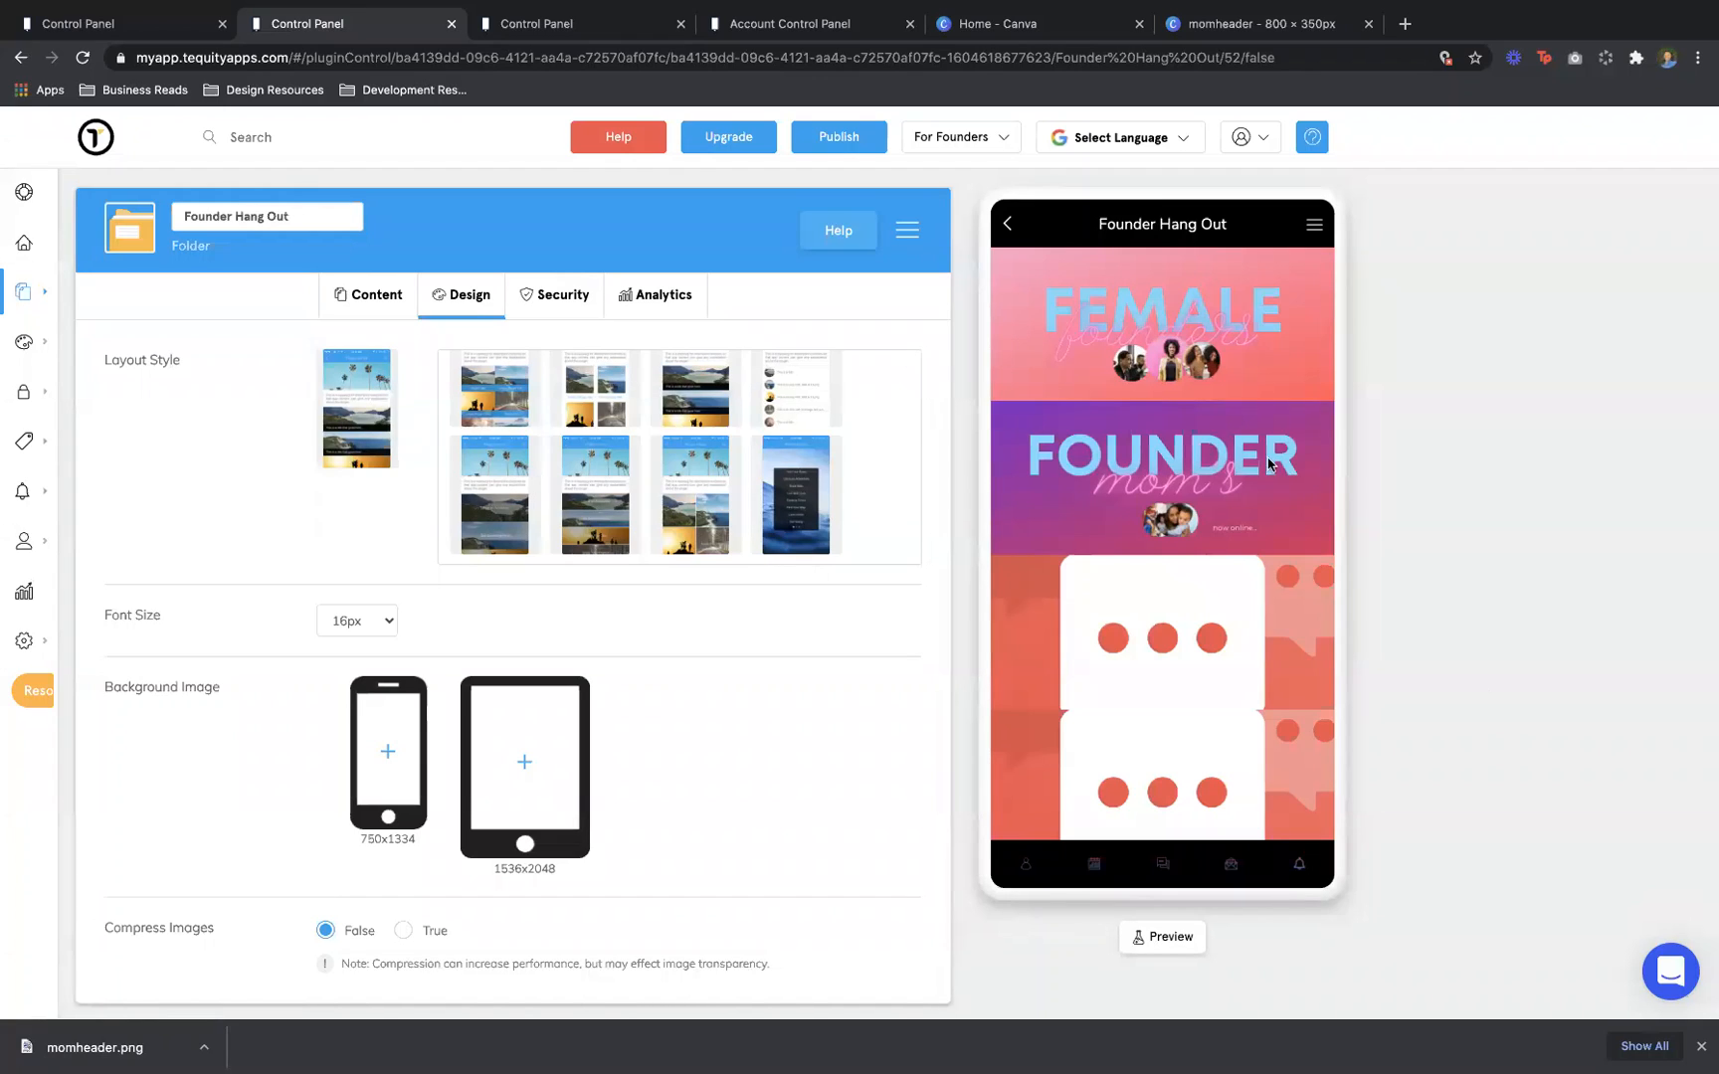
{"action": "left_click", "coordinate": [1226, 478]}
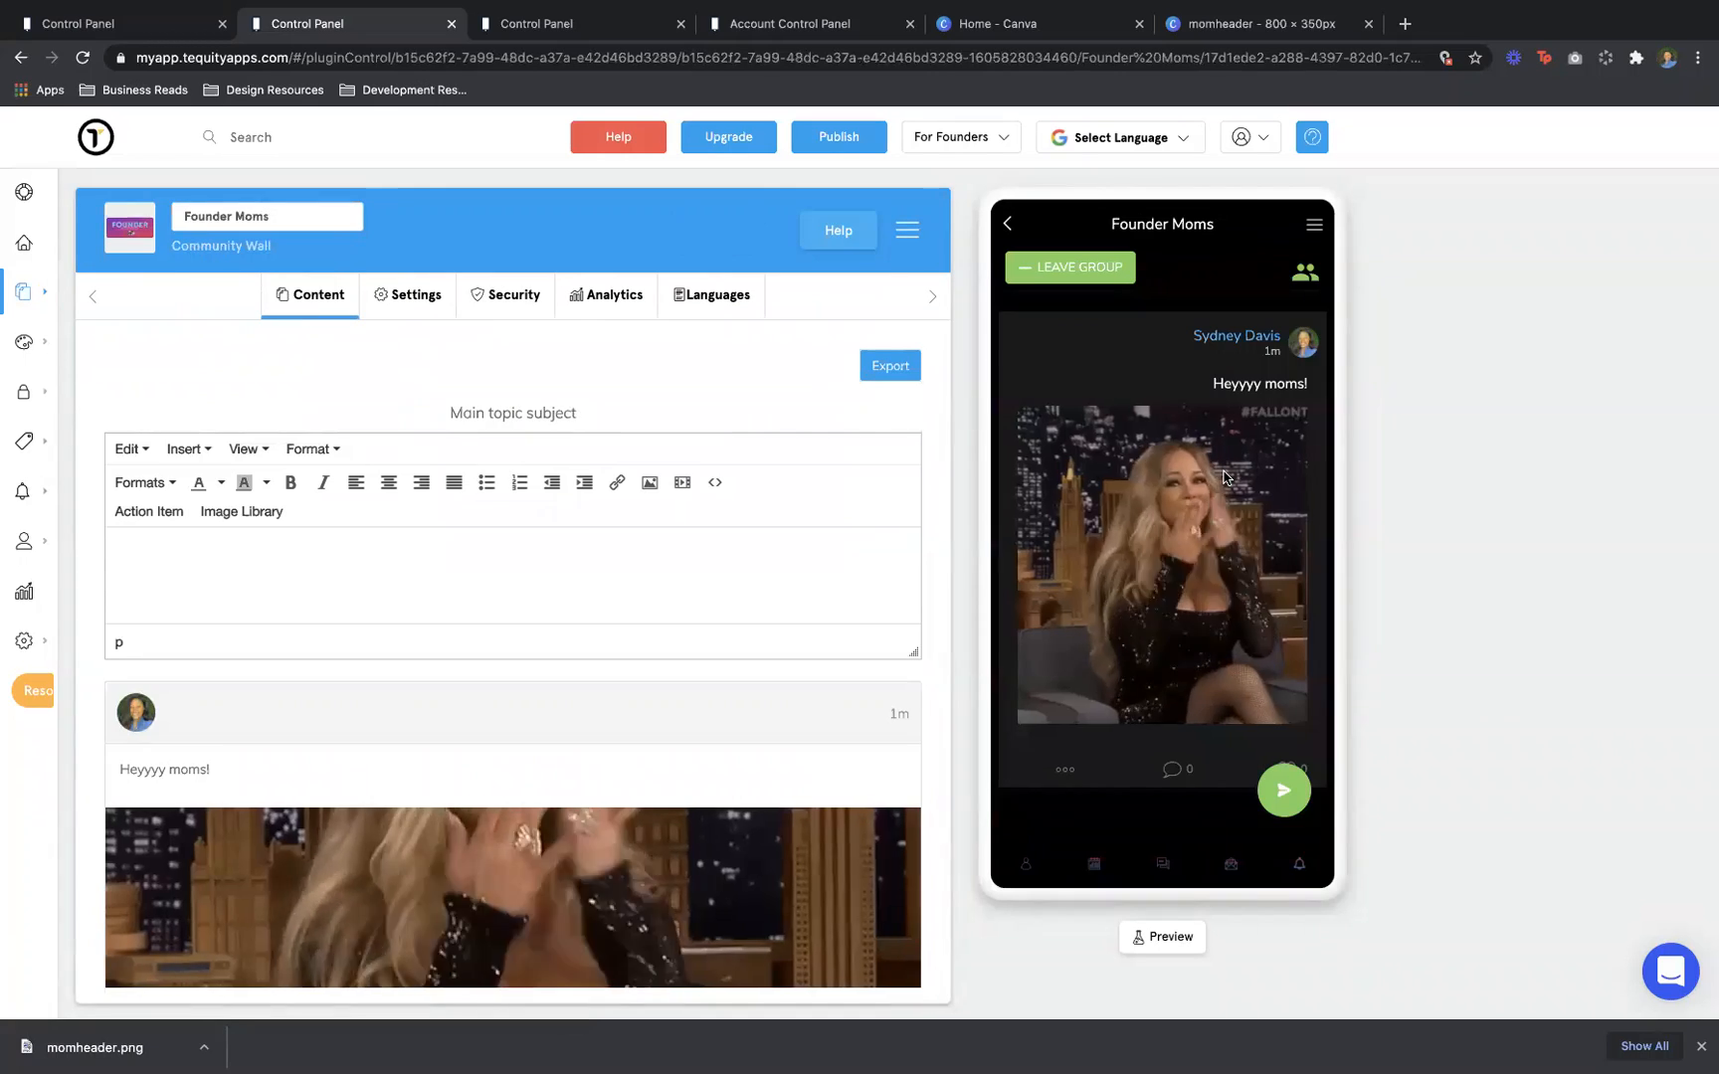
Back out of the Founder Moms wall to the Home screen and move to the Beauty Directory app
{"action": "left_click", "coordinate": [1305, 274]}
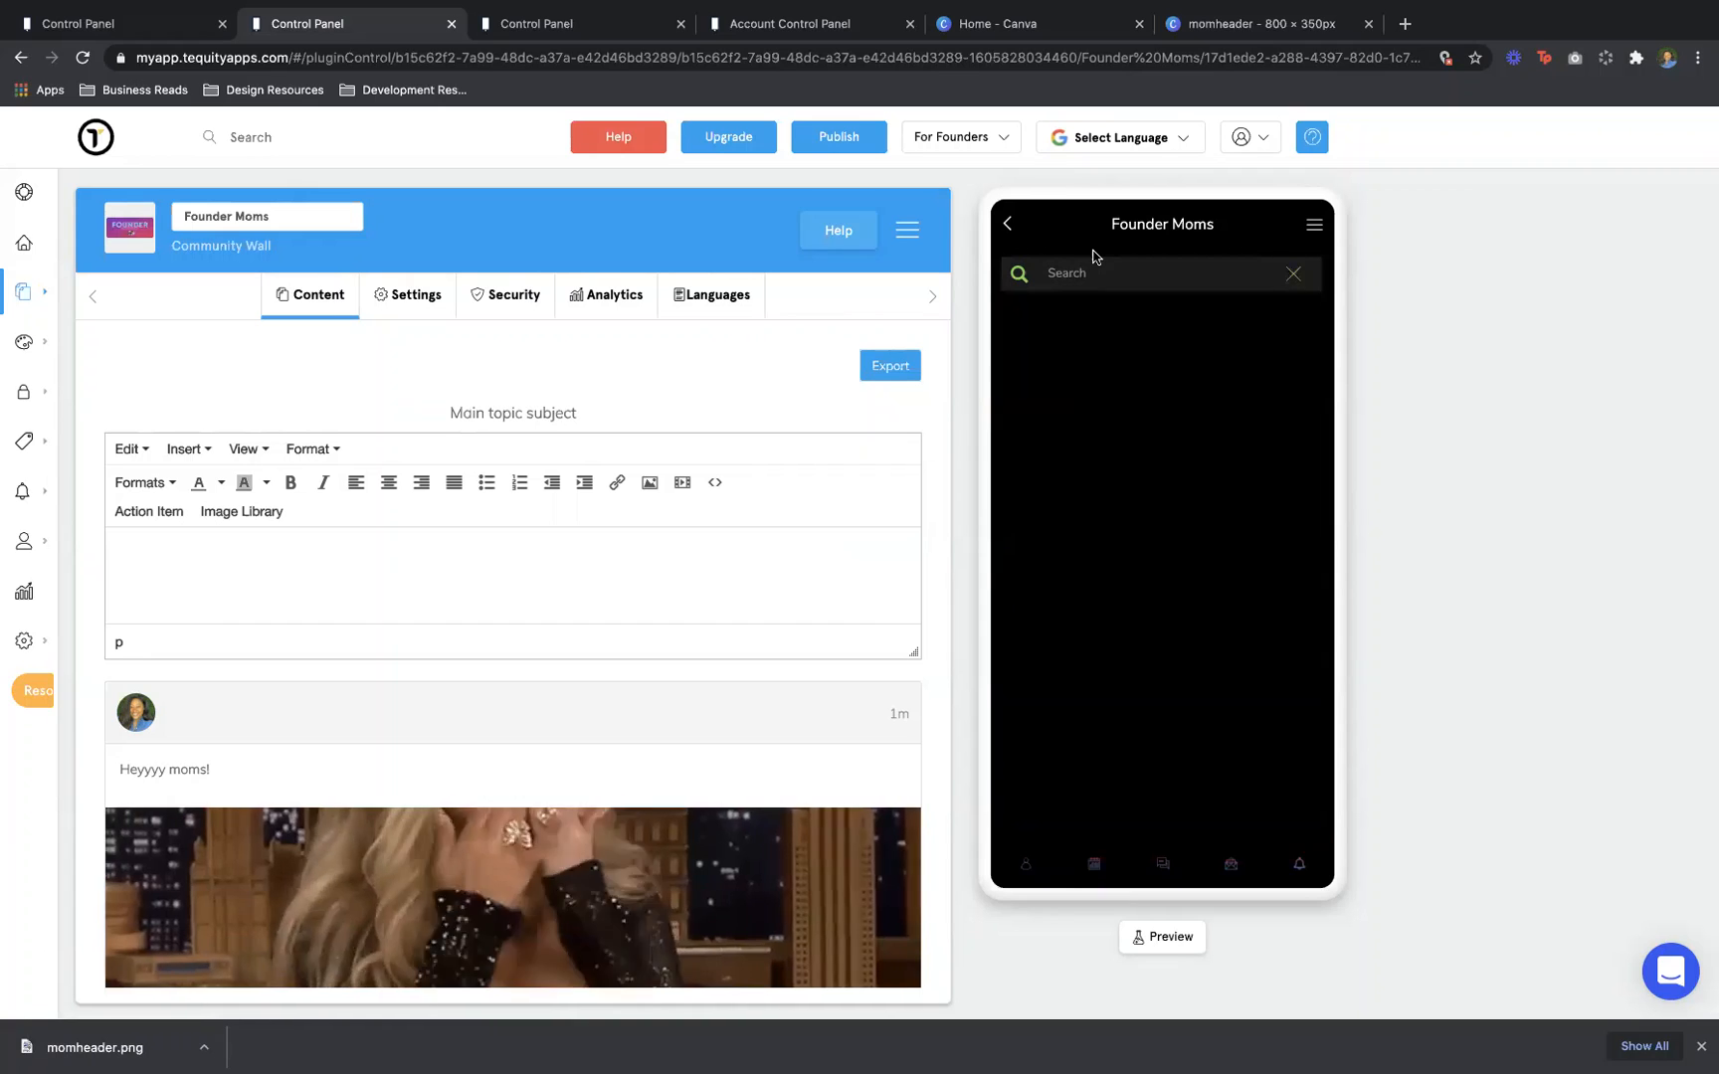
{"action": "left_click", "coordinate": [1008, 224]}
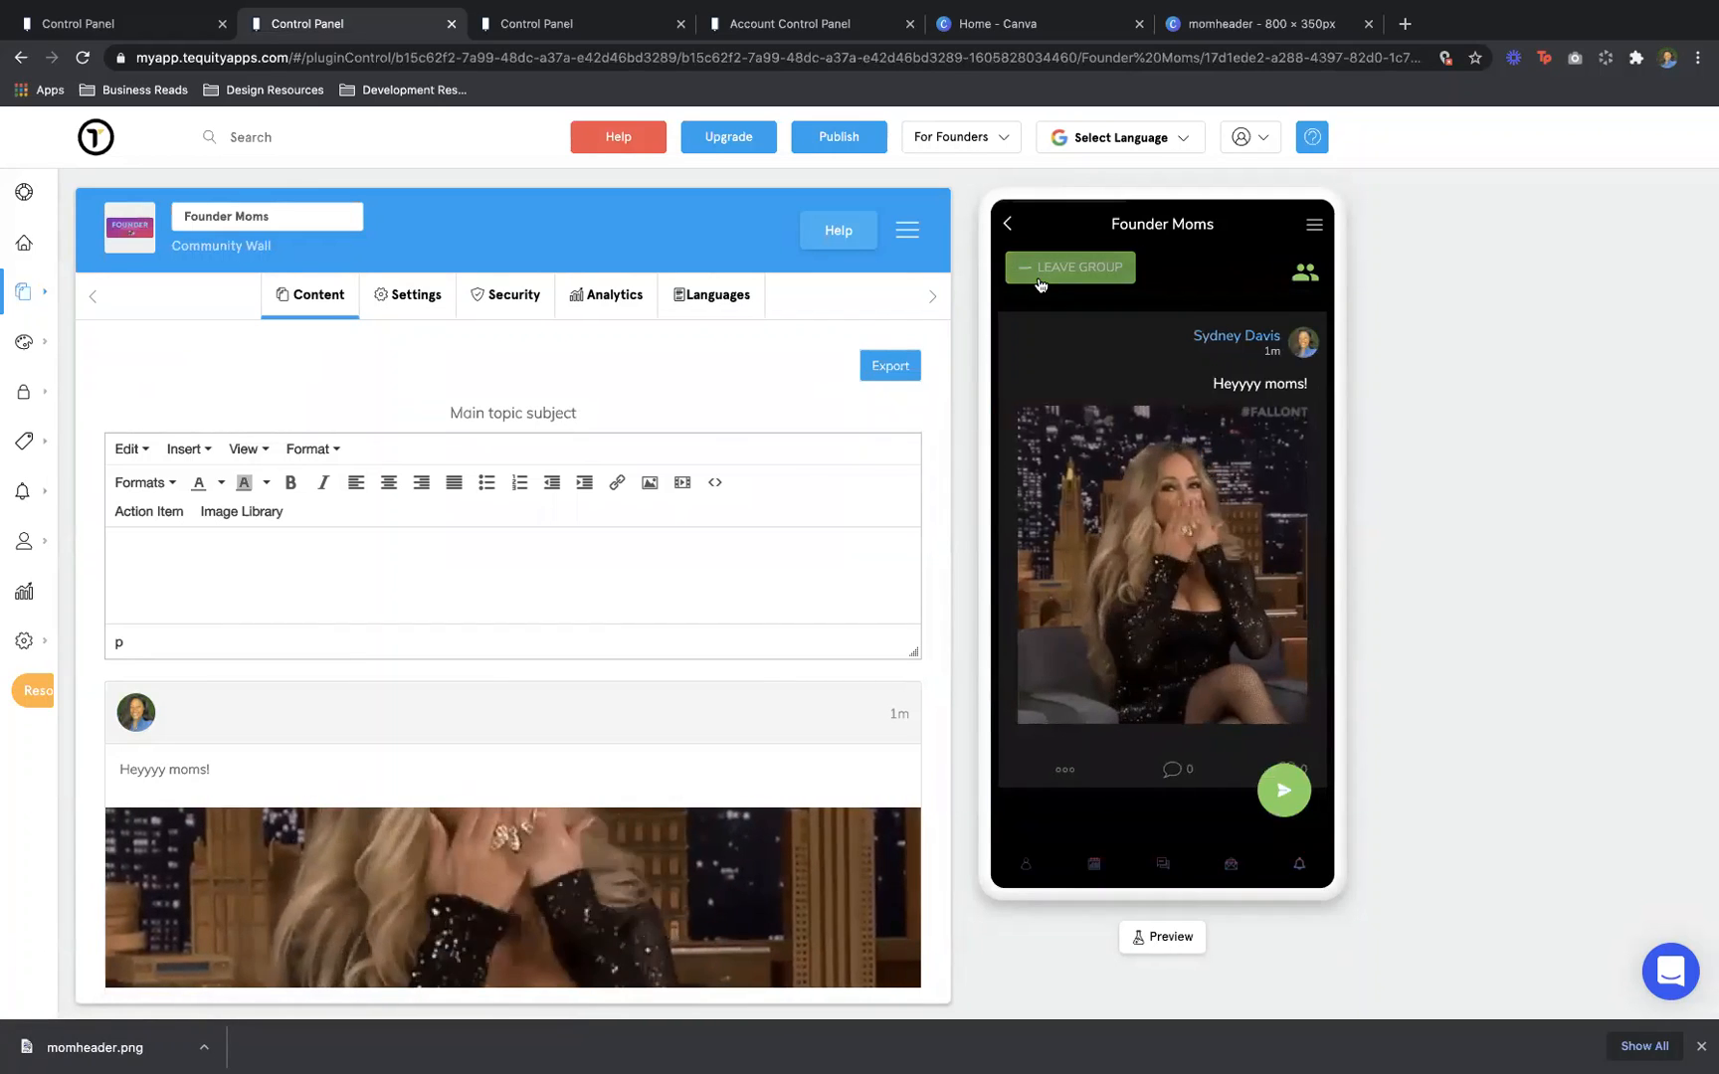
{"action": "scroll", "coordinate": [1194, 736], "scroll_direction": "down", "scroll_amount": 1}
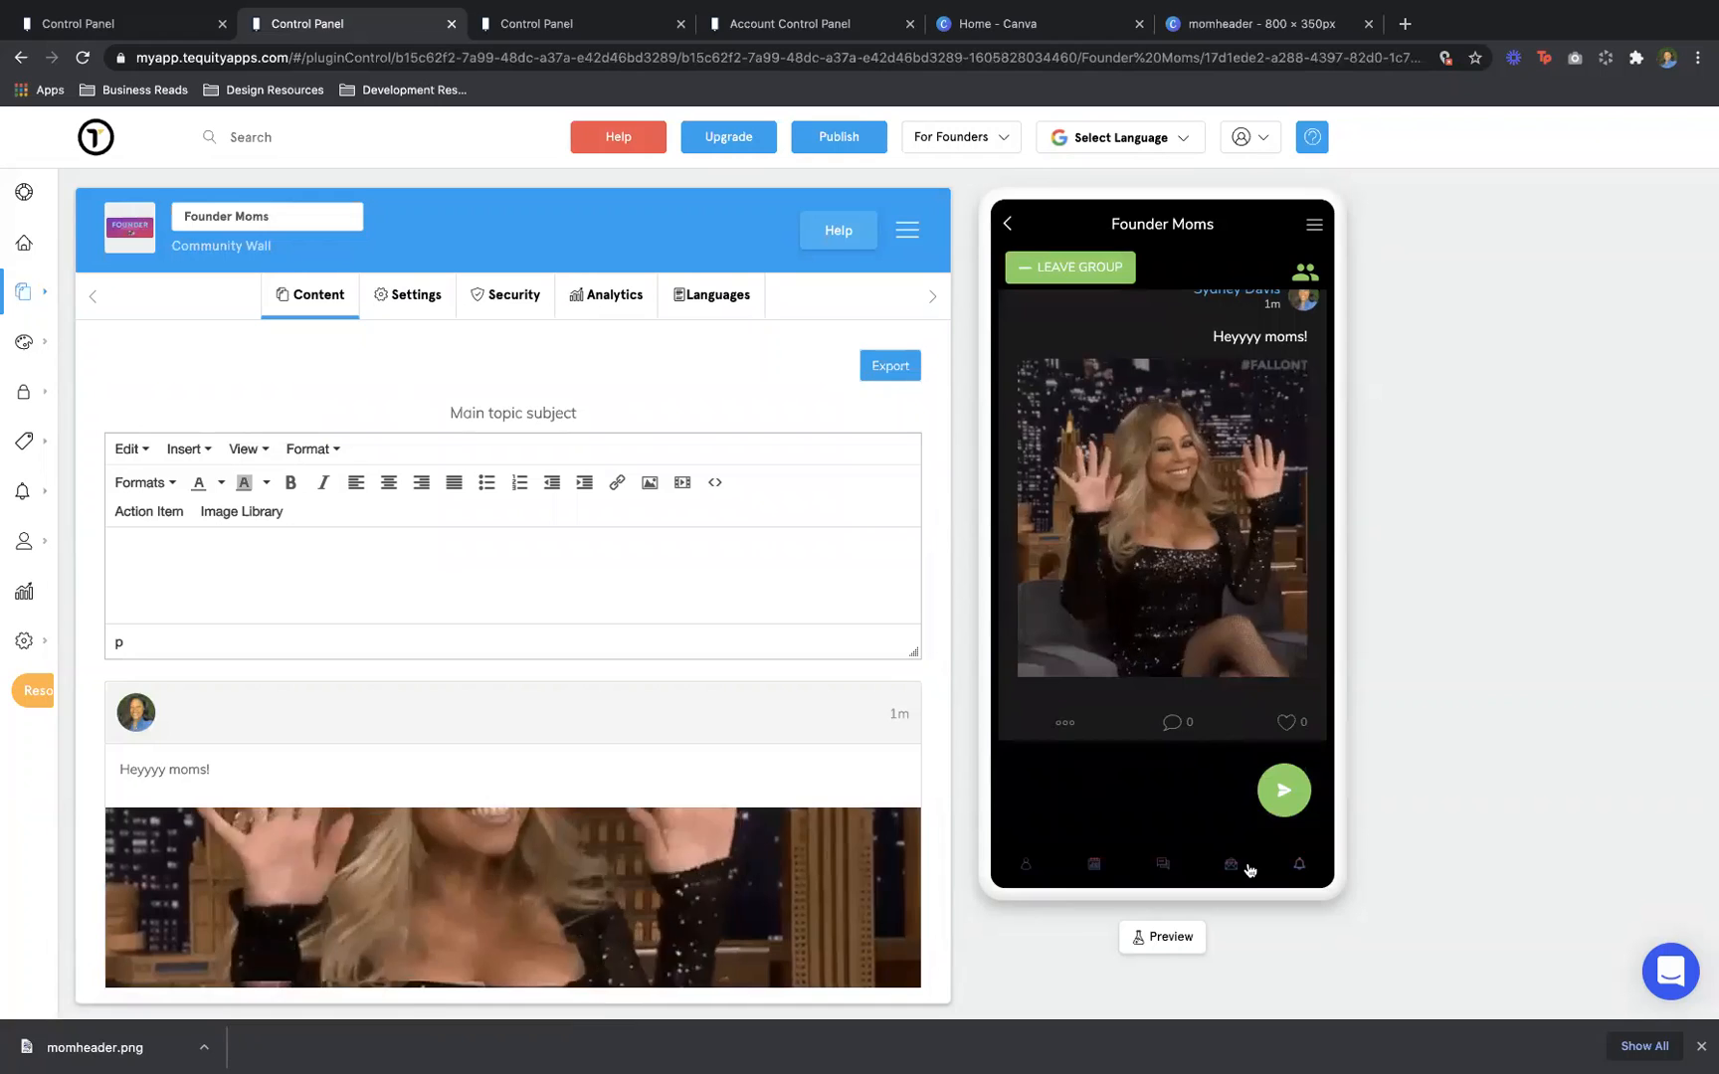
{"action": "scroll", "coordinate": [1104, 498], "scroll_direction": "up", "scroll_amount": 1}
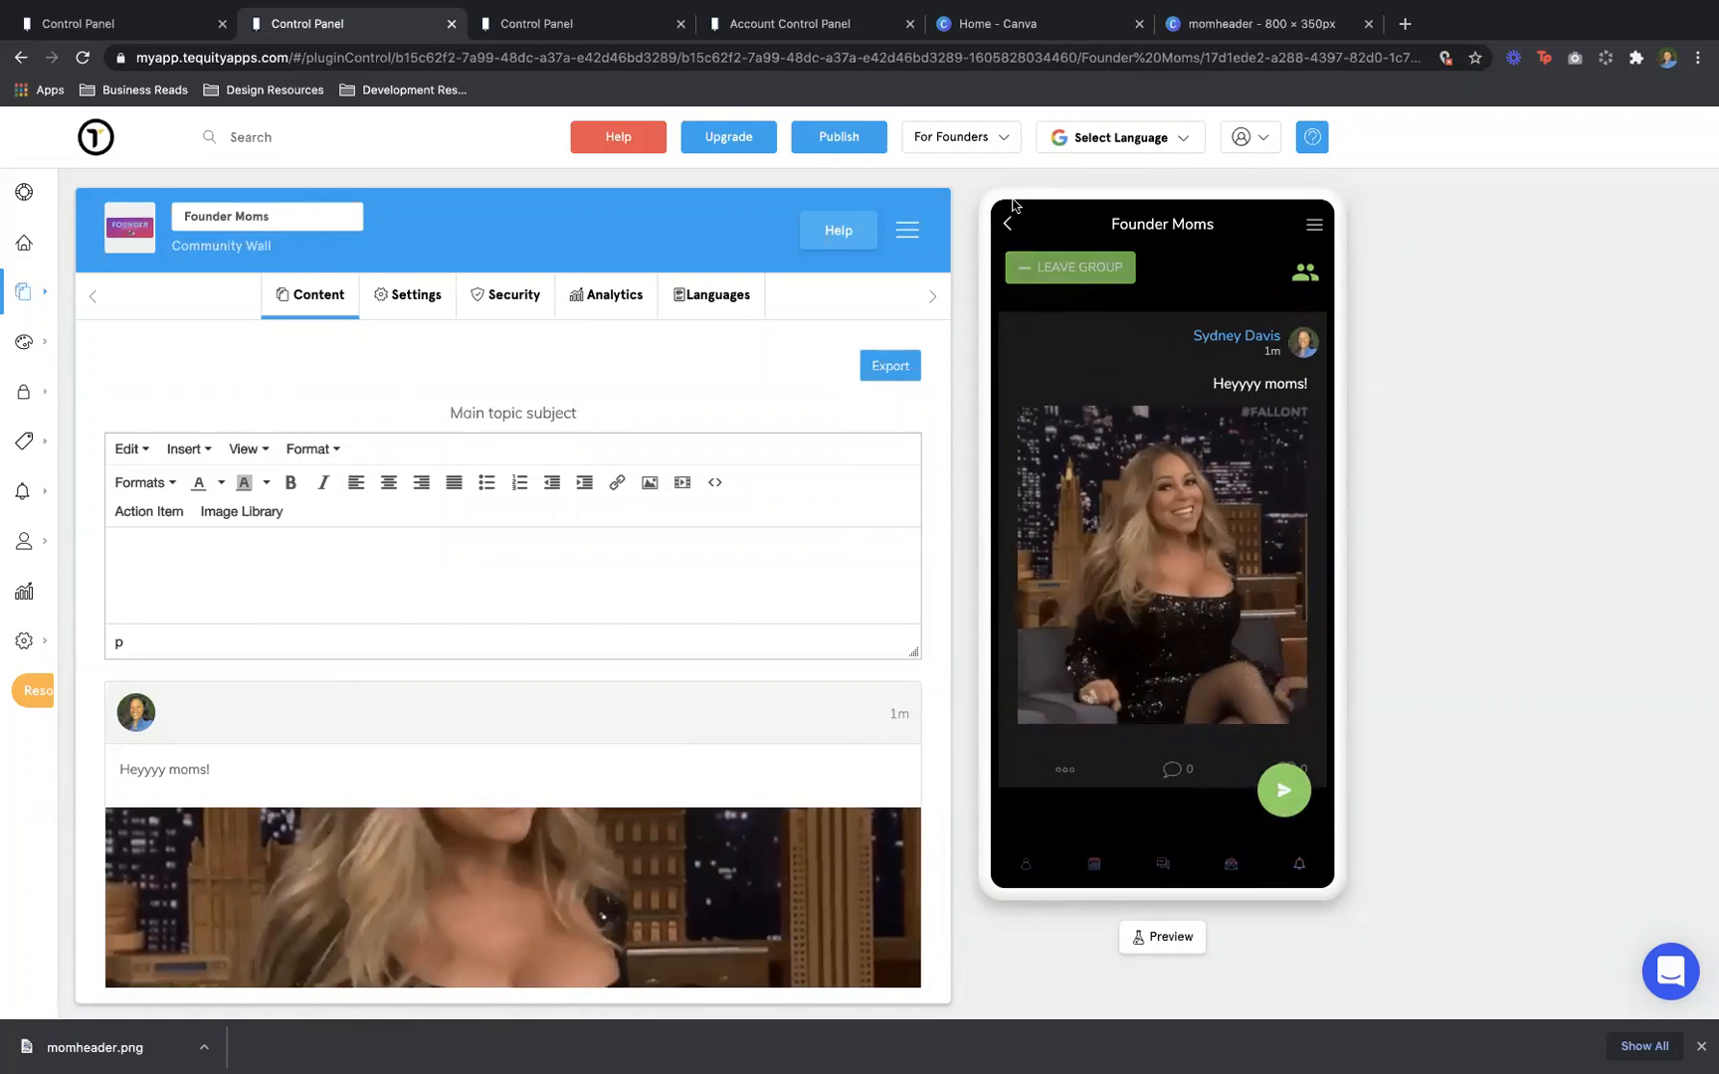
{"action": "left_click", "coordinate": [1008, 226]}
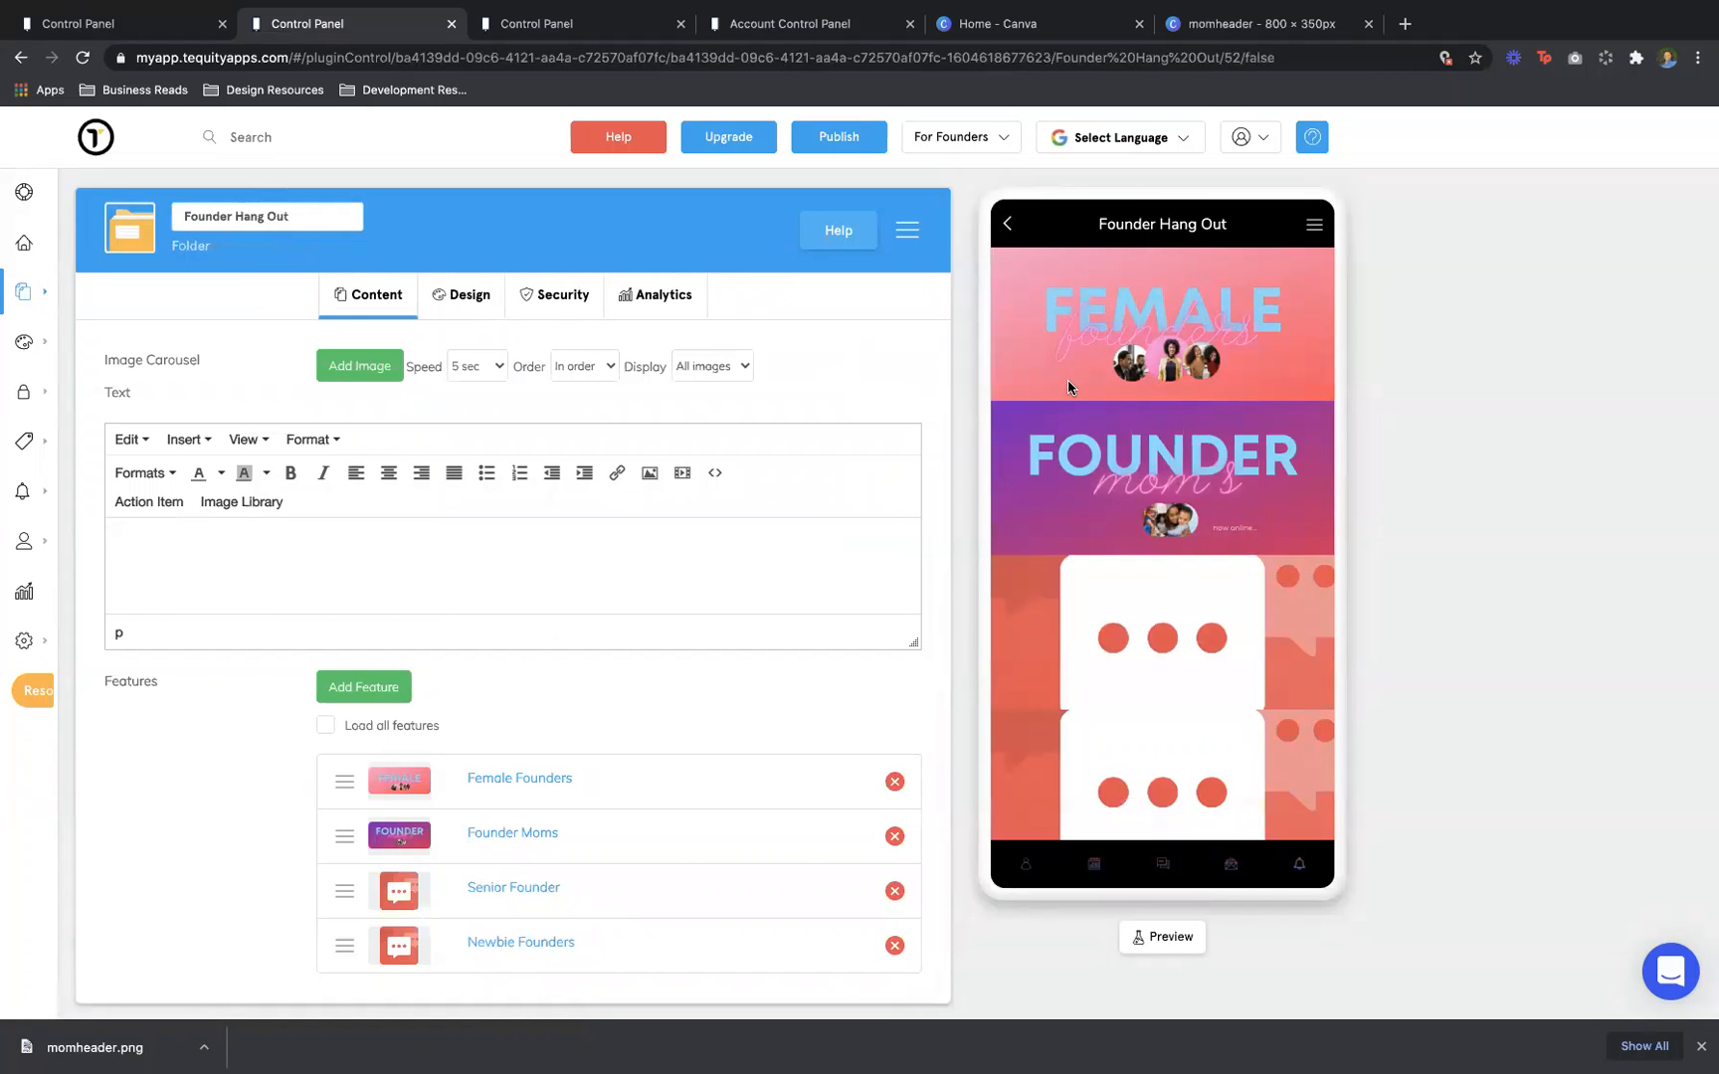
{"action": "left_click", "coordinate": [1009, 228]}
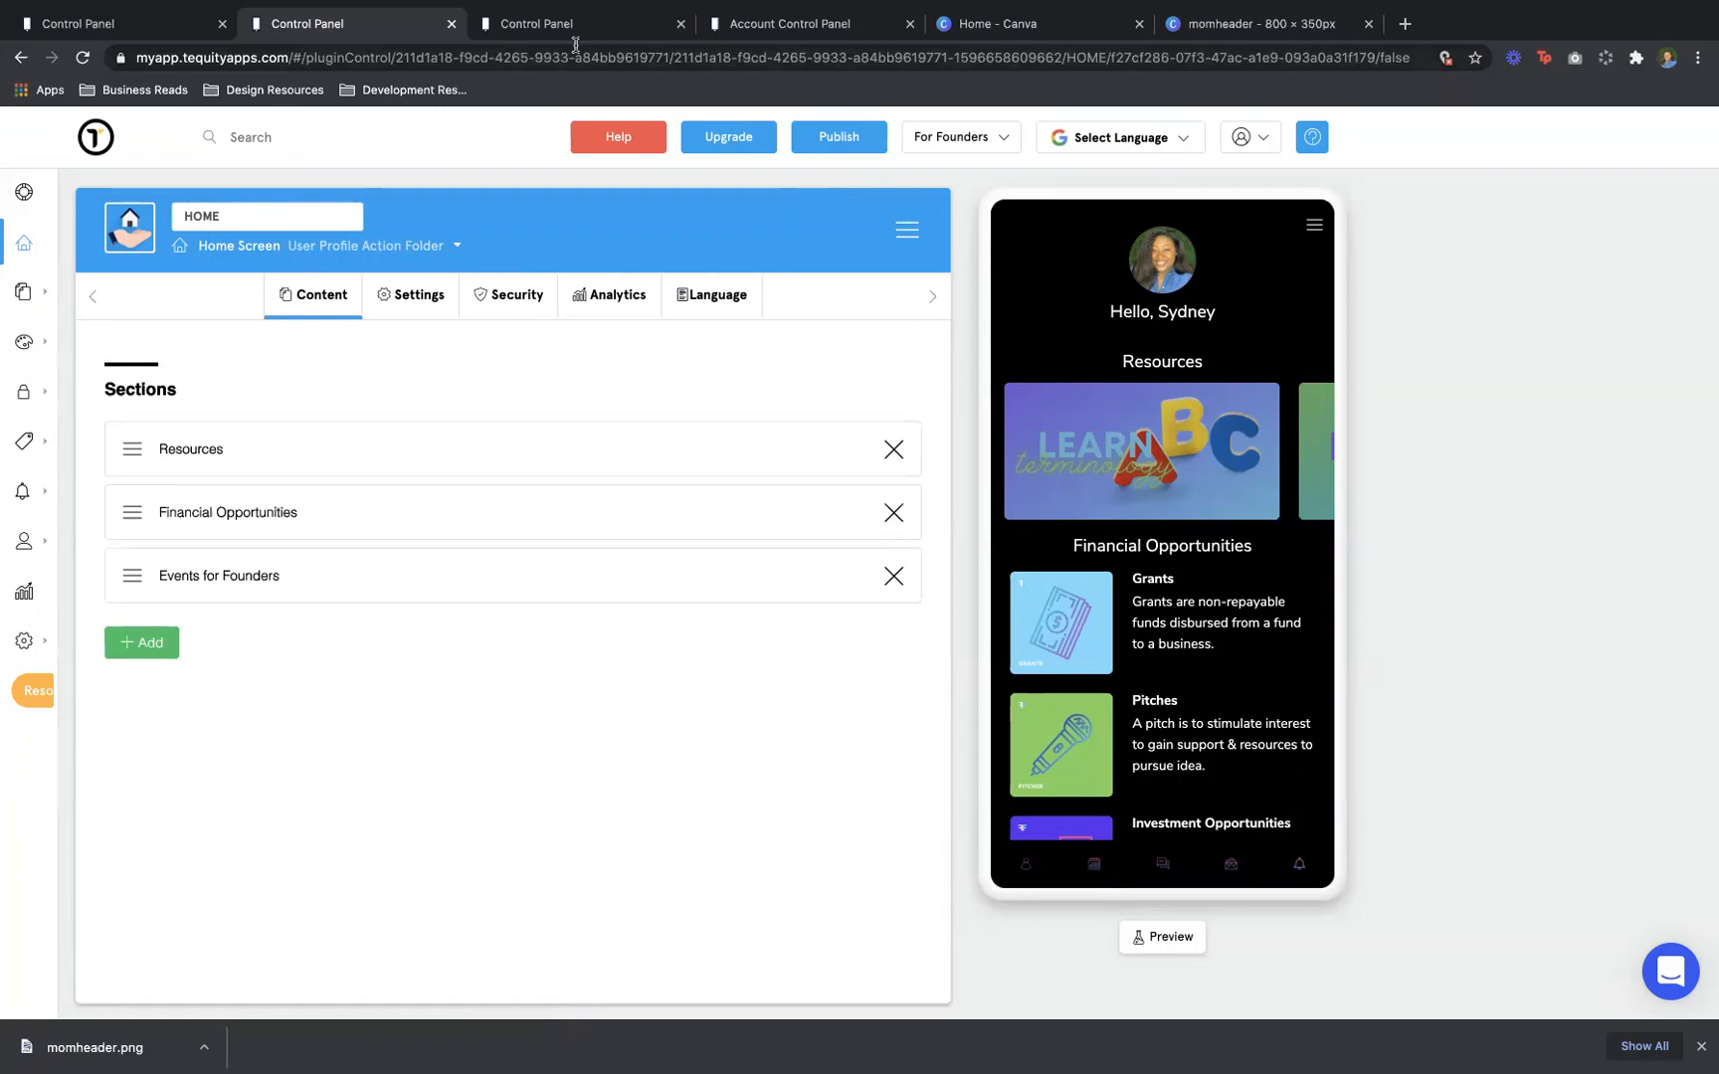
{"action": "left_click", "coordinate": [506, 30]}
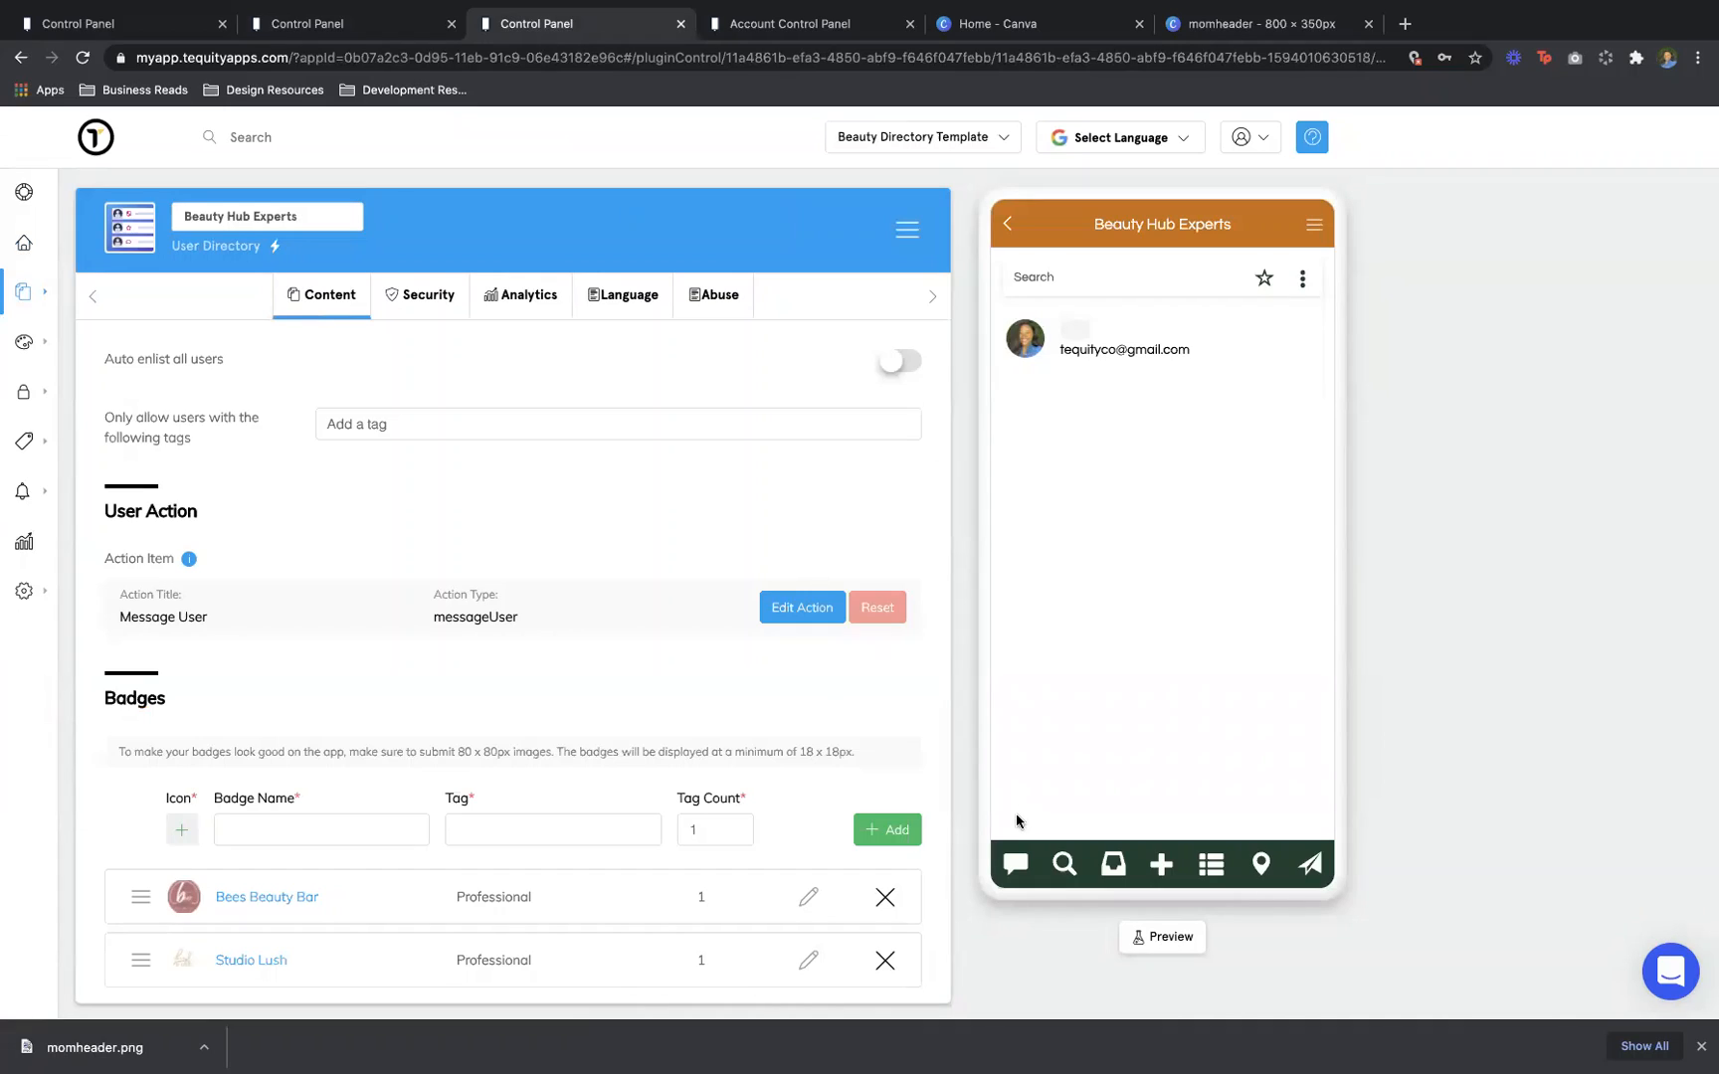
{"action": "left_click", "coordinate": [1064, 865]}
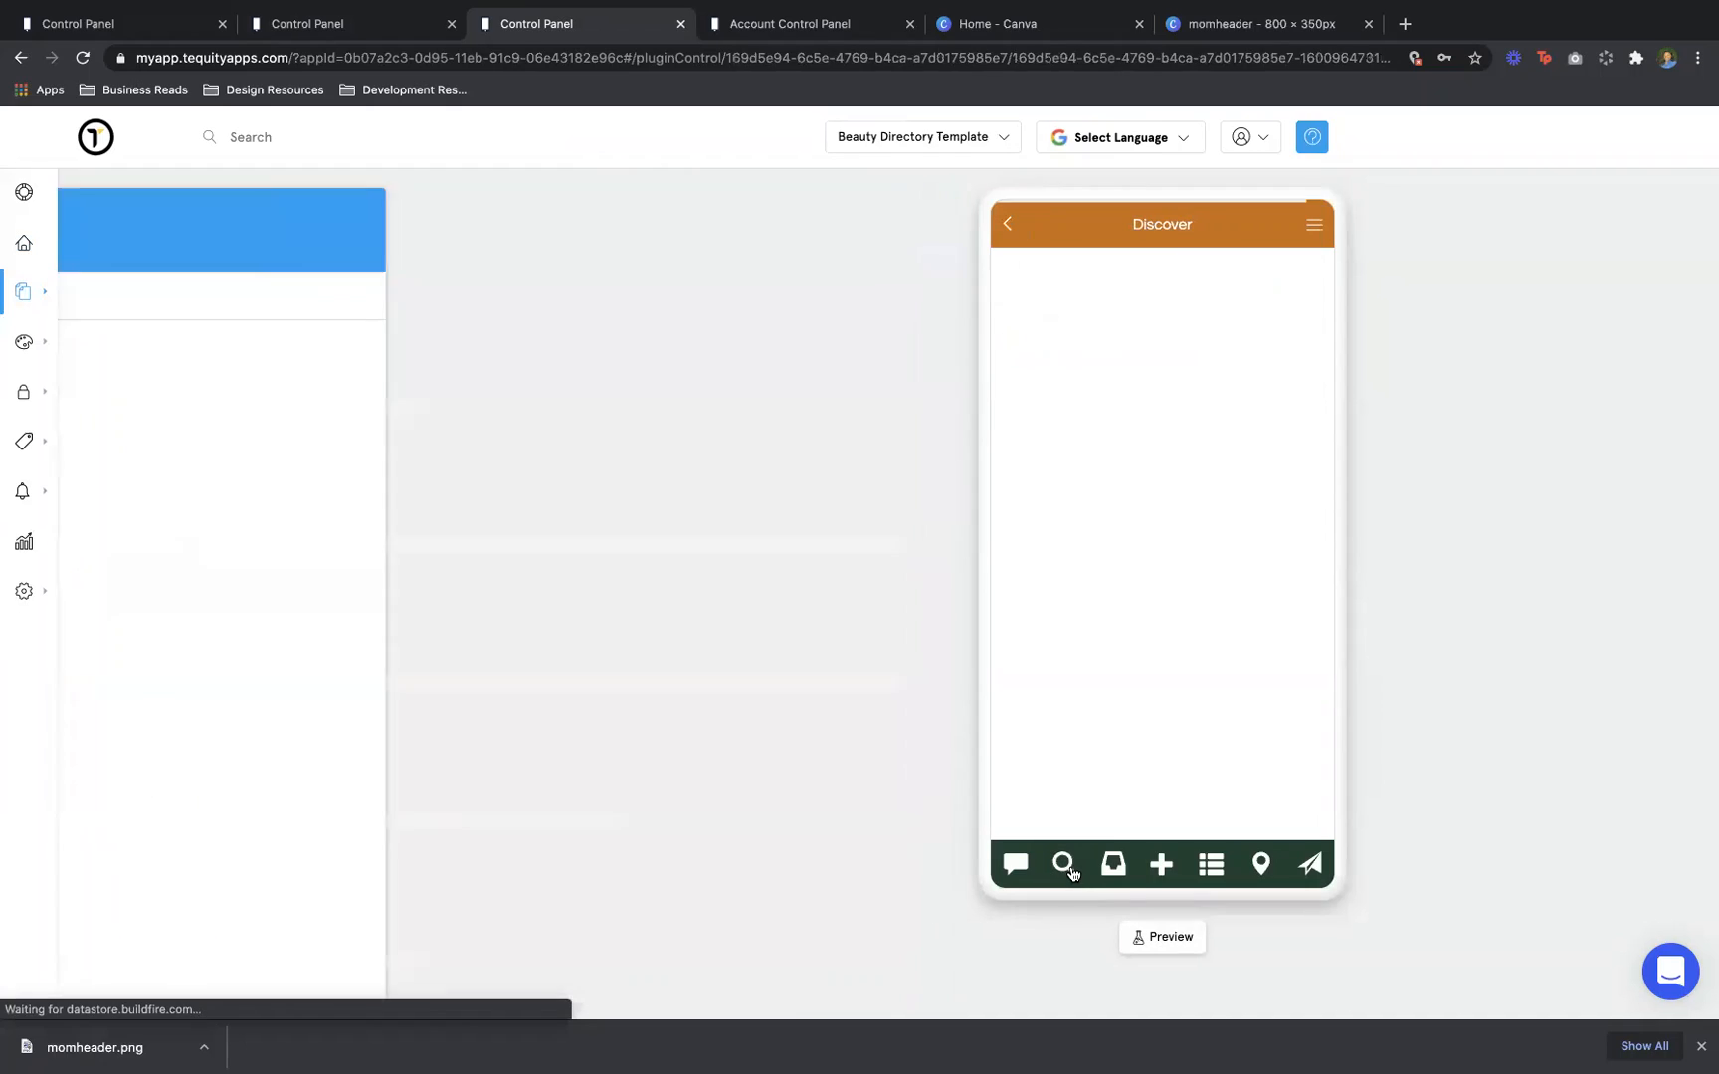
{"action": "left_click", "coordinate": [1113, 865]}
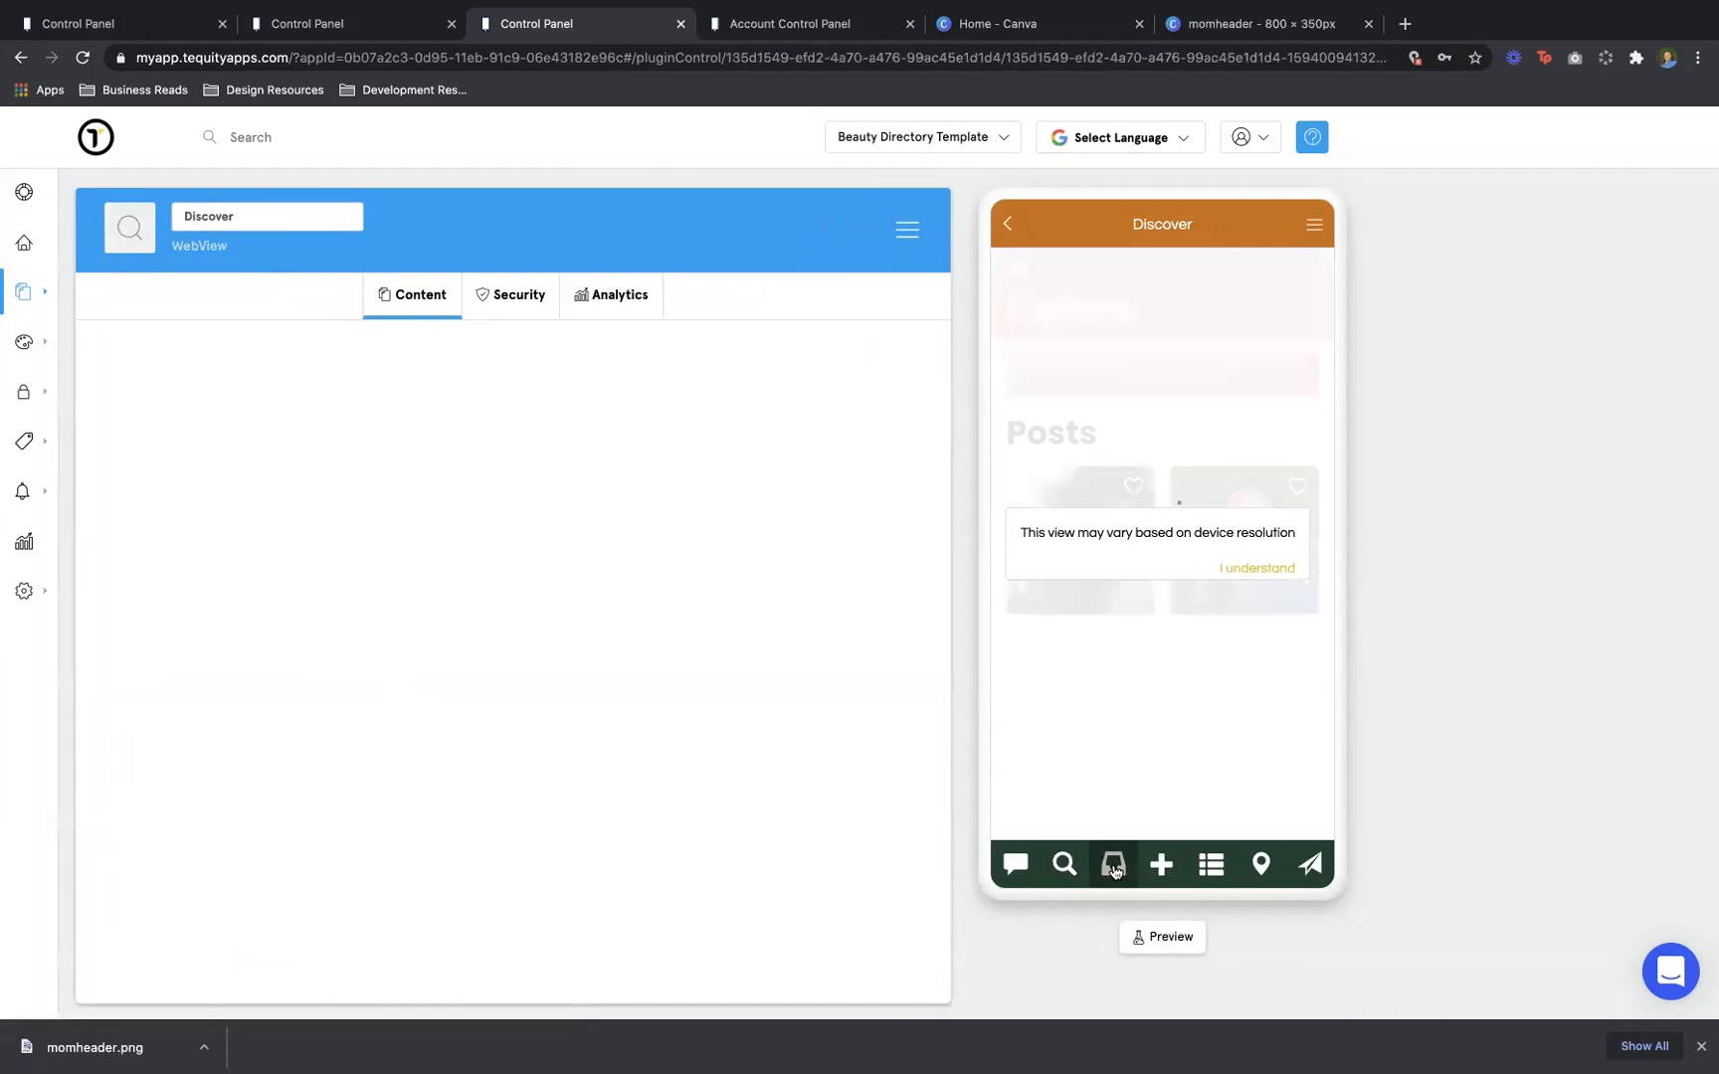
{"action": "left_click", "coordinate": [1162, 865]}
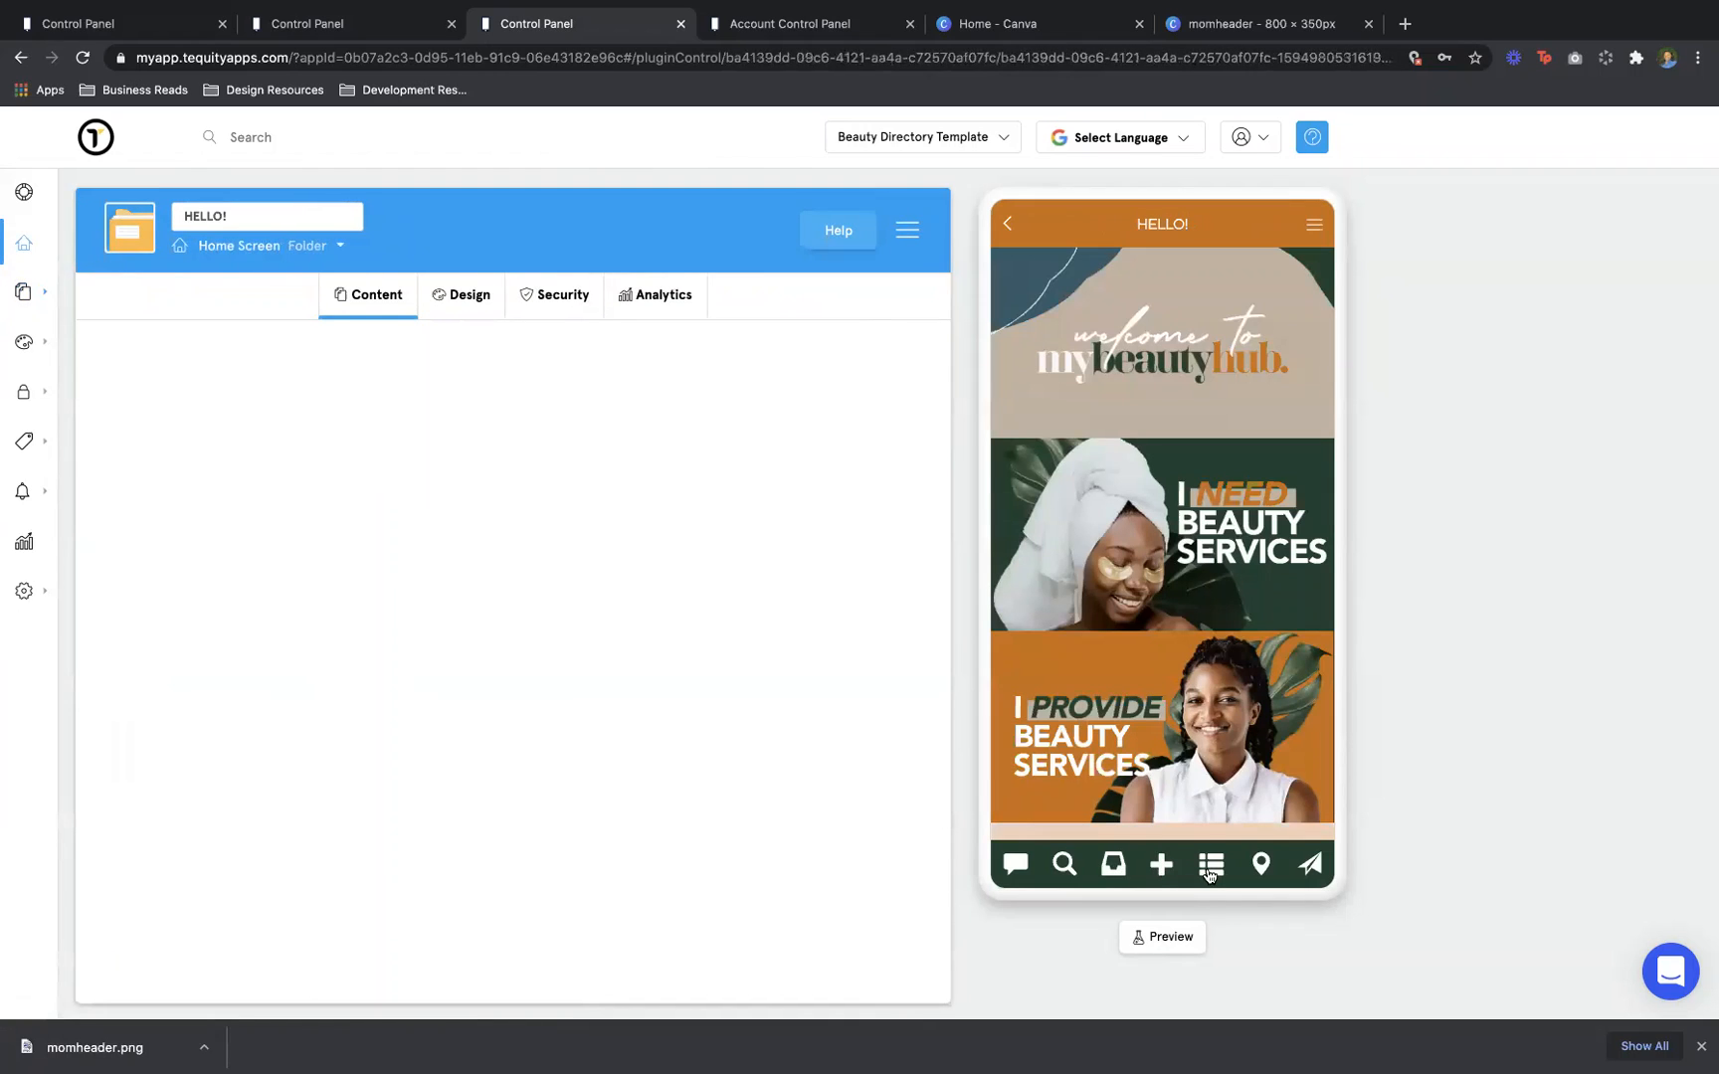
{"action": "left_click", "coordinate": [1204, 867]}
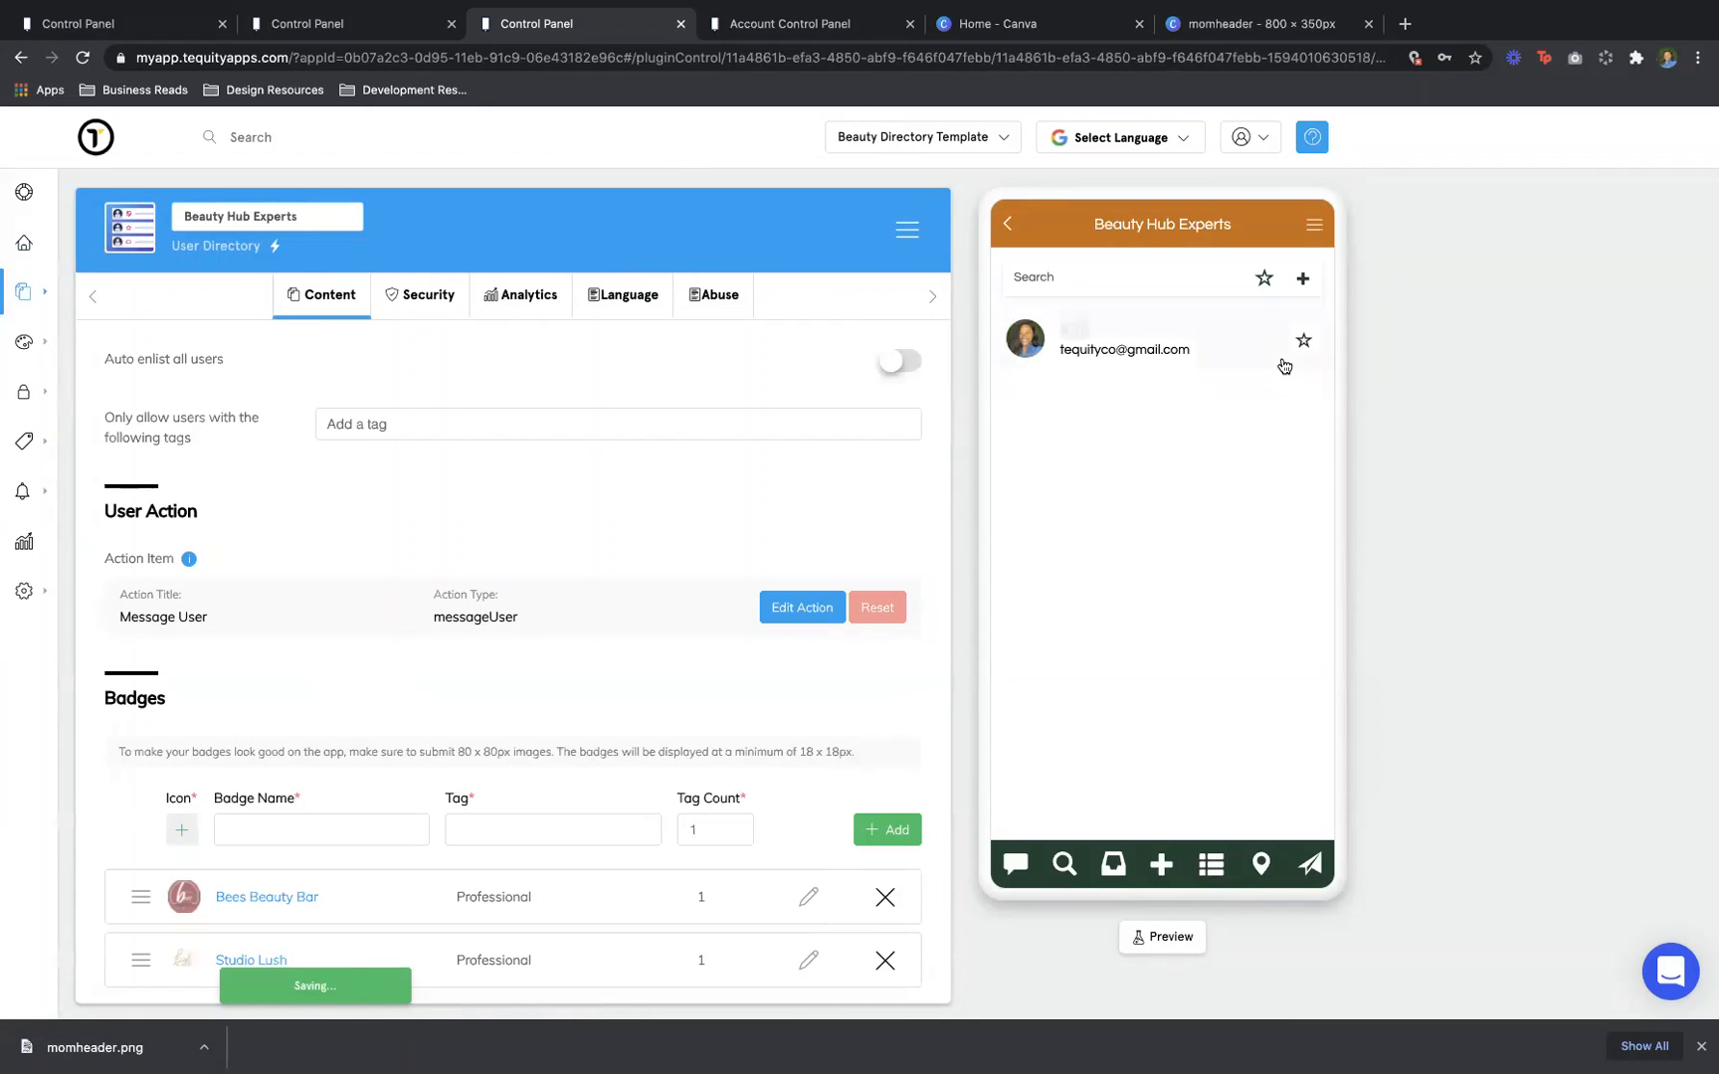
Log the preview into the app with the account email and password
{"action": "left_click", "coordinate": [1306, 278]}
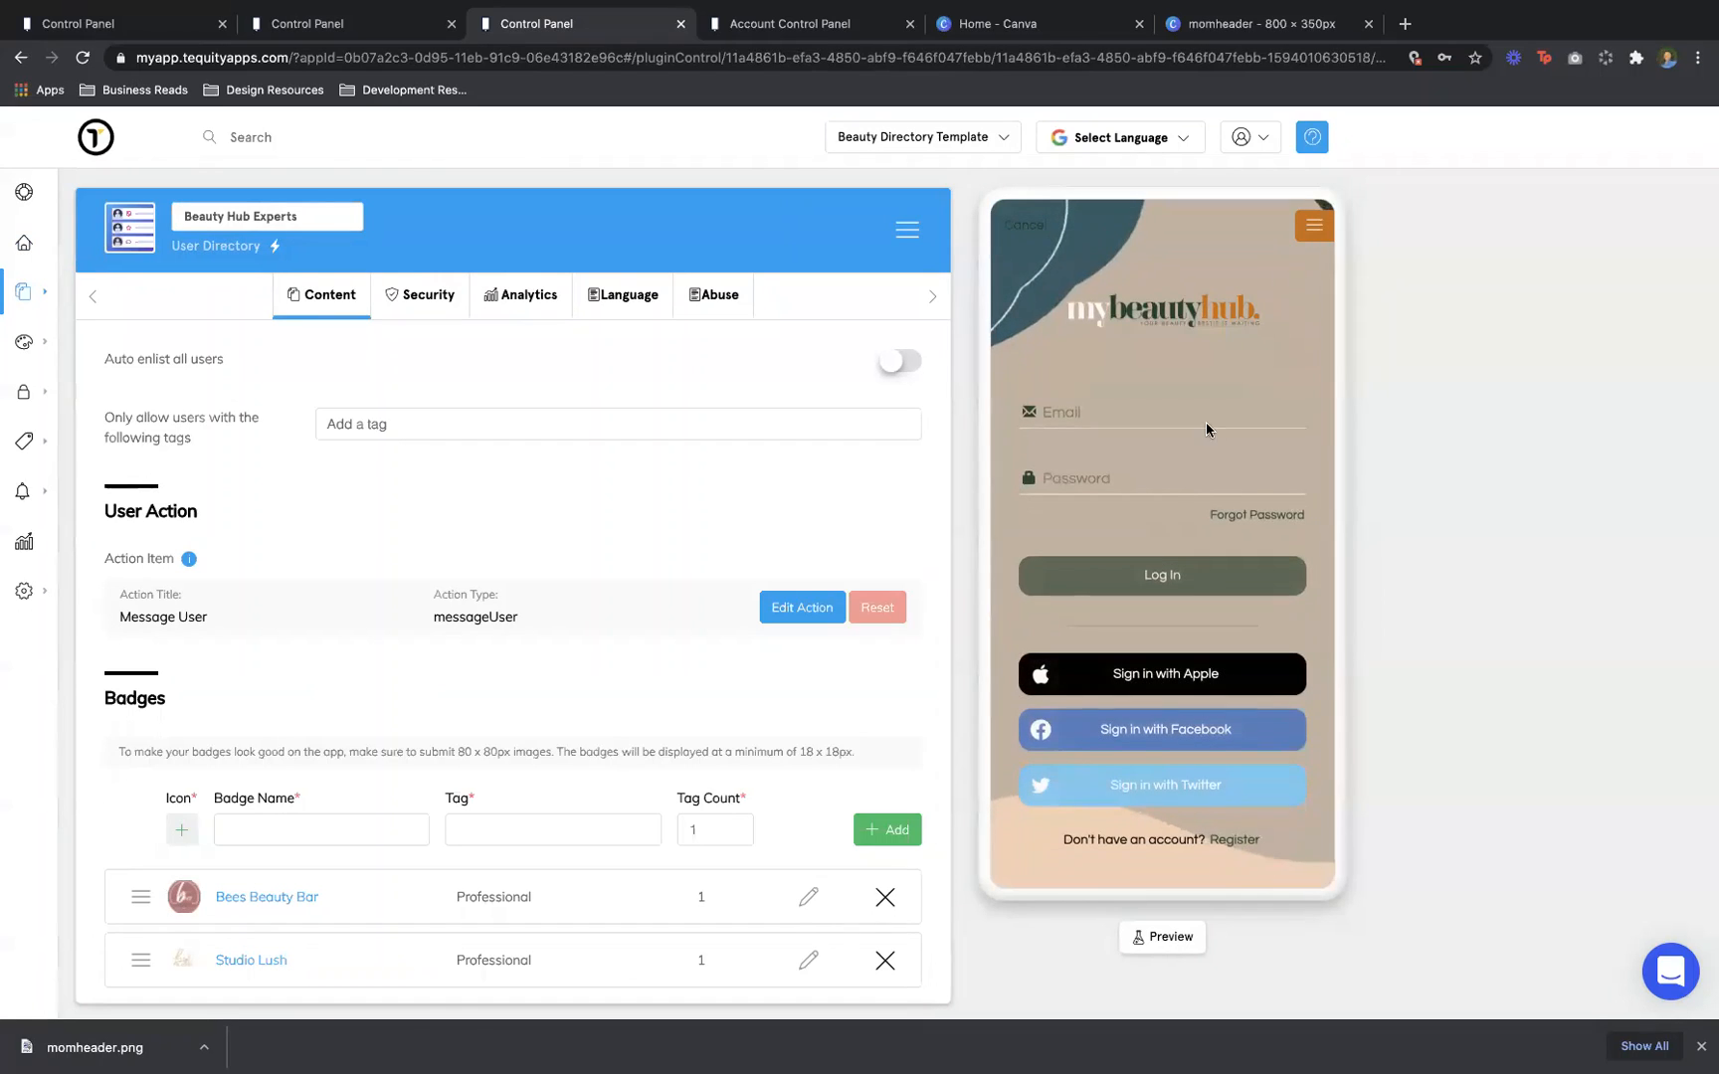
{"action": "left_click", "coordinate": [1182, 416]}
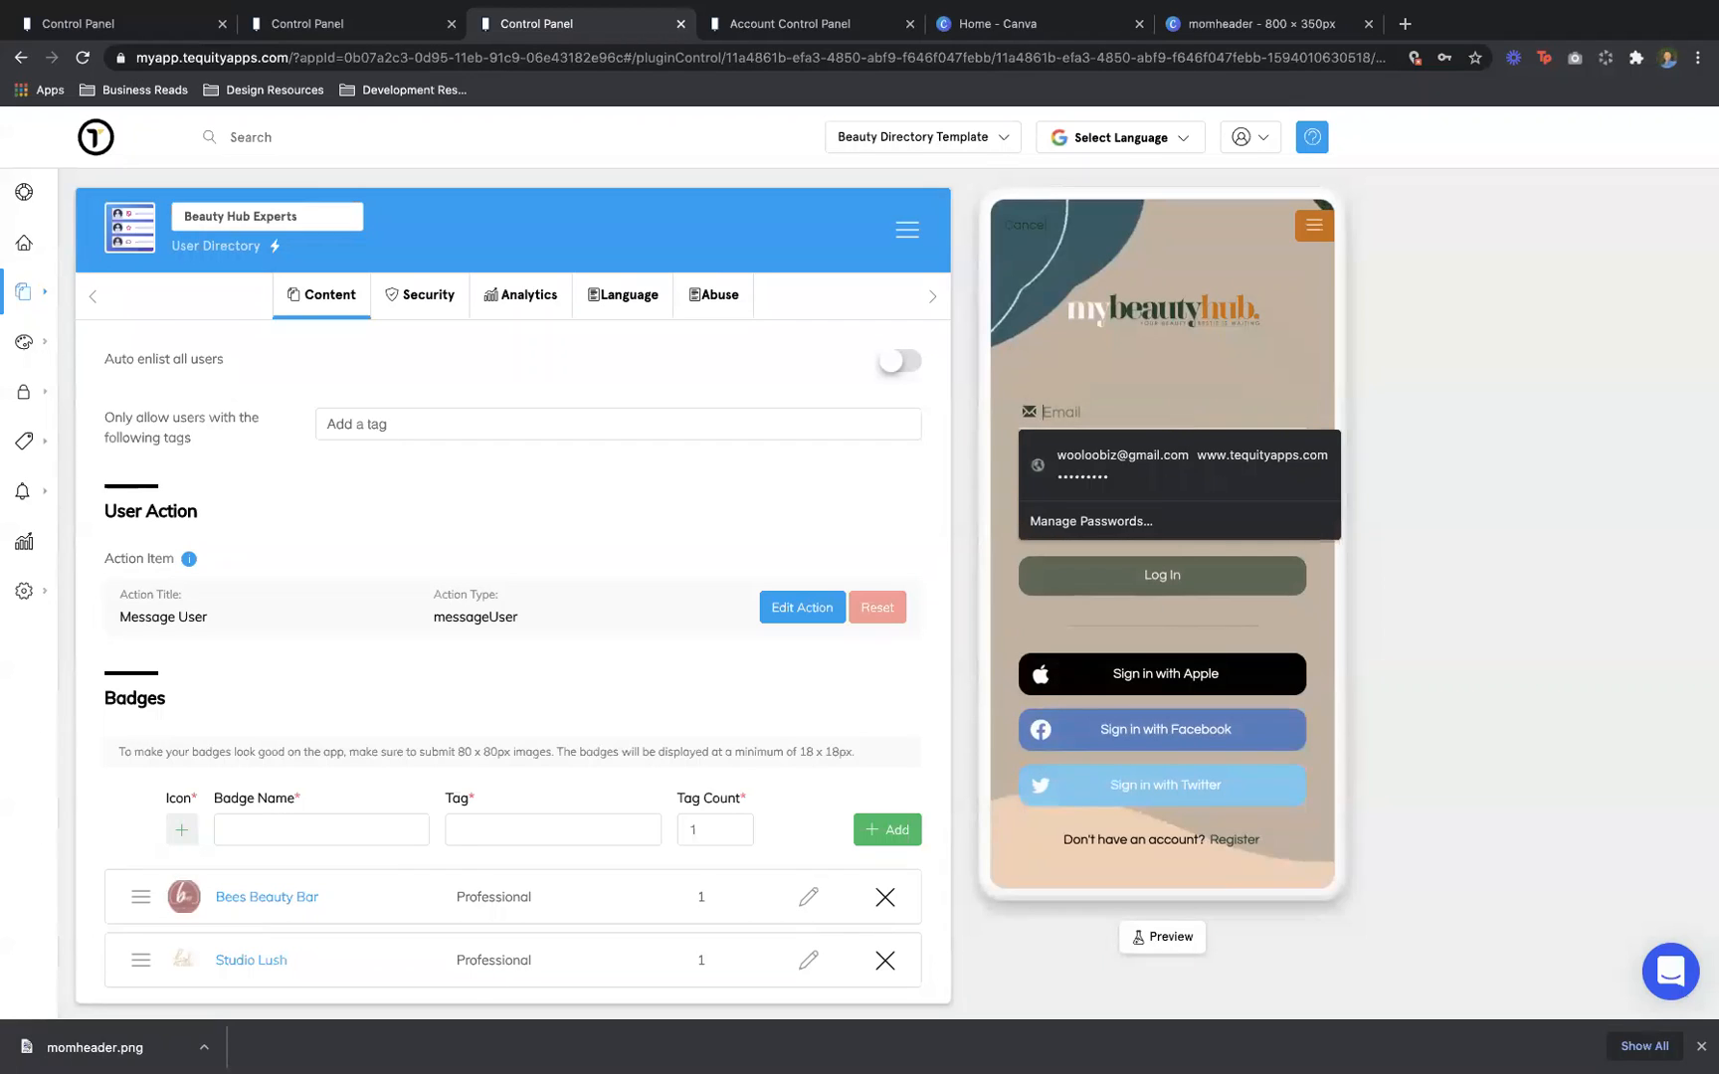
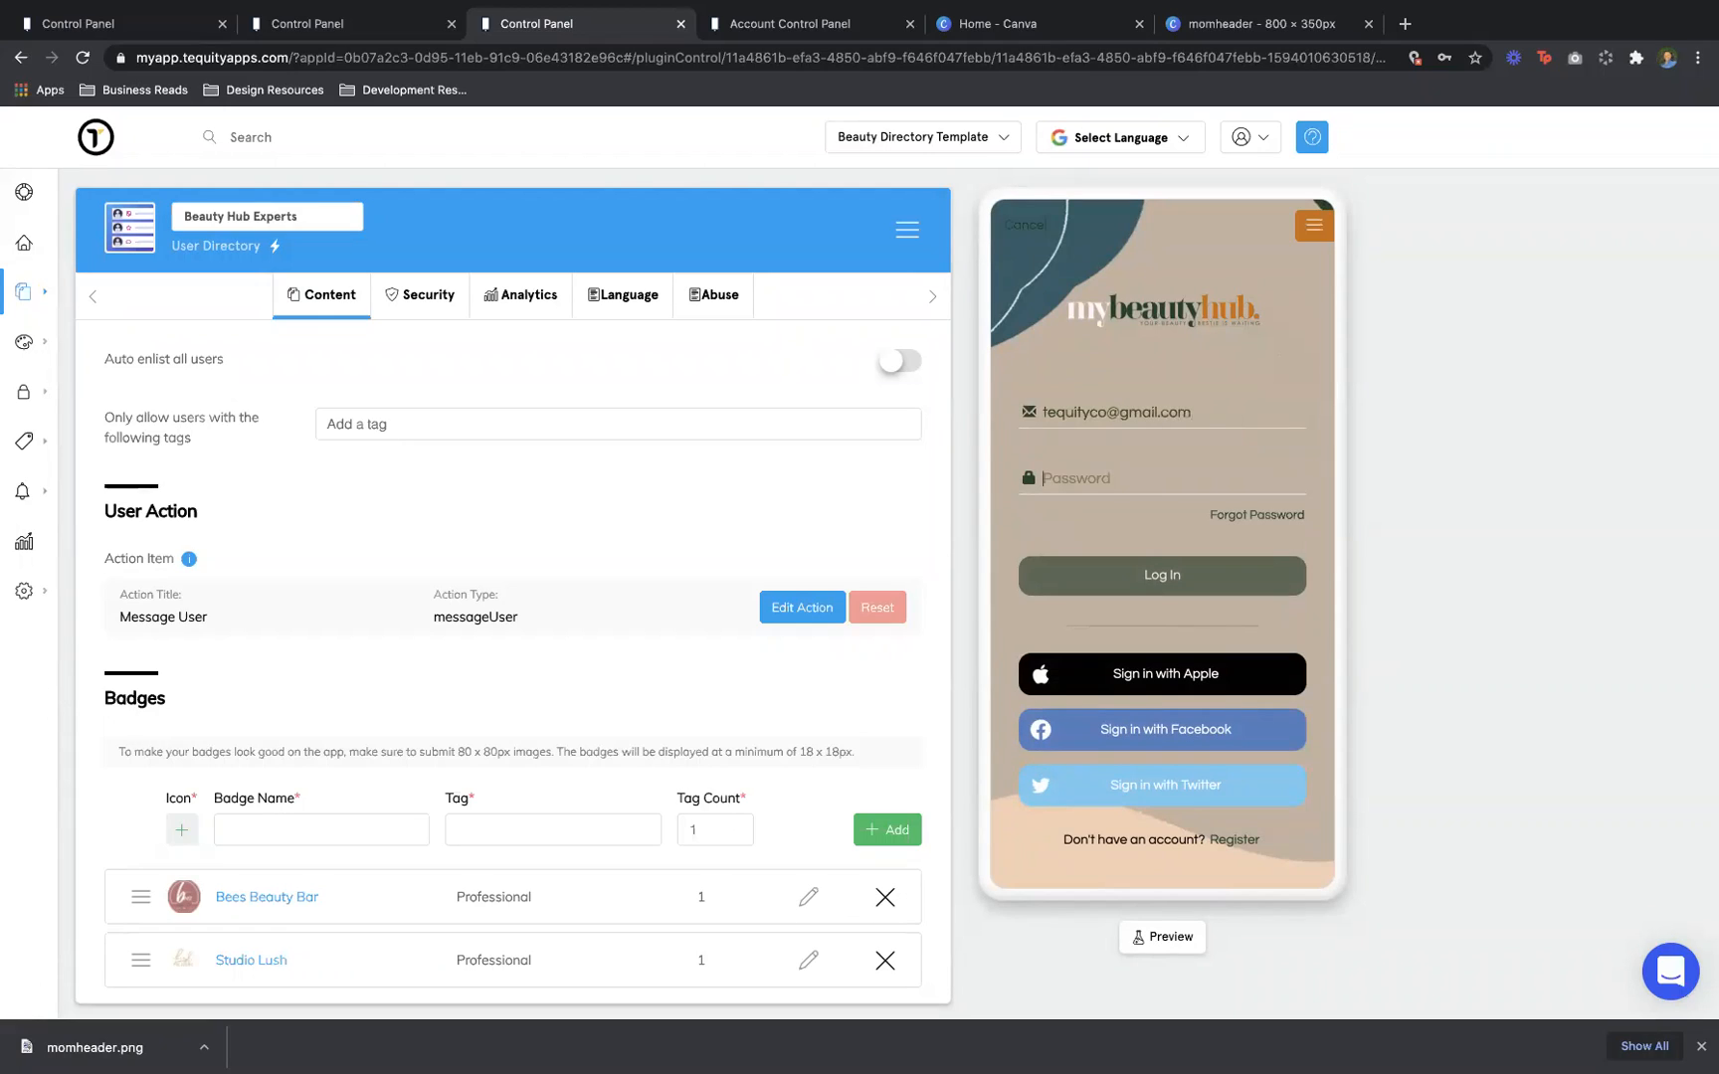
{"action": "type", "text": "••"}
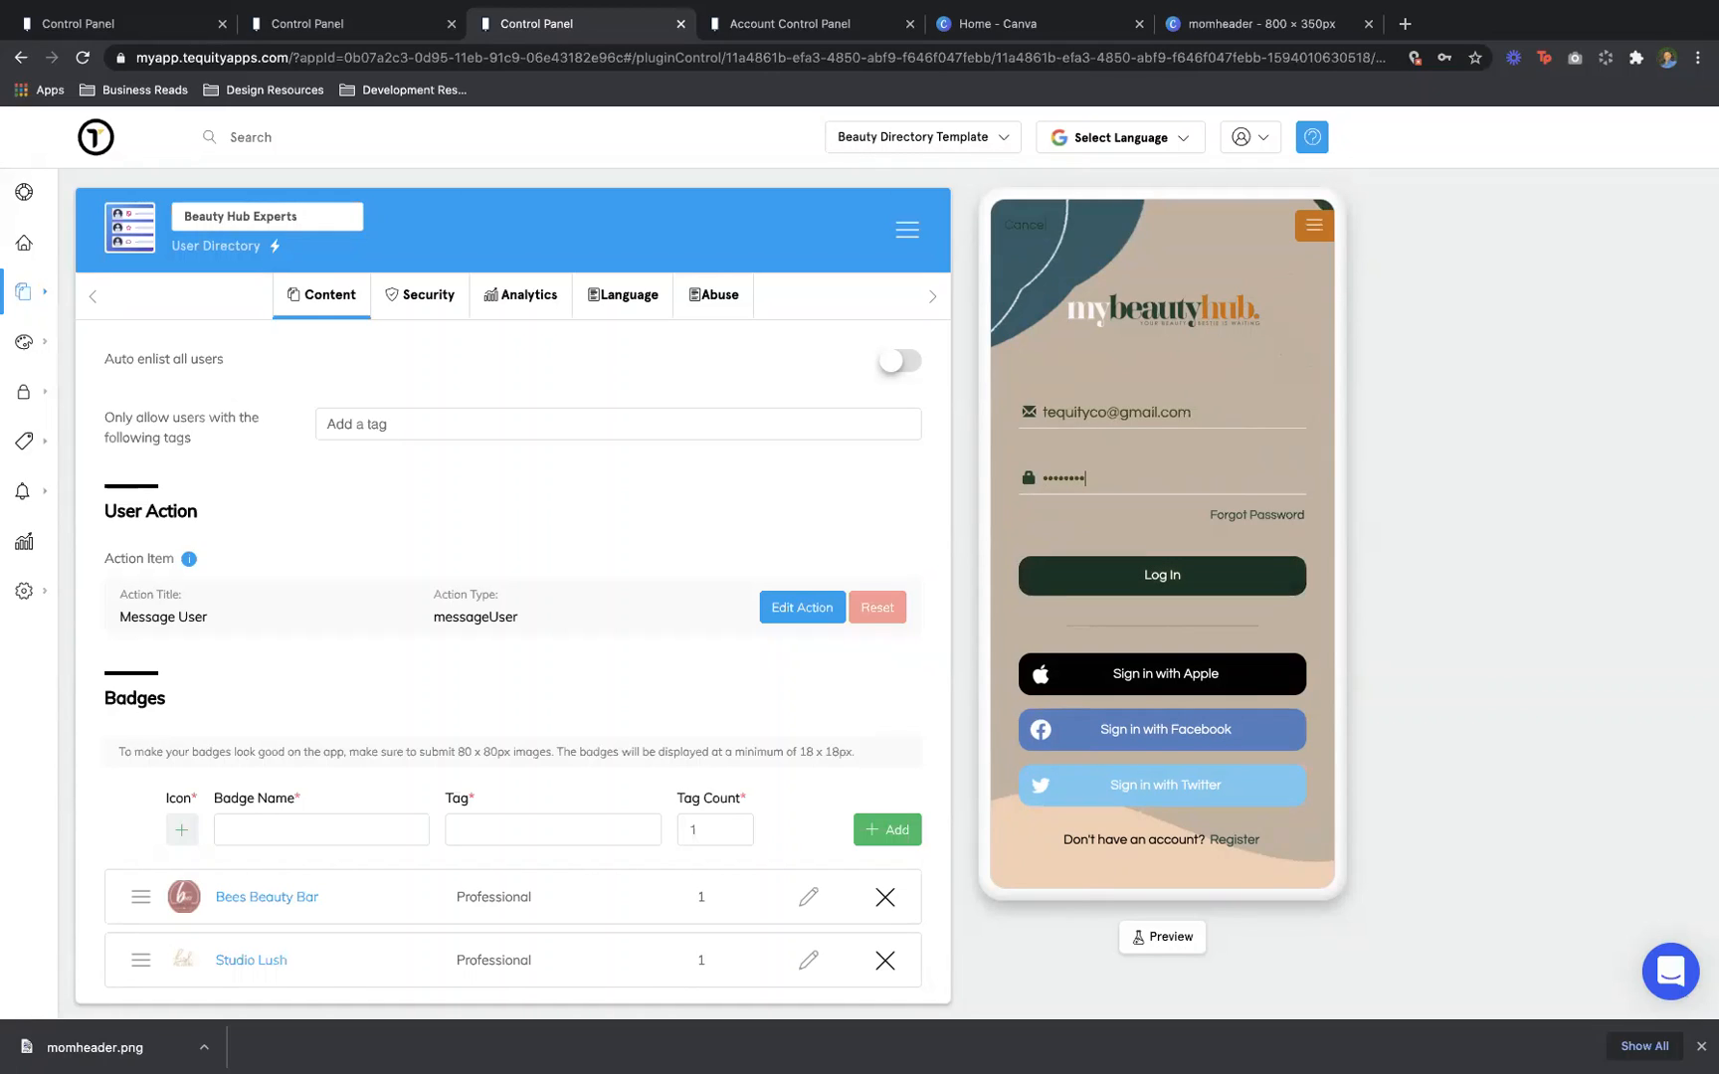
{"action": "key", "text": "BackSpace"}
{"action": "type", "text": "••"}
{"action": "key", "text": "Return"}
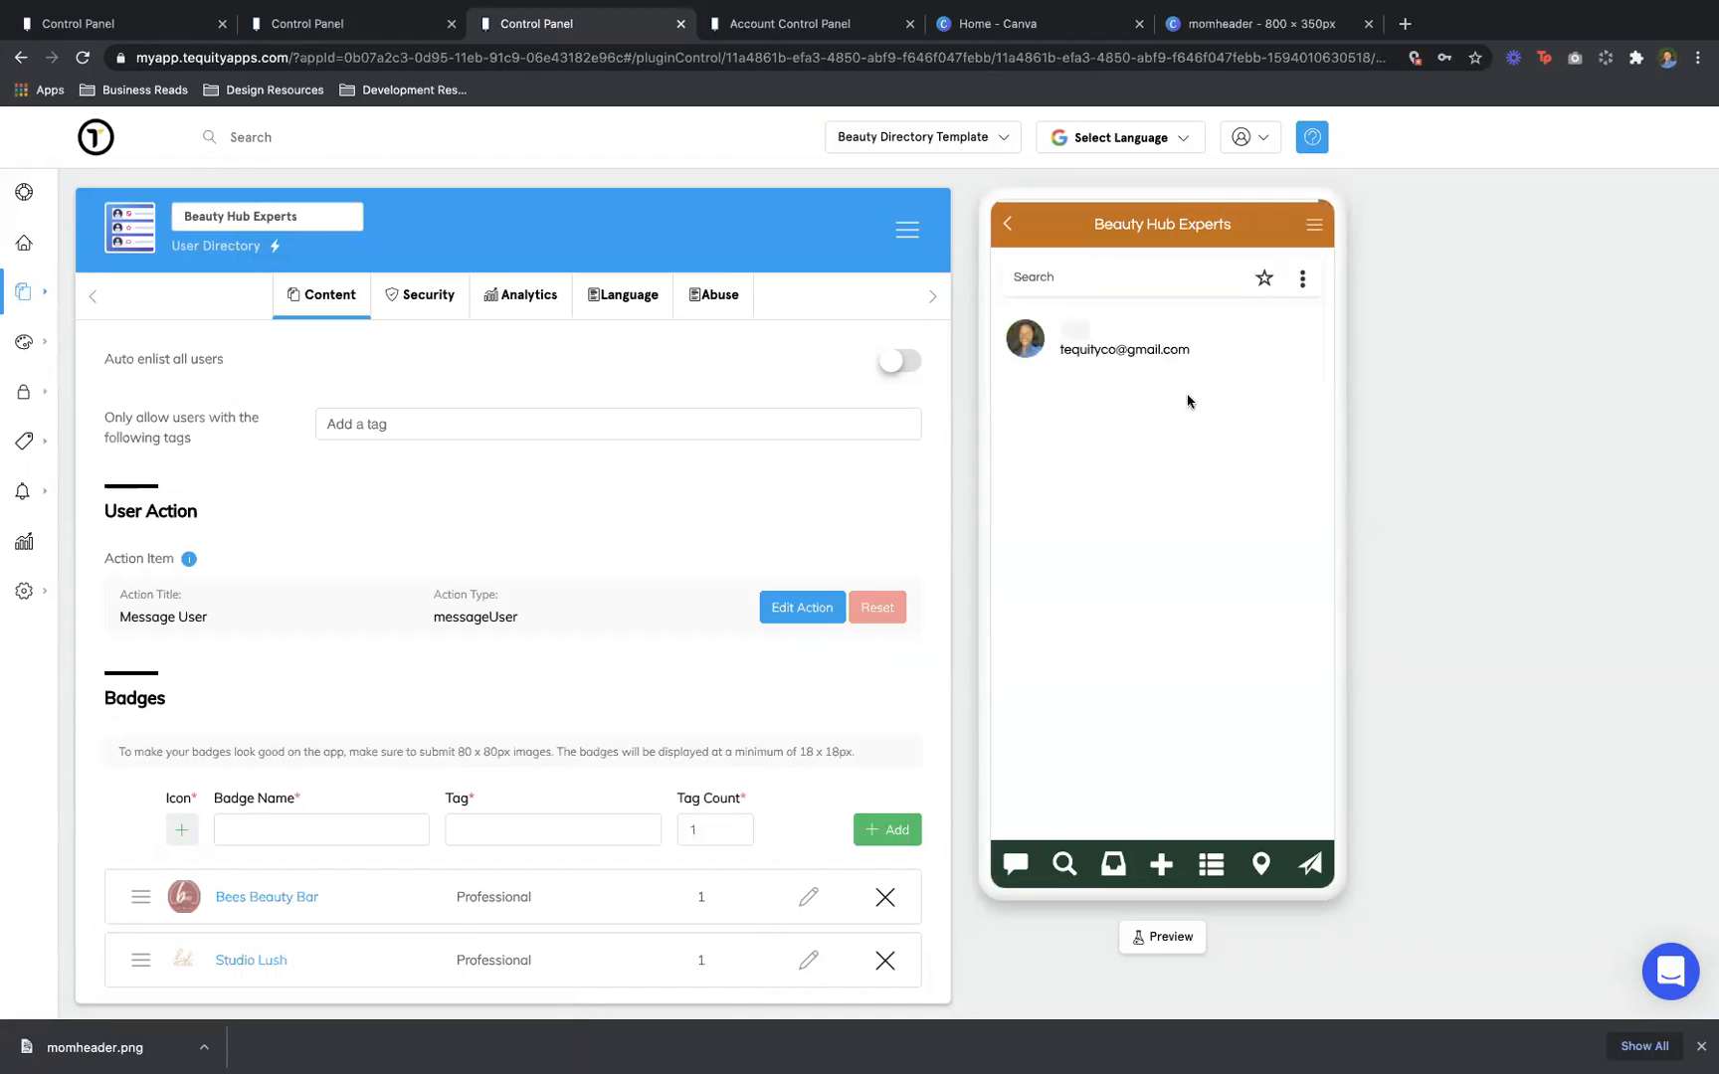
Leave the Beauty Hub Experts directory, confirm LEAVE, then rejoin it with JOIN
{"action": "left_click", "coordinate": [1300, 283]}
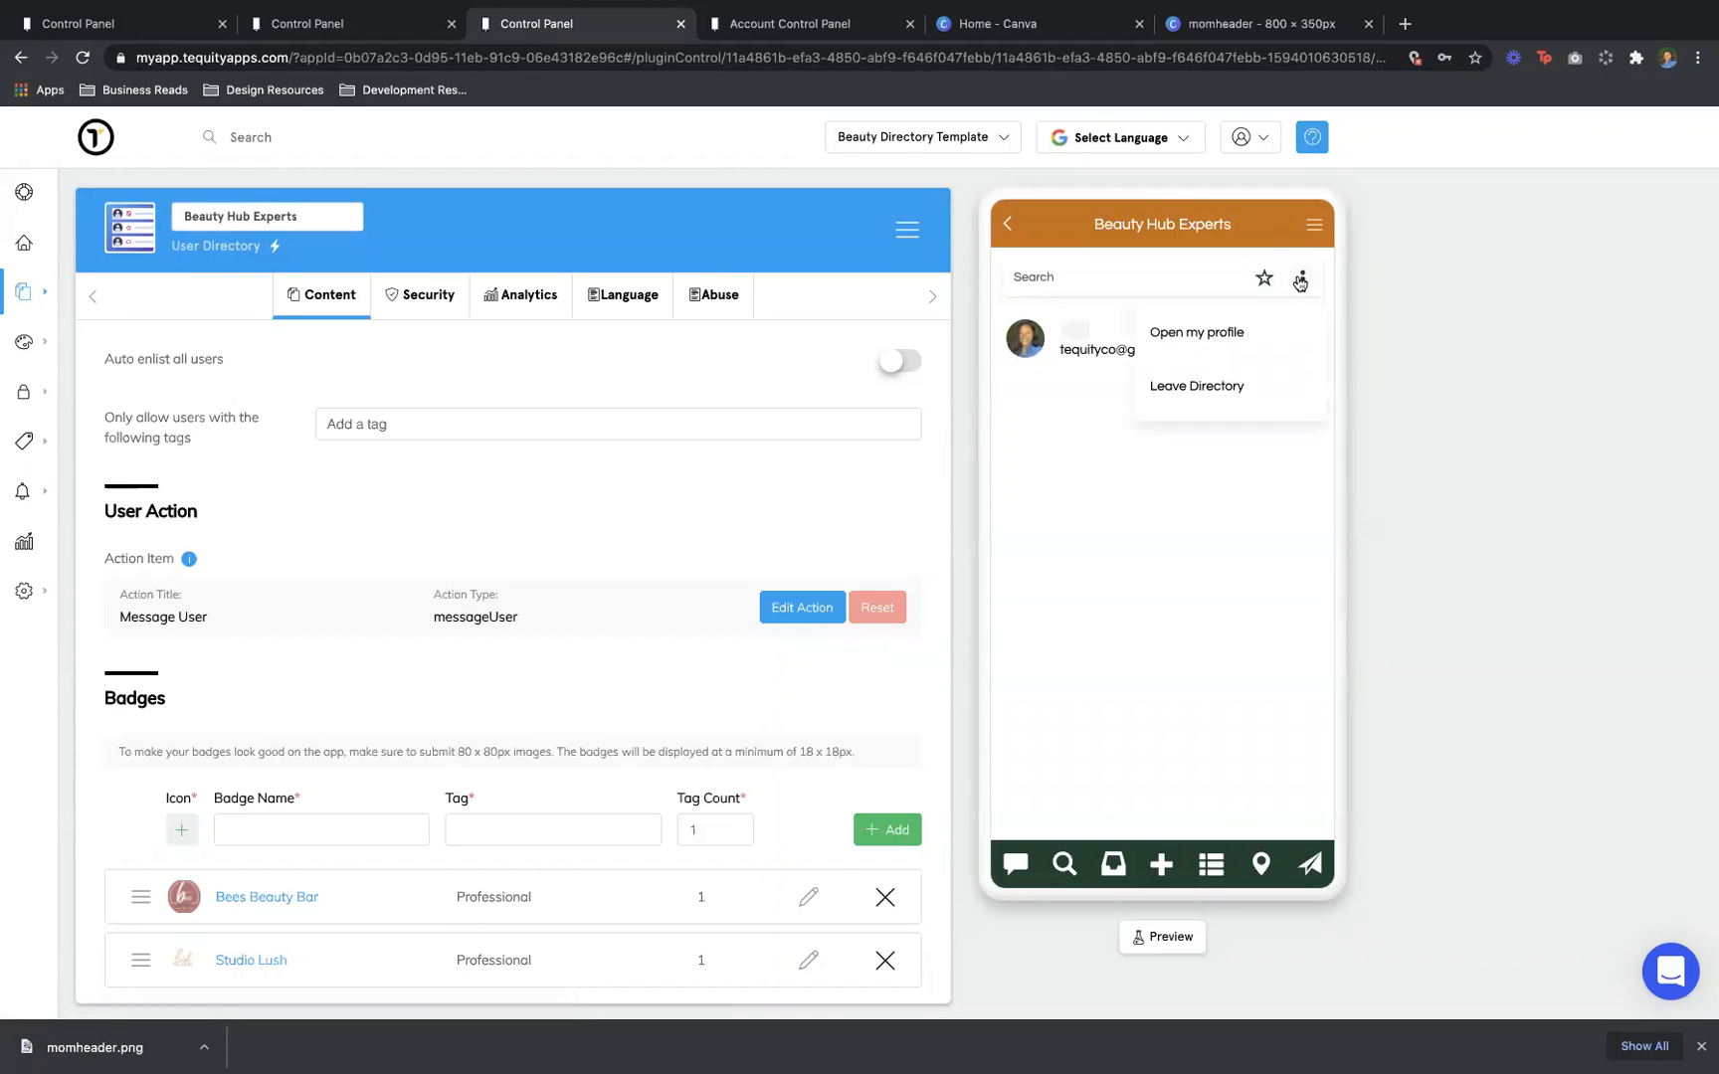
{"action": "left_click", "coordinate": [1256, 388]}
{"action": "left_click", "coordinate": [1264, 585]}
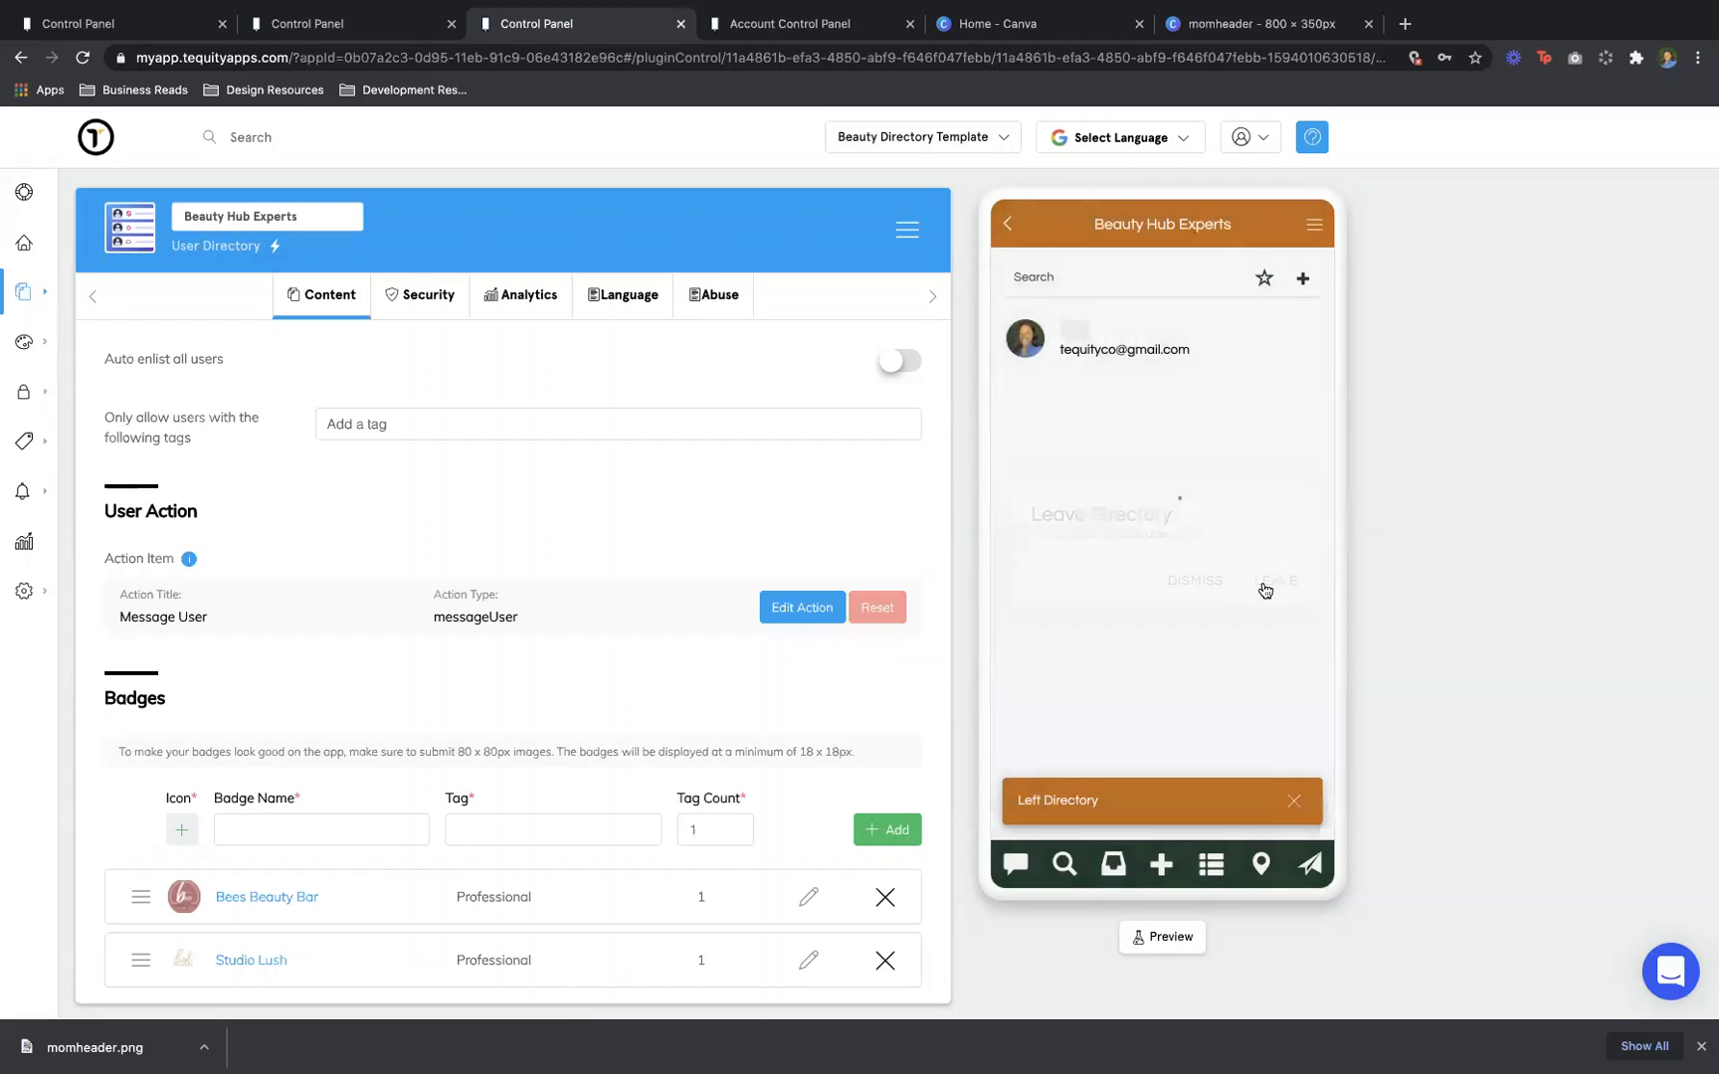
{"action": "left_click", "coordinate": [1305, 277]}
{"action": "left_click", "coordinate": [1280, 591]}
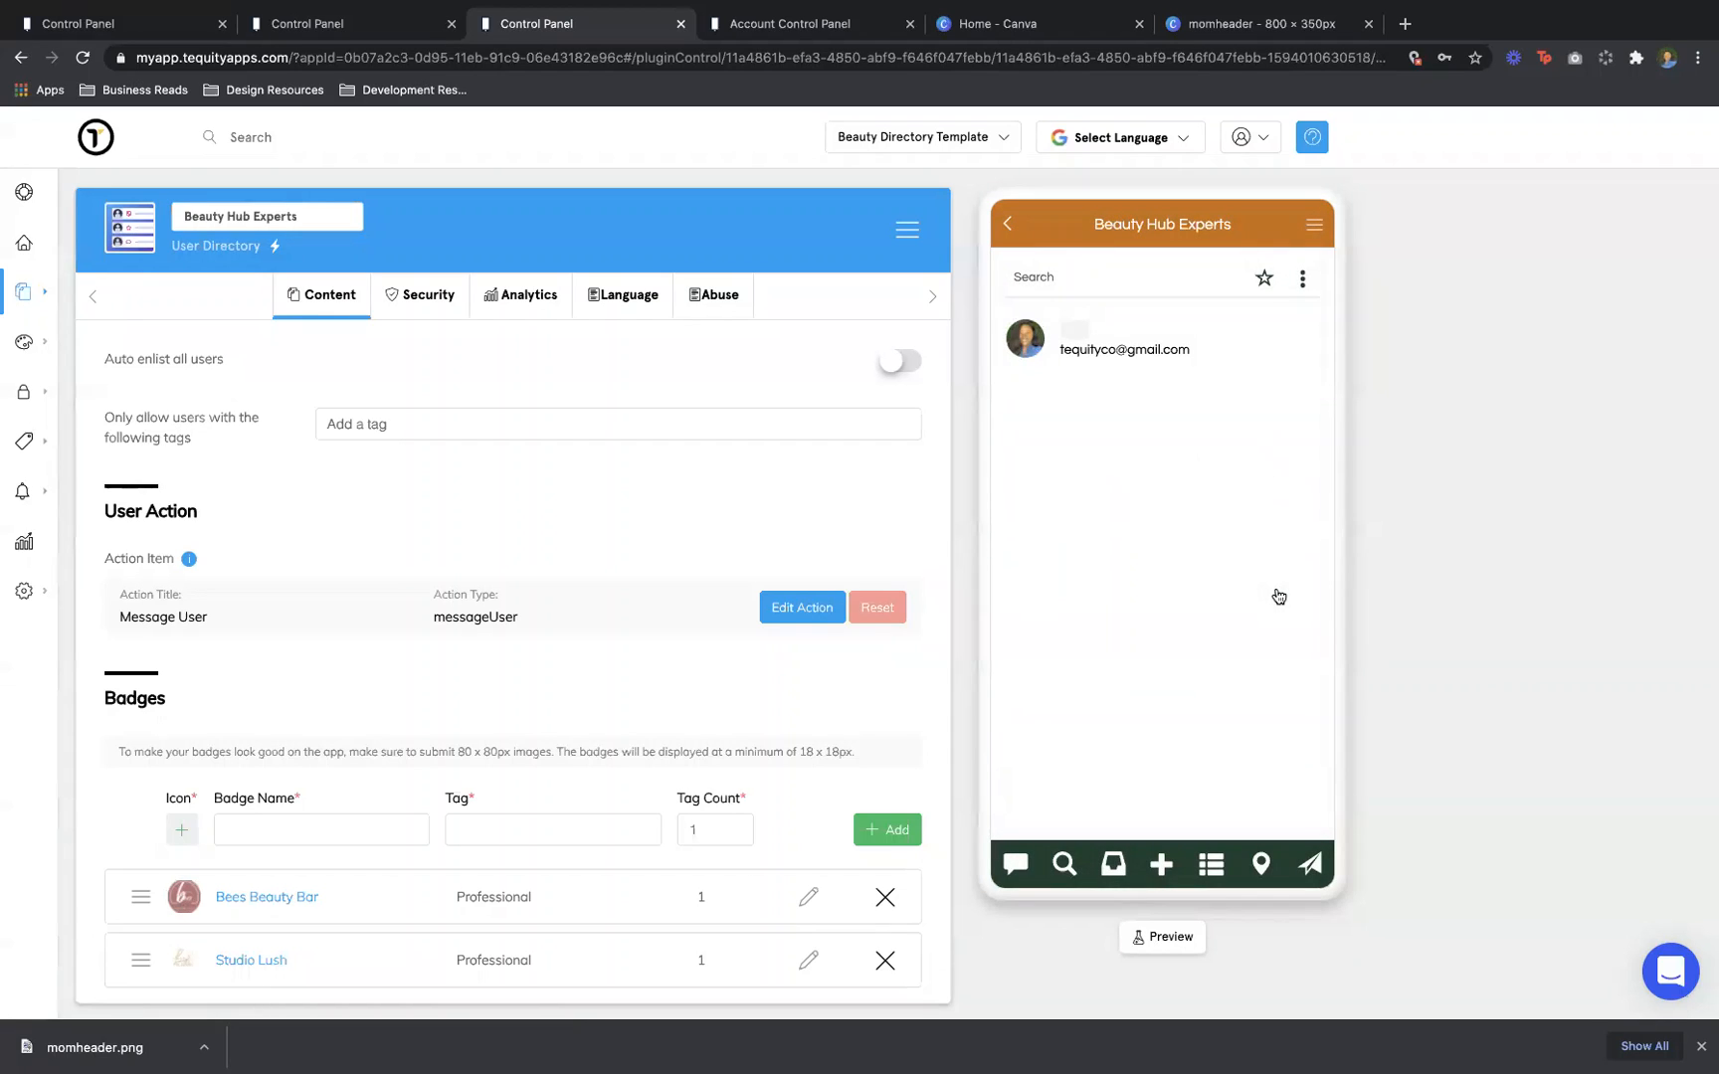
{"action": "left_click", "coordinate": [1260, 864]}
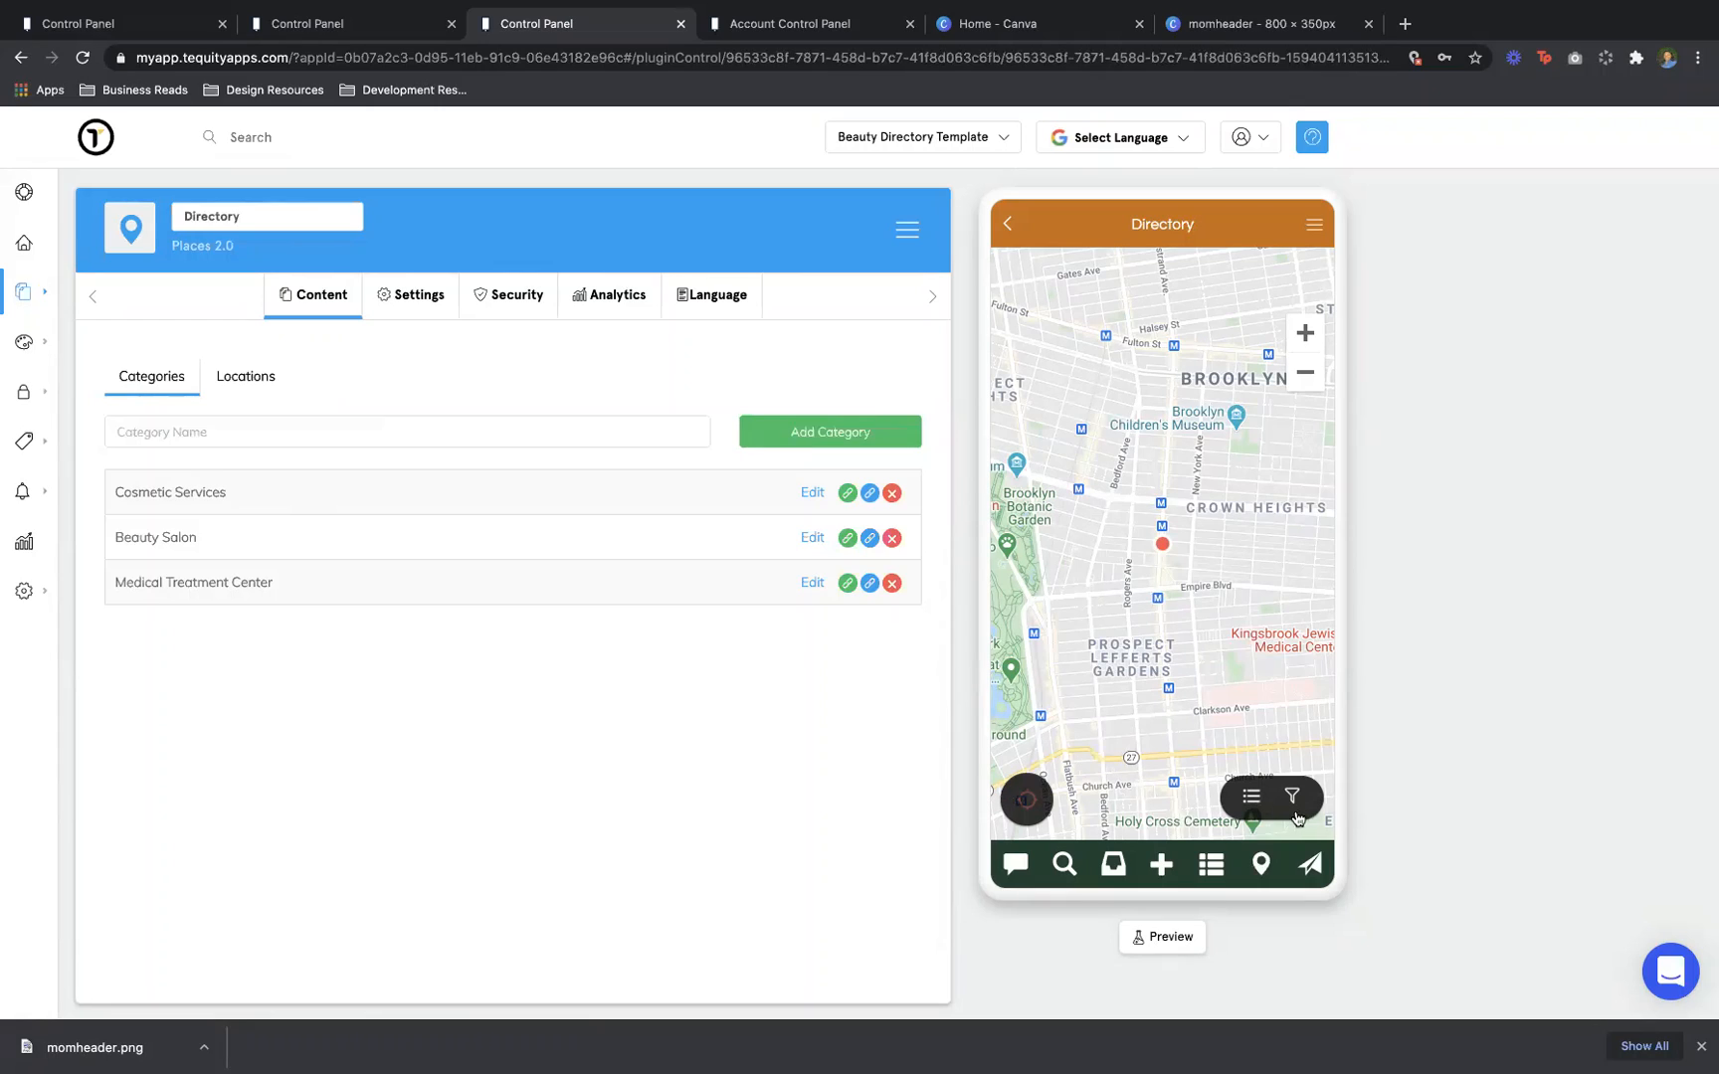
Show the places as a list, view Women's Hair Care, and turn on All Categories
{"action": "left_click", "coordinate": [1252, 797]}
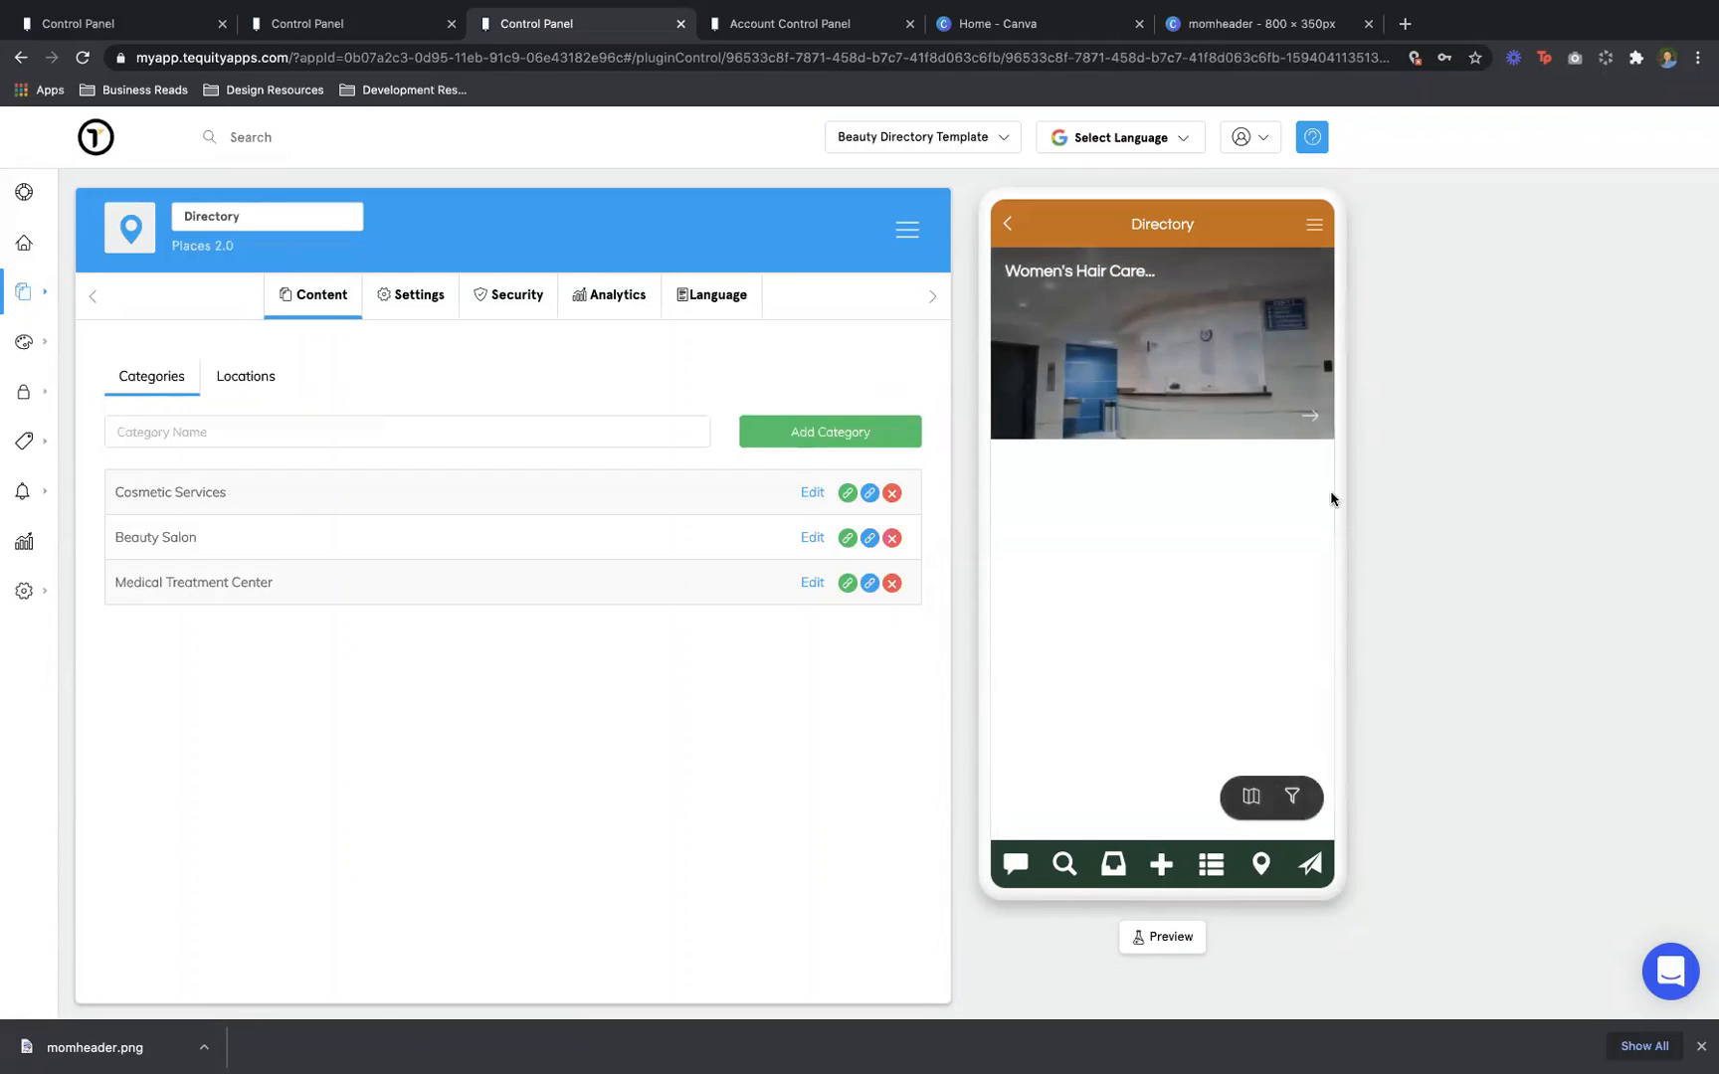
{"action": "left_click", "coordinate": [1320, 396]}
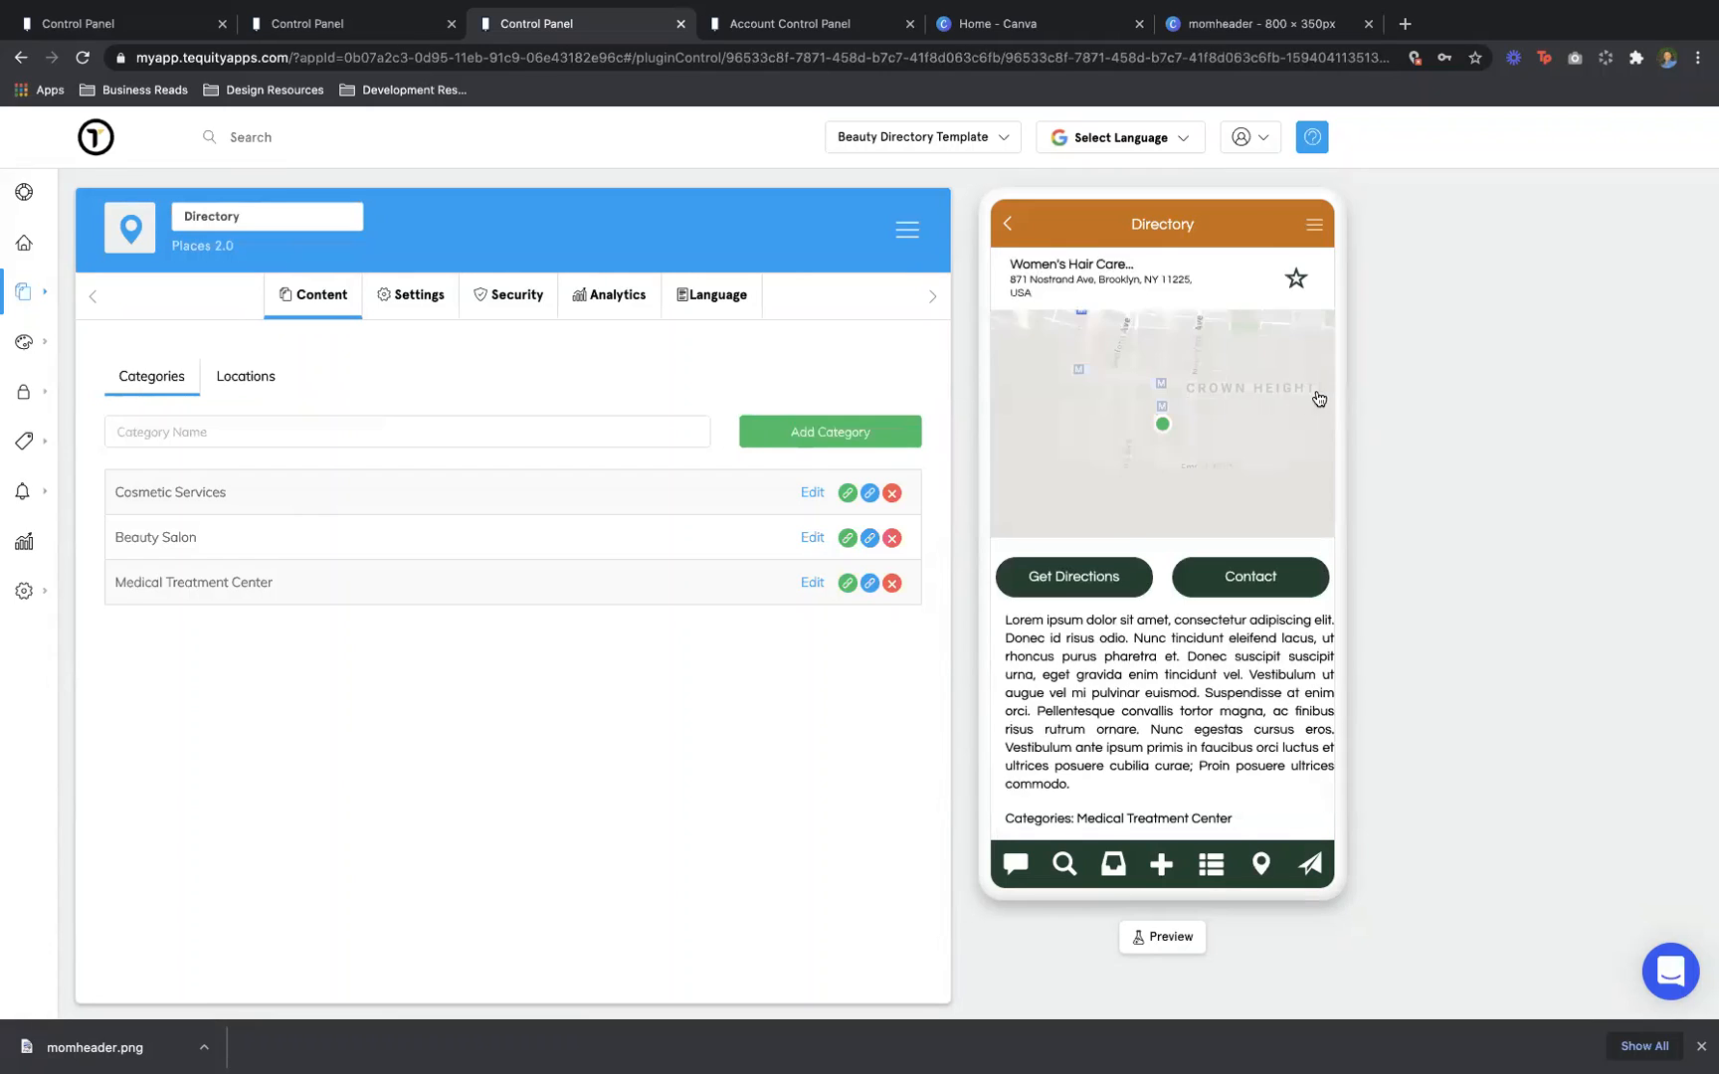
{"action": "left_click", "coordinate": [1011, 226]}
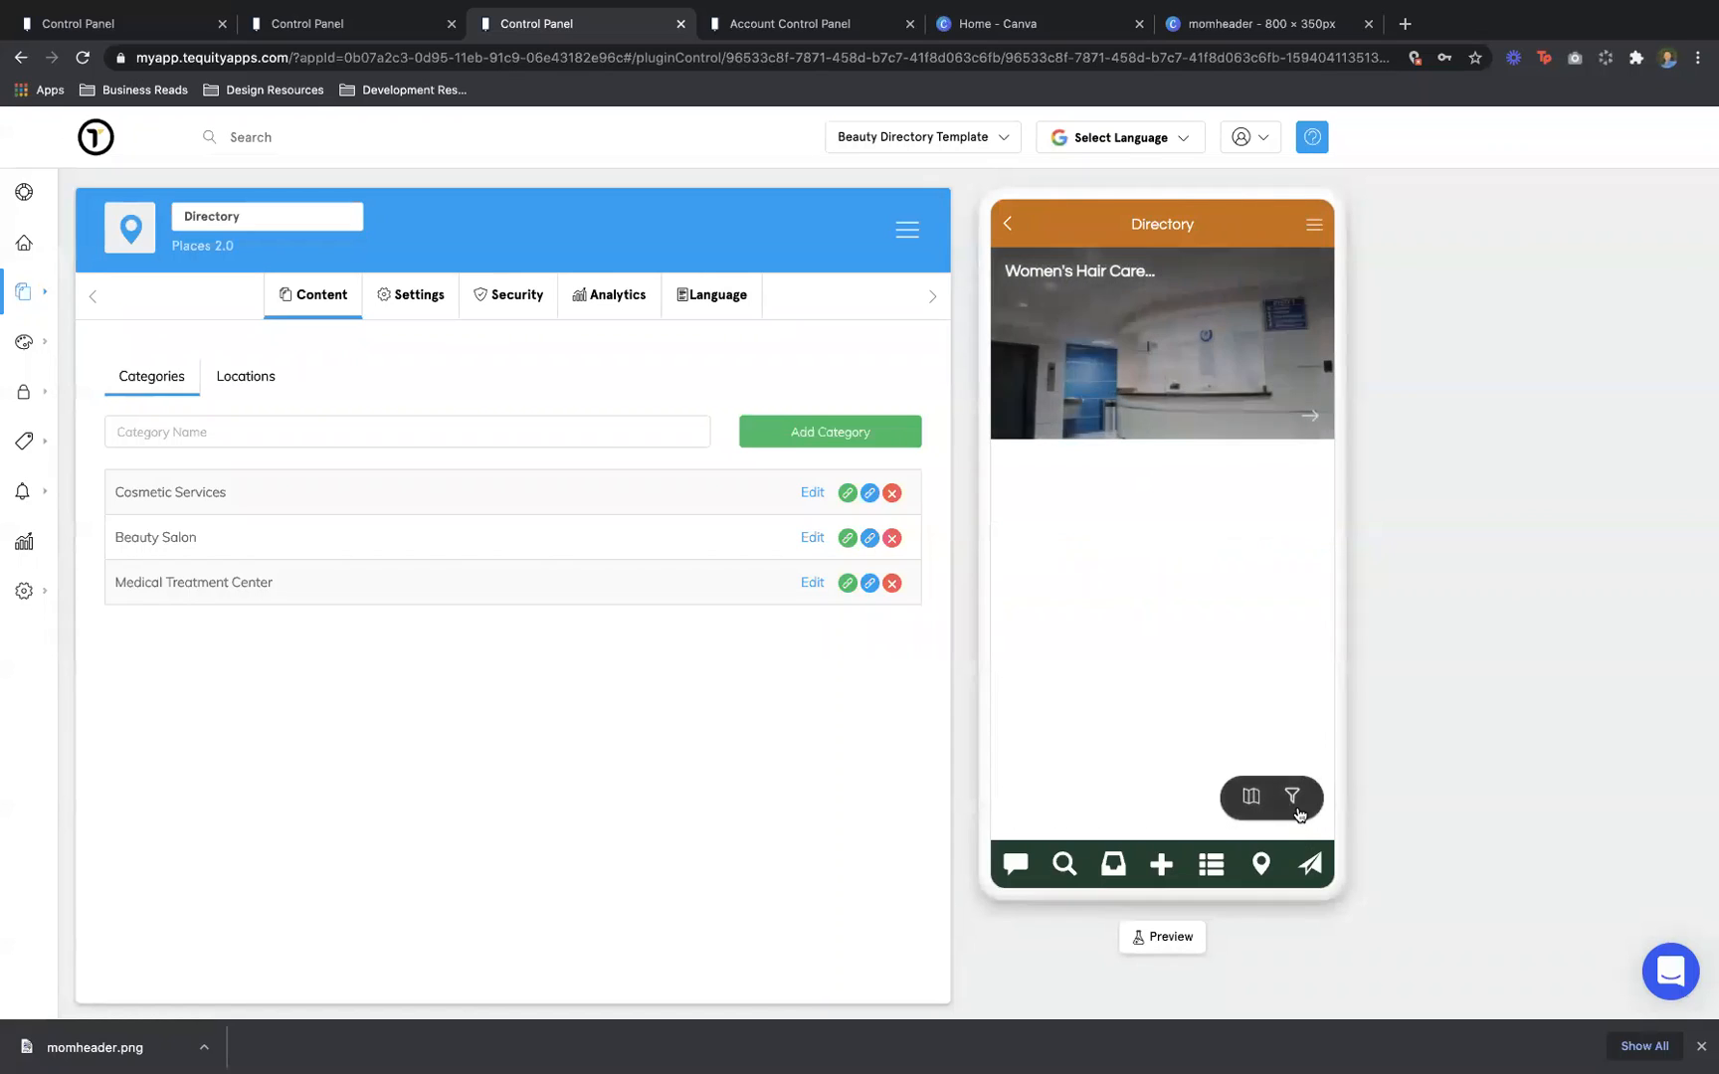
{"action": "left_click", "coordinate": [1297, 802]}
{"action": "left_click", "coordinate": [1298, 441]}
{"action": "left_click", "coordinate": [1306, 386]}
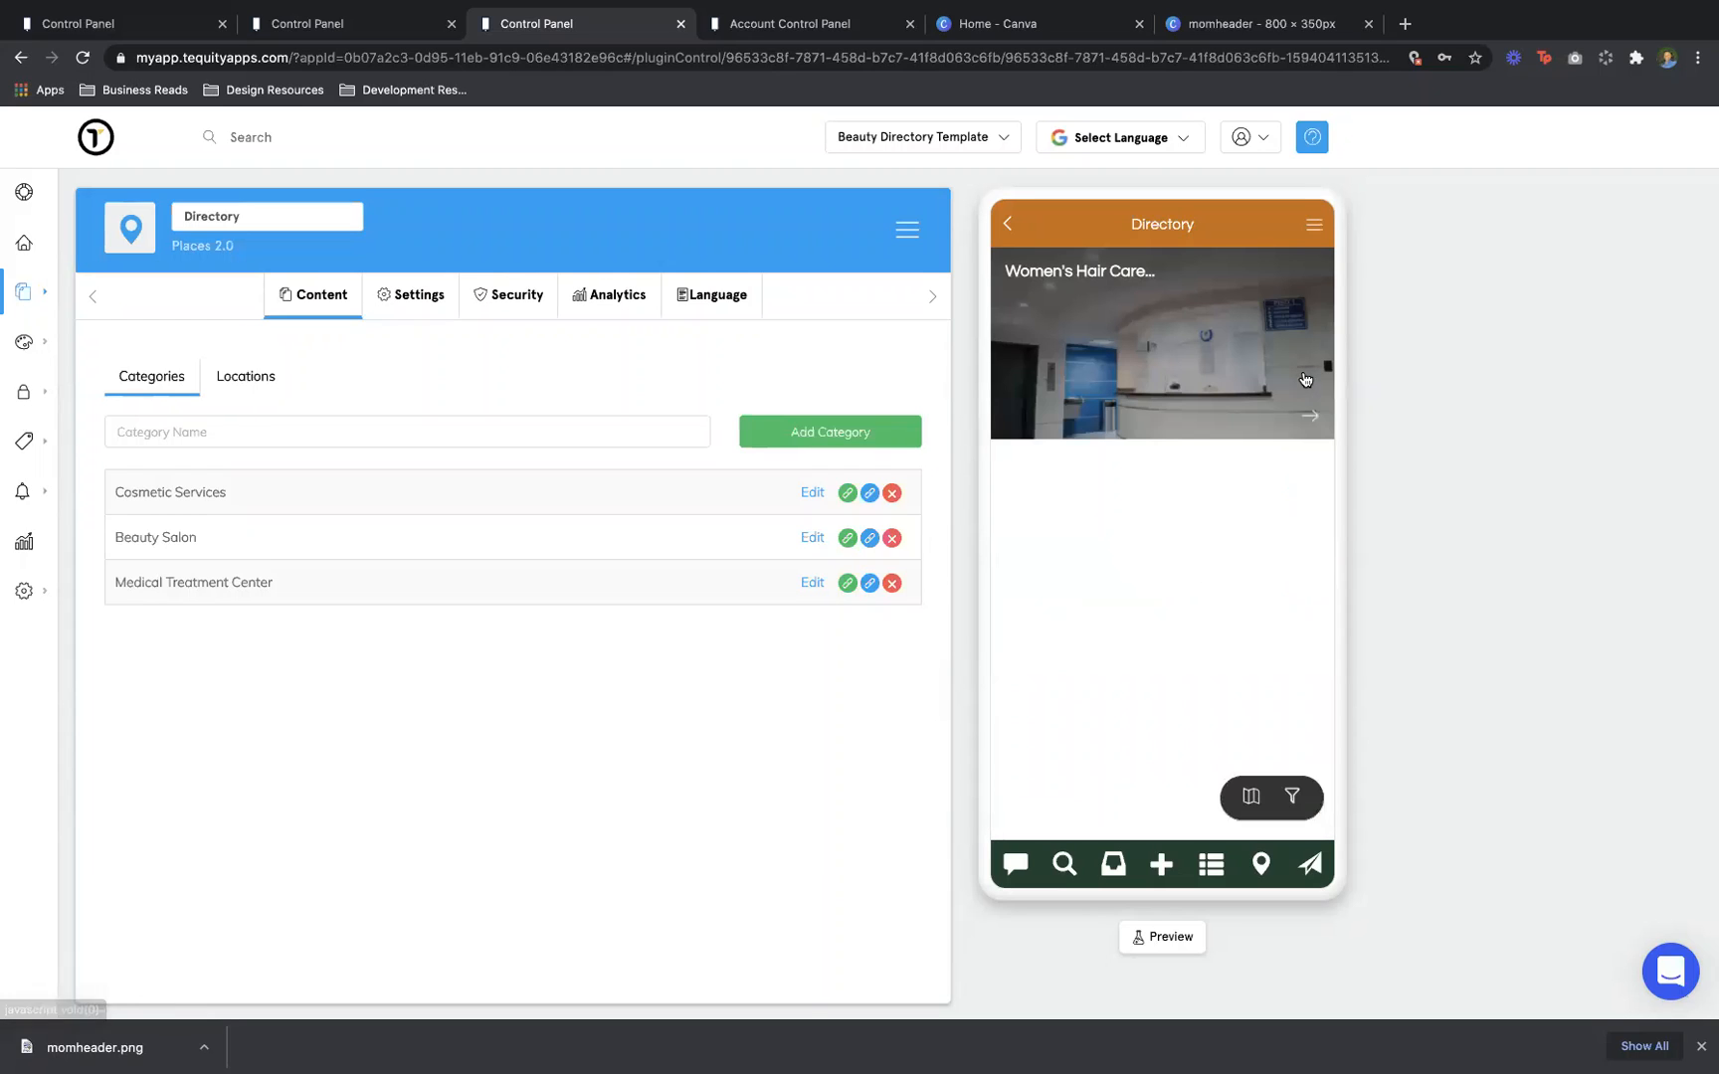
Visit Ask A Question, then return to the Beauty Hub Experts user directory
{"action": "left_click", "coordinate": [1309, 864]}
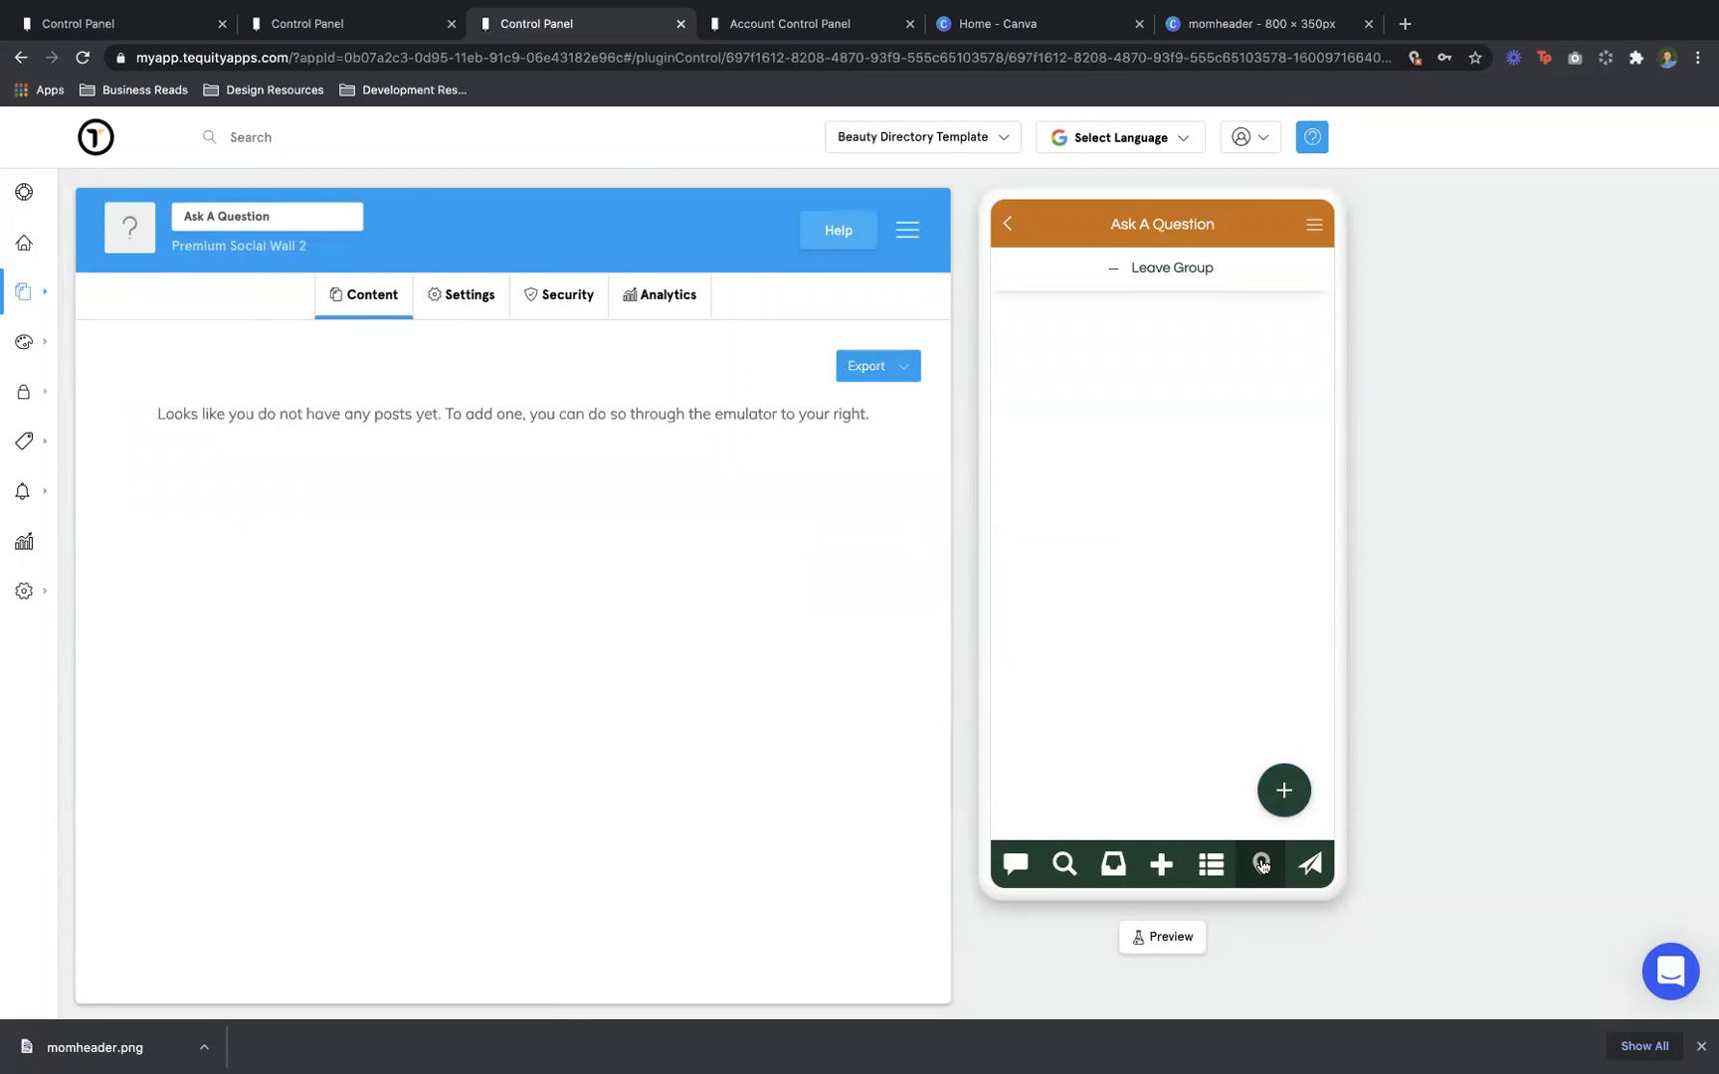
{"action": "left_click", "coordinate": [1224, 866]}
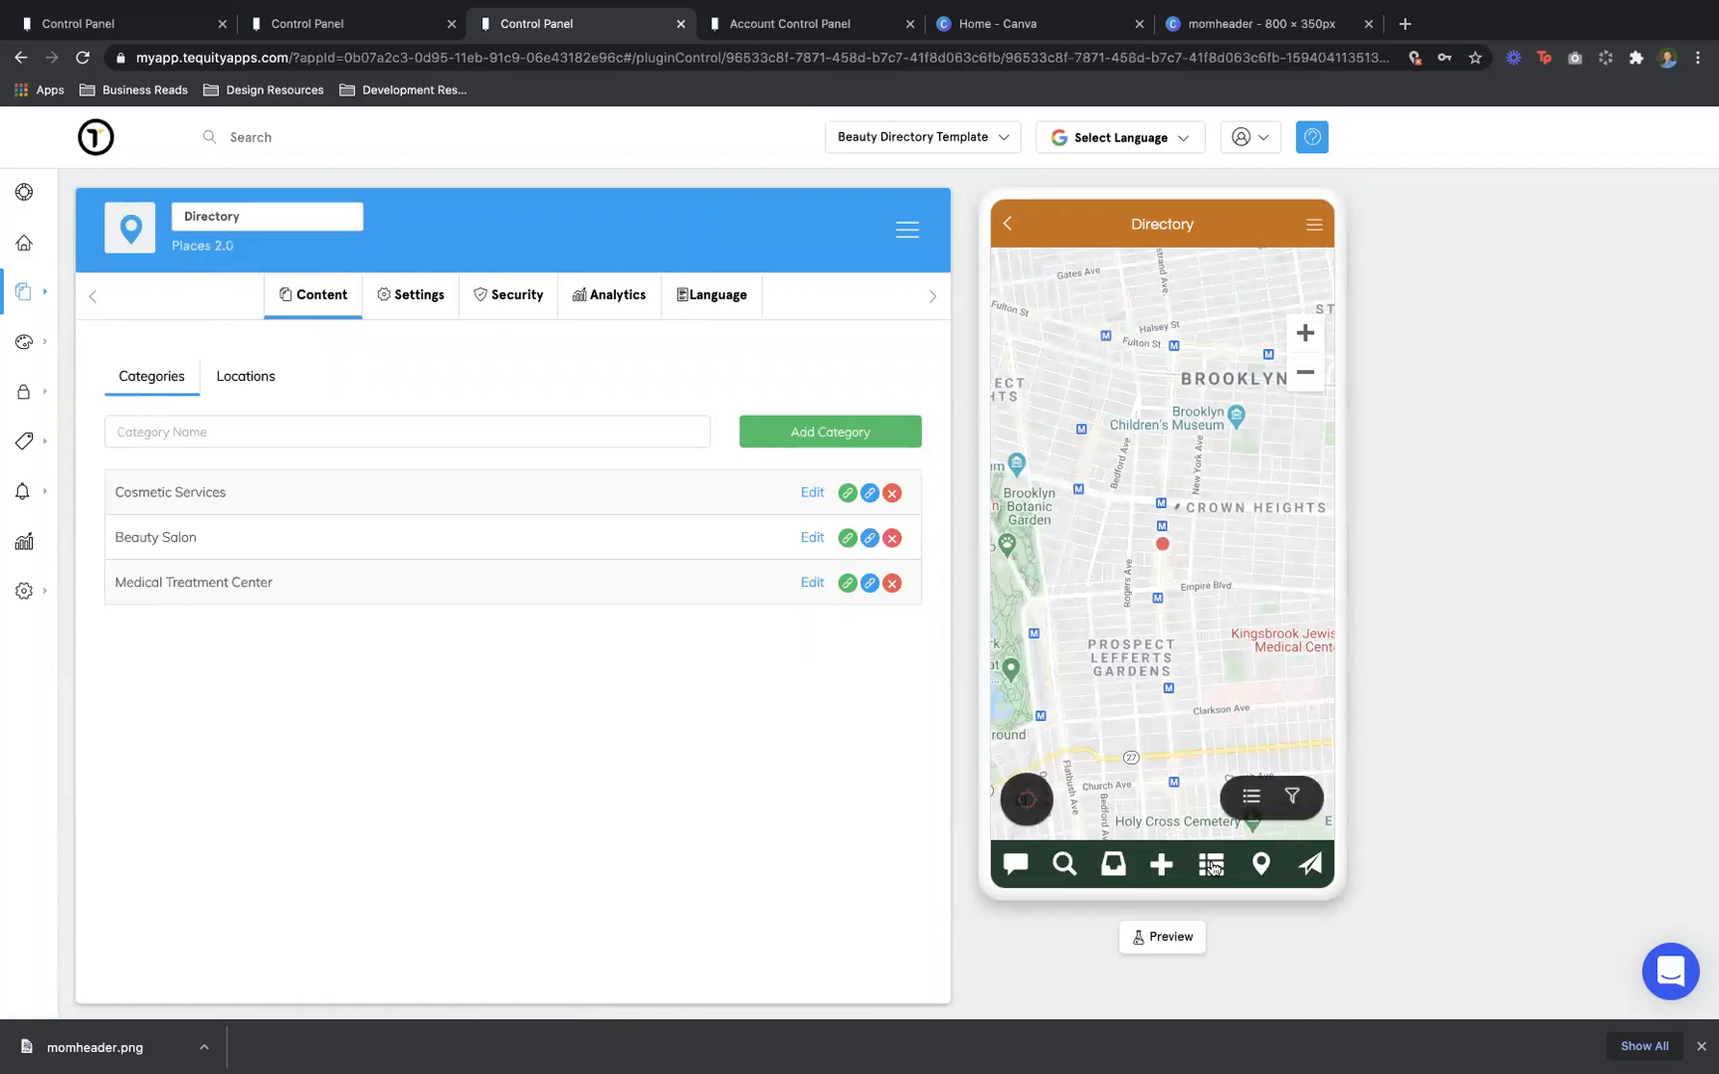
{"action": "left_click", "coordinate": [1213, 868]}
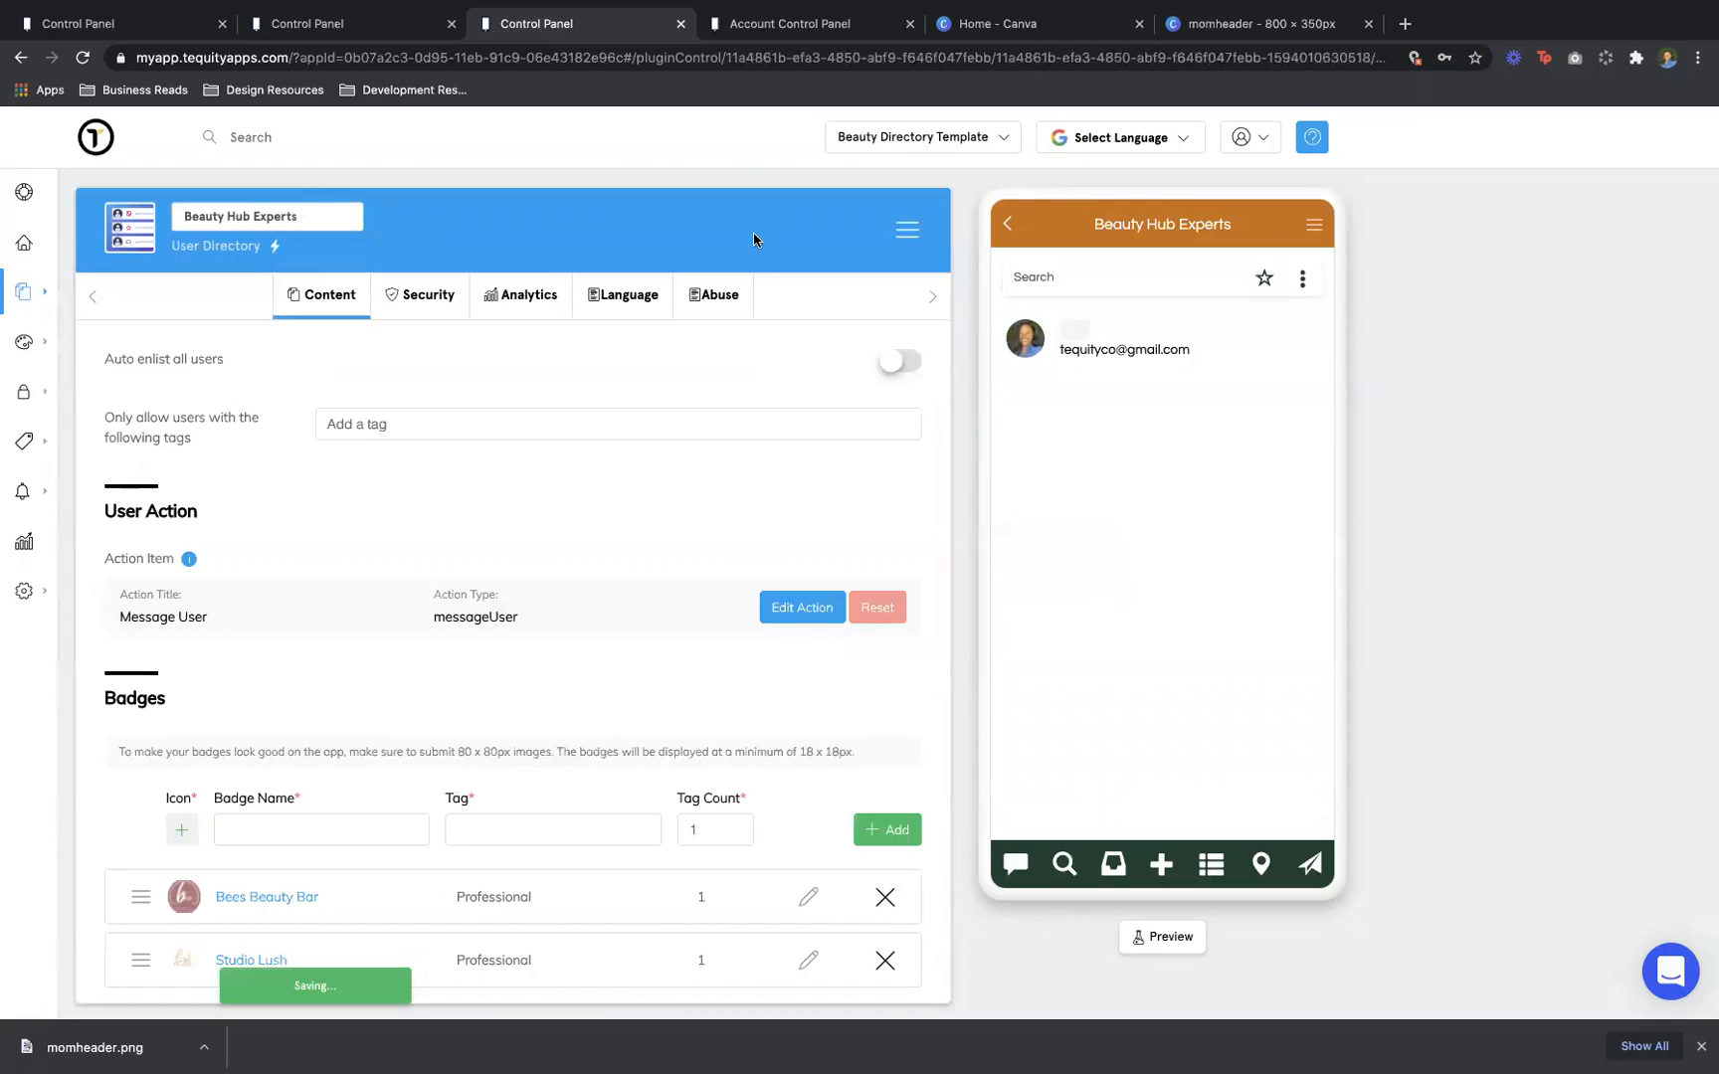
In the Founders app, view the Coalition Back Black Business entry under Grants for All
{"action": "left_click", "coordinate": [366, 24]}
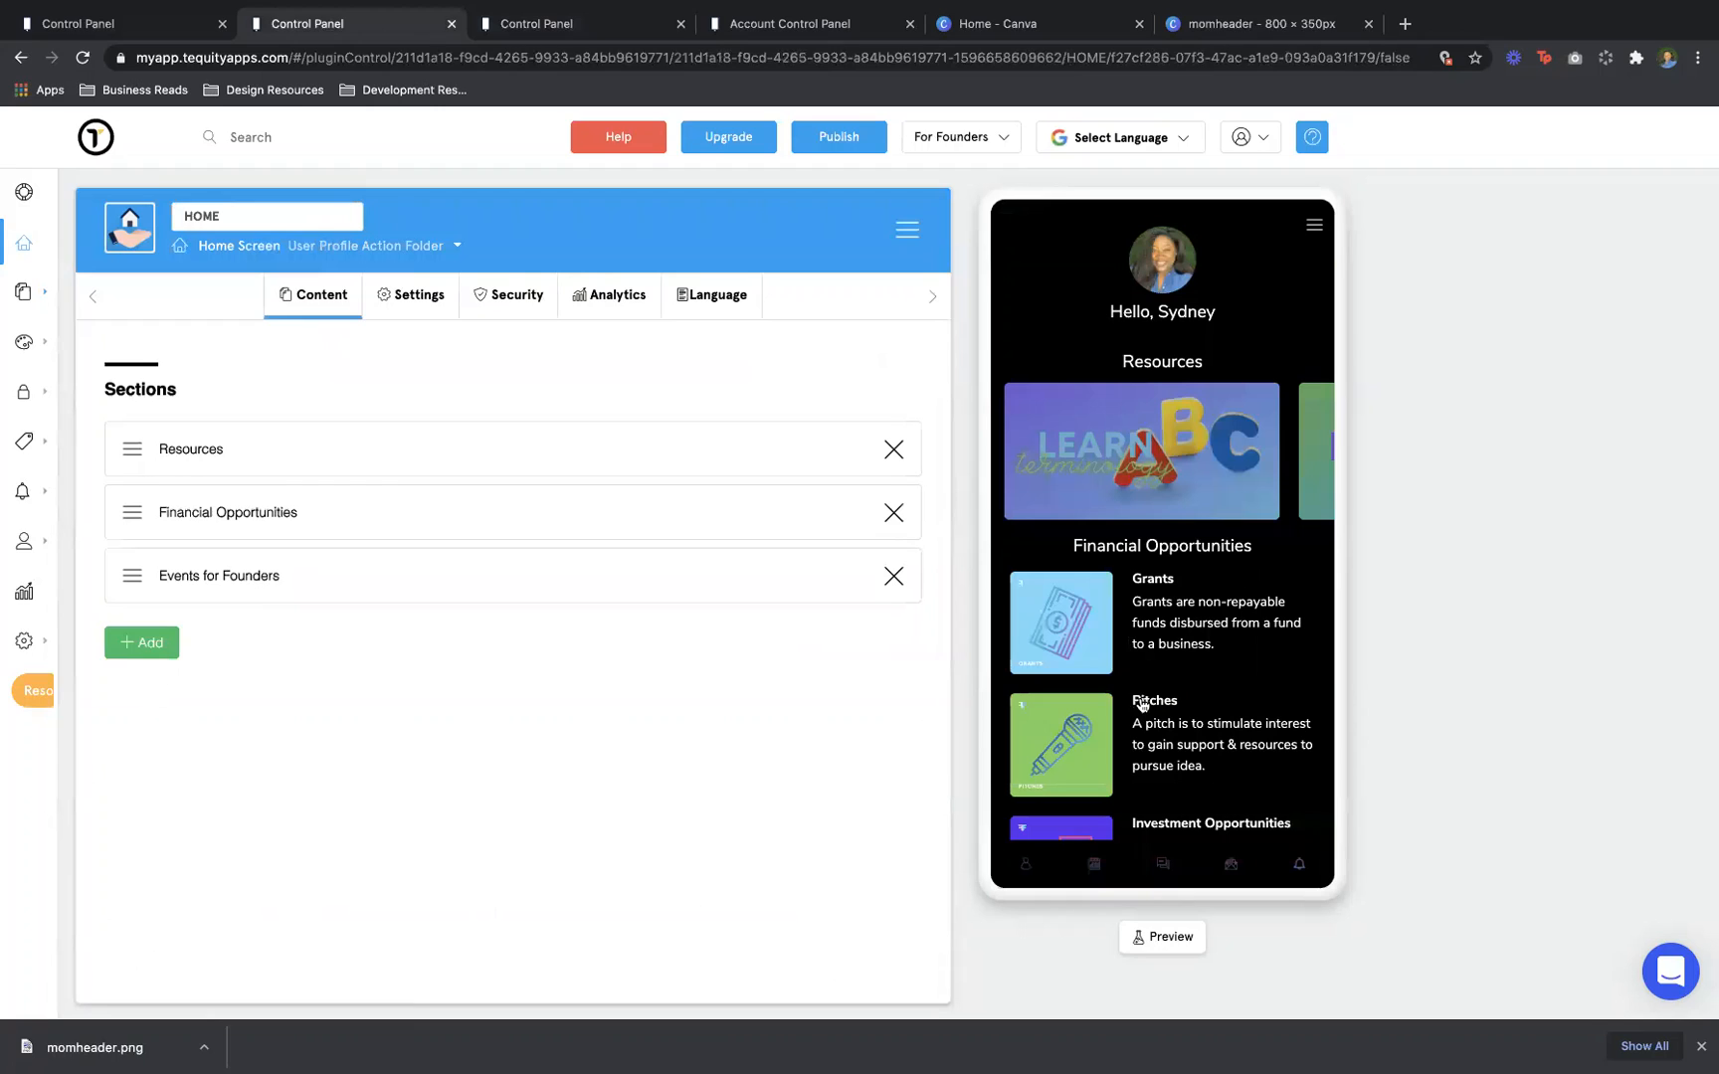
{"action": "left_click", "coordinate": [1154, 640]}
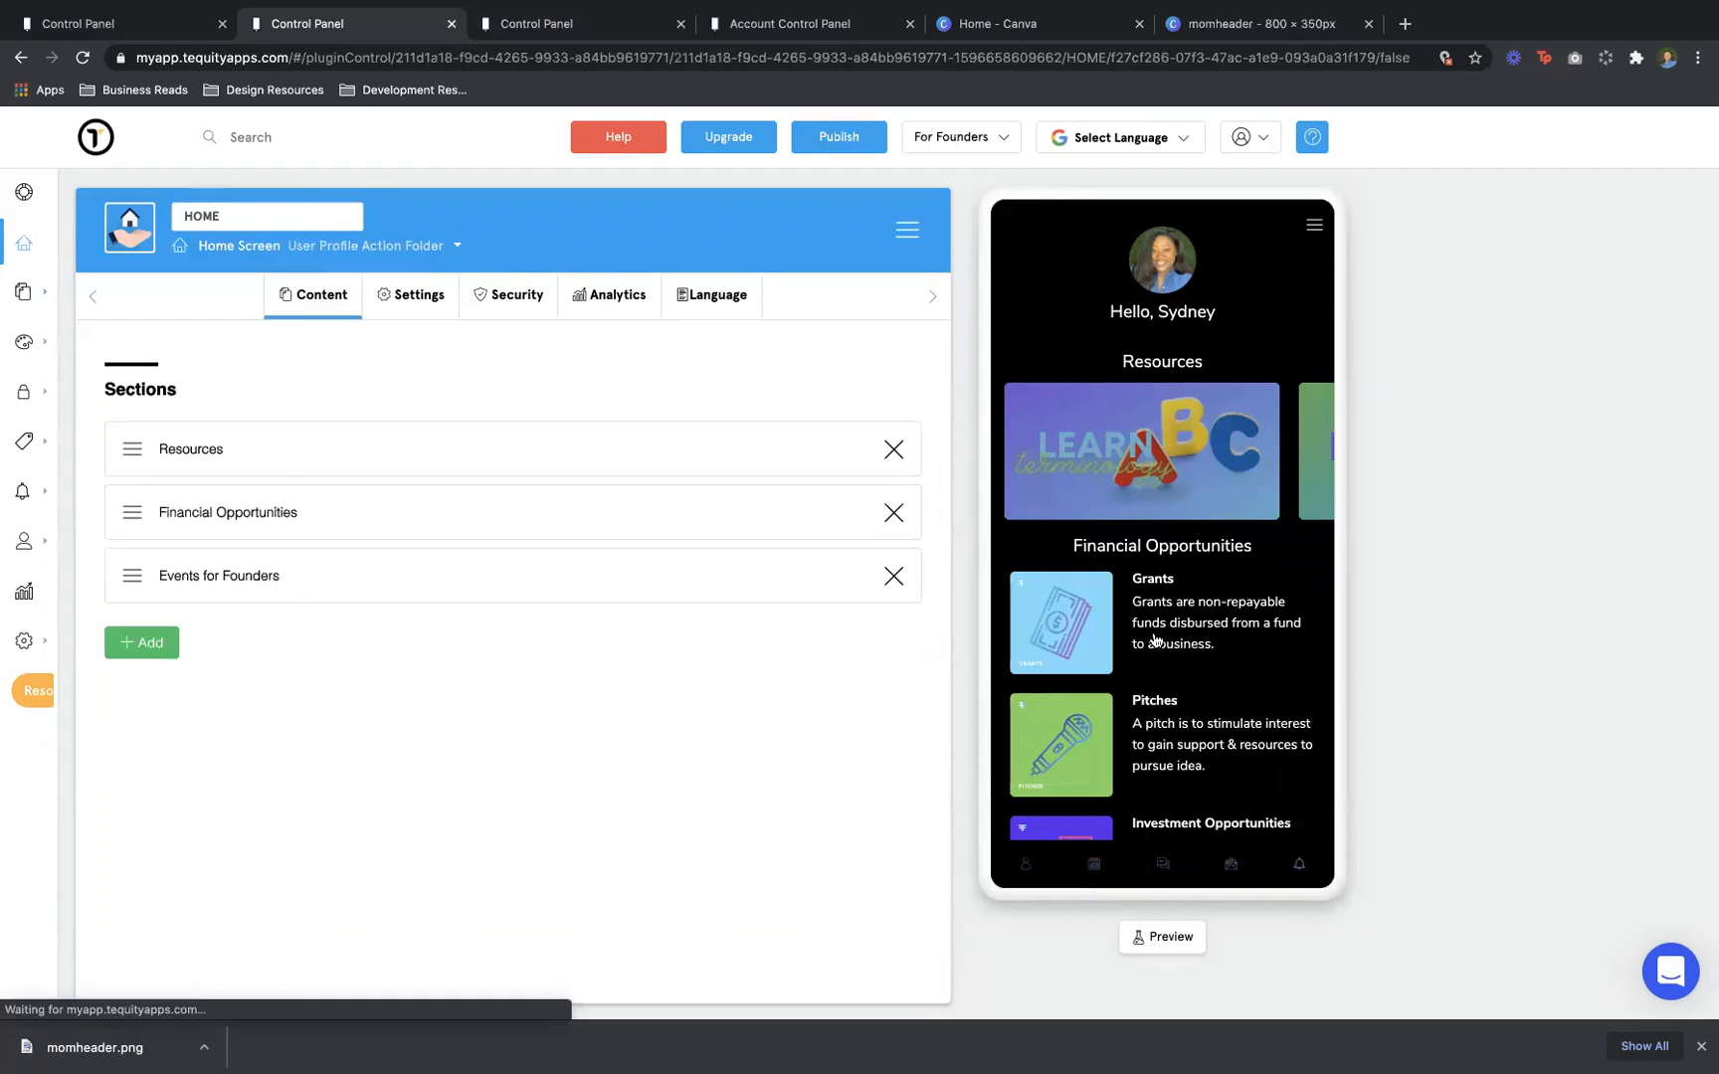
{"action": "left_click", "coordinate": [1154, 537]}
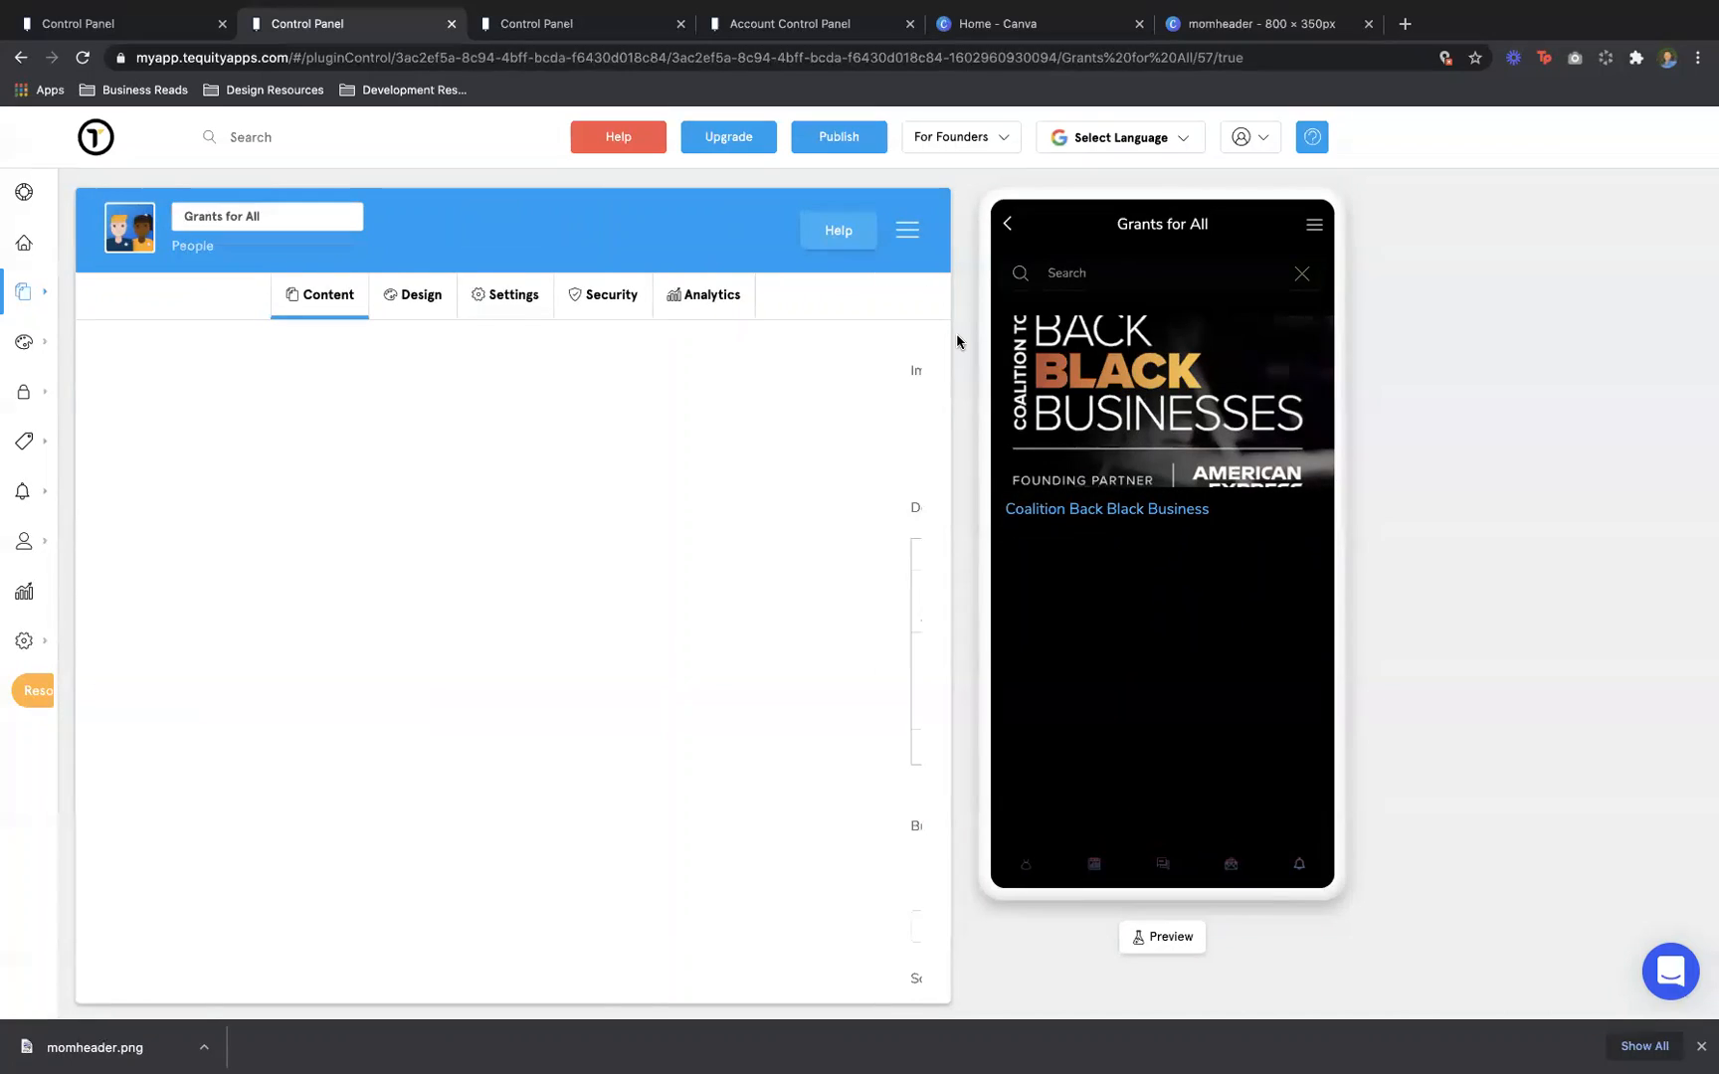
{"action": "left_click", "coordinate": [1101, 509]}
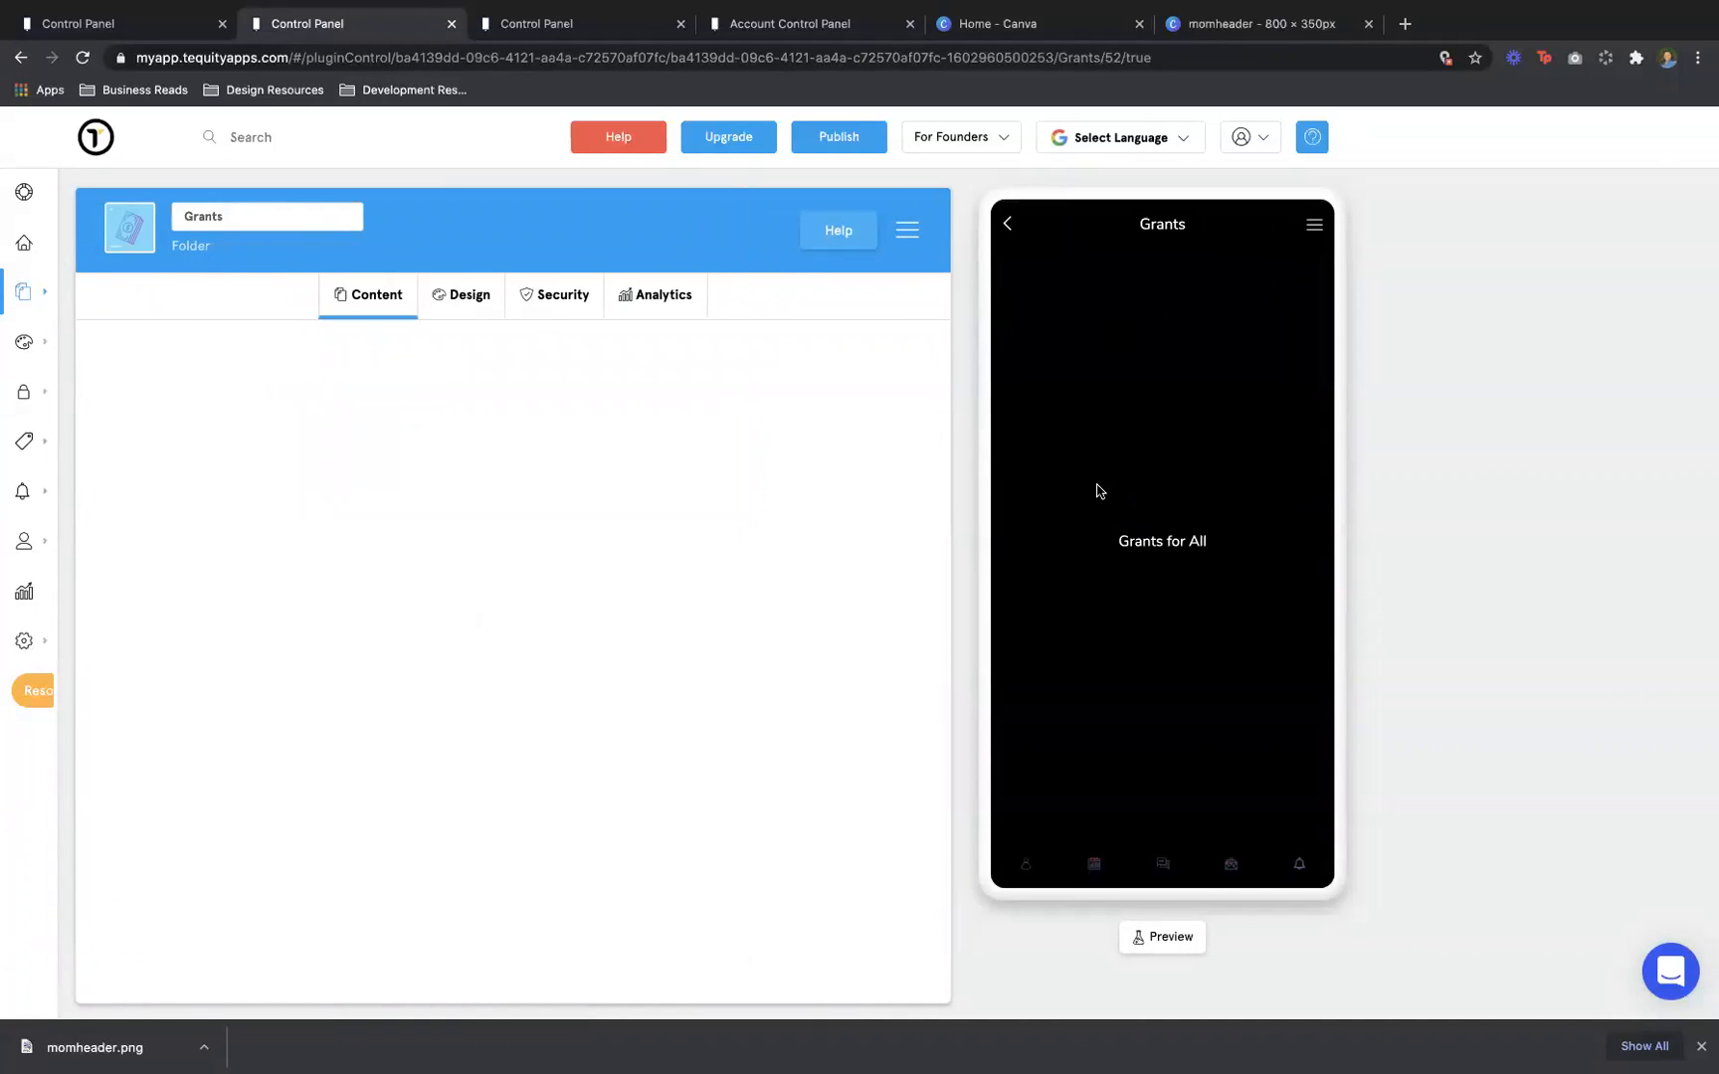
{"action": "left_click", "coordinate": [1007, 227]}
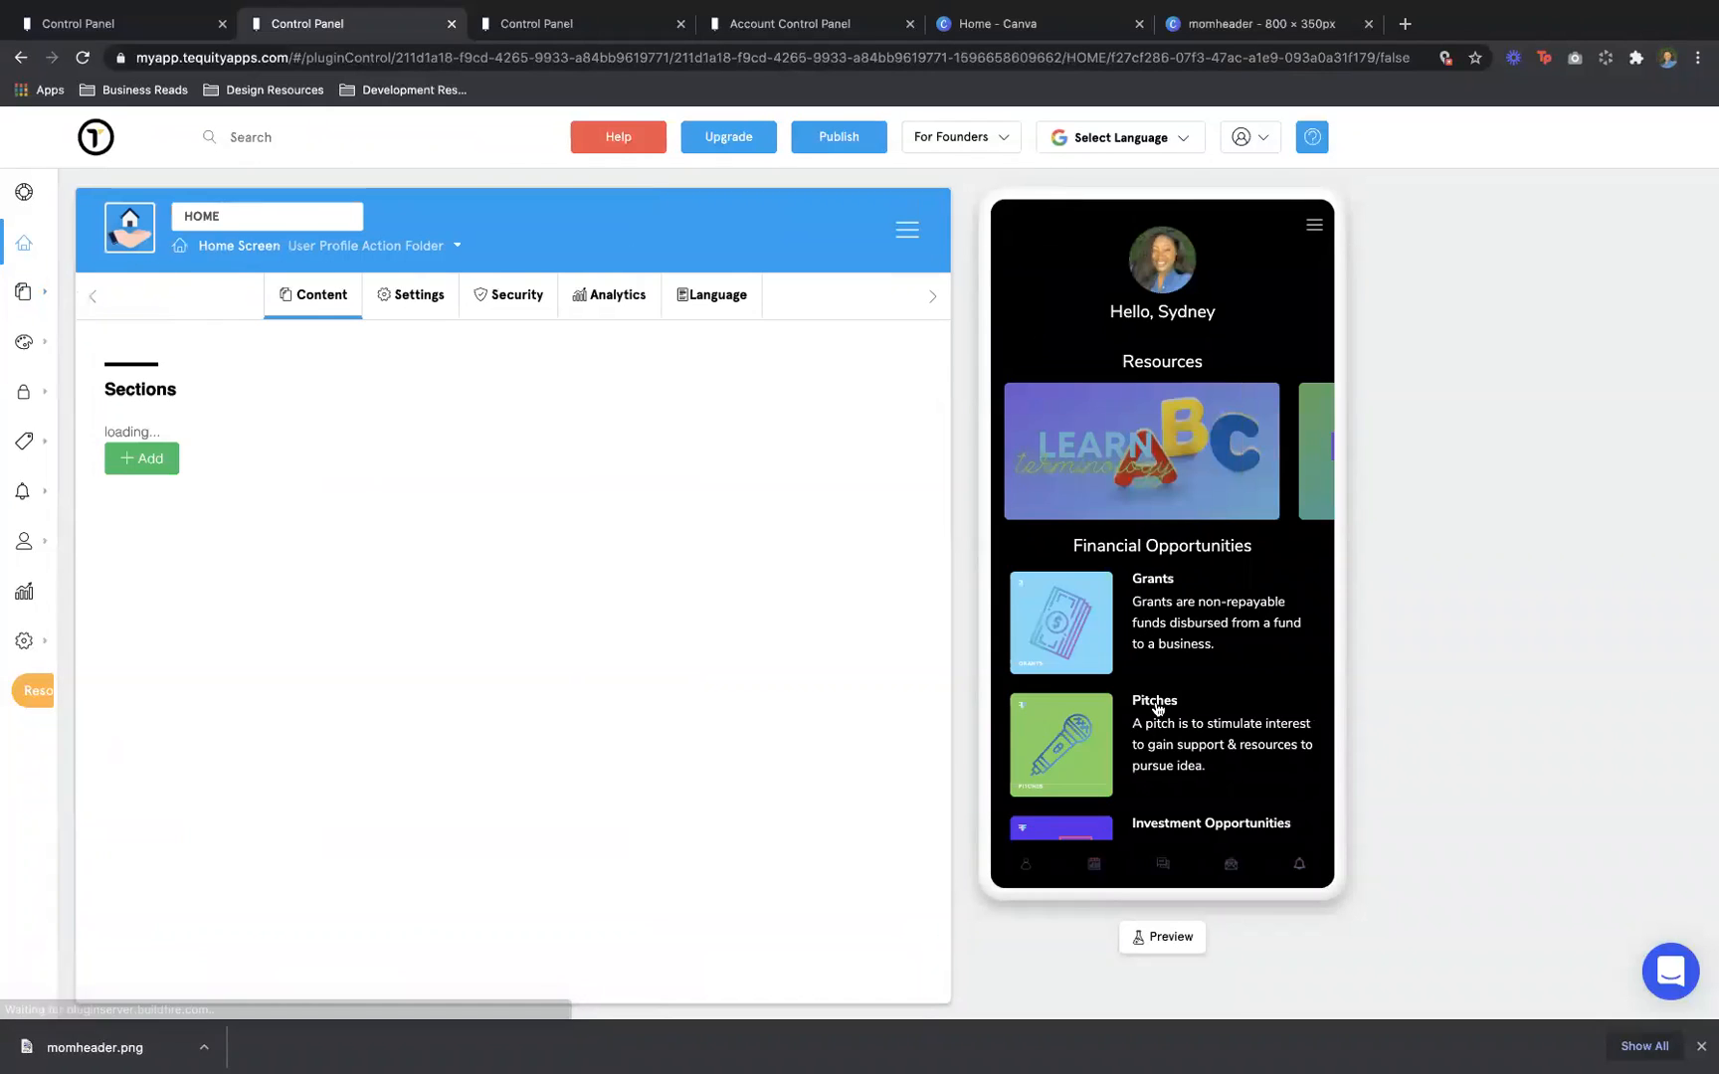
Open the Investment Opportunities page listing January Ventures and Harlem Capital
{"action": "scroll", "coordinate": [1155, 650], "scroll_direction": "down", "scroll_amount": 5}
{"action": "left_click", "coordinate": [1155, 650]}
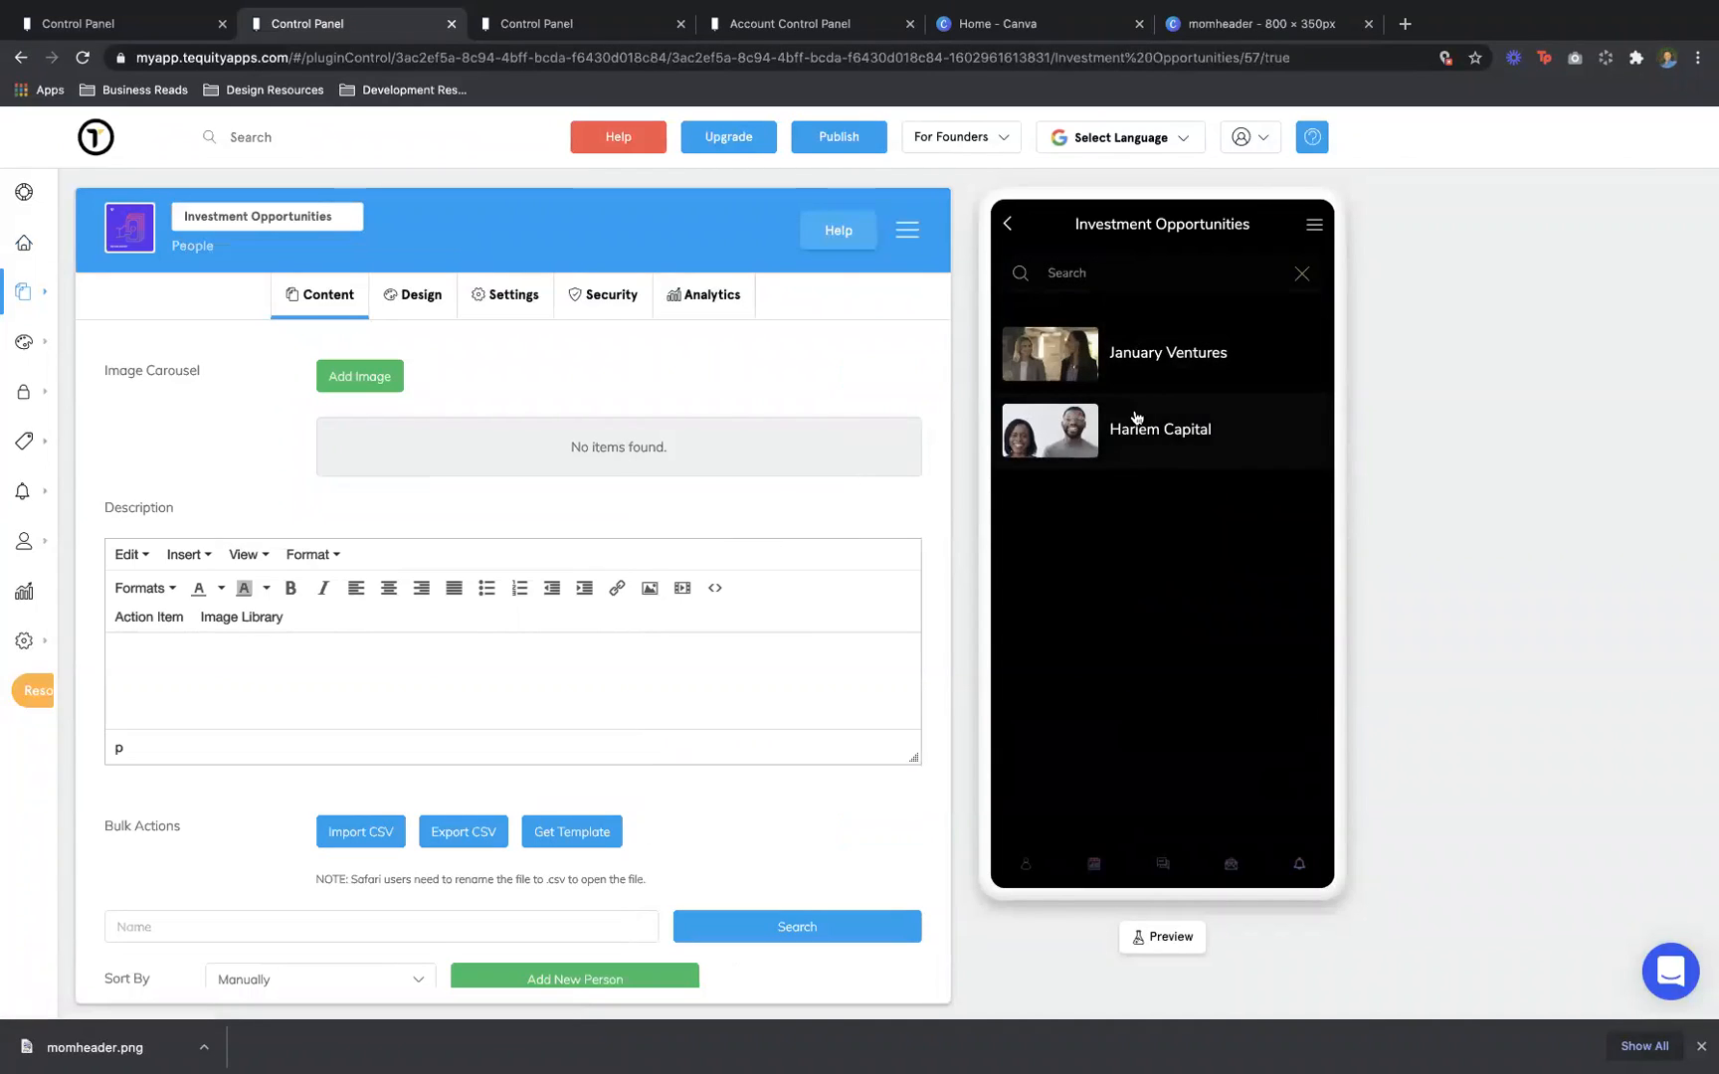
{"action": "left_click", "coordinate": [142, 22]}
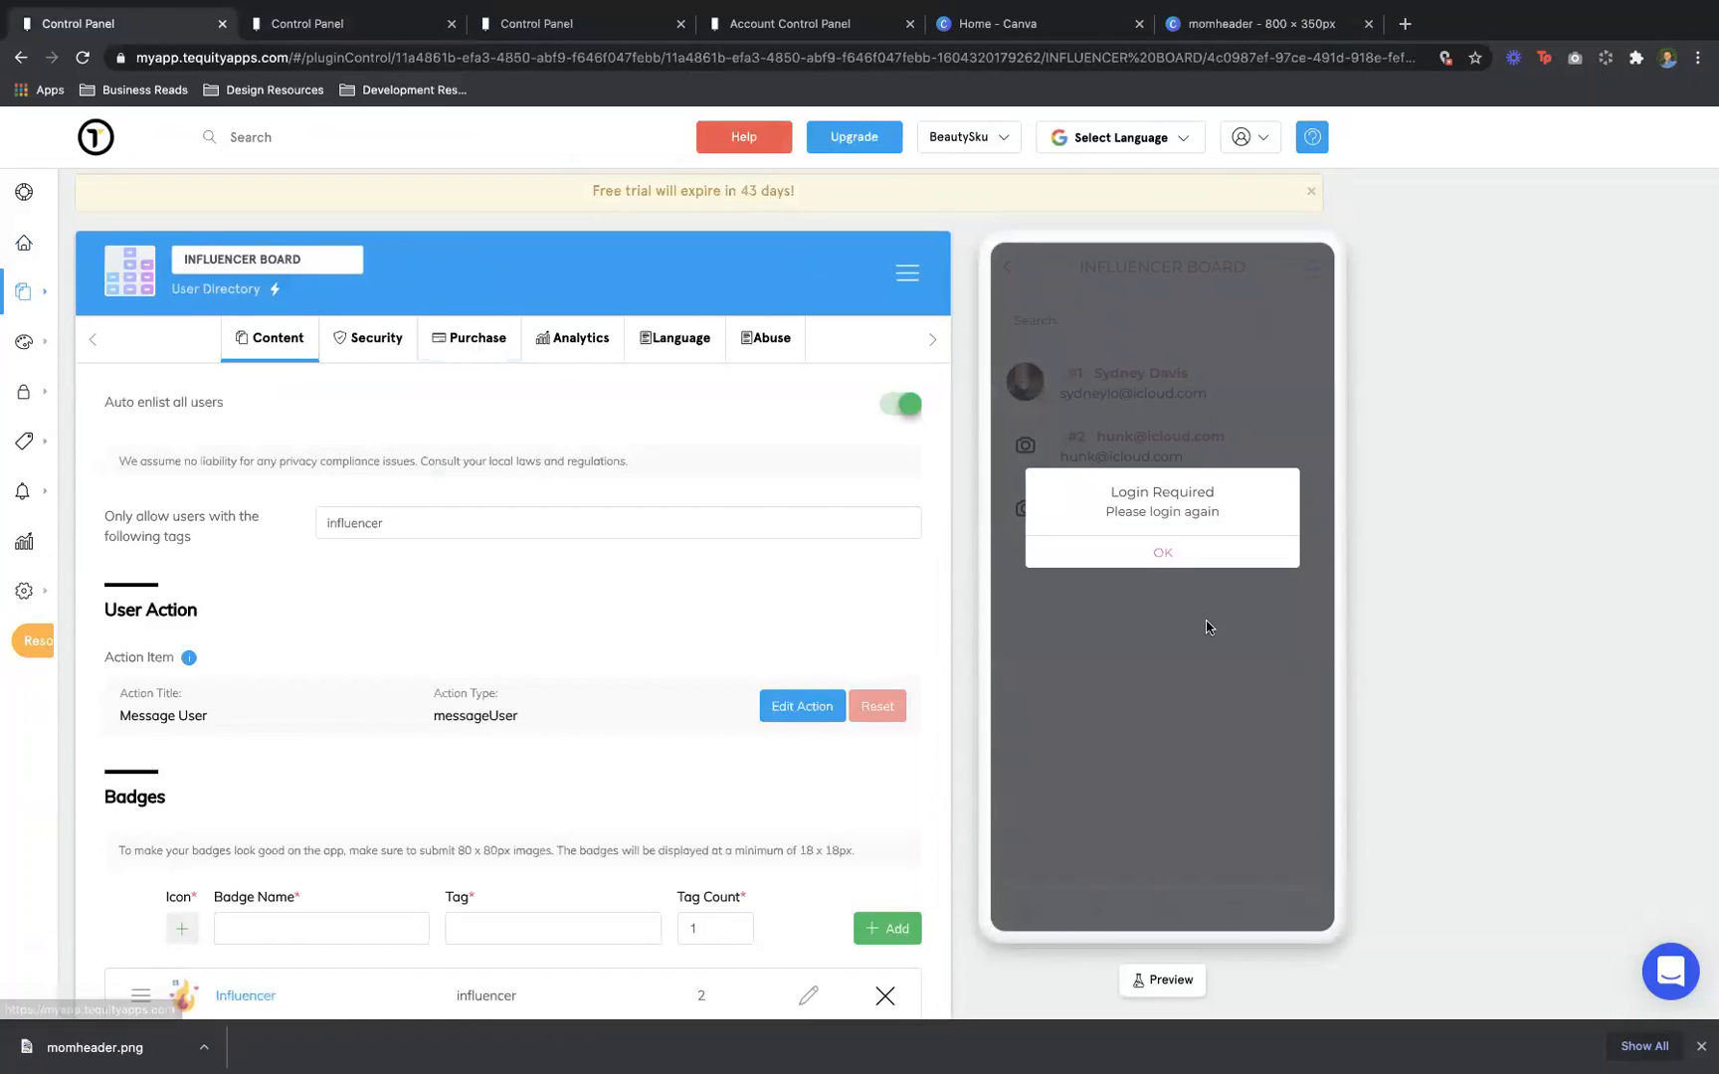
Dismiss Login Required and go via BeautySku's SHOP page to the EXPLORE map with 4A and 4C Texture
{"action": "left_click", "coordinate": [1198, 564]}
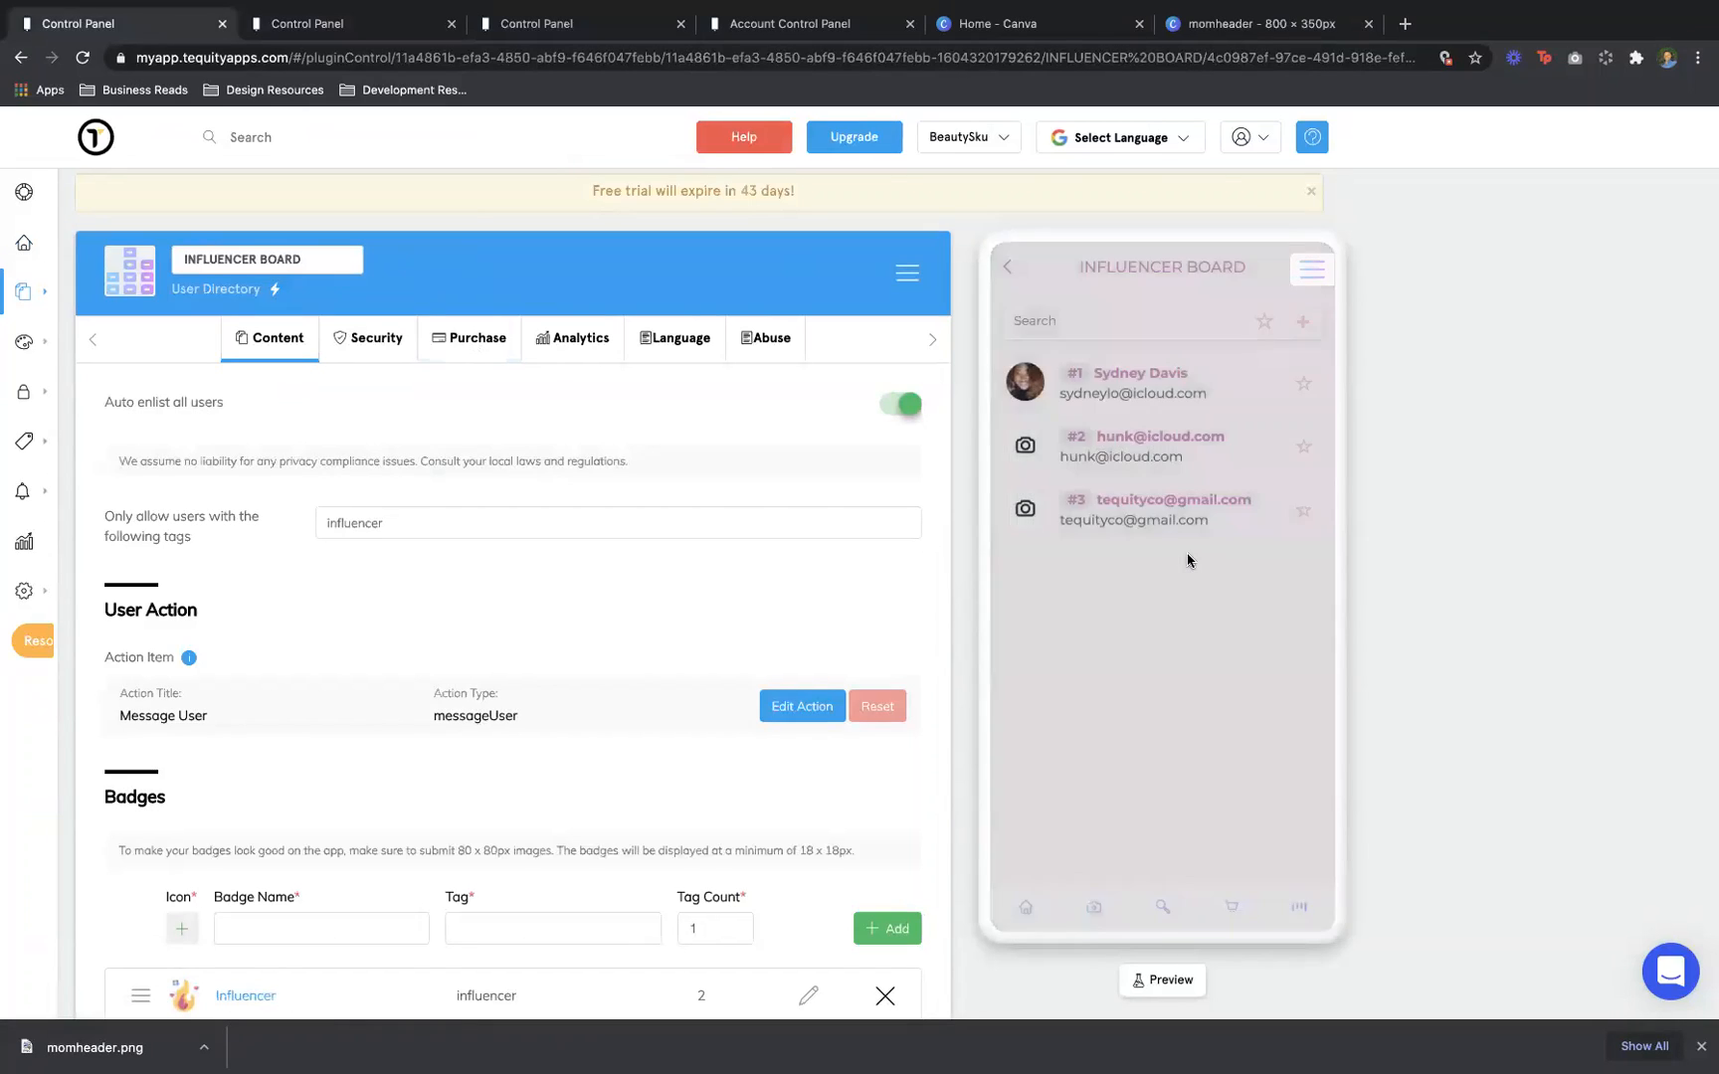
{"action": "left_click", "coordinate": [1234, 908]}
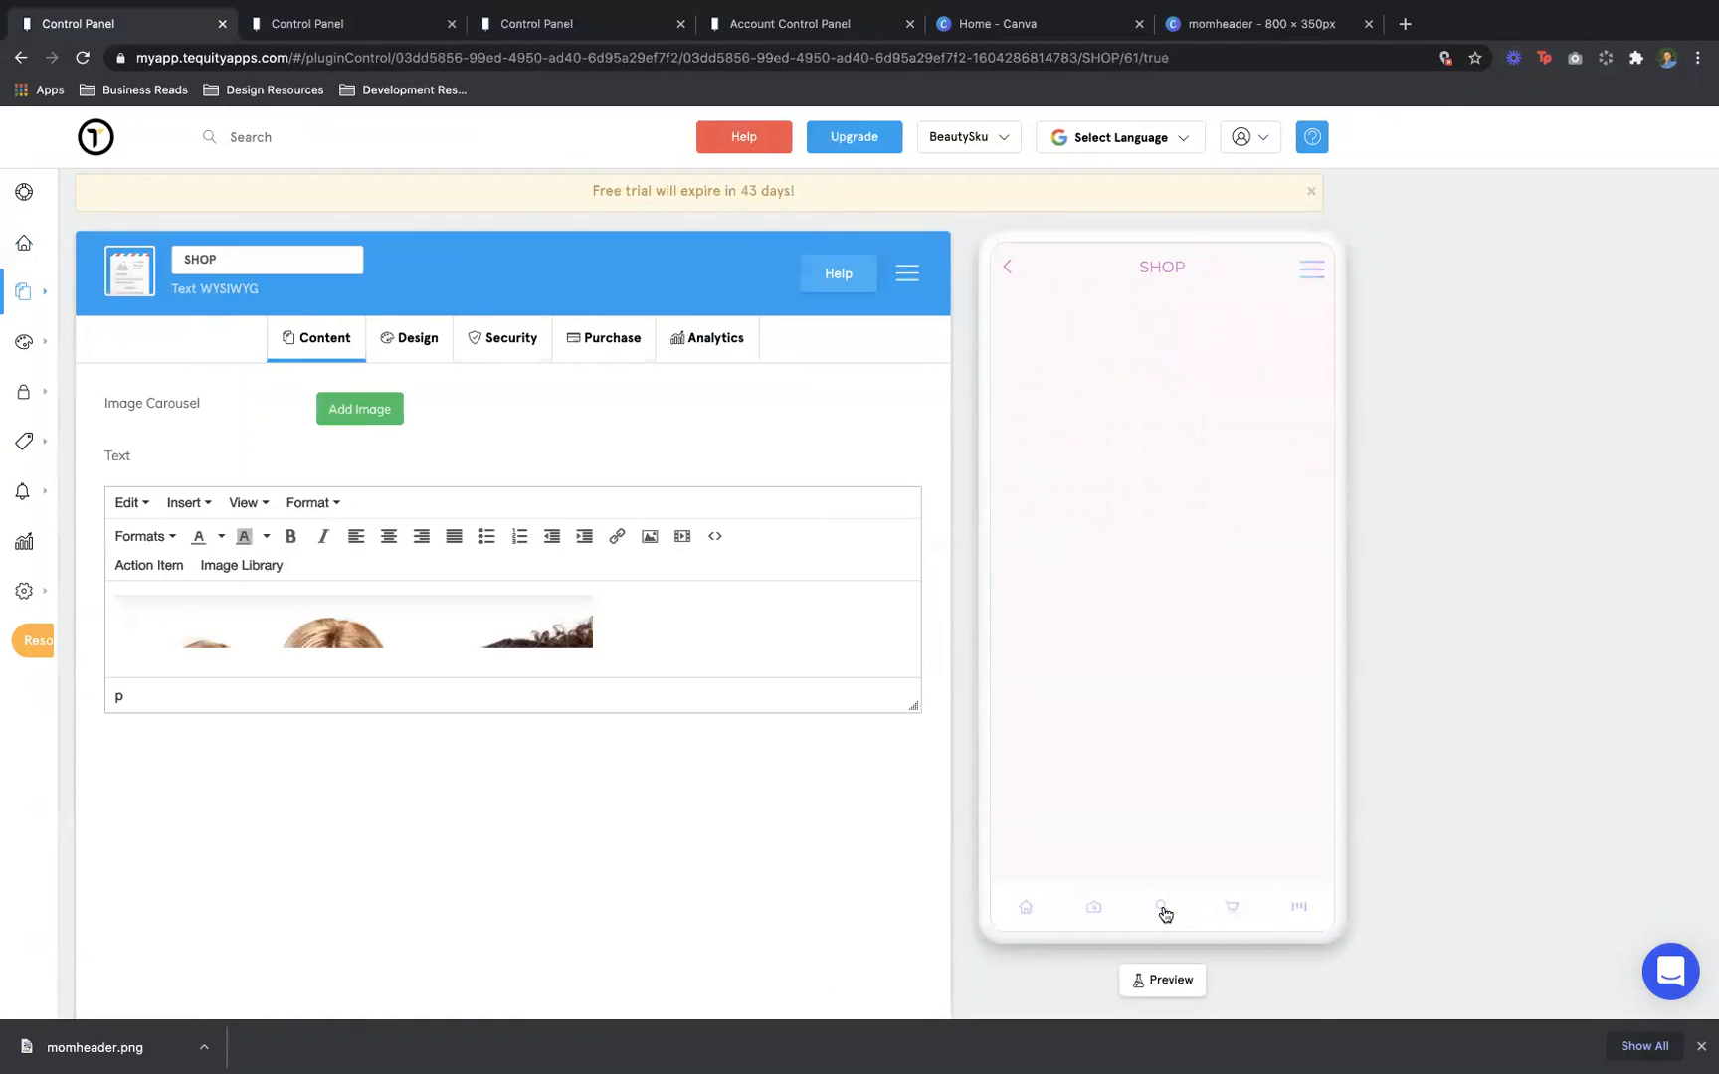
{"action": "left_click", "coordinate": [1163, 911]}
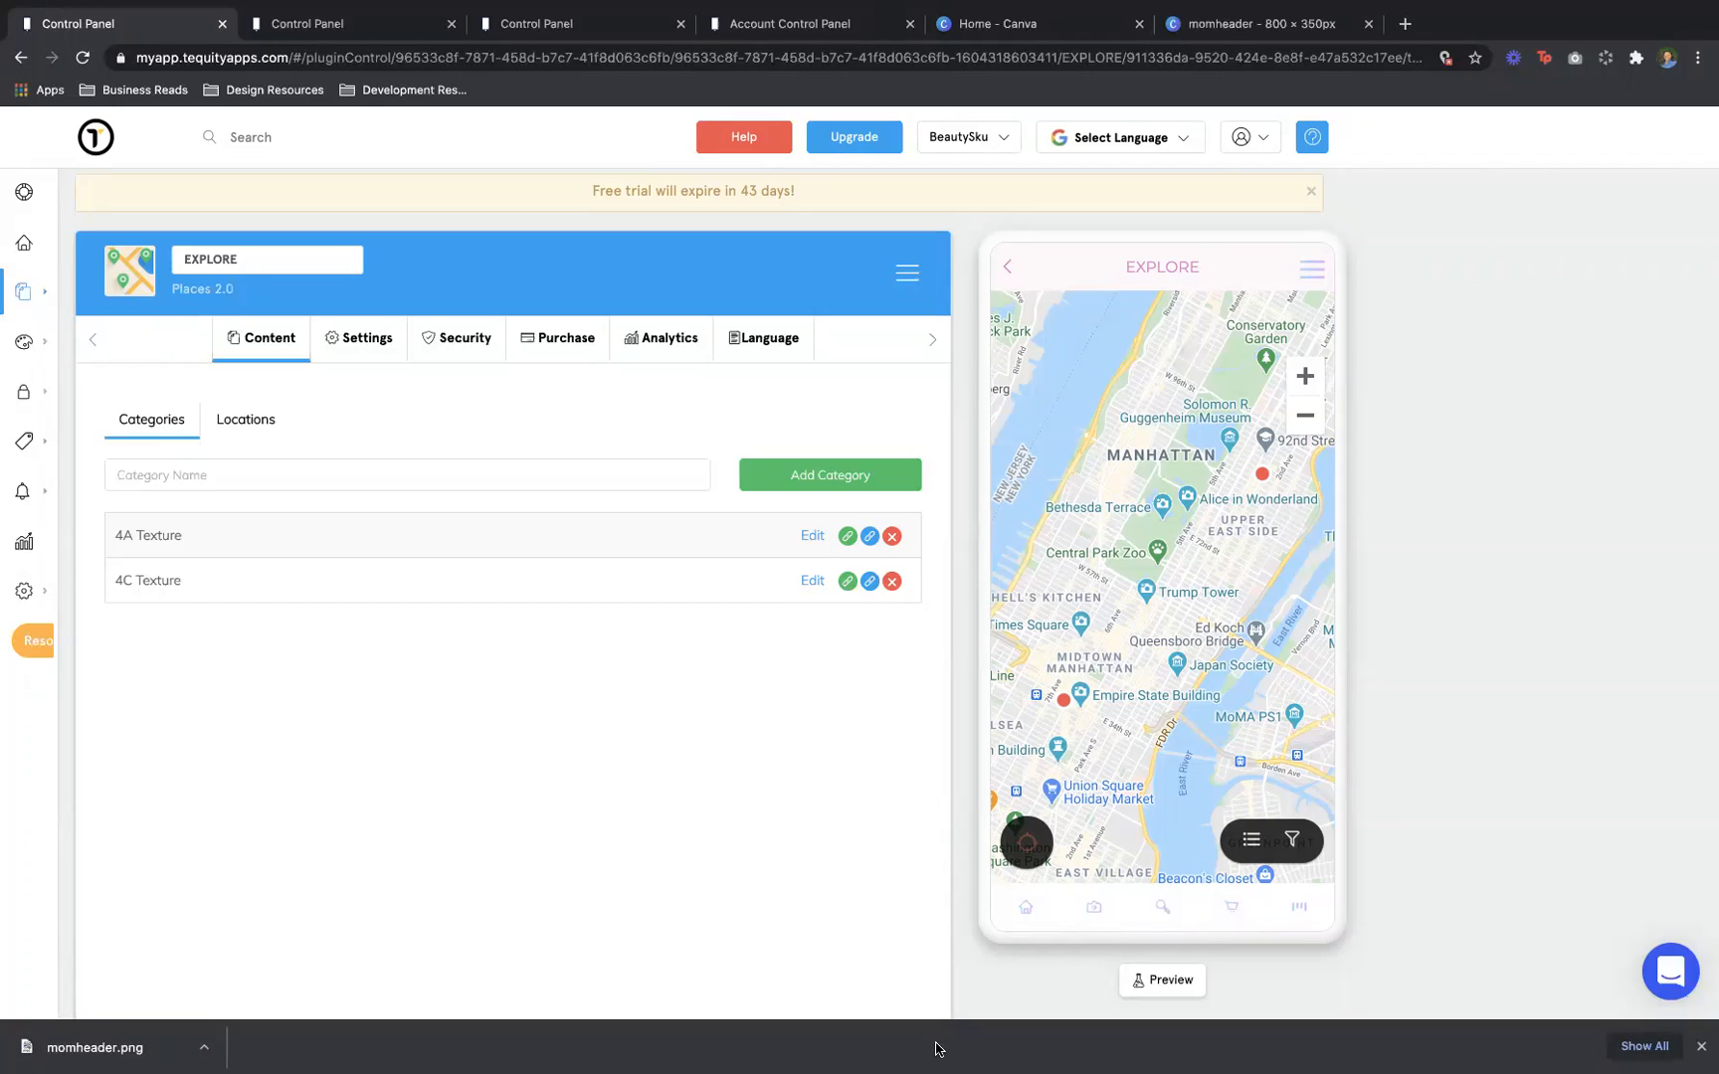
{"action": "mouse_move", "coordinate": [927, 1062]}
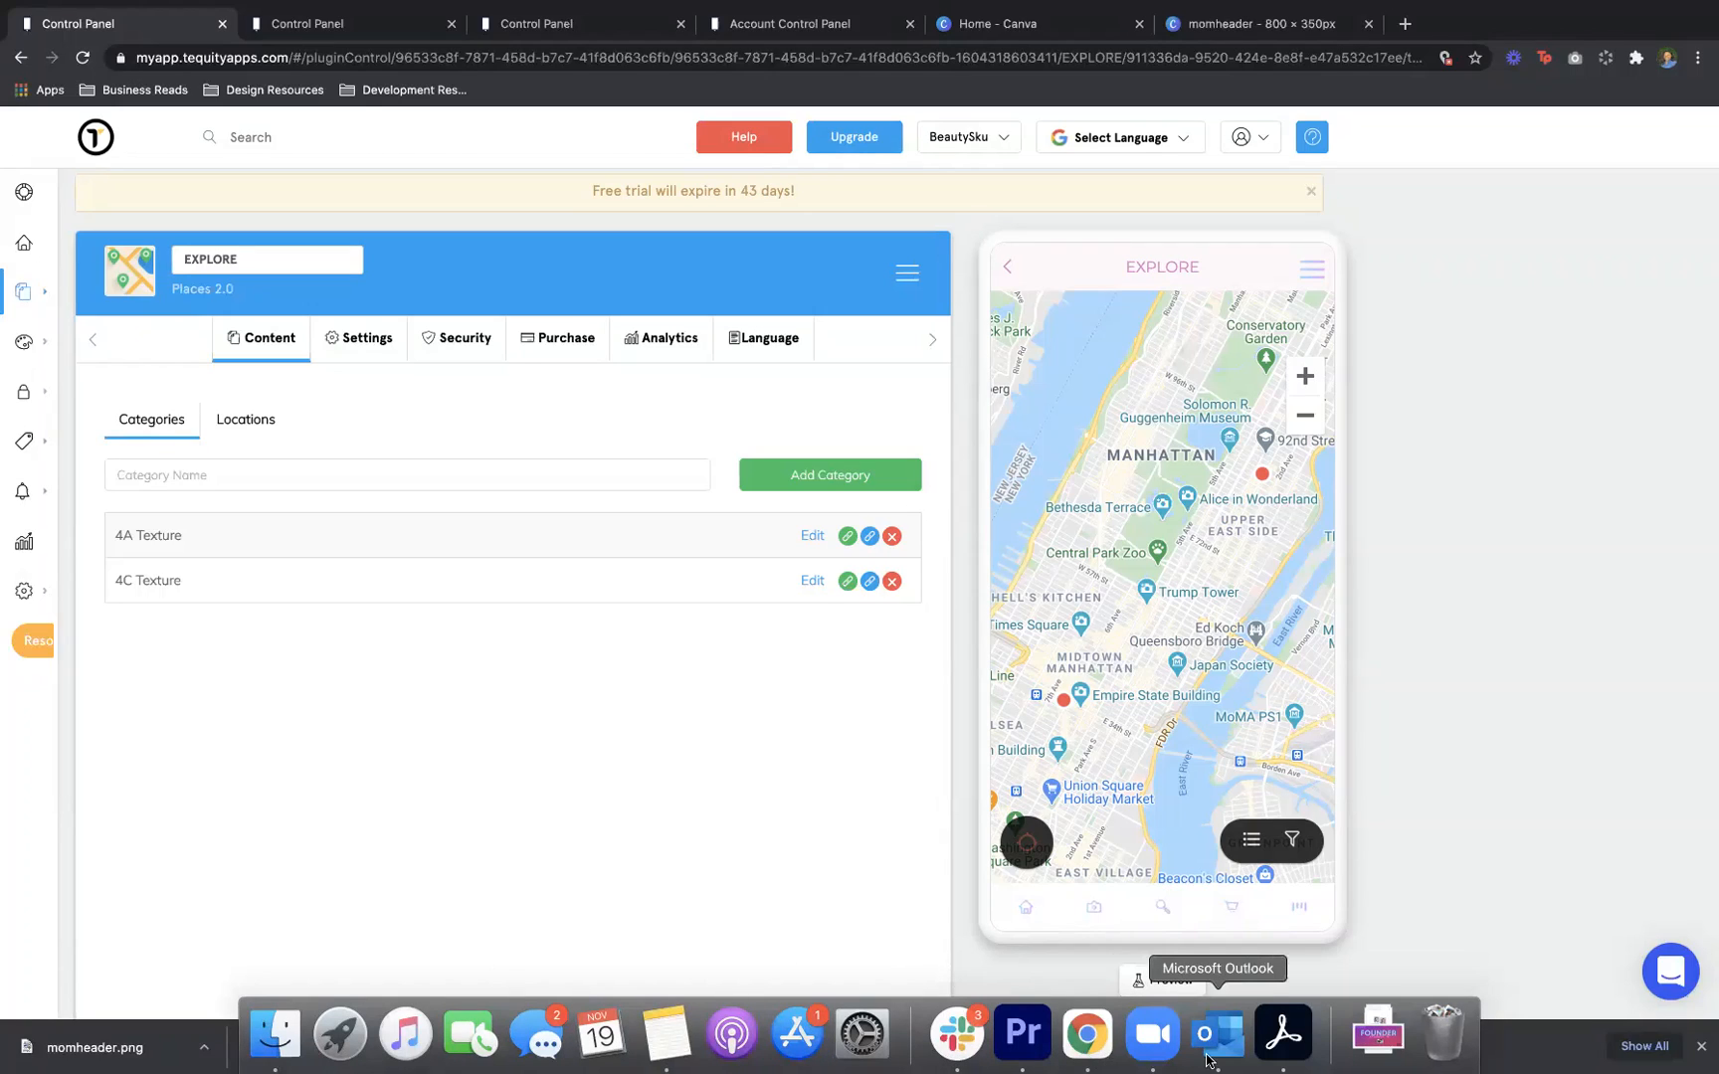
Page through Directory Webinar deck.pdf in Acrobat to slide 6 of 11, Go To Market
{"action": "left_click", "coordinate": [1283, 1044]}
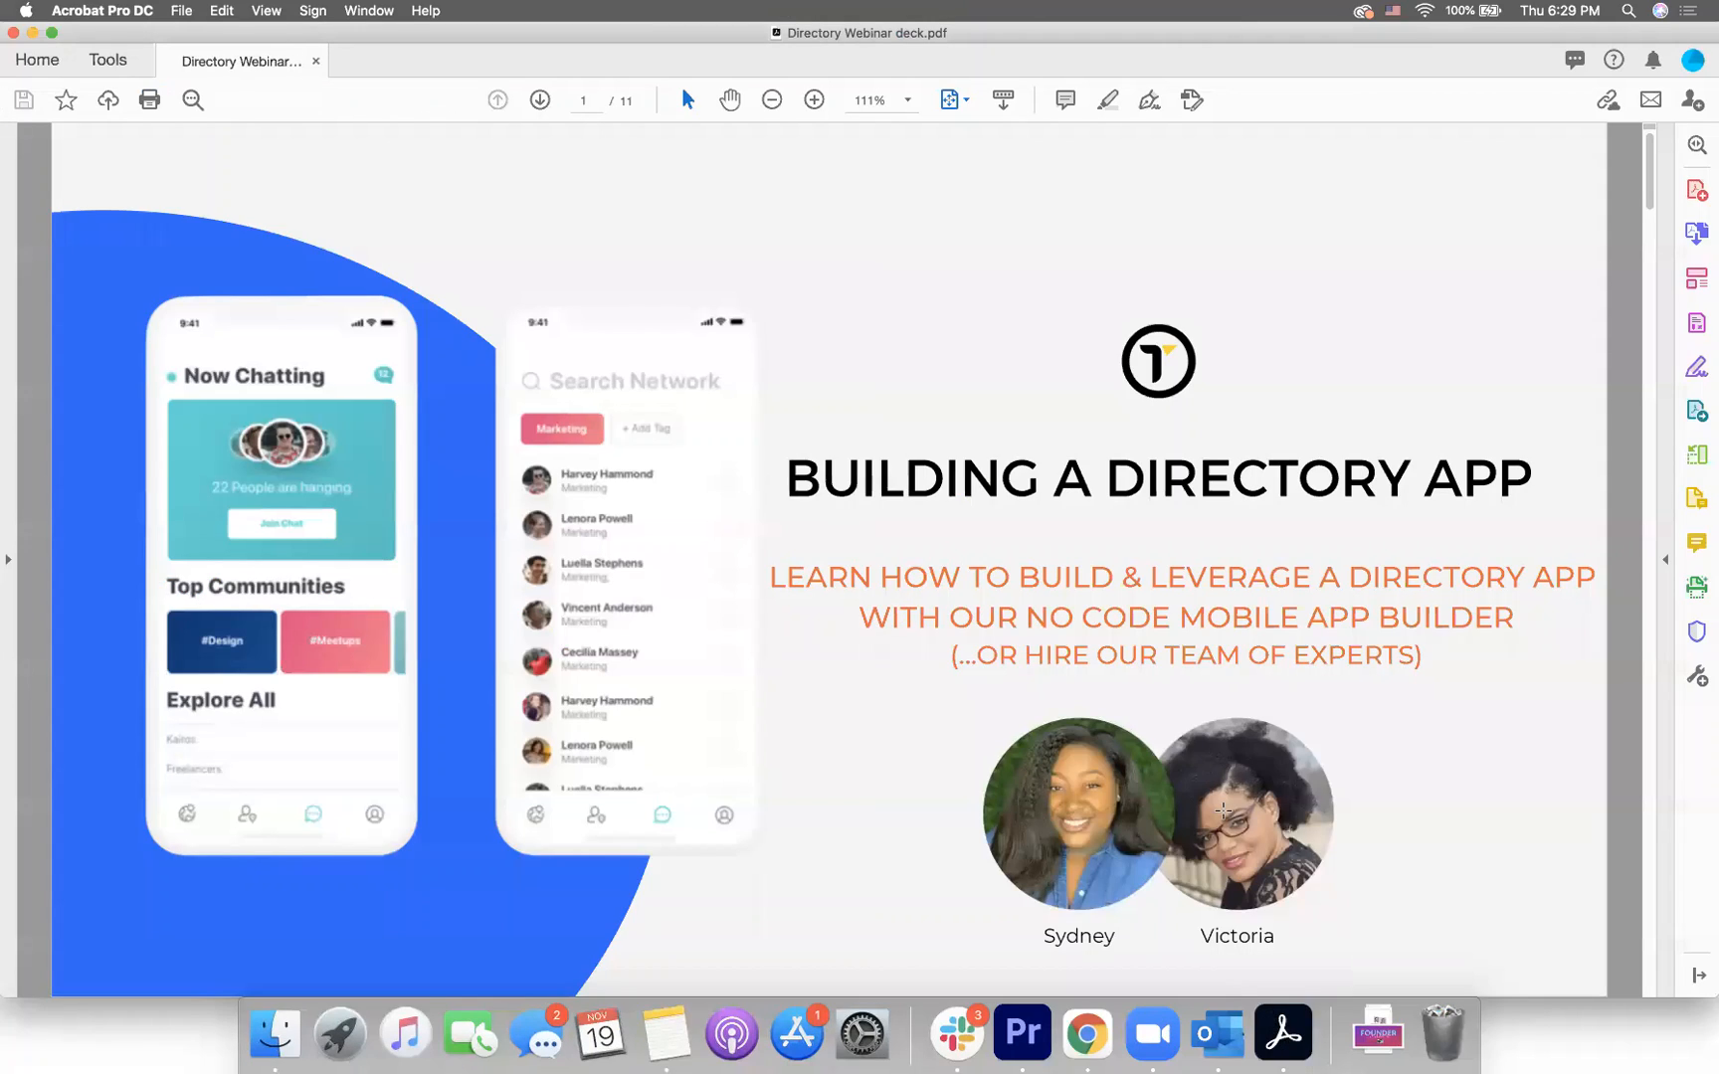
{"action": "scroll", "coordinate": [1222, 812], "scroll_direction": "down", "scroll_amount": 1}
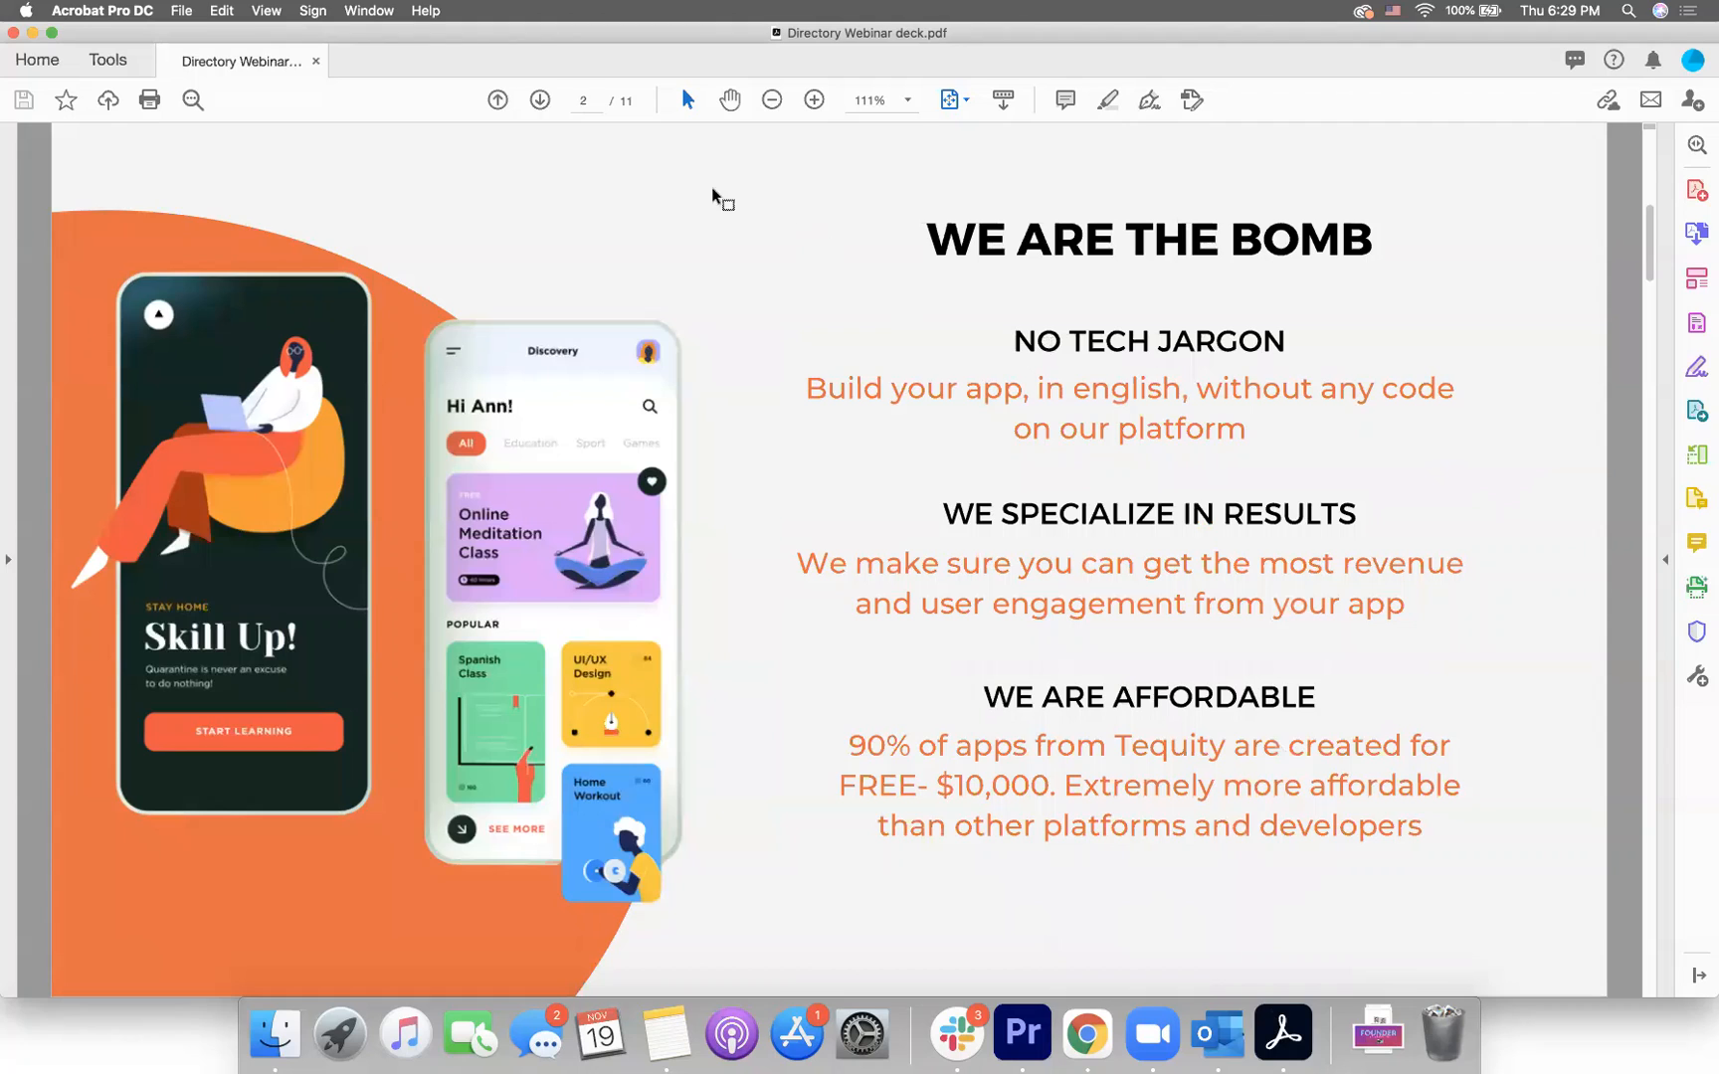
{"action": "left_click", "coordinate": [541, 101]}
{"action": "left_click", "coordinate": [541, 100]}
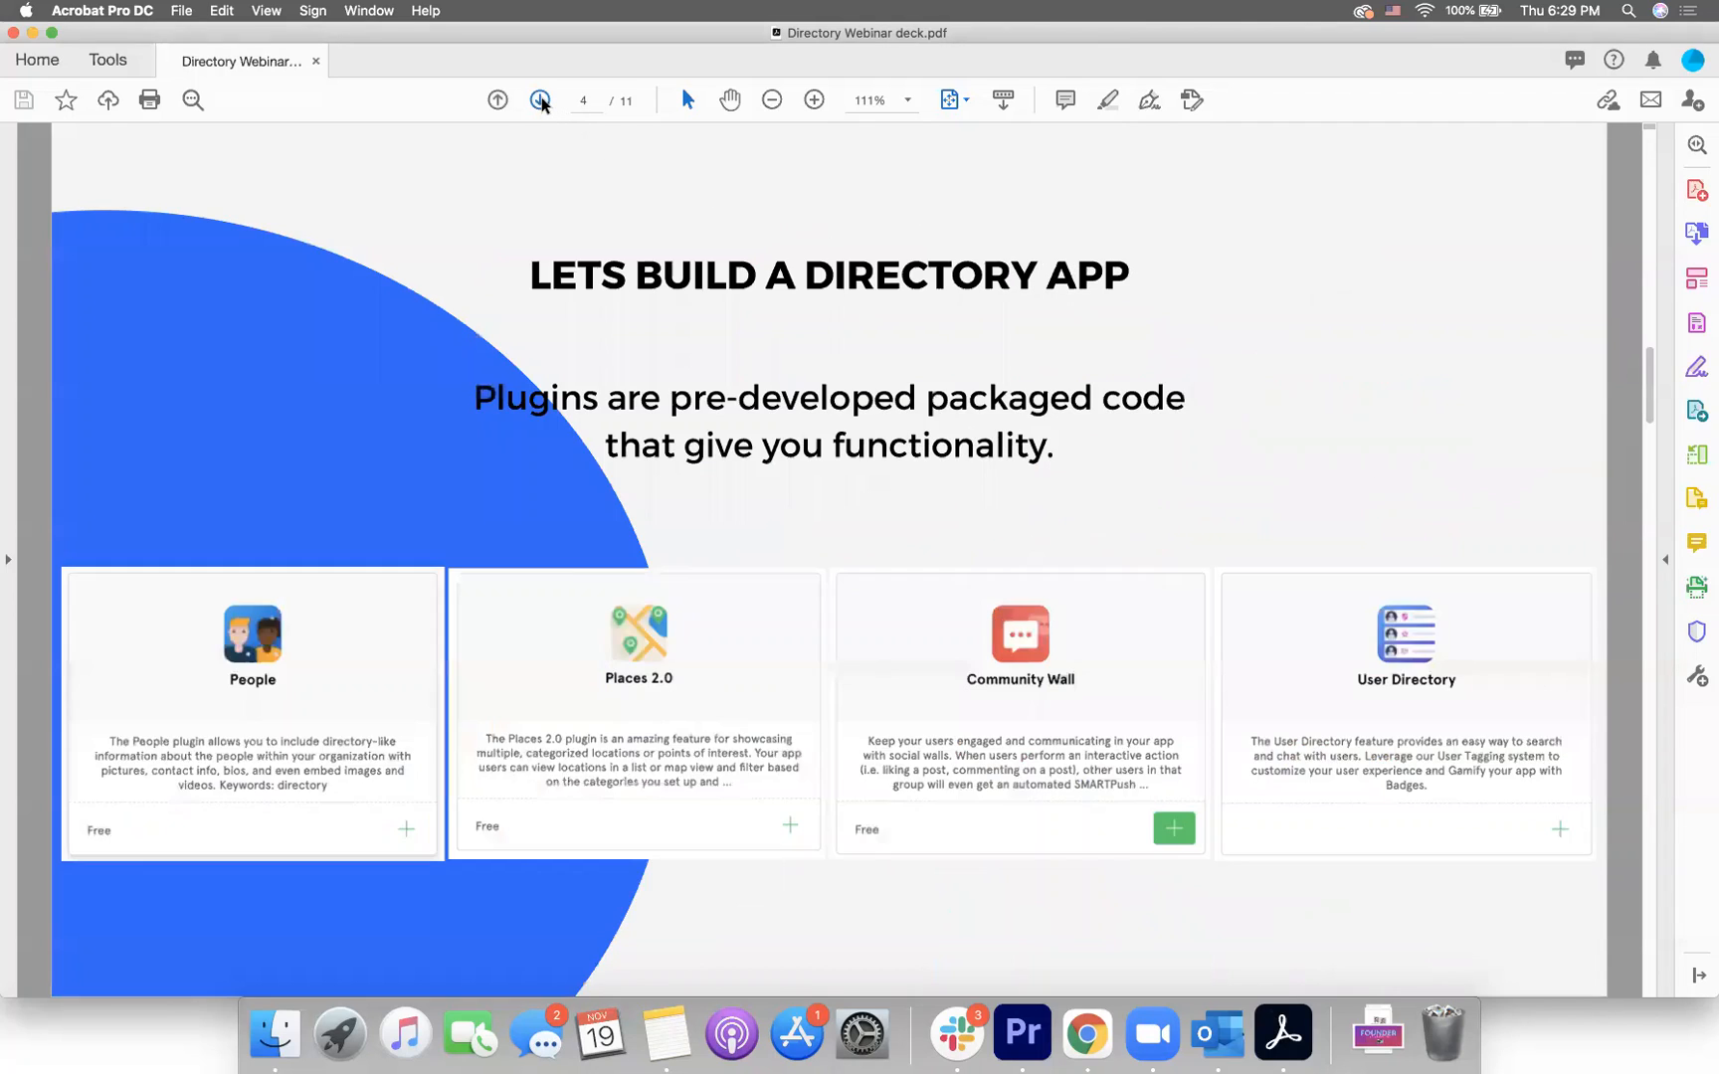
{"action": "left_click", "coordinate": [541, 101]}
{"action": "left_click", "coordinate": [498, 100]}
{"action": "left_click", "coordinate": [543, 104]}
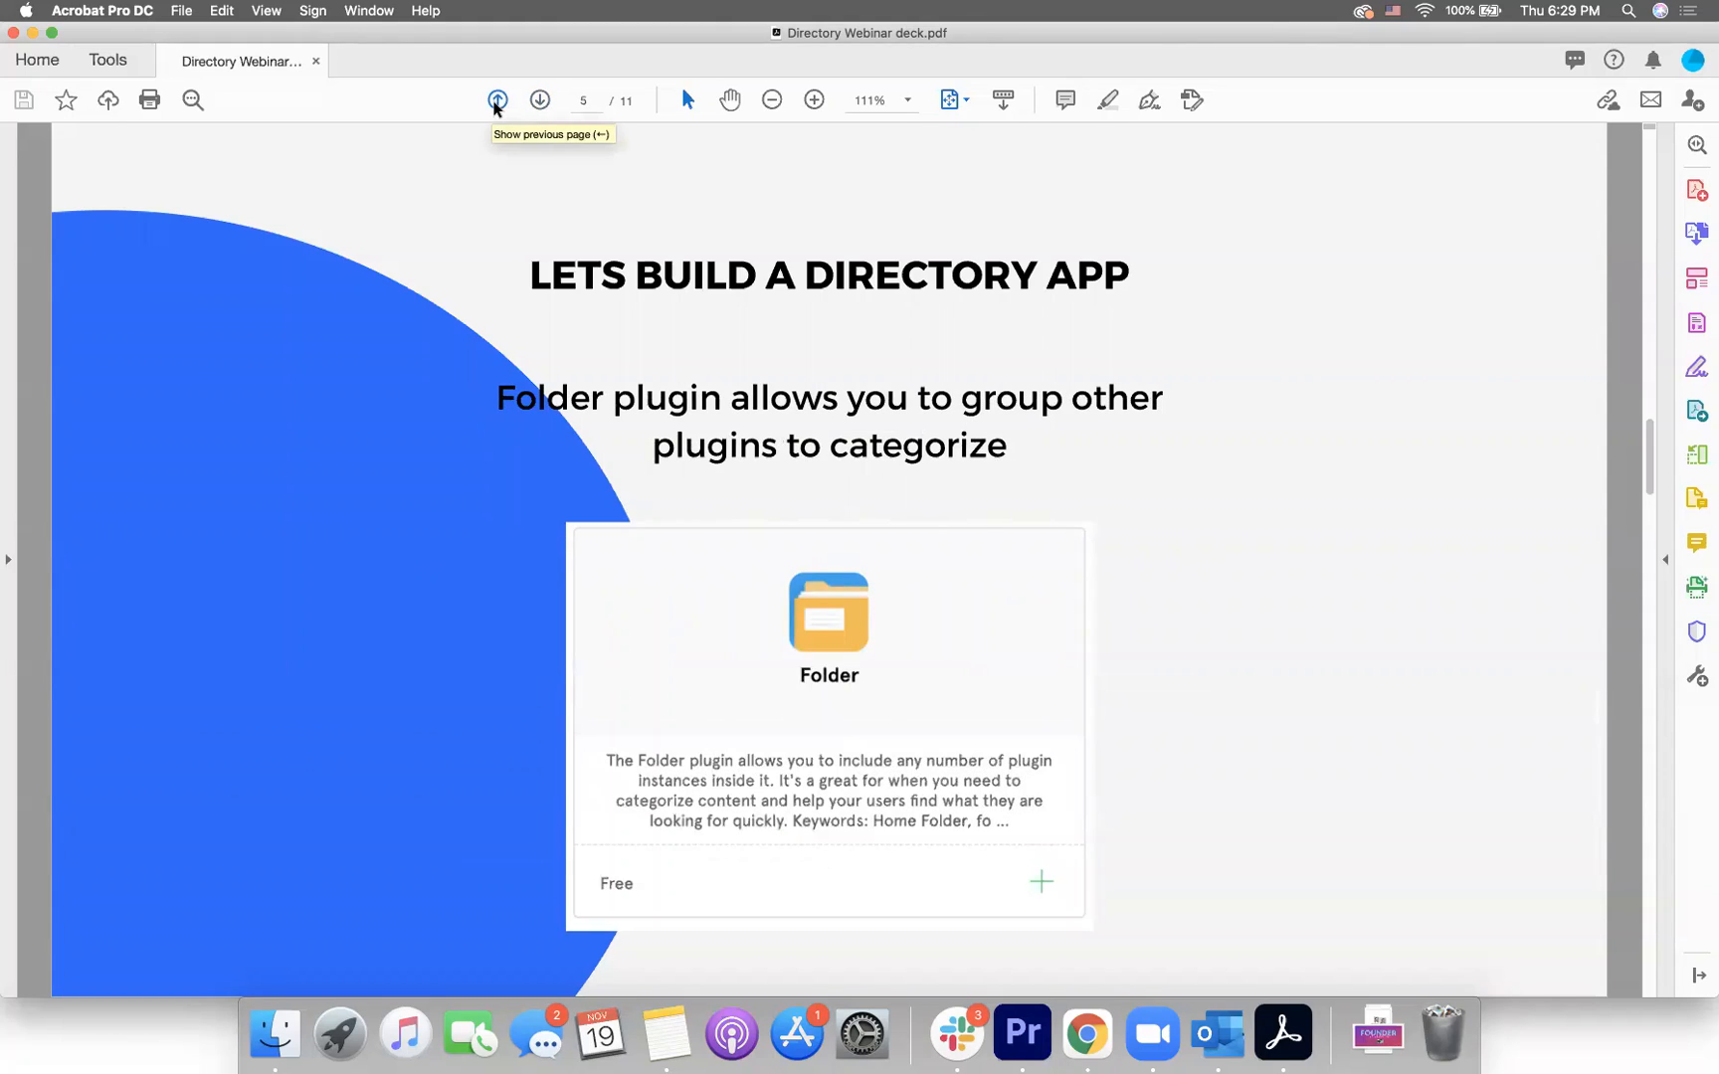
{"action": "left_click", "coordinate": [538, 102]}
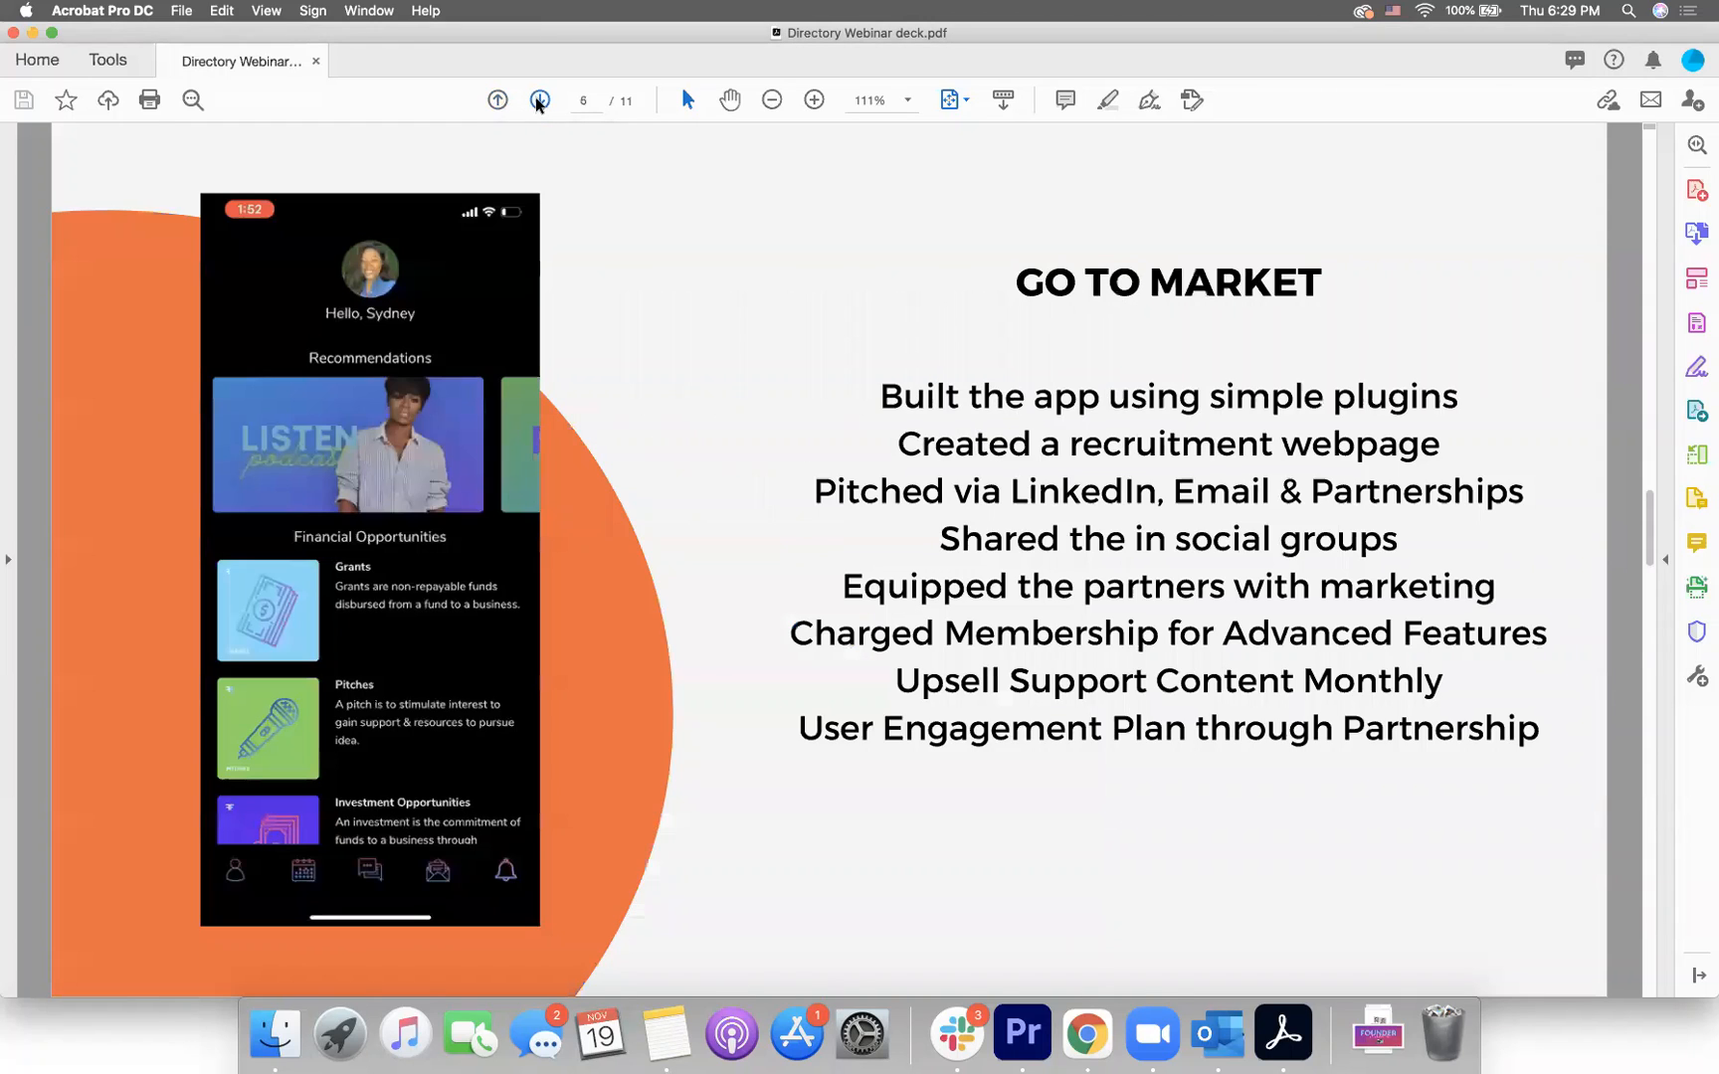